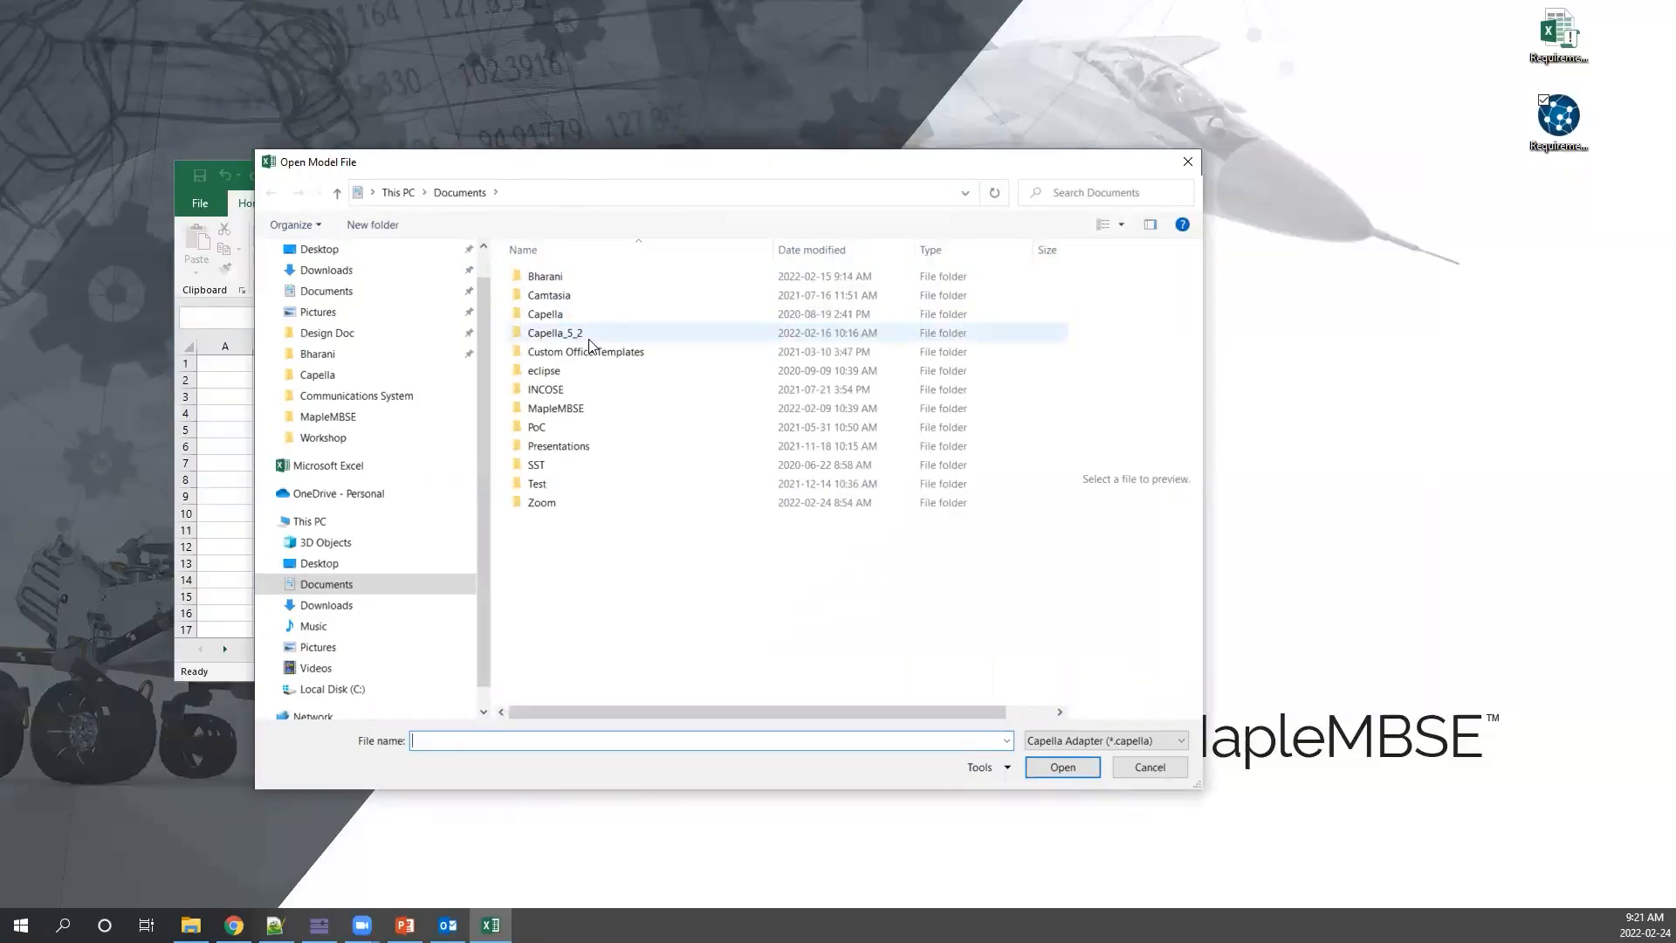
Load Communications System.capella from the Communications System folder and show the Context worksheet in the maximized workbook.
{"action": "left_click", "coordinate": [410, 396]}
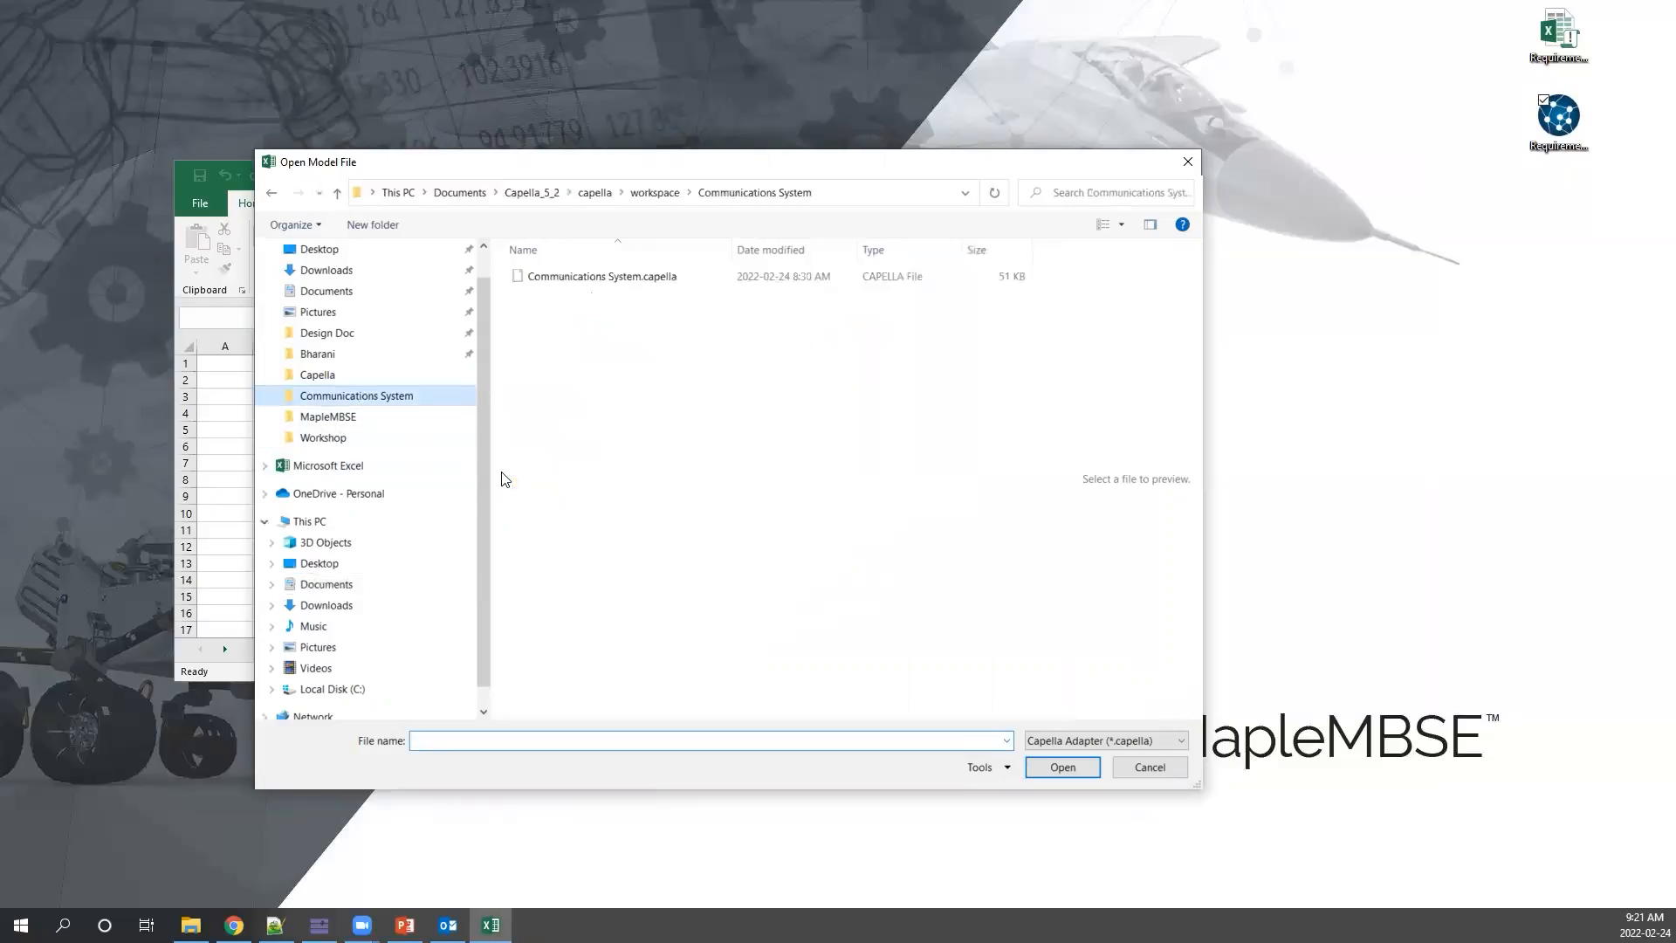
{"action": "left_click", "coordinate": [680, 281]}
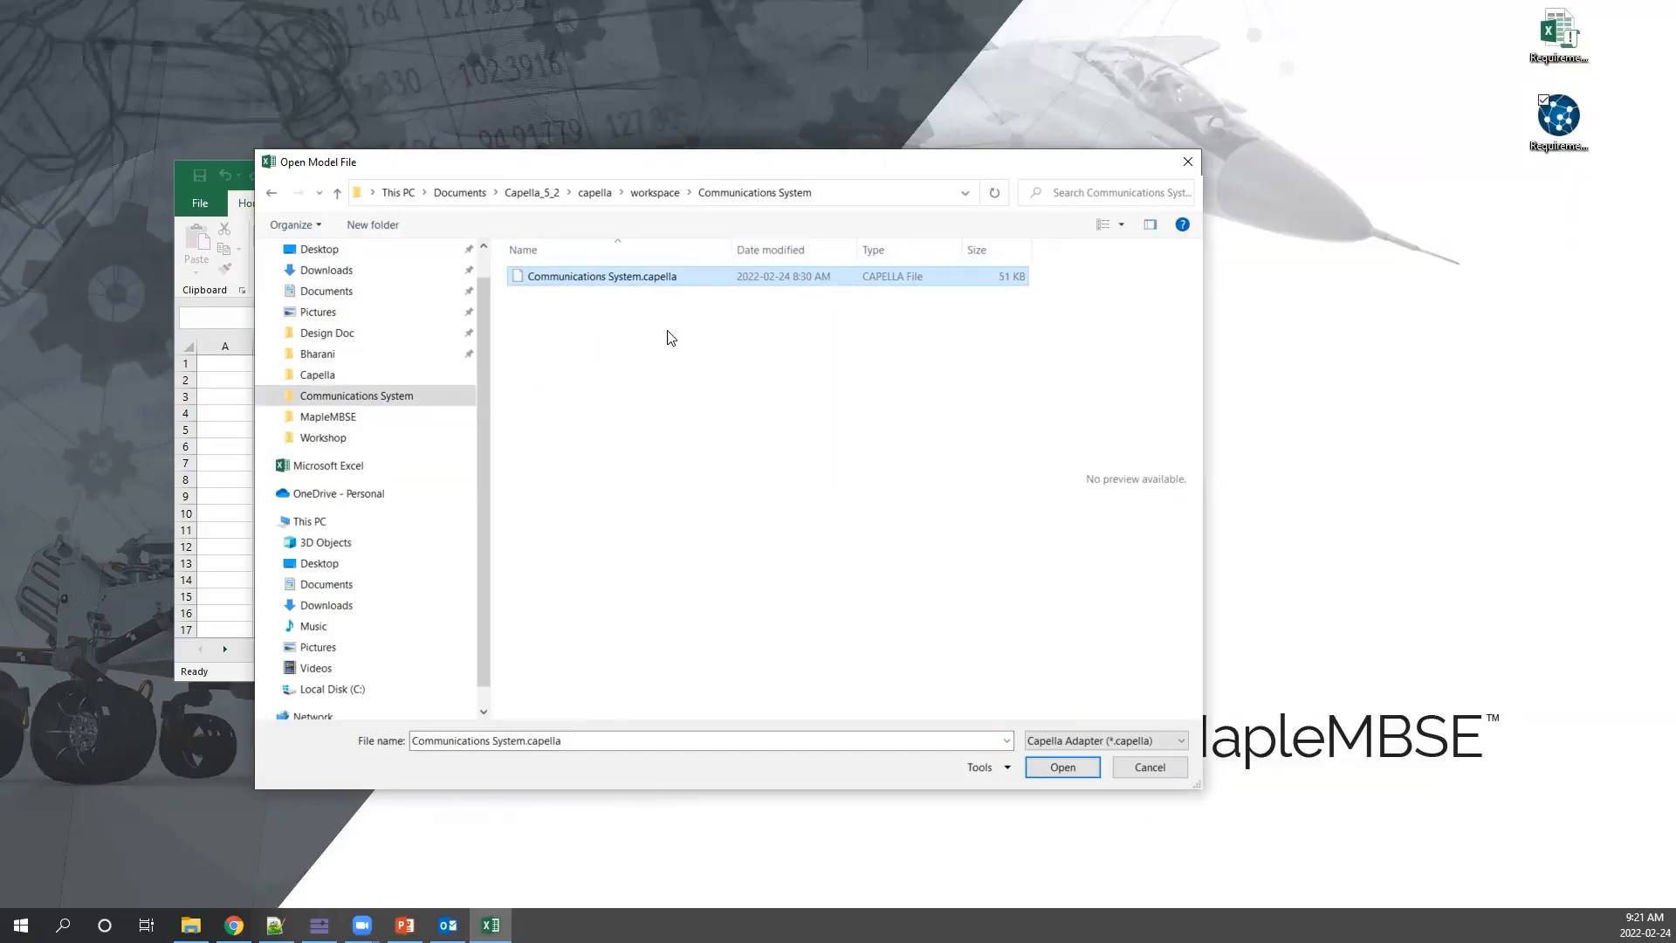
{"action": "left_click", "coordinate": [1074, 768]}
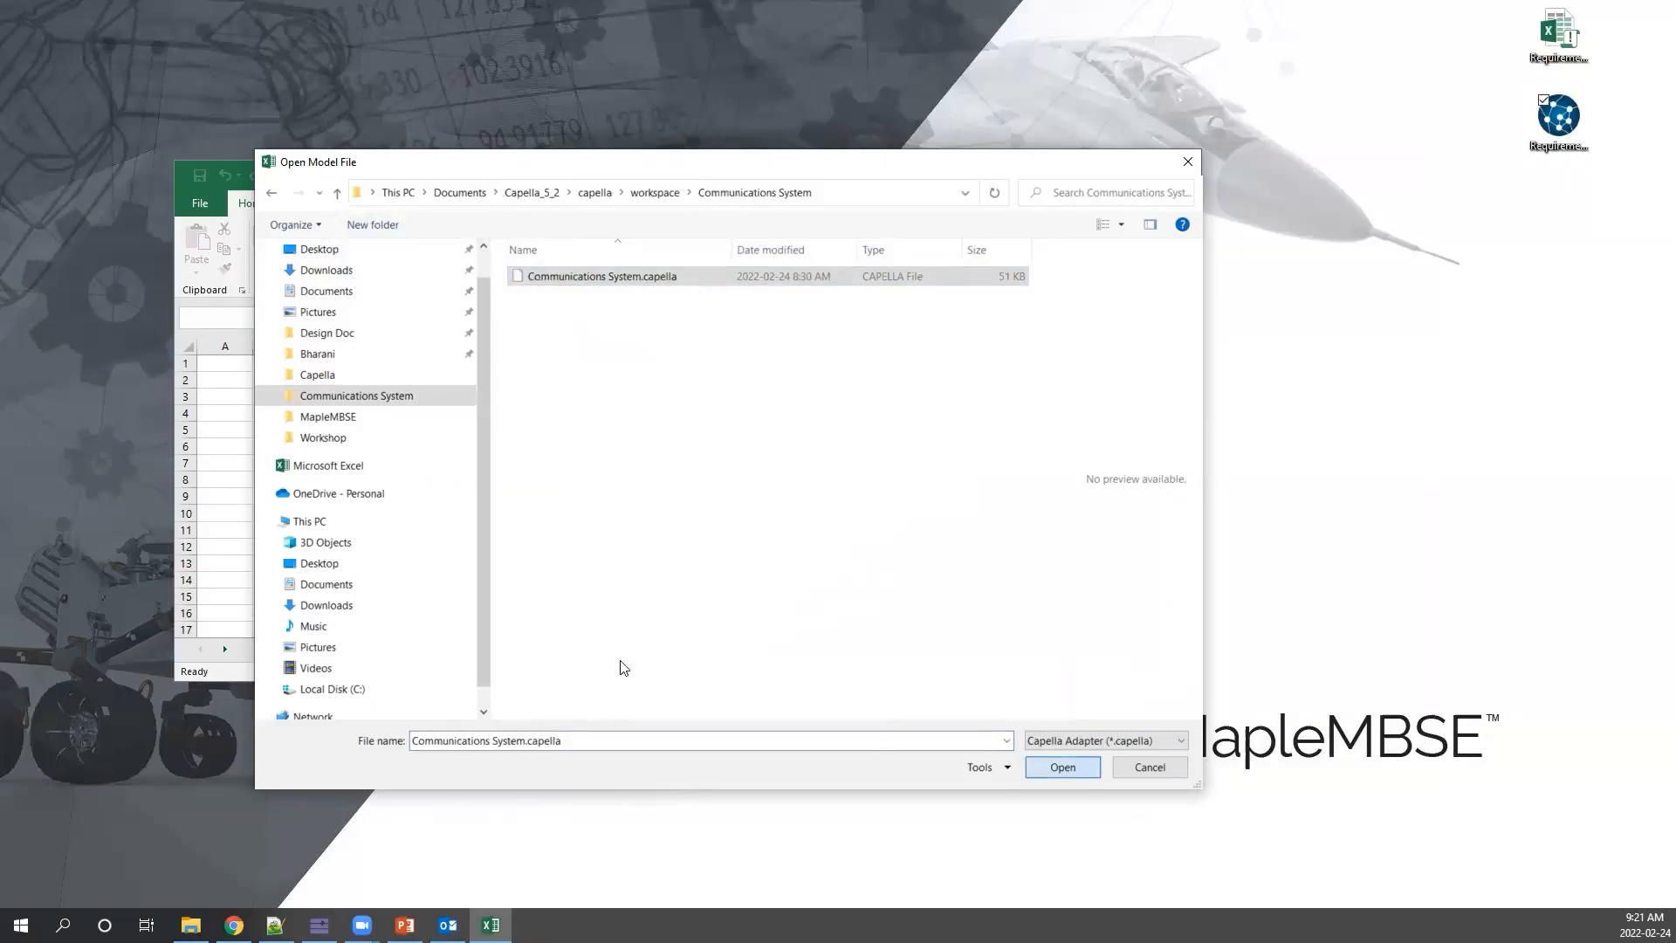
{"action": "left_click", "coordinate": [1077, 766]}
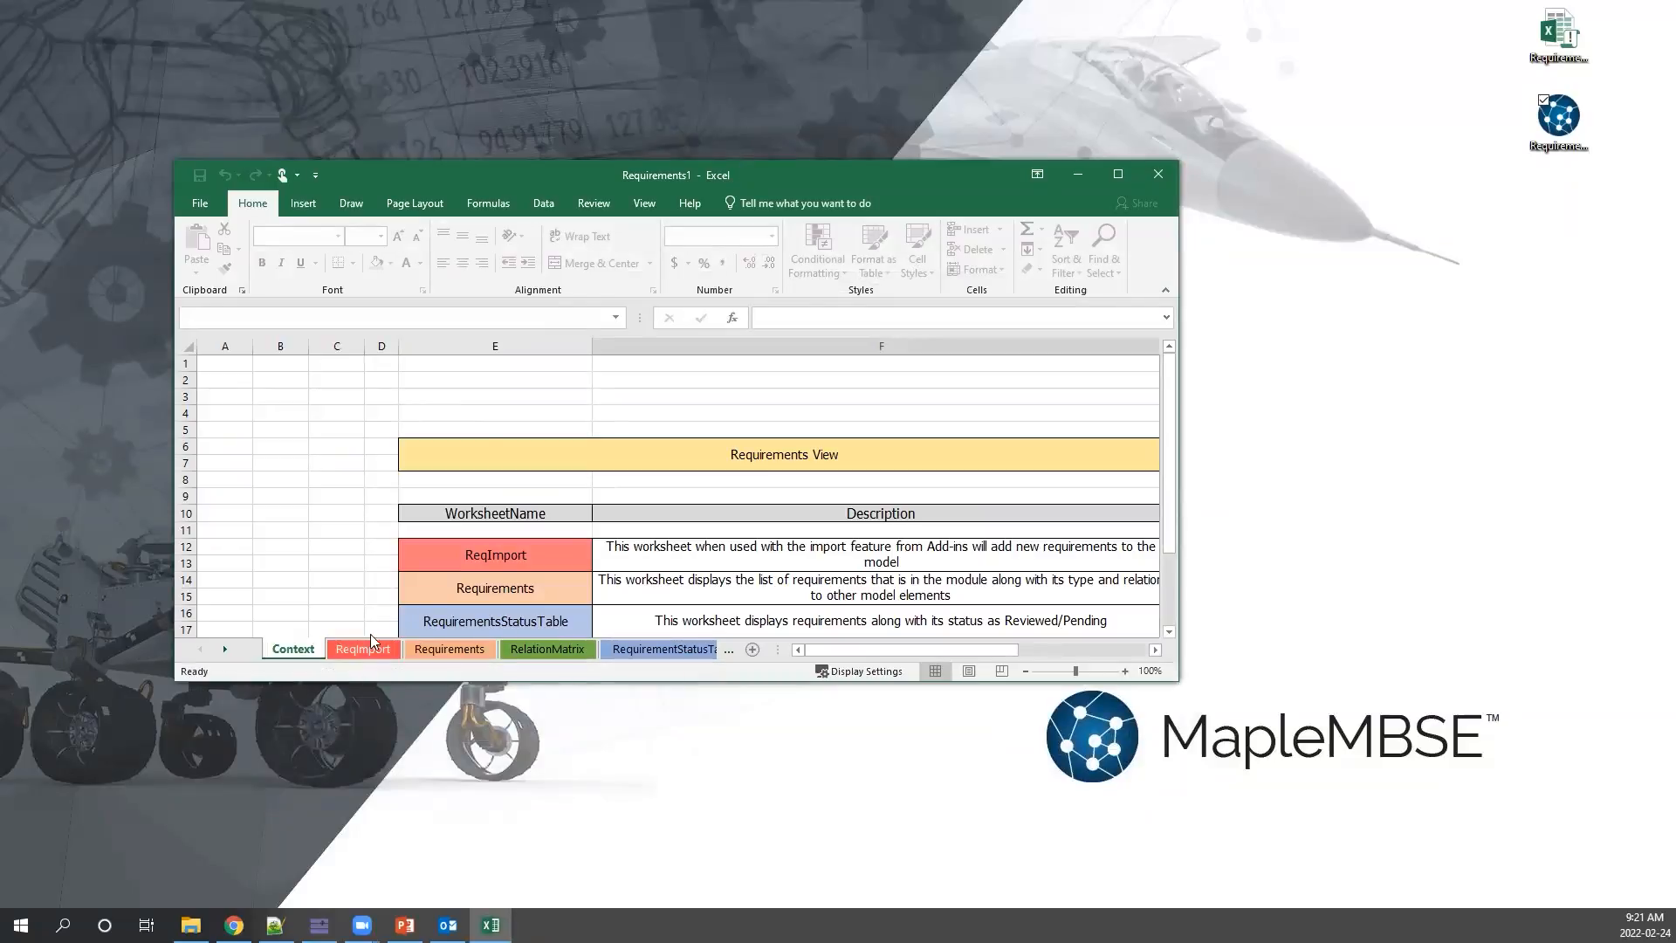
{"action": "left_click_drag", "start_coordinate": [669, 183], "coordinate": [685, 1]}
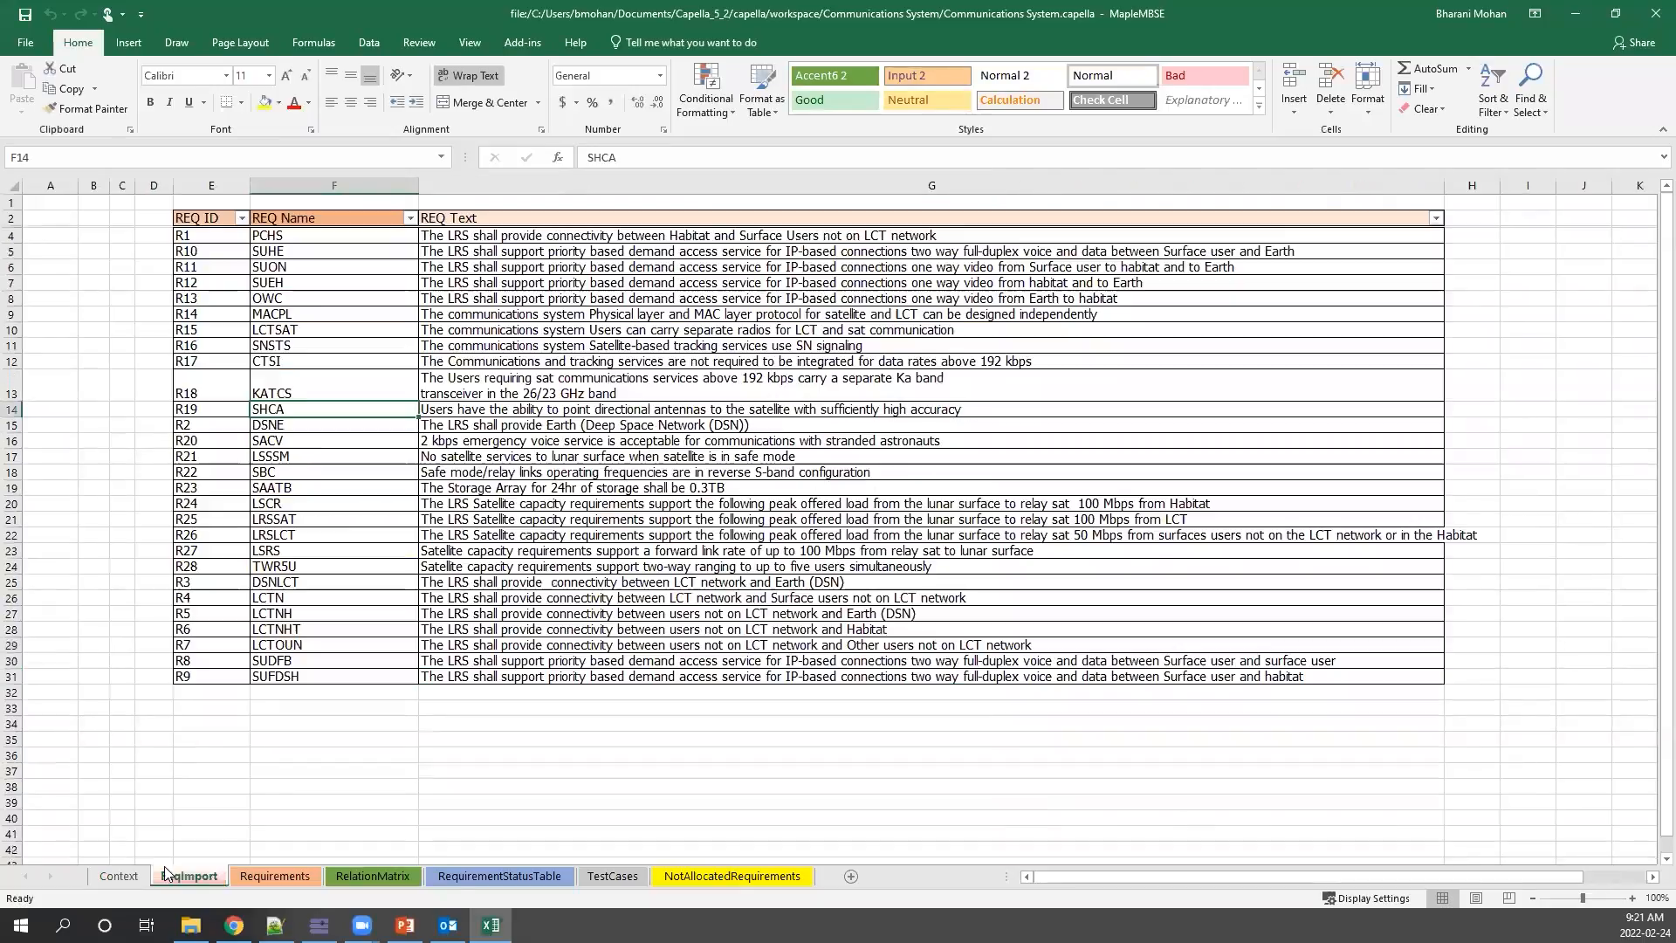
{"action": "left_click", "coordinate": [166, 876]}
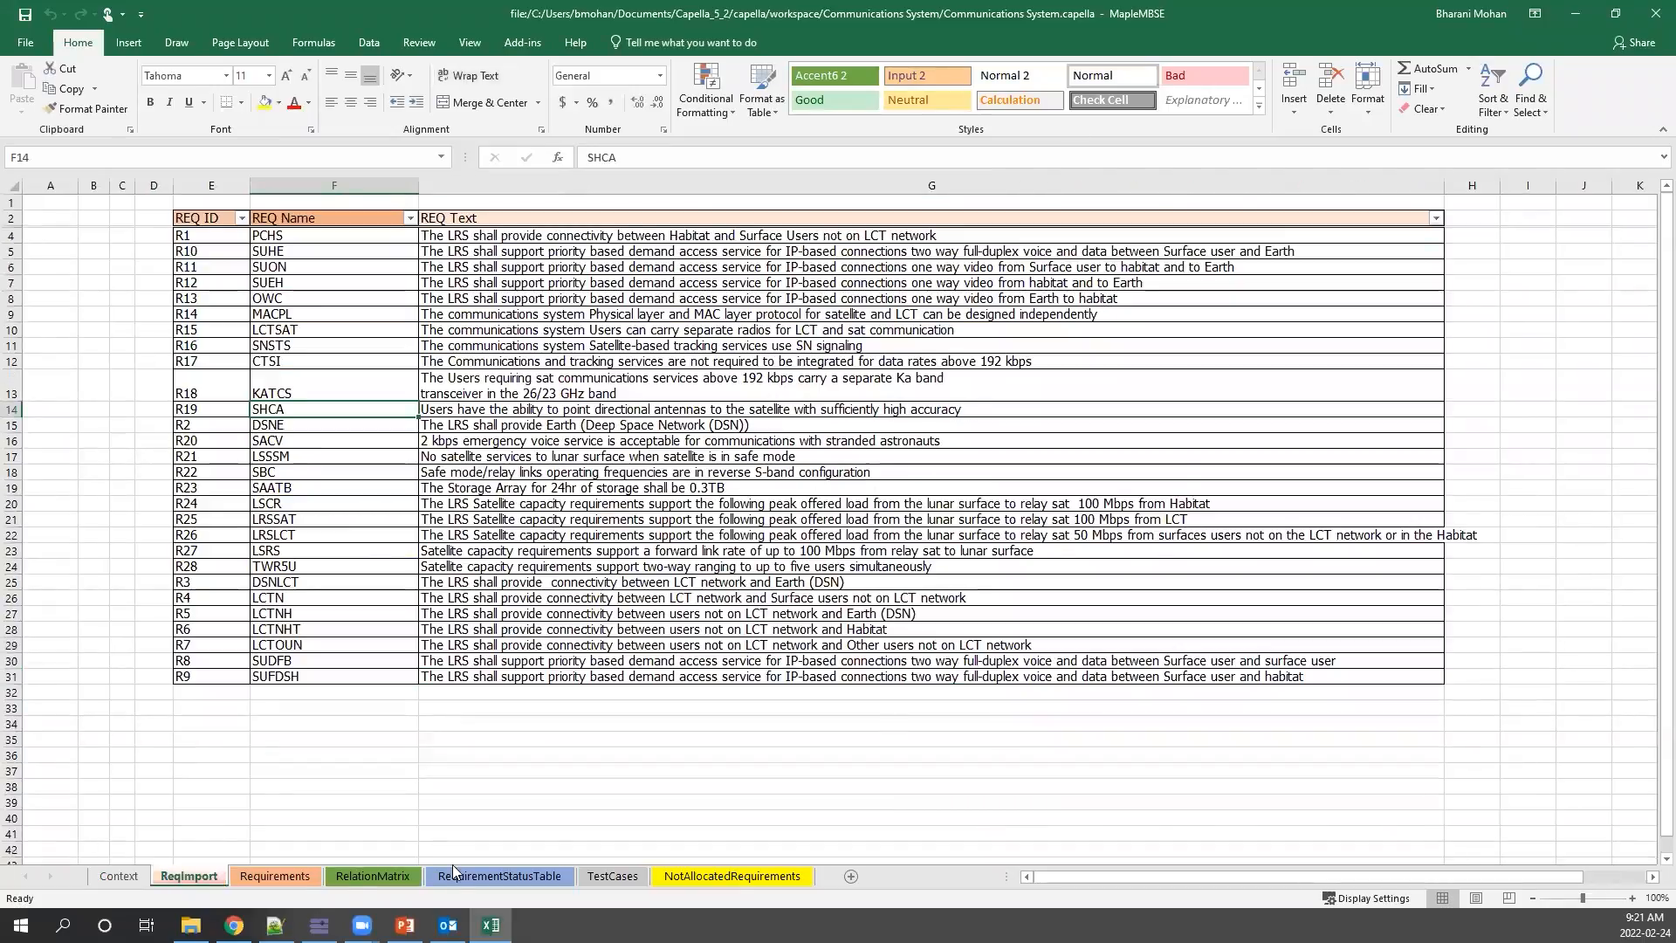
{"action": "left_click", "coordinate": [132, 877]}
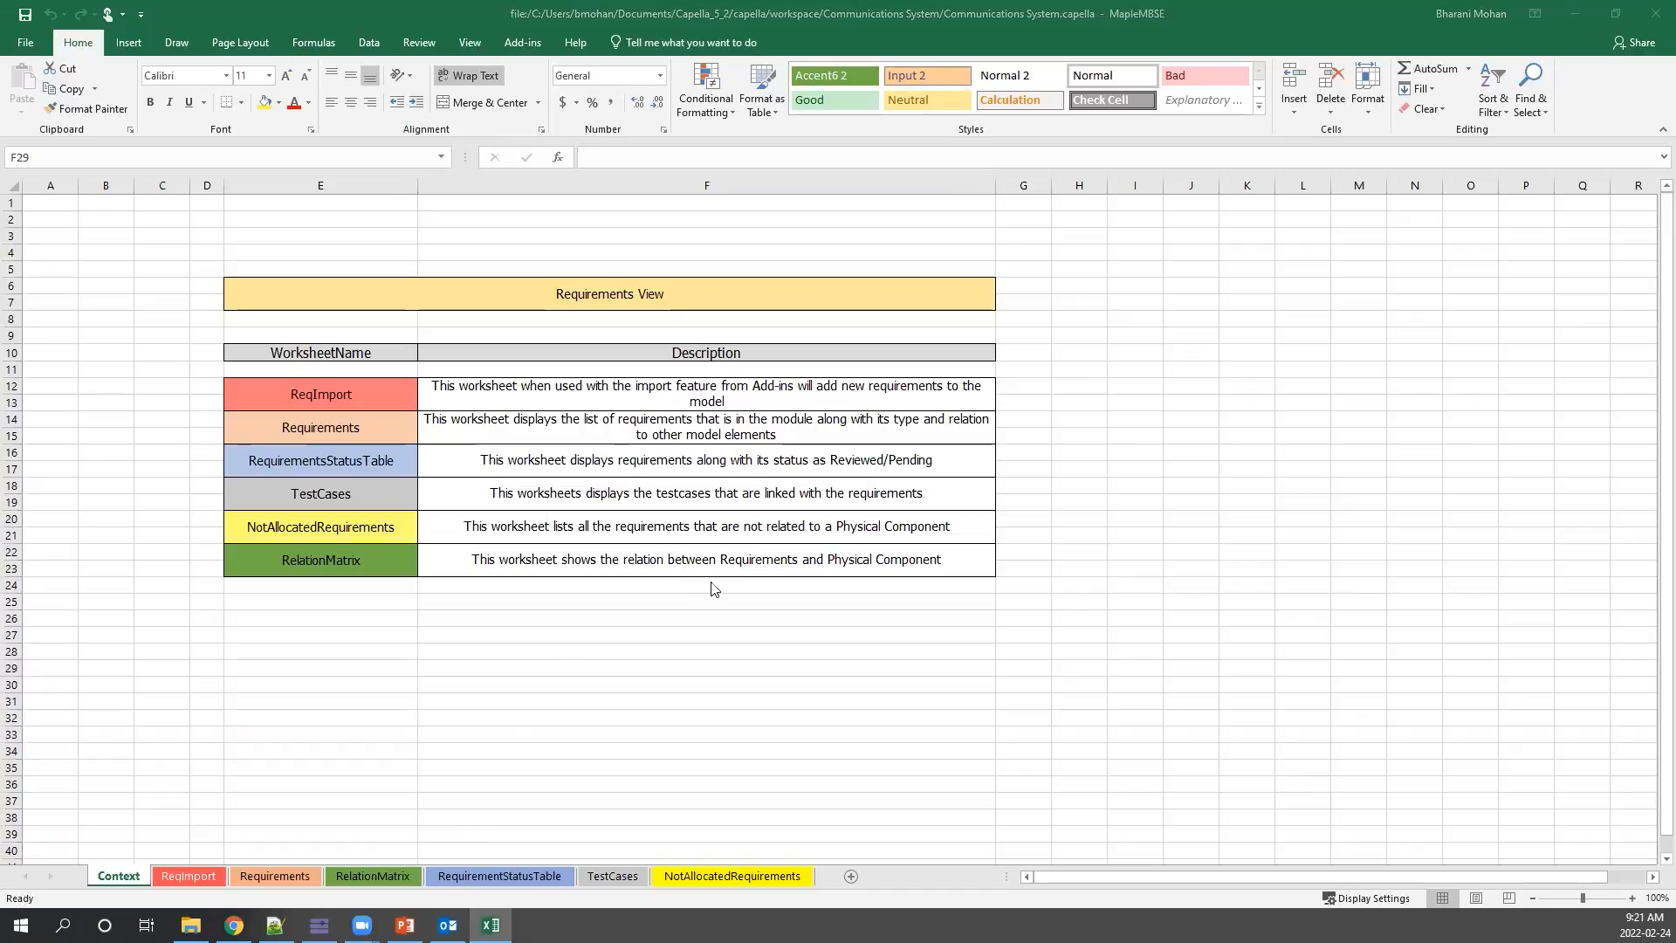
Switch to Capella and examine RequirementsType under Physical Architecture, including the RequirementStatus values and the Requirements and Satisfy types.
{"action": "left_click", "coordinate": [319, 925]}
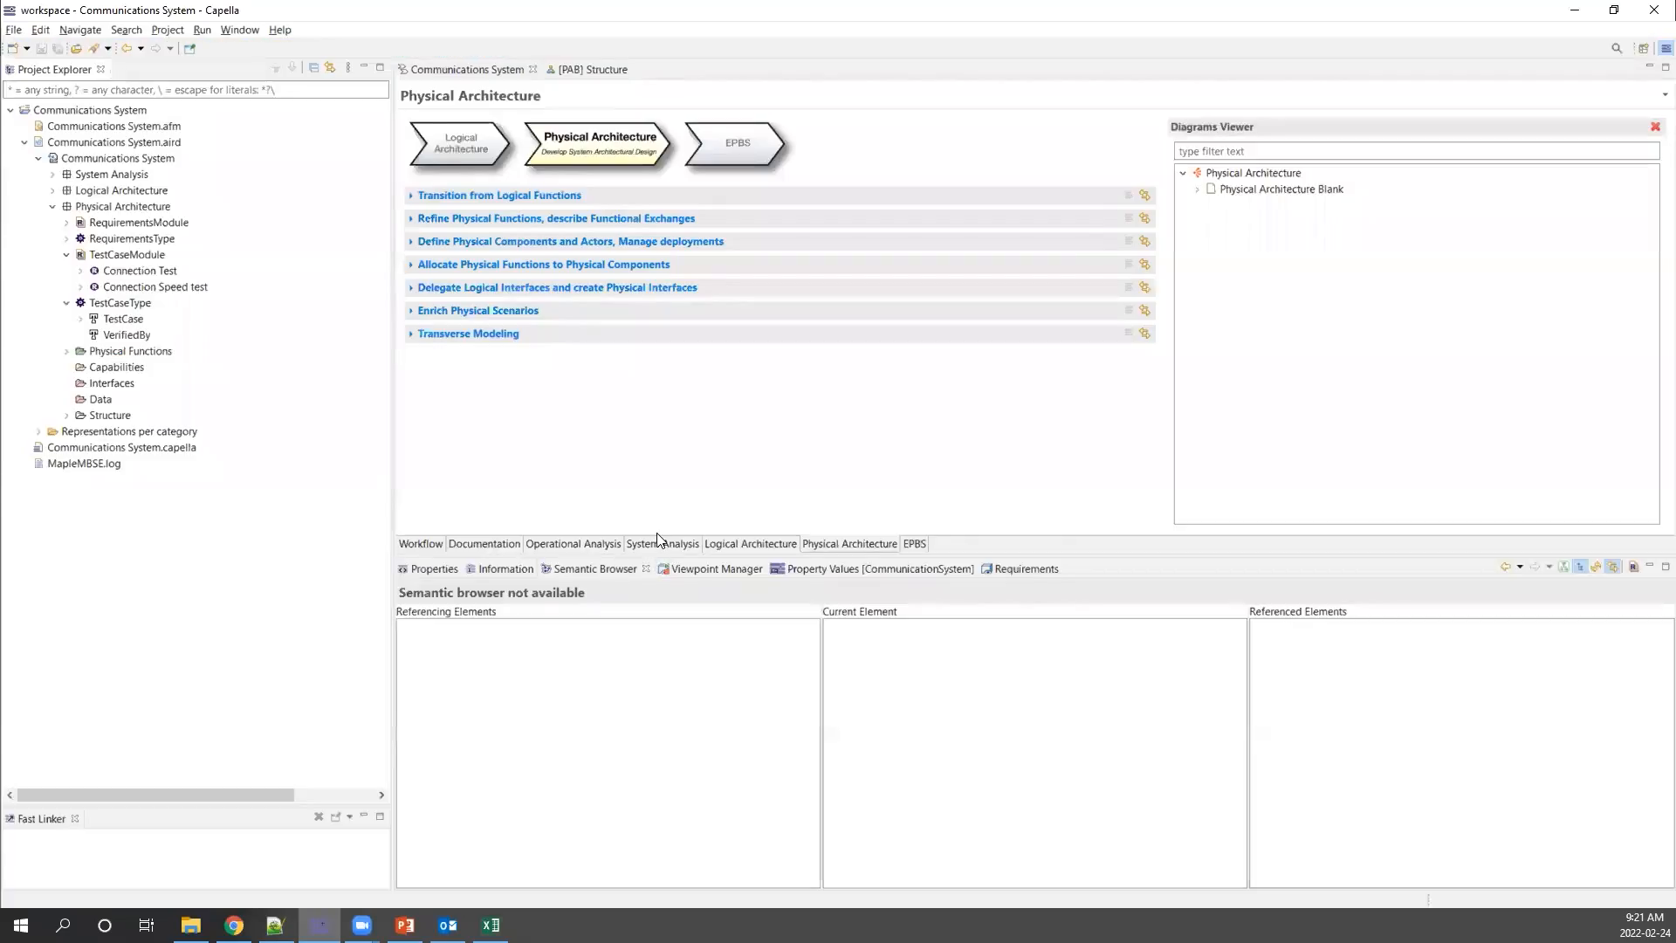
{"action": "left_click", "coordinate": [120, 110]}
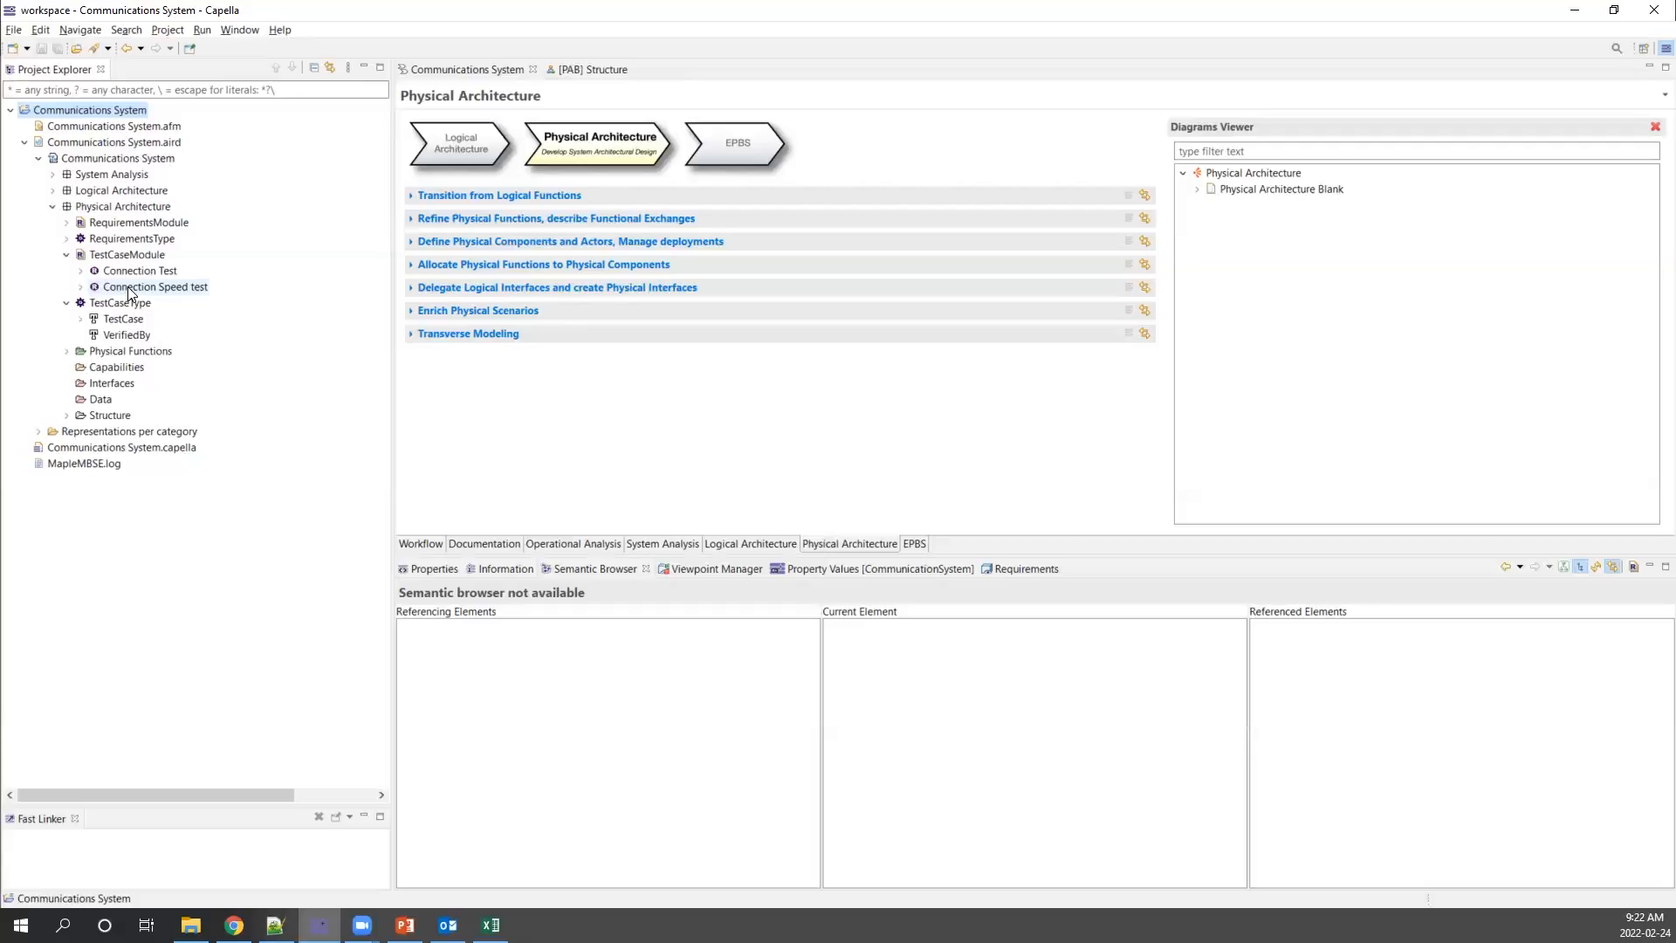
{"action": "left_click", "coordinate": [94, 206]}
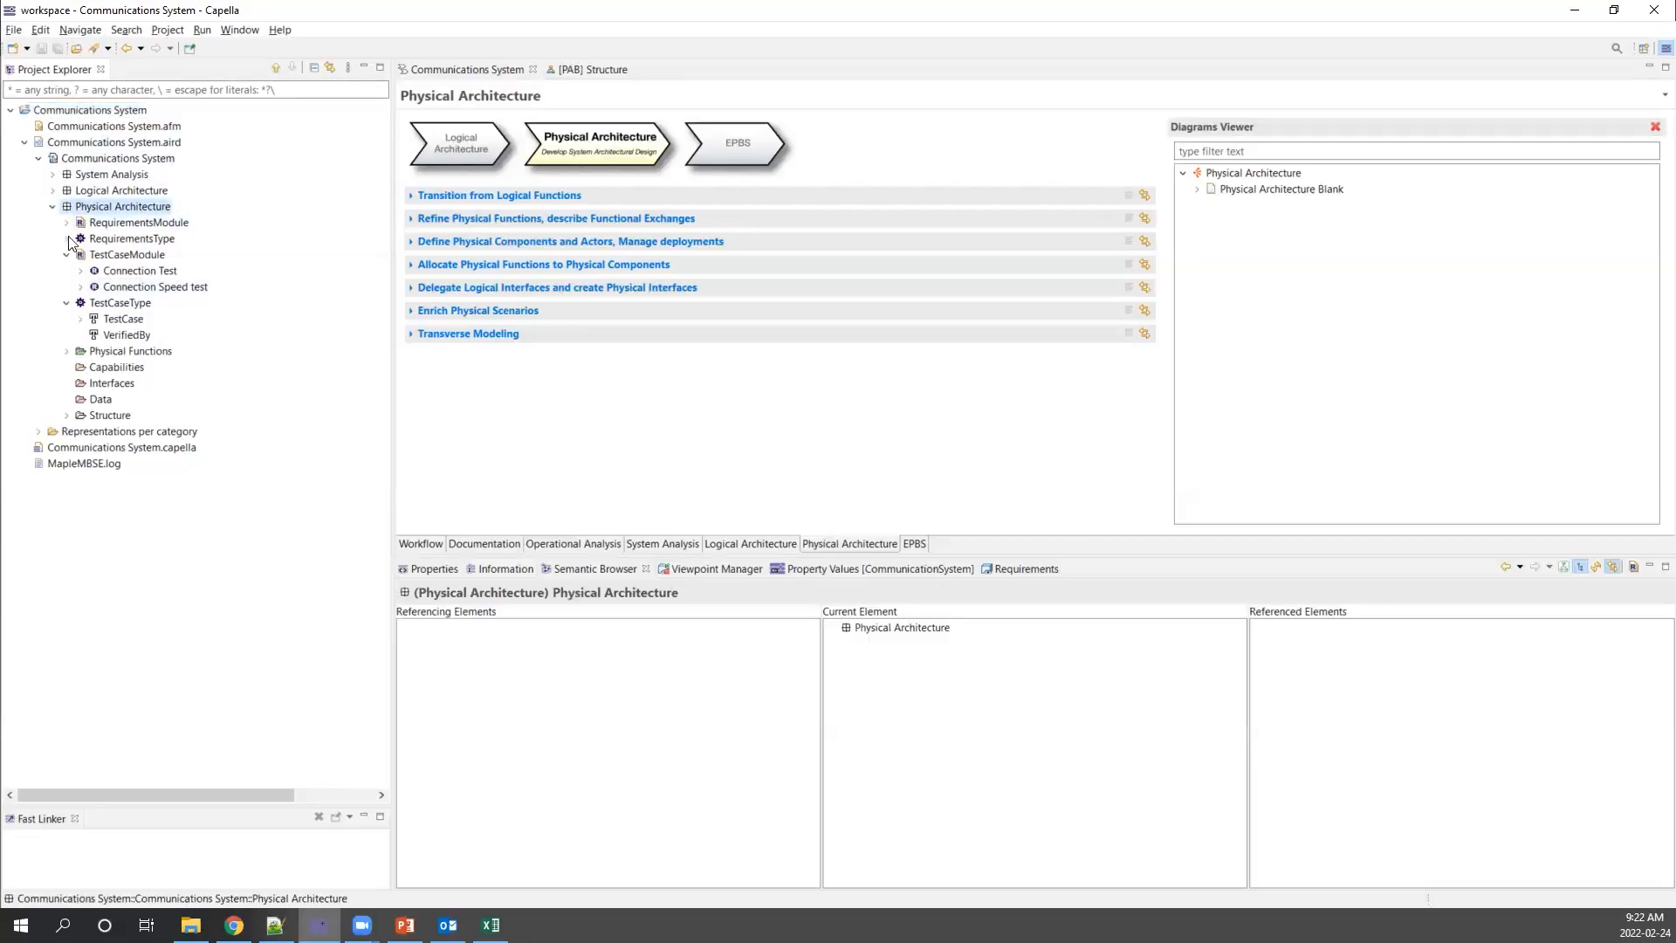
{"action": "left_click", "coordinate": [81, 239]}
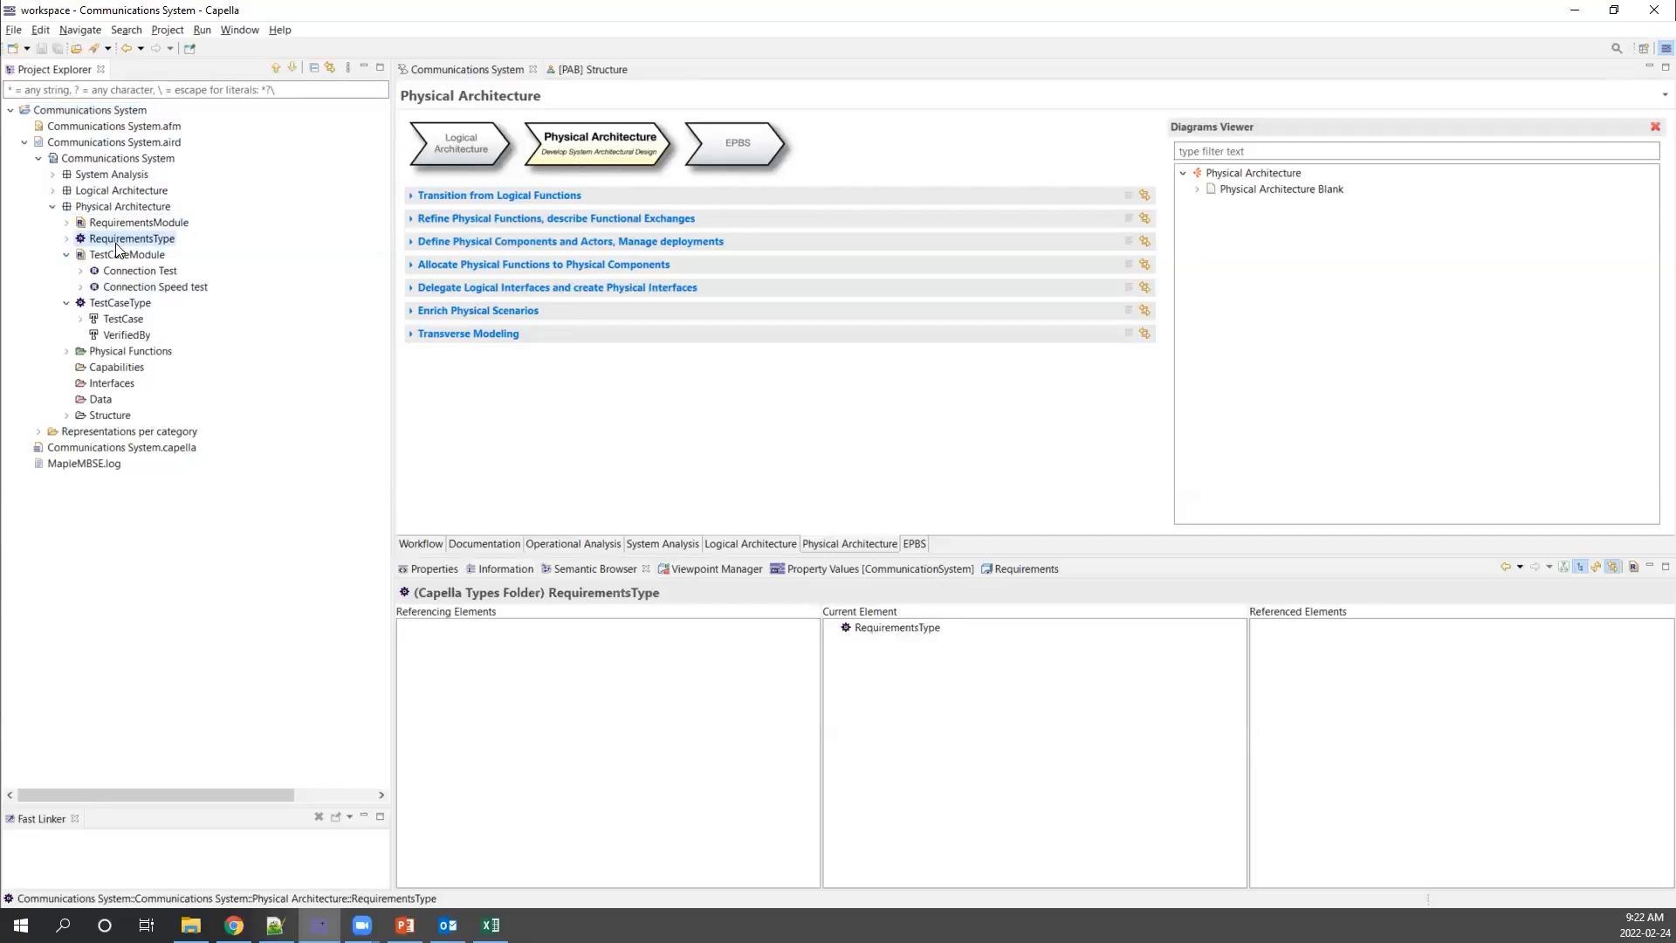
{"action": "left_click", "coordinate": [67, 239]}
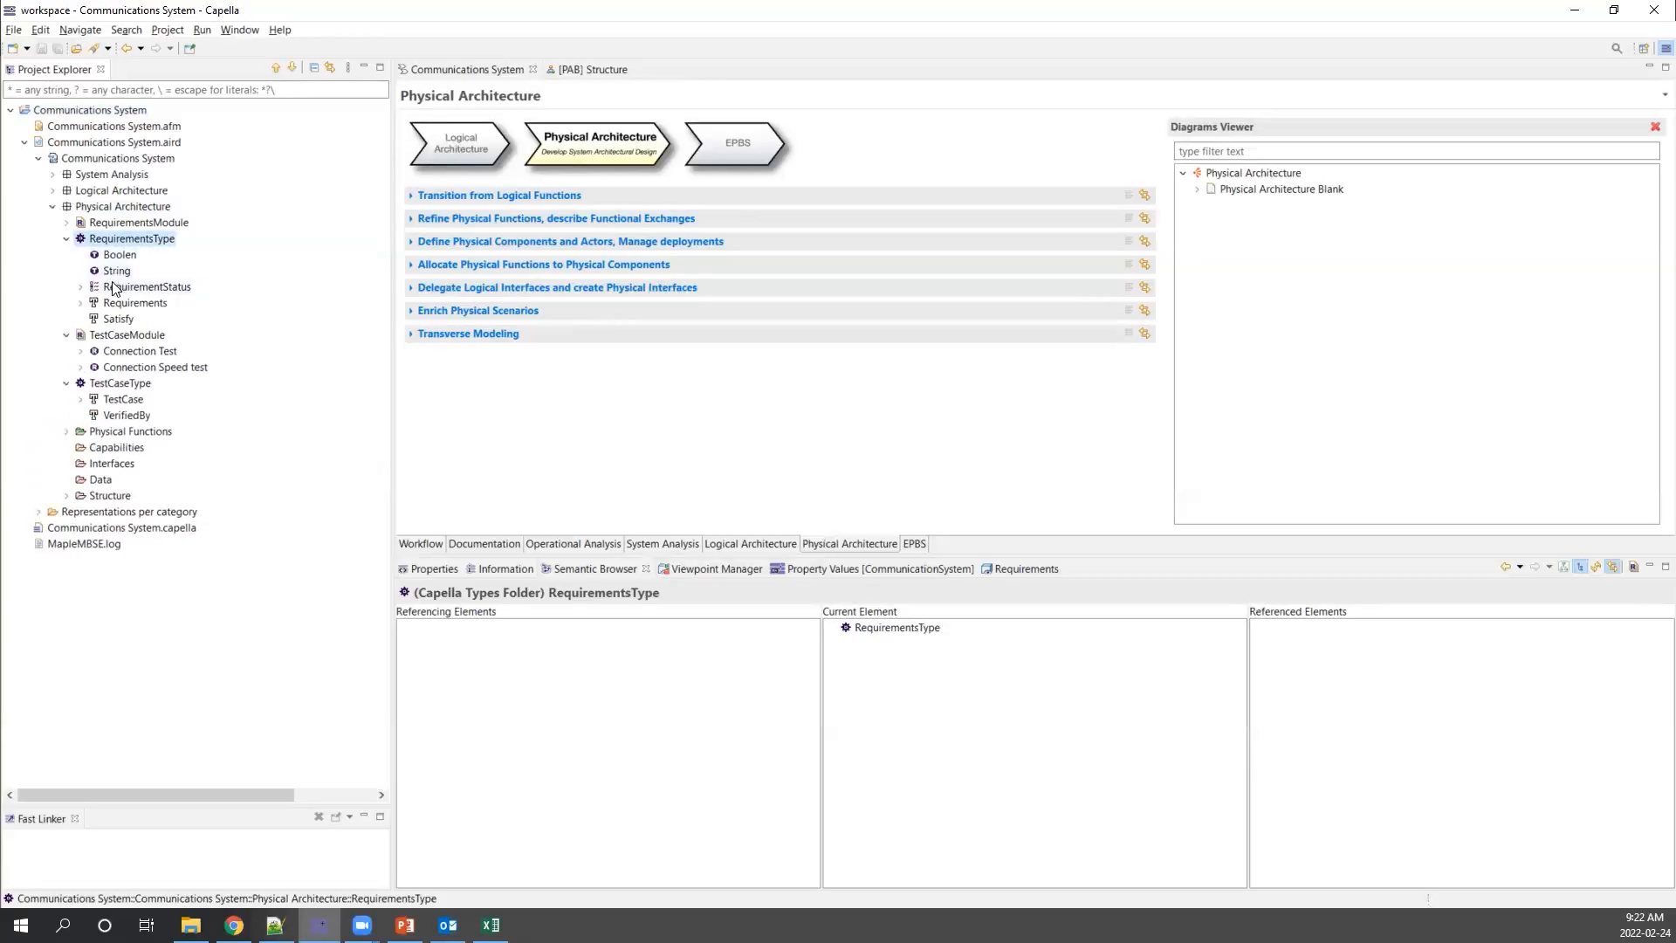
{"action": "left_click", "coordinate": [113, 290]}
{"action": "left_click", "coordinate": [80, 287]}
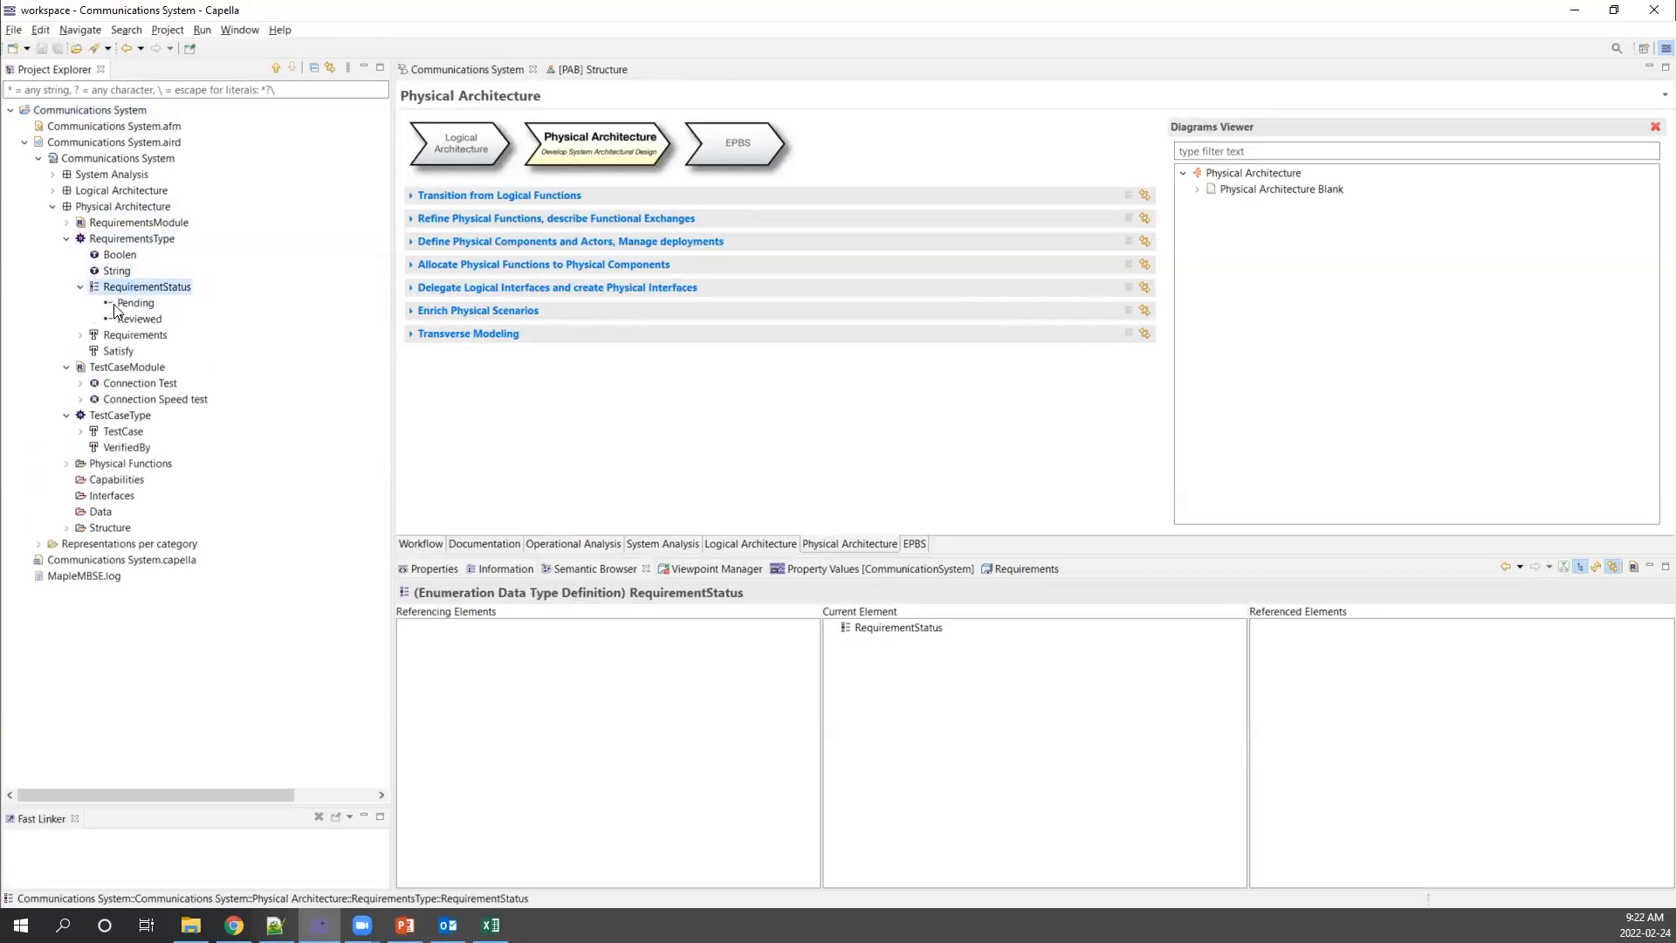
{"action": "left_click", "coordinate": [131, 336]}
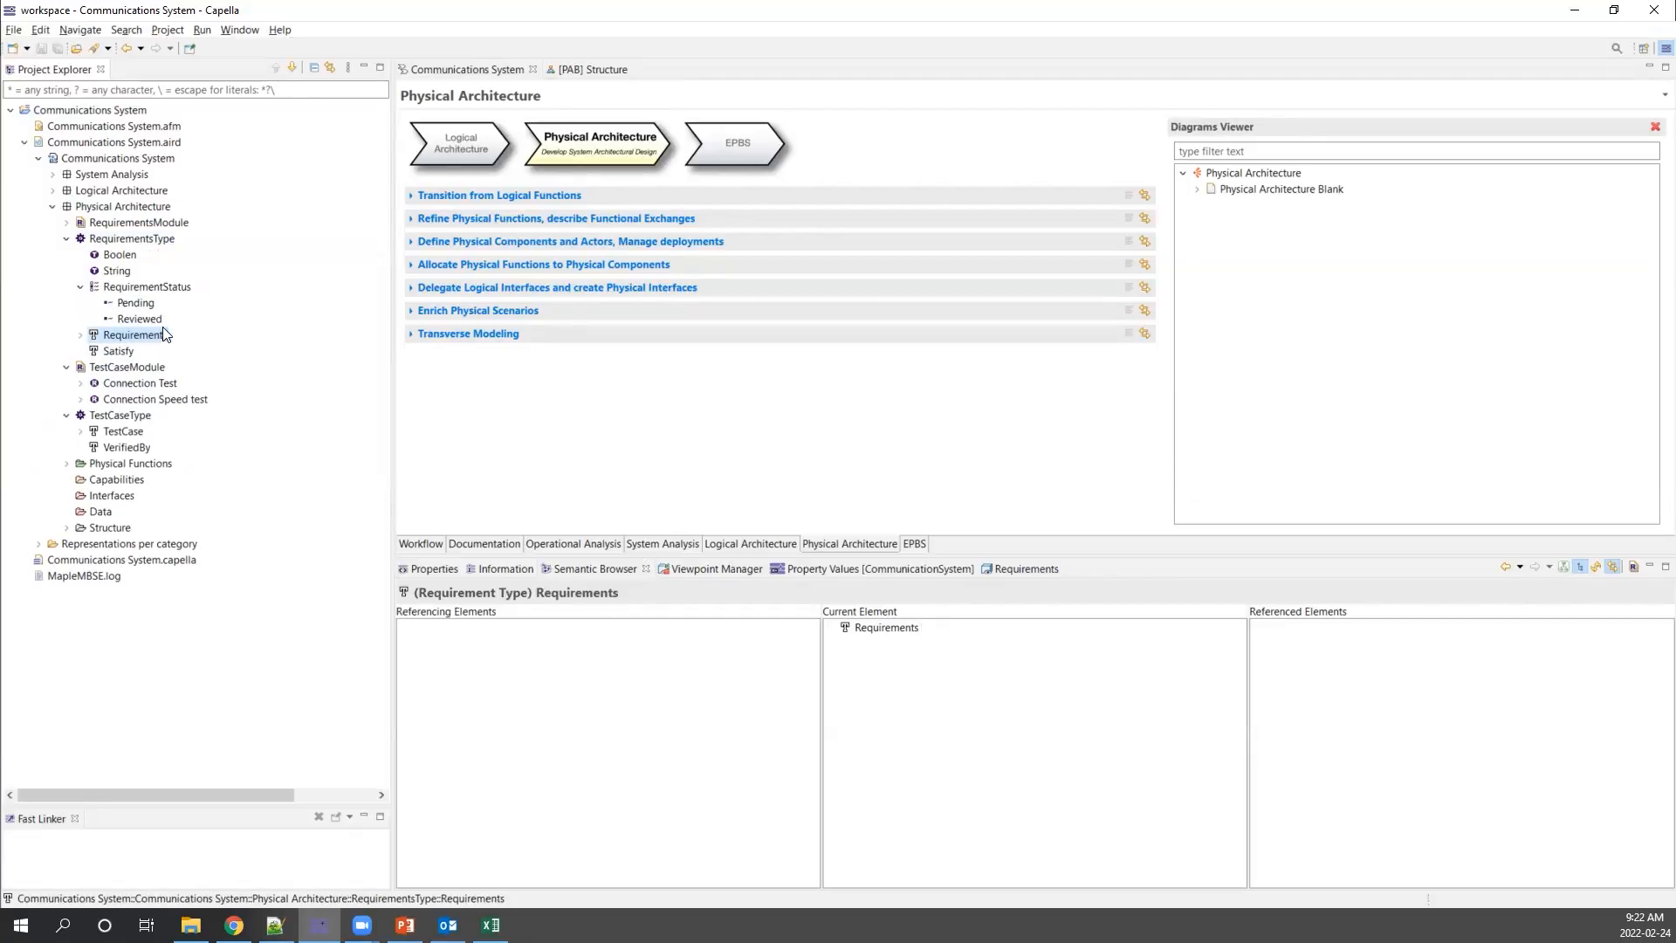
{"action": "left_click", "coordinate": [119, 352]}
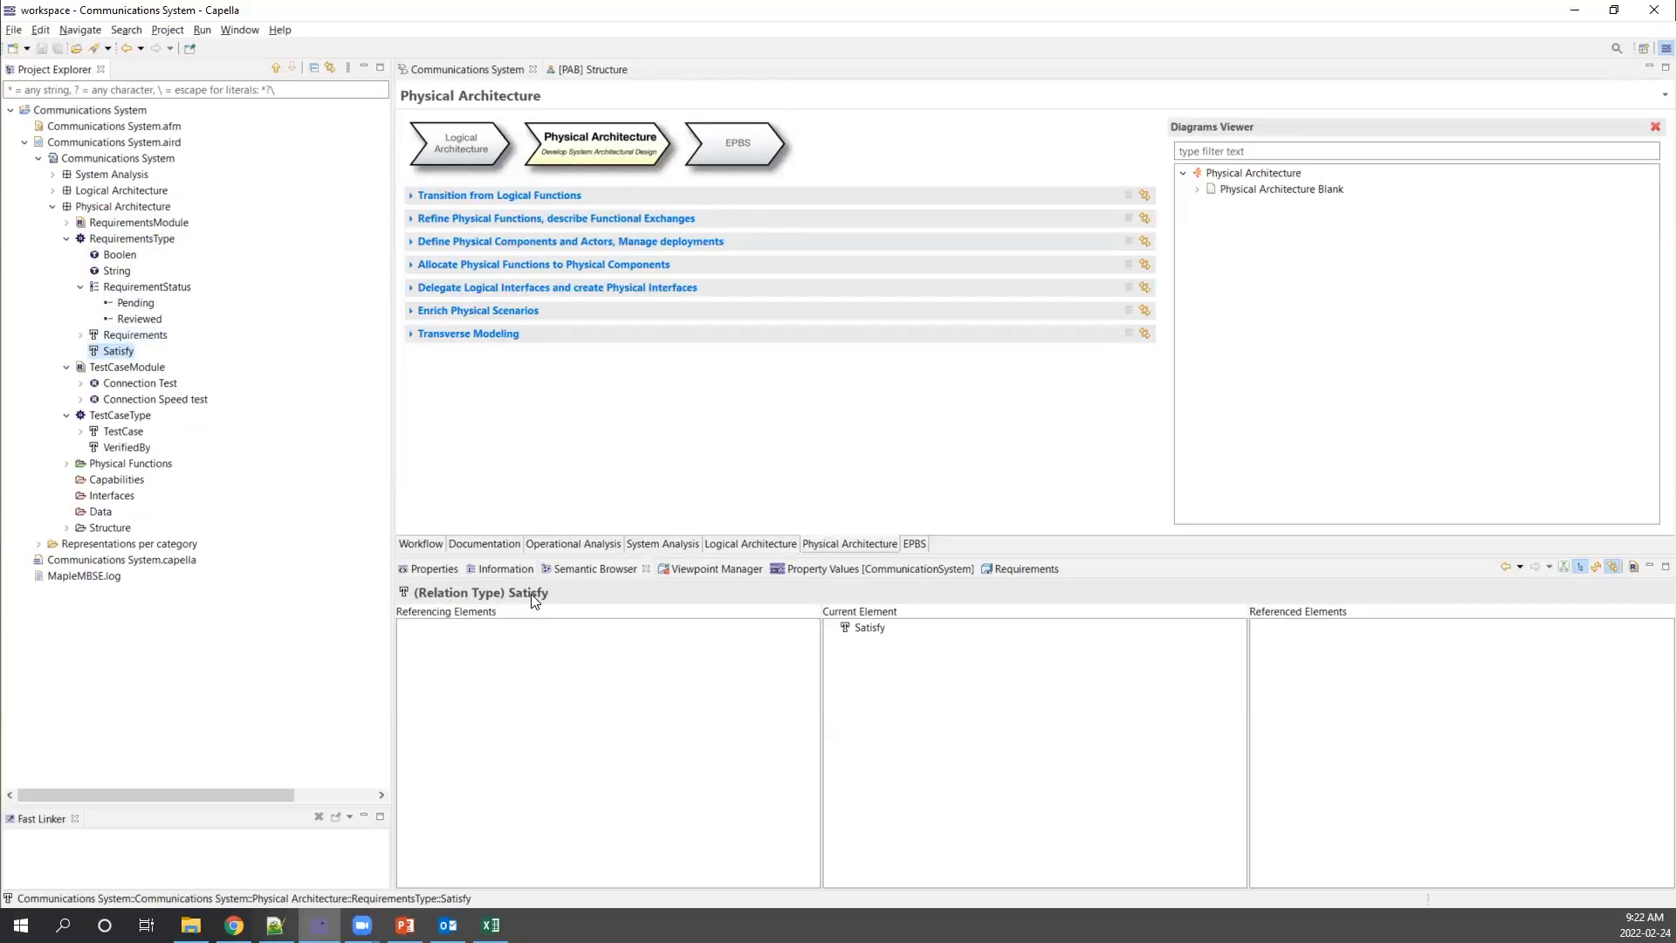
Expand RequirementsModule under Physical Architecture and widen the Project Explorer so more of the requirement texts is readable.
{"action": "left_click", "coordinate": [67, 223]}
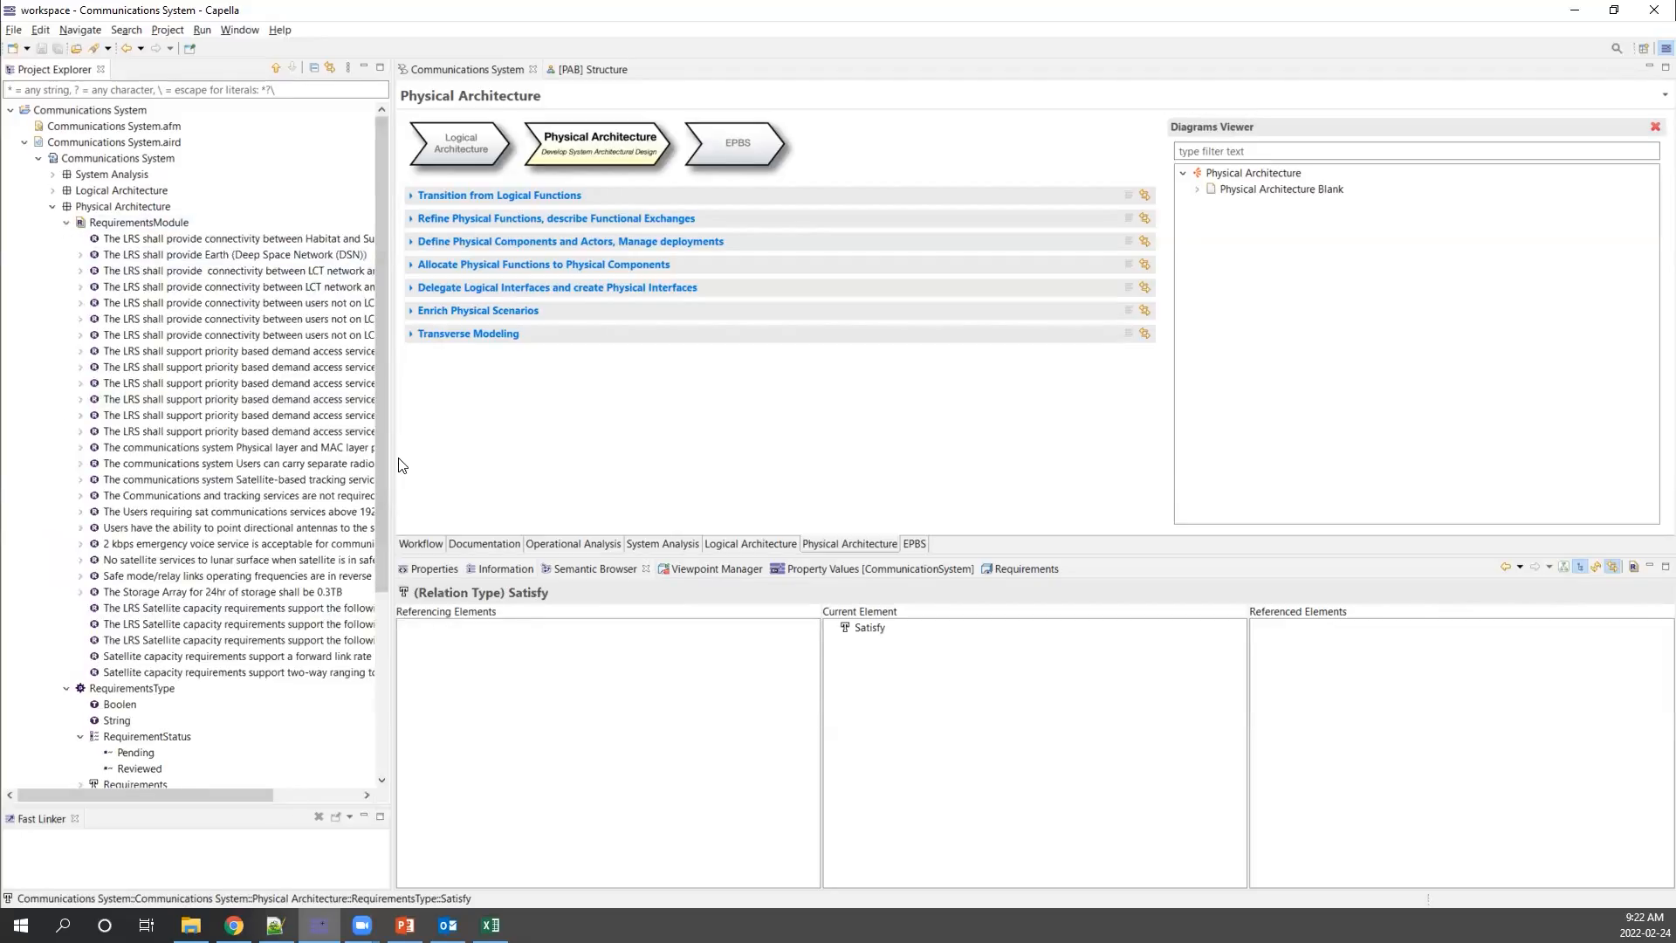
{"action": "left_click_drag", "start_coordinate": [568, 454], "coordinate": [649, 454]}
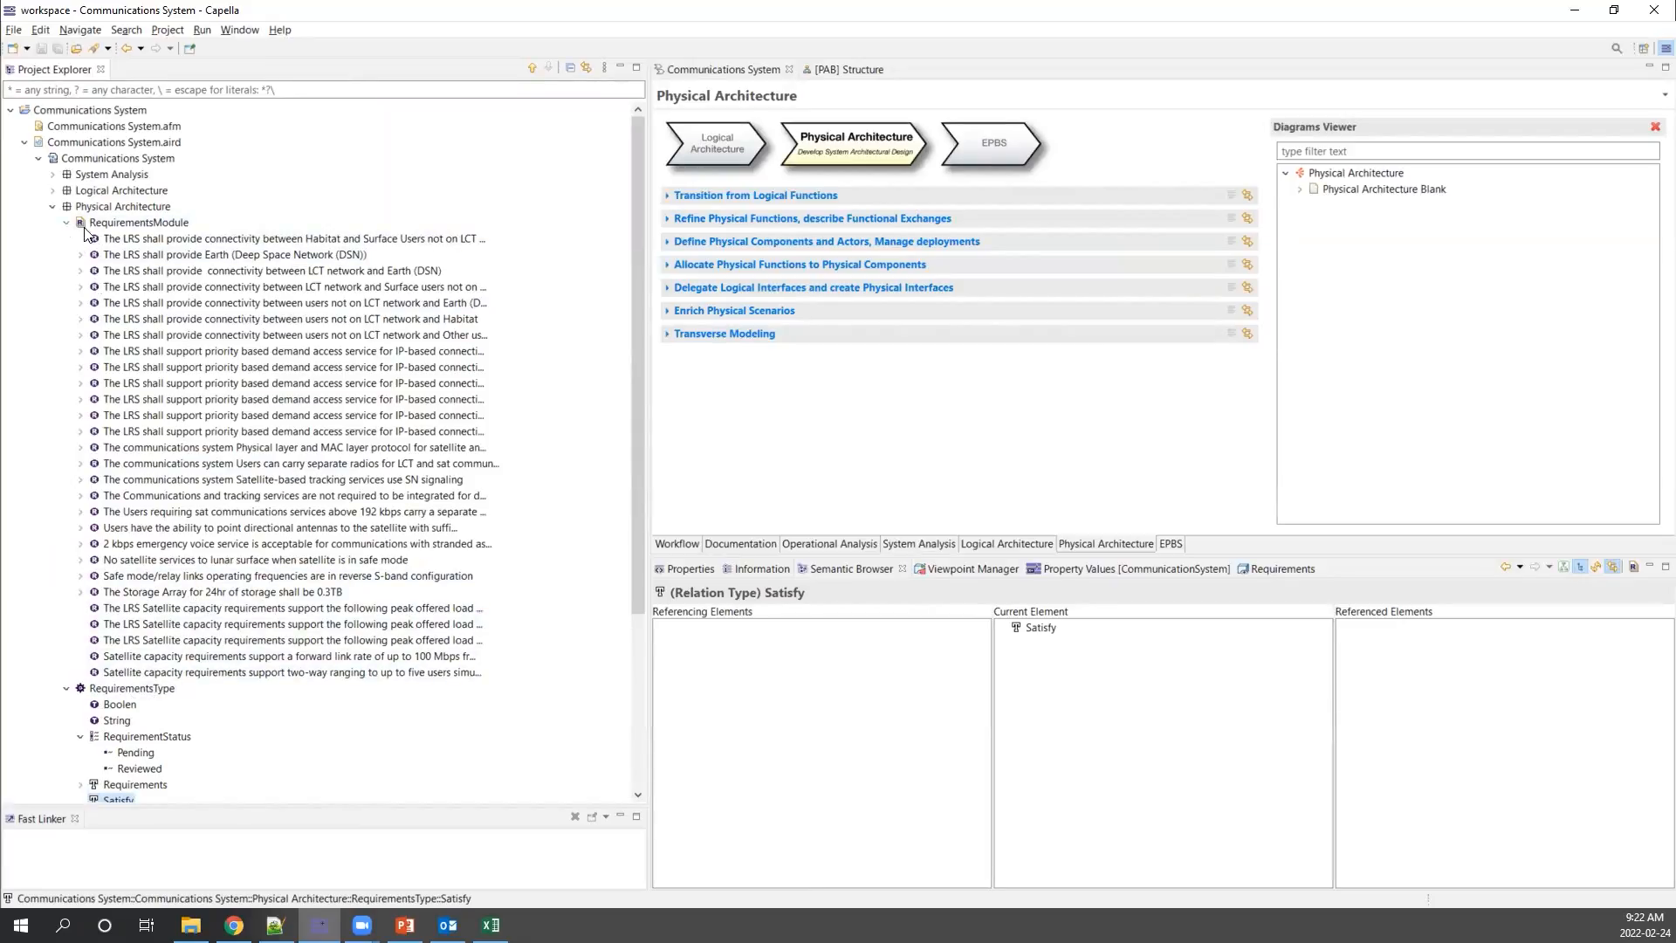
Open the [PAB] Structure diagram and look over the requirements linked to physical components by Satisfy relations.
{"action": "left_click", "coordinate": [825, 69]}
{"action": "scroll", "coordinate": [1025, 358], "scroll_direction": "up", "scroll_amount": 10}
{"action": "scroll", "coordinate": [1190, 293], "scroll_direction": "down", "scroll_amount": 8}
{"action": "scroll", "coordinate": [1189, 328], "scroll_direction": "down", "scroll_amount": 10}
{"action": "left_click_drag", "start_coordinate": [835, 548], "coordinate": [1013, 546]}
{"action": "scroll", "coordinate": [1015, 451], "scroll_direction": "up", "scroll_amount": 3}
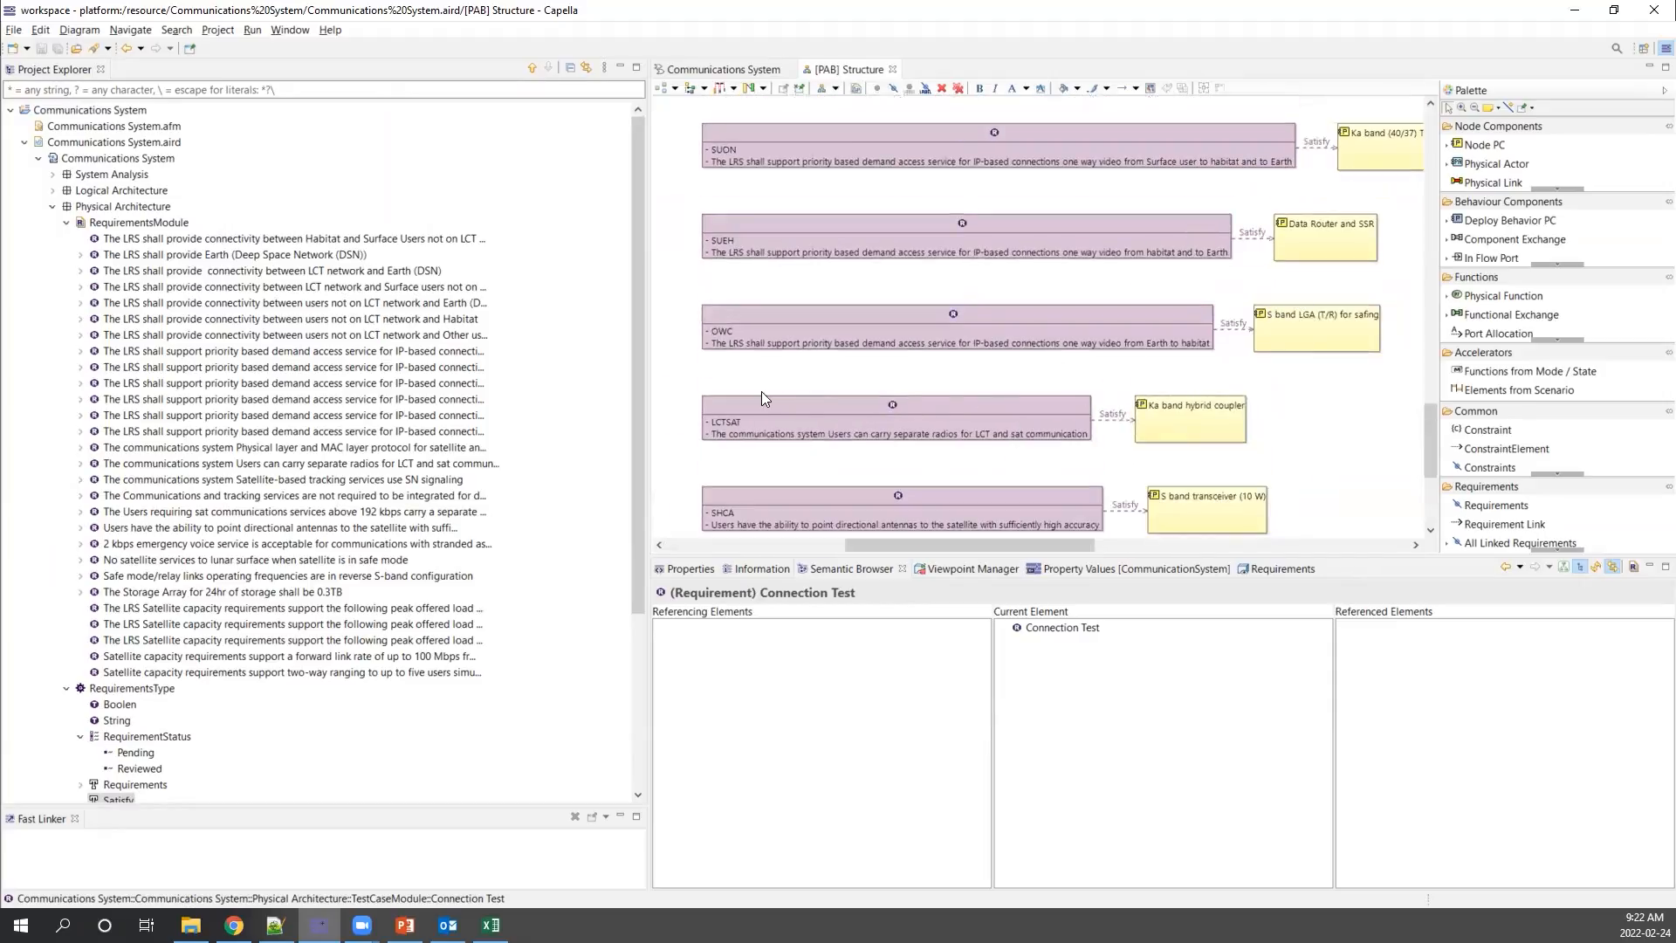
Move the Ka band hybrid coupler component farther away from the LCTSAT requirement along their Satisfy link.
{"action": "left_click", "coordinate": [845, 422]}
{"action": "left_click_drag", "start_coordinate": [1203, 417], "coordinate": [1257, 415]}
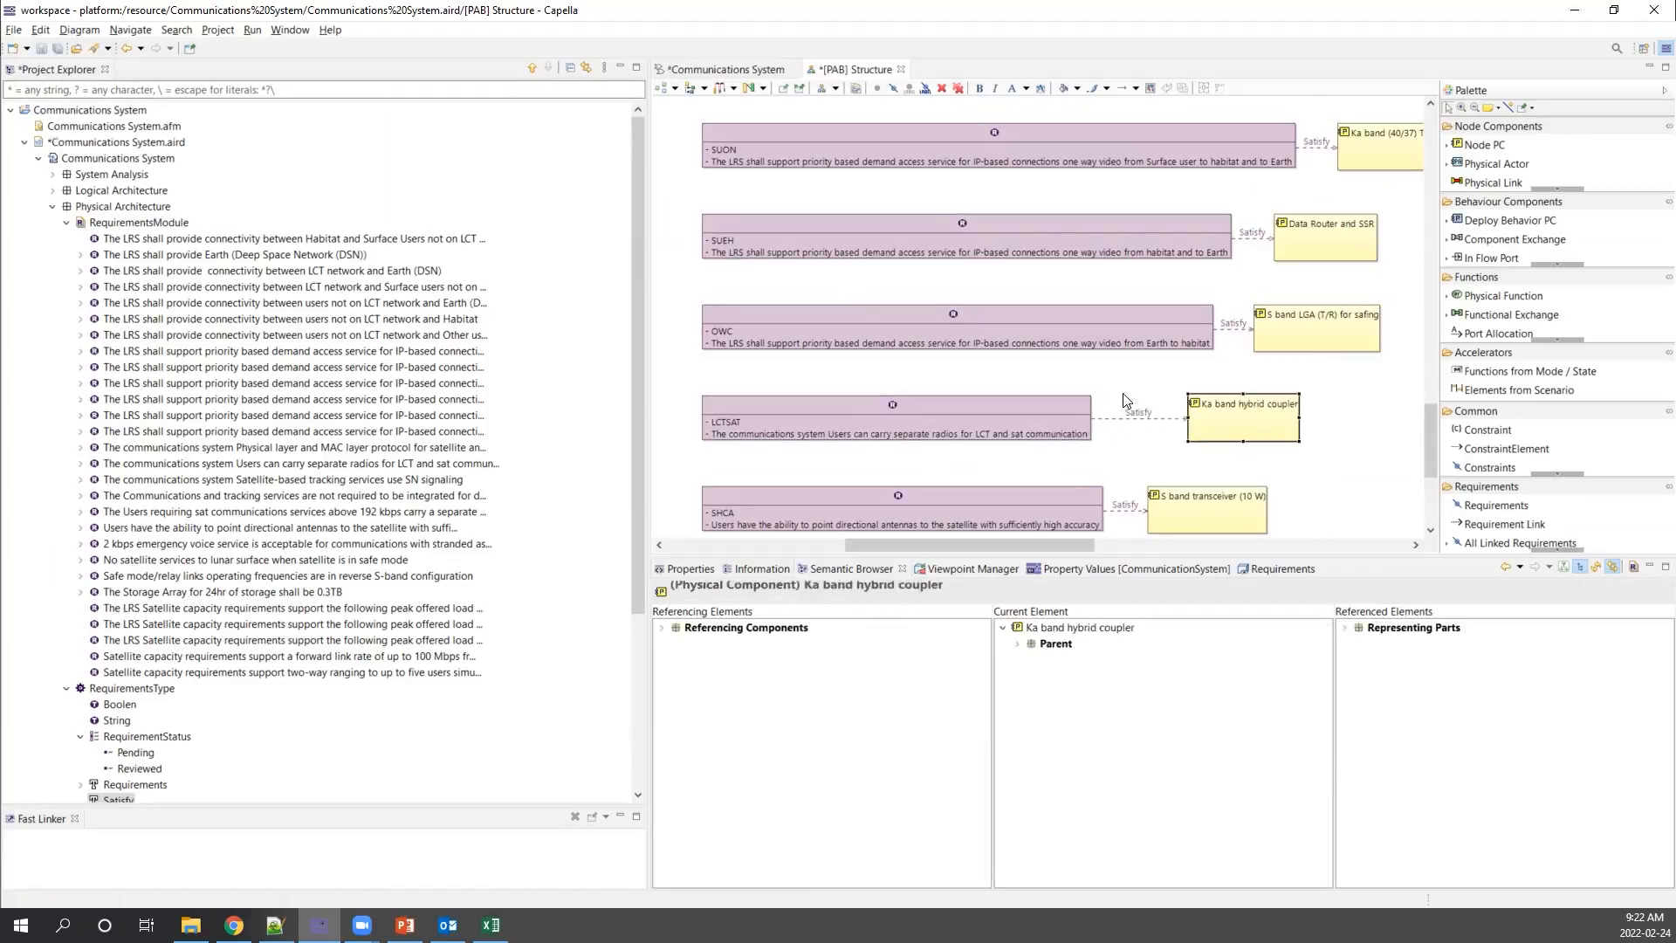
{"action": "left_click", "coordinate": [927, 449]}
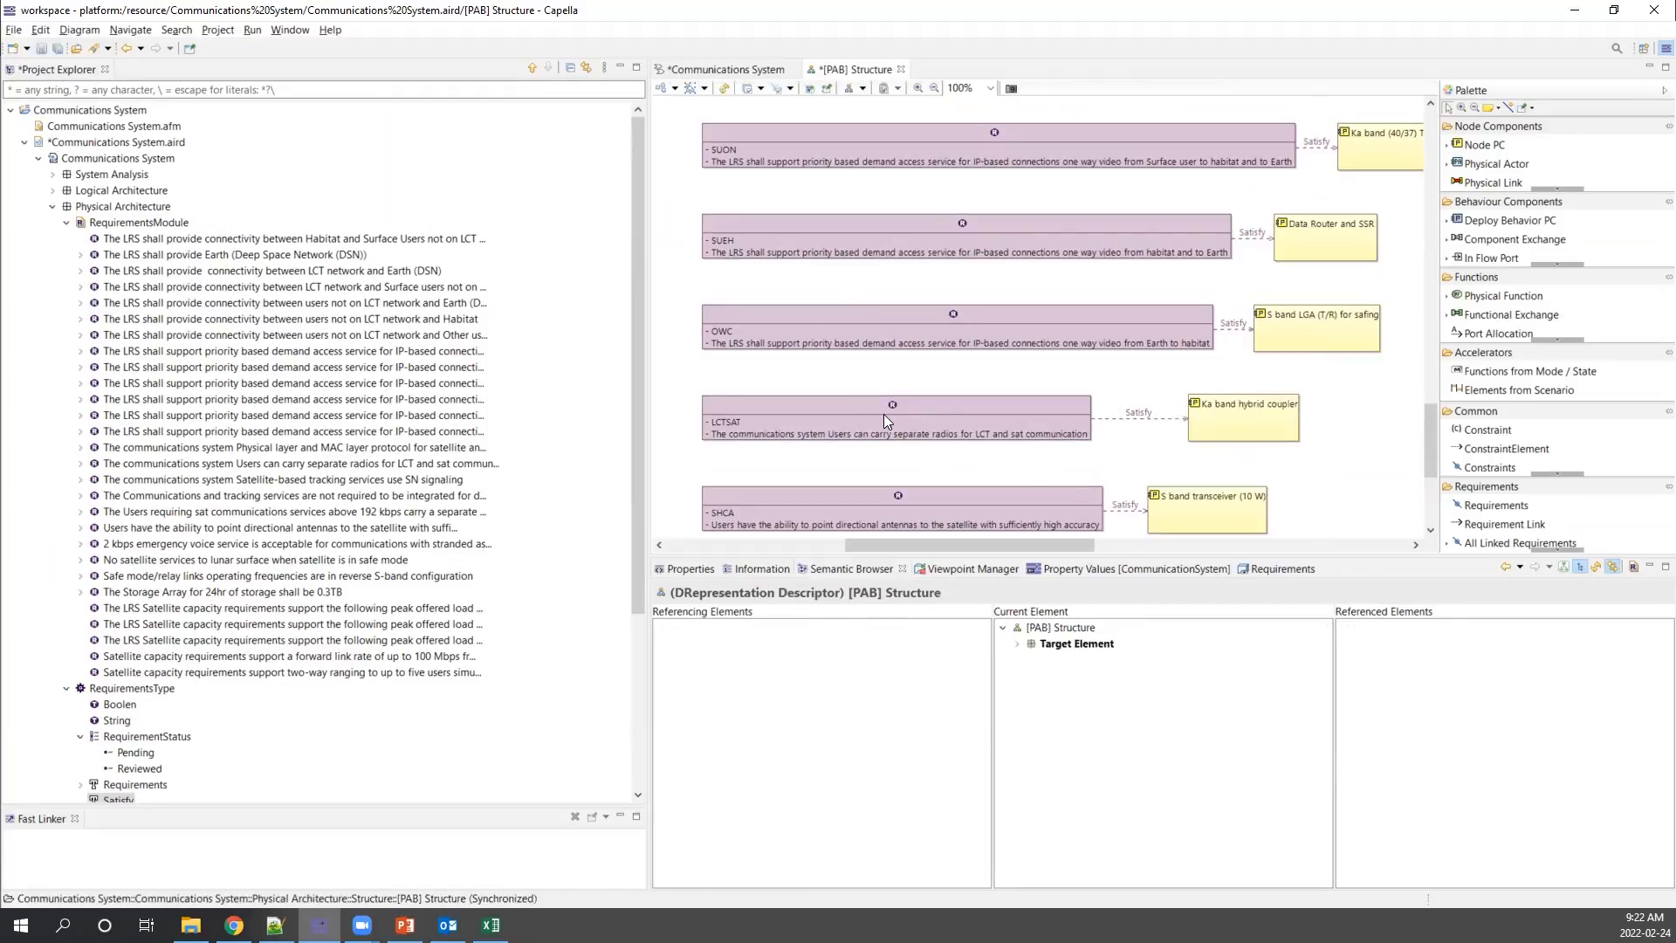
Inspect the LCTSAT requirement's properties and its text, and close them without changes.
{"action": "left_click", "coordinate": [885, 418]}
{"action": "left_click", "coordinate": [946, 393]}
{"action": "double_click", "coordinate": [933, 405]}
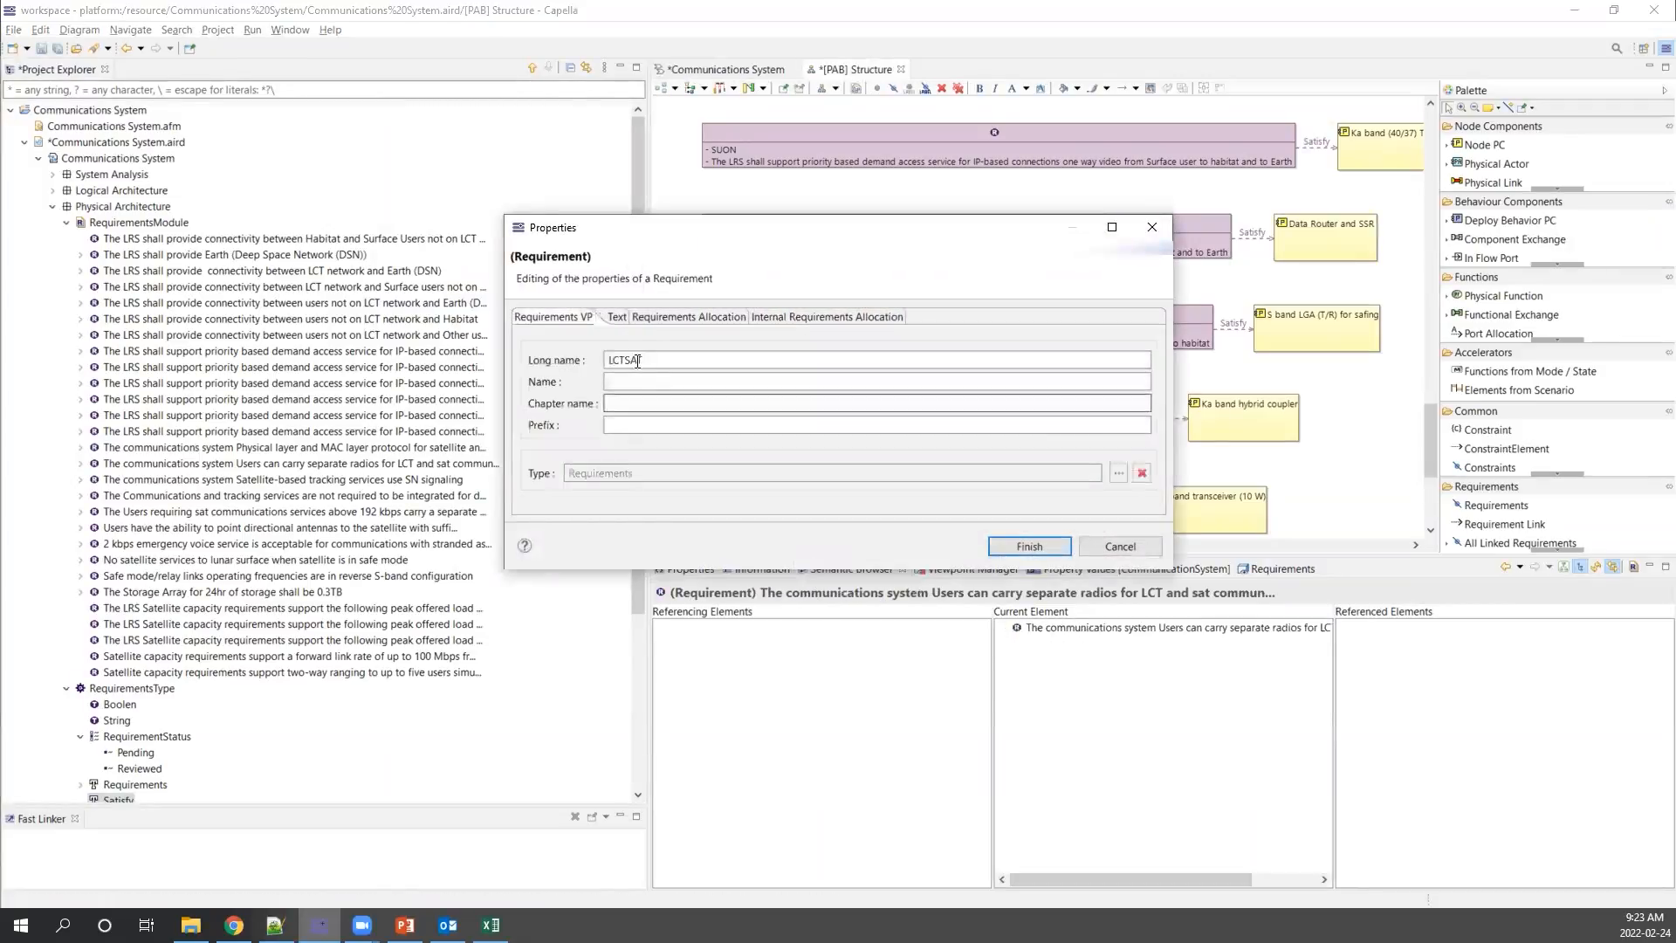
{"action": "left_click", "coordinate": [617, 318]}
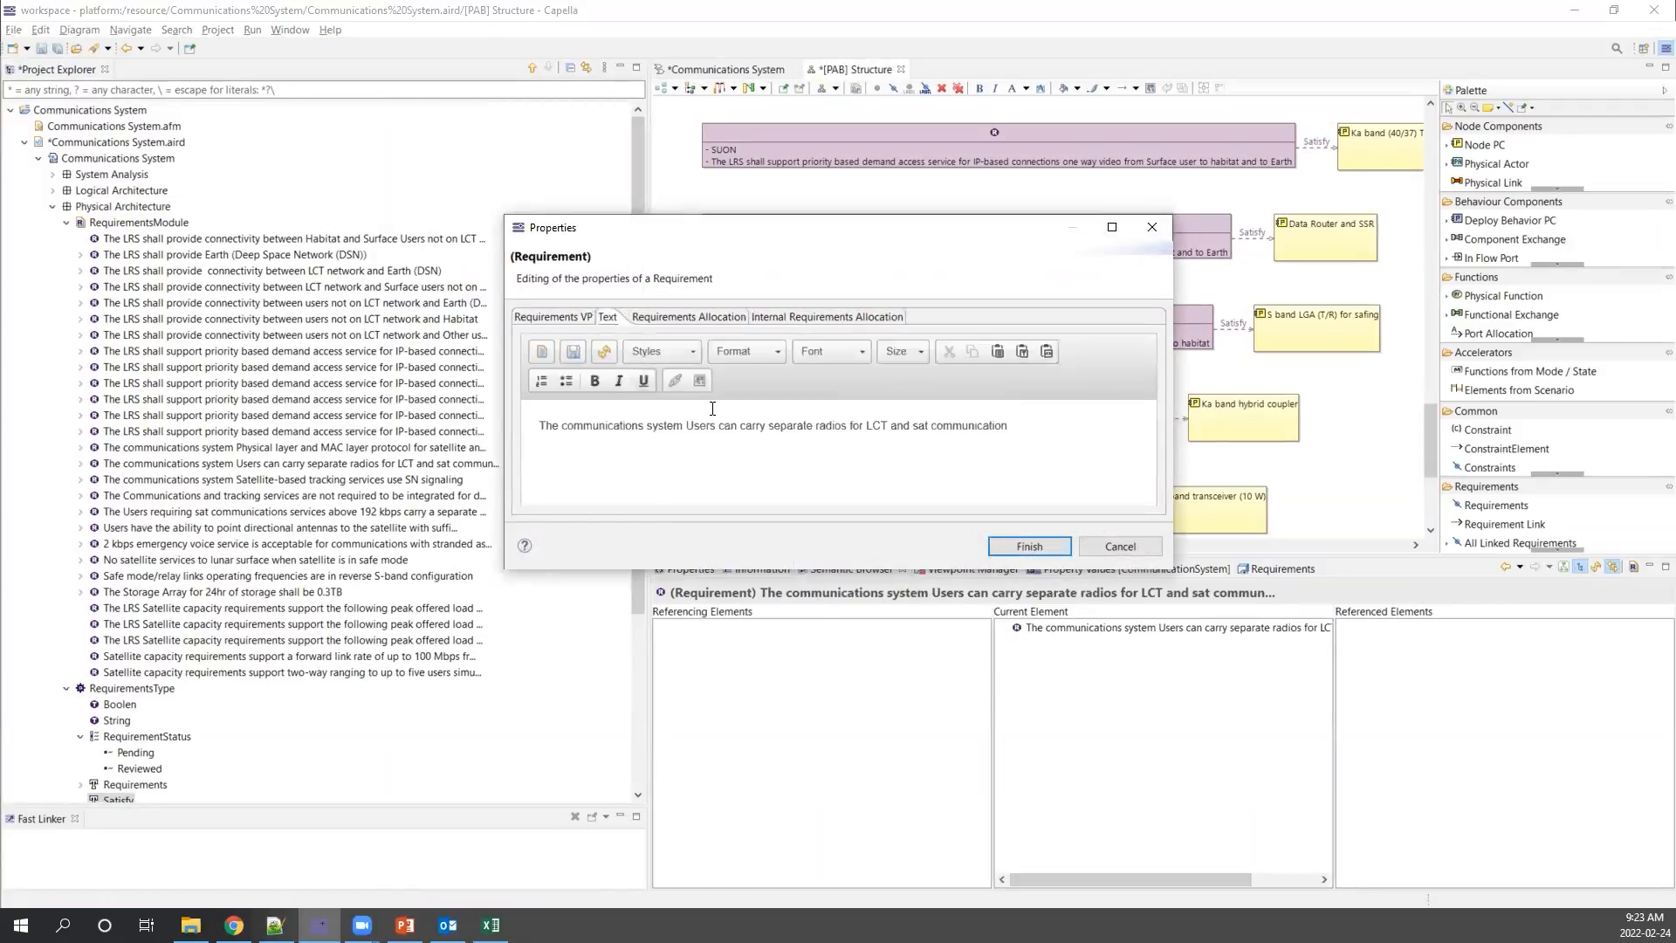
{"action": "left_click", "coordinate": [1154, 227]}
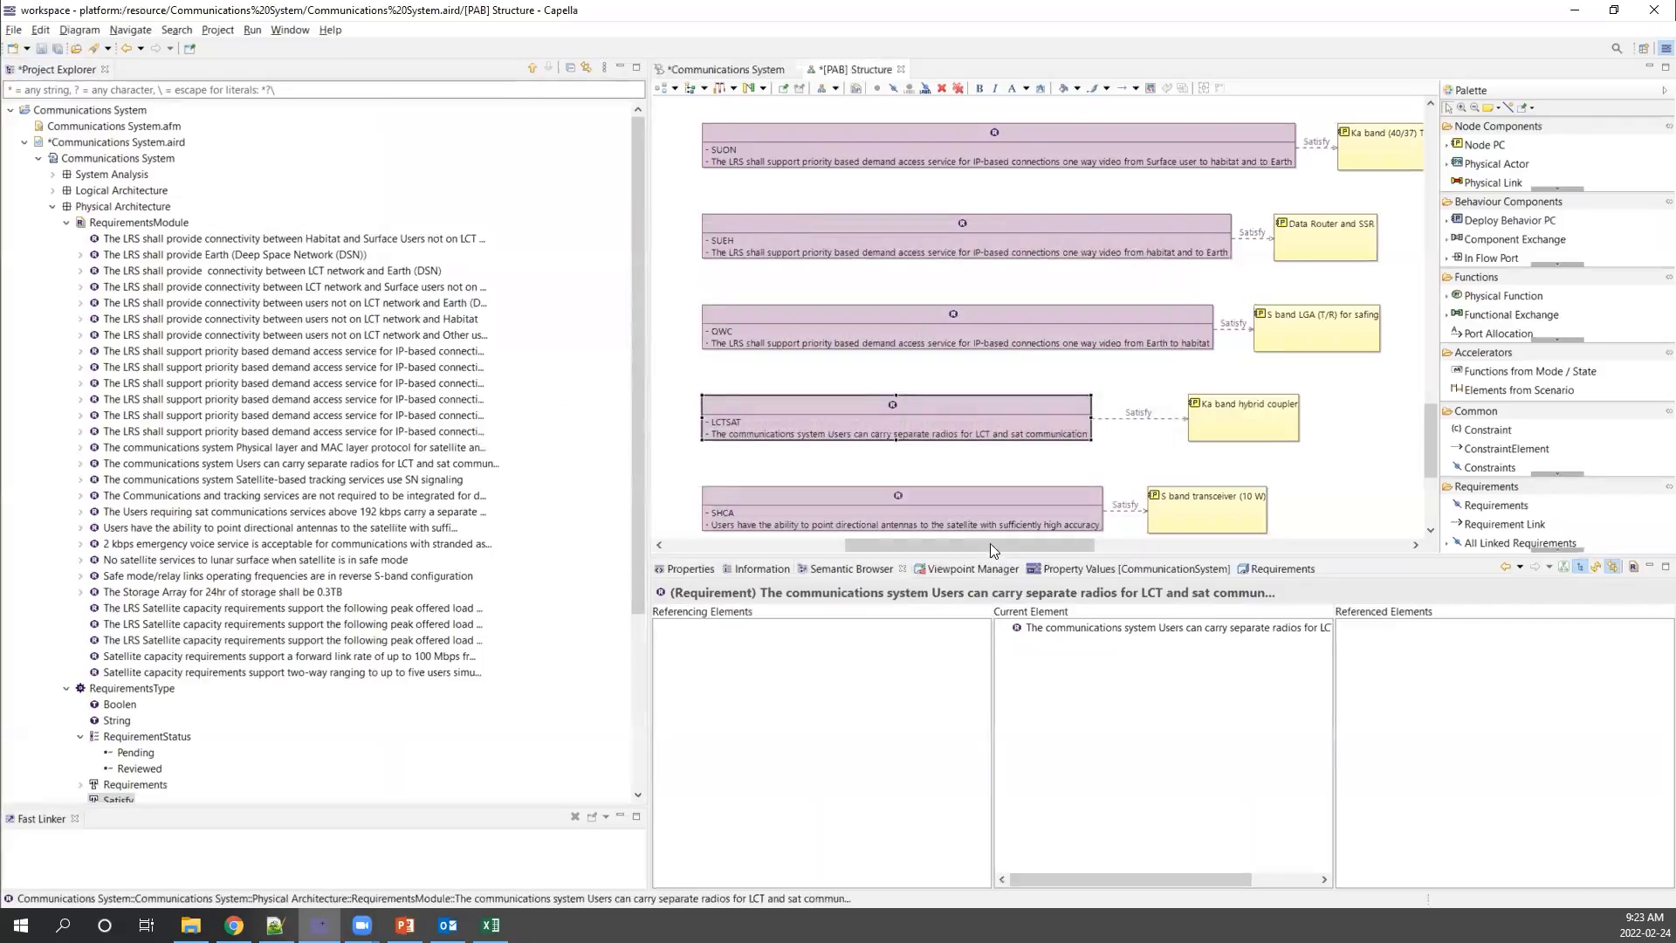
Switch back to the MapleMBSE workbook and review the worksheet descriptions on the Context sheet, especially the ReqImport entry.
{"action": "key", "text": "alt+Tab"}
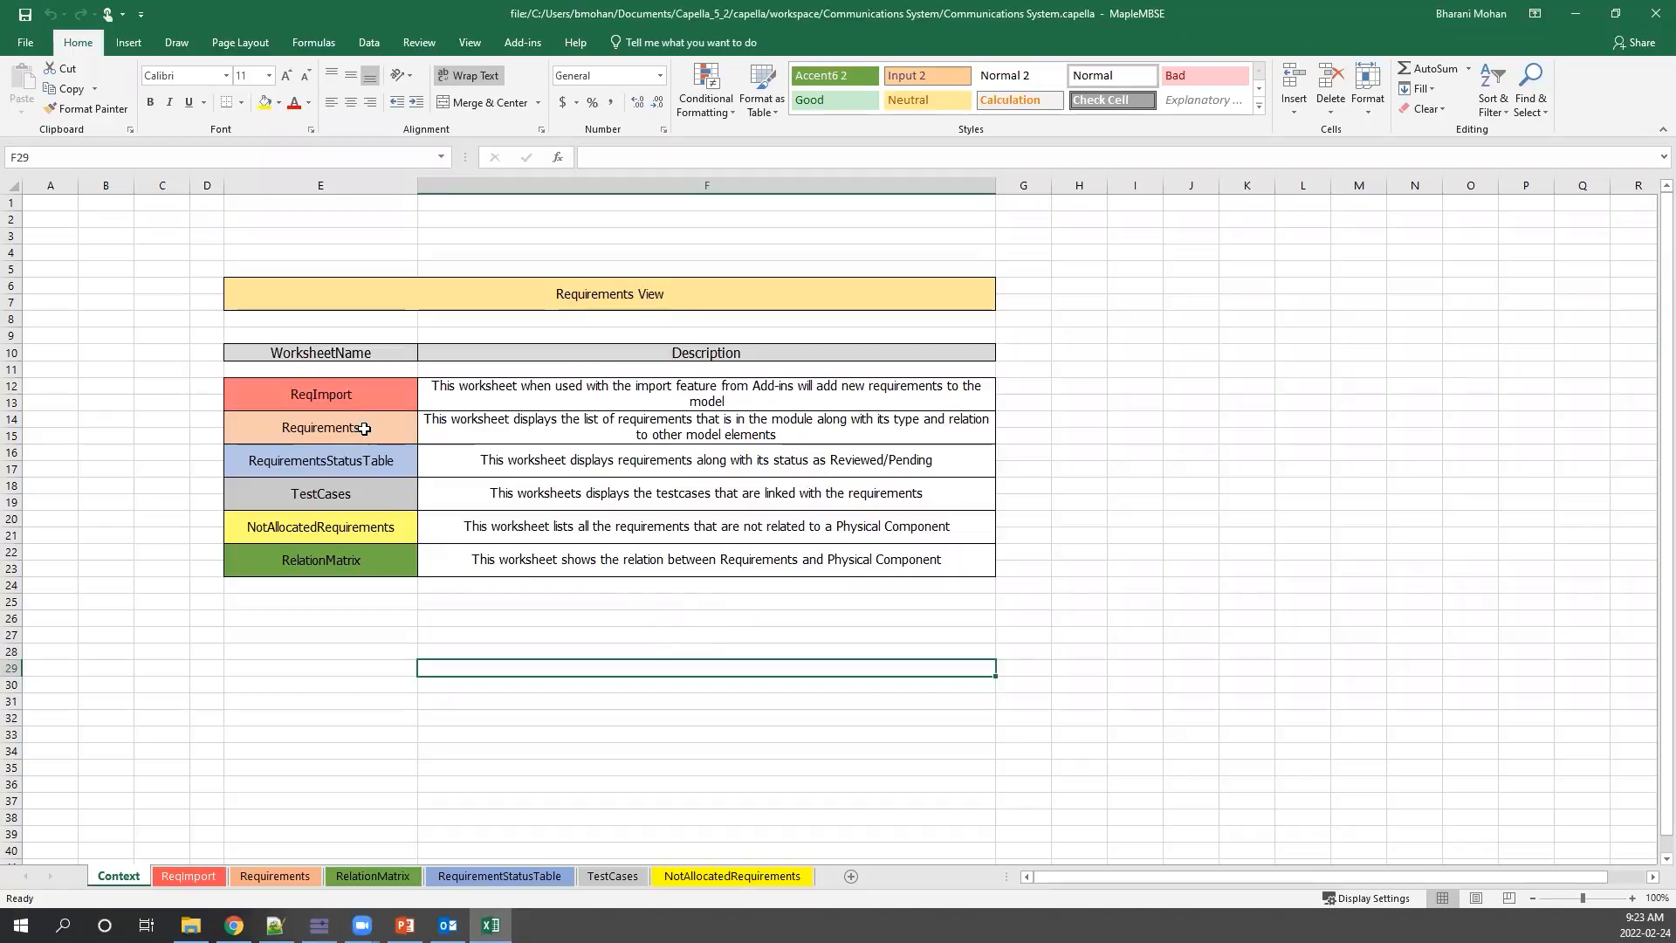
{"action": "left_click_drag", "start_coordinate": [212, 289], "coordinate": [1050, 668]}
{"action": "left_click", "coordinate": [1152, 650]}
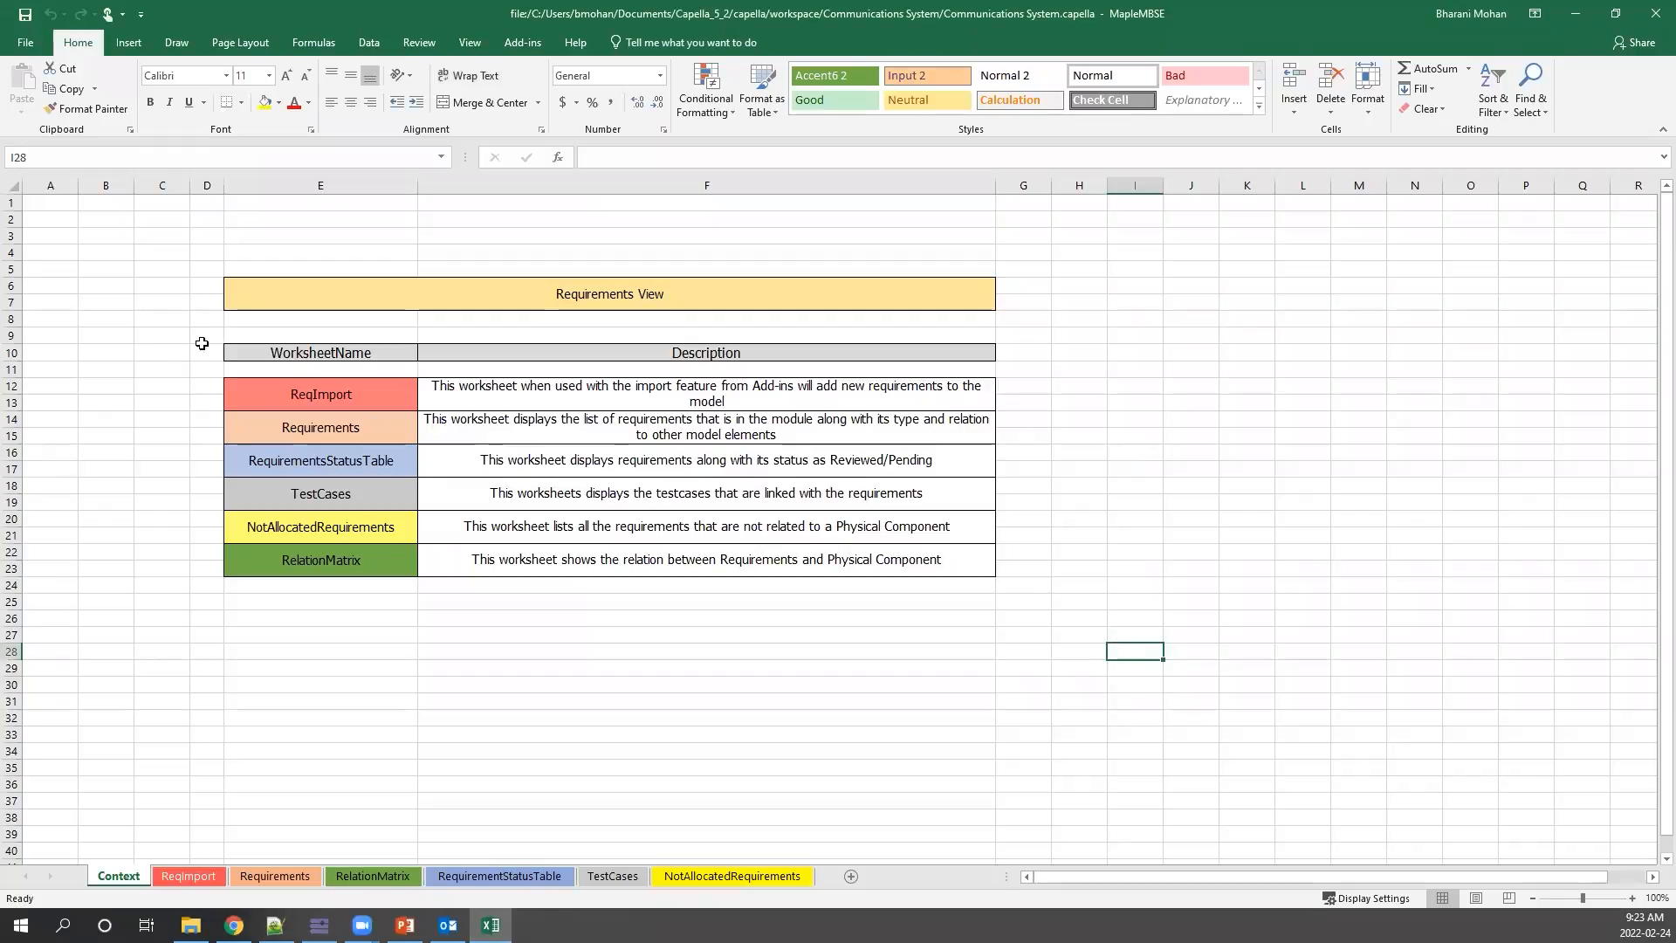
{"action": "left_click", "coordinate": [337, 389]}
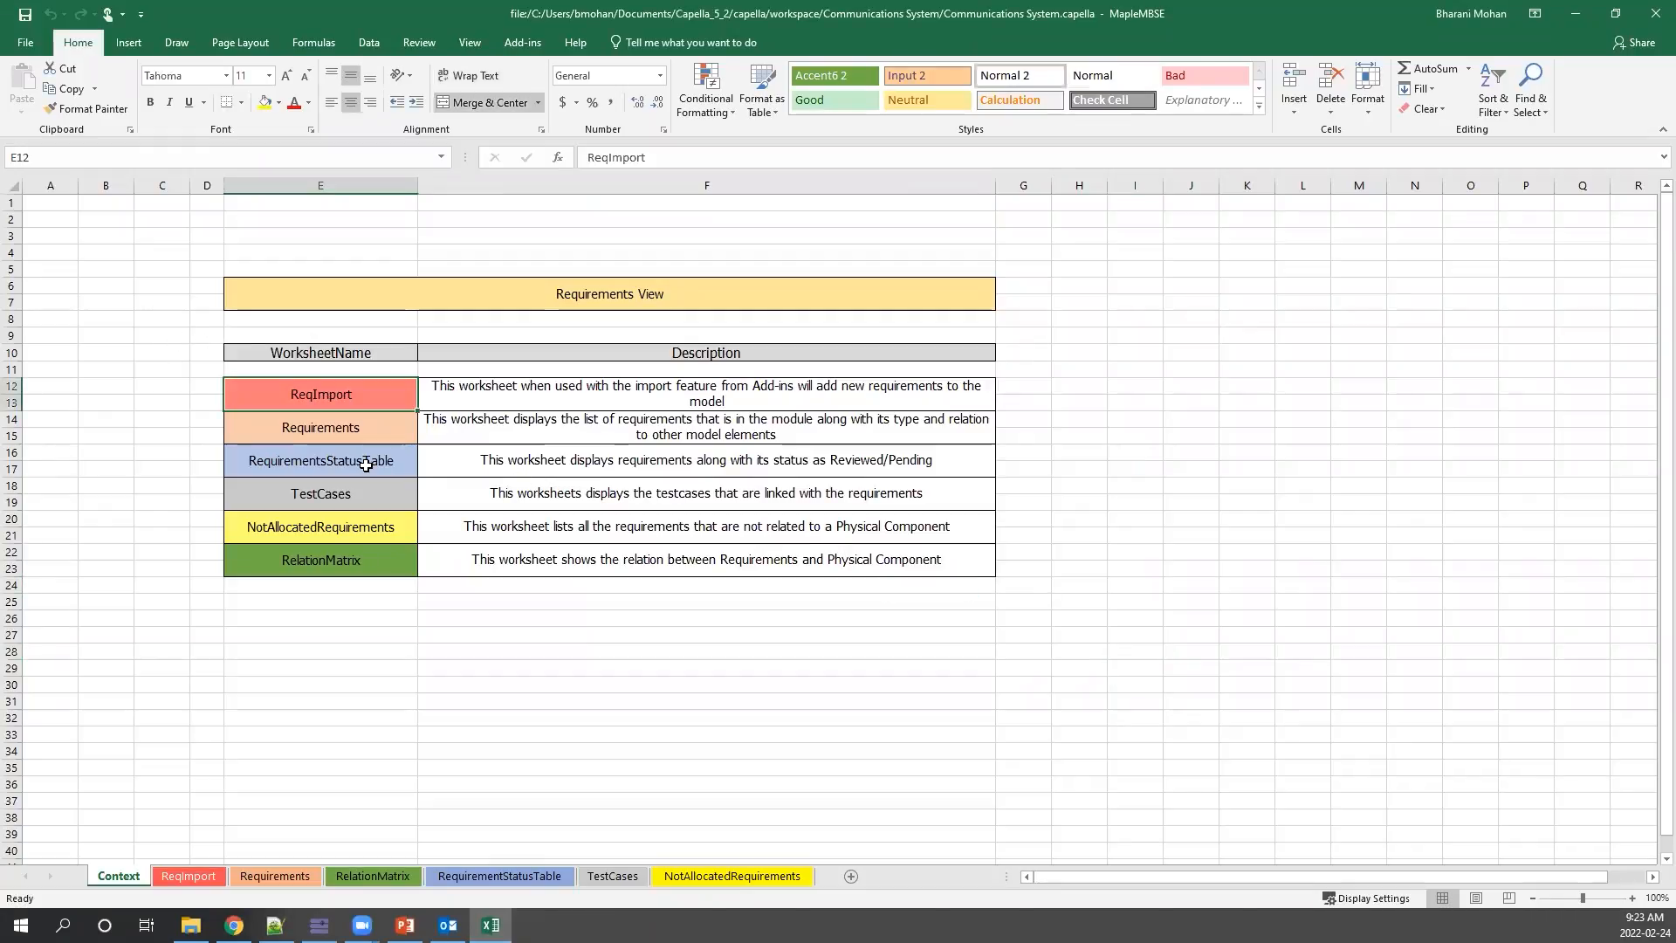
{"action": "left_click", "coordinate": [582, 398]}
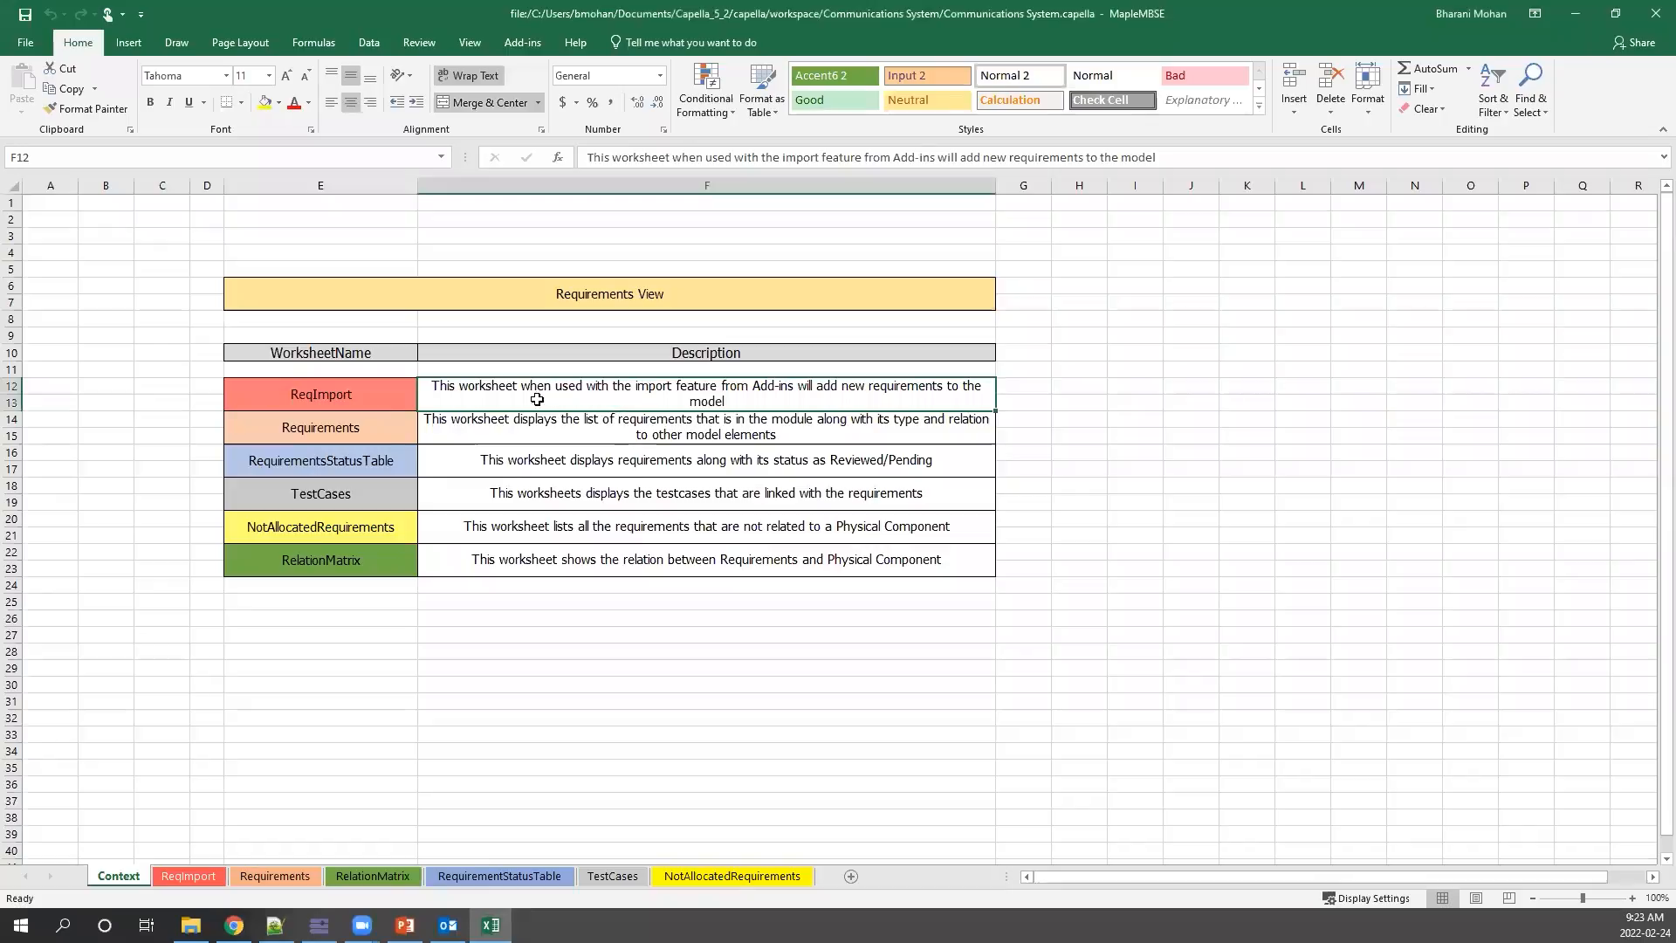
{"action": "left_click", "coordinate": [349, 407]}
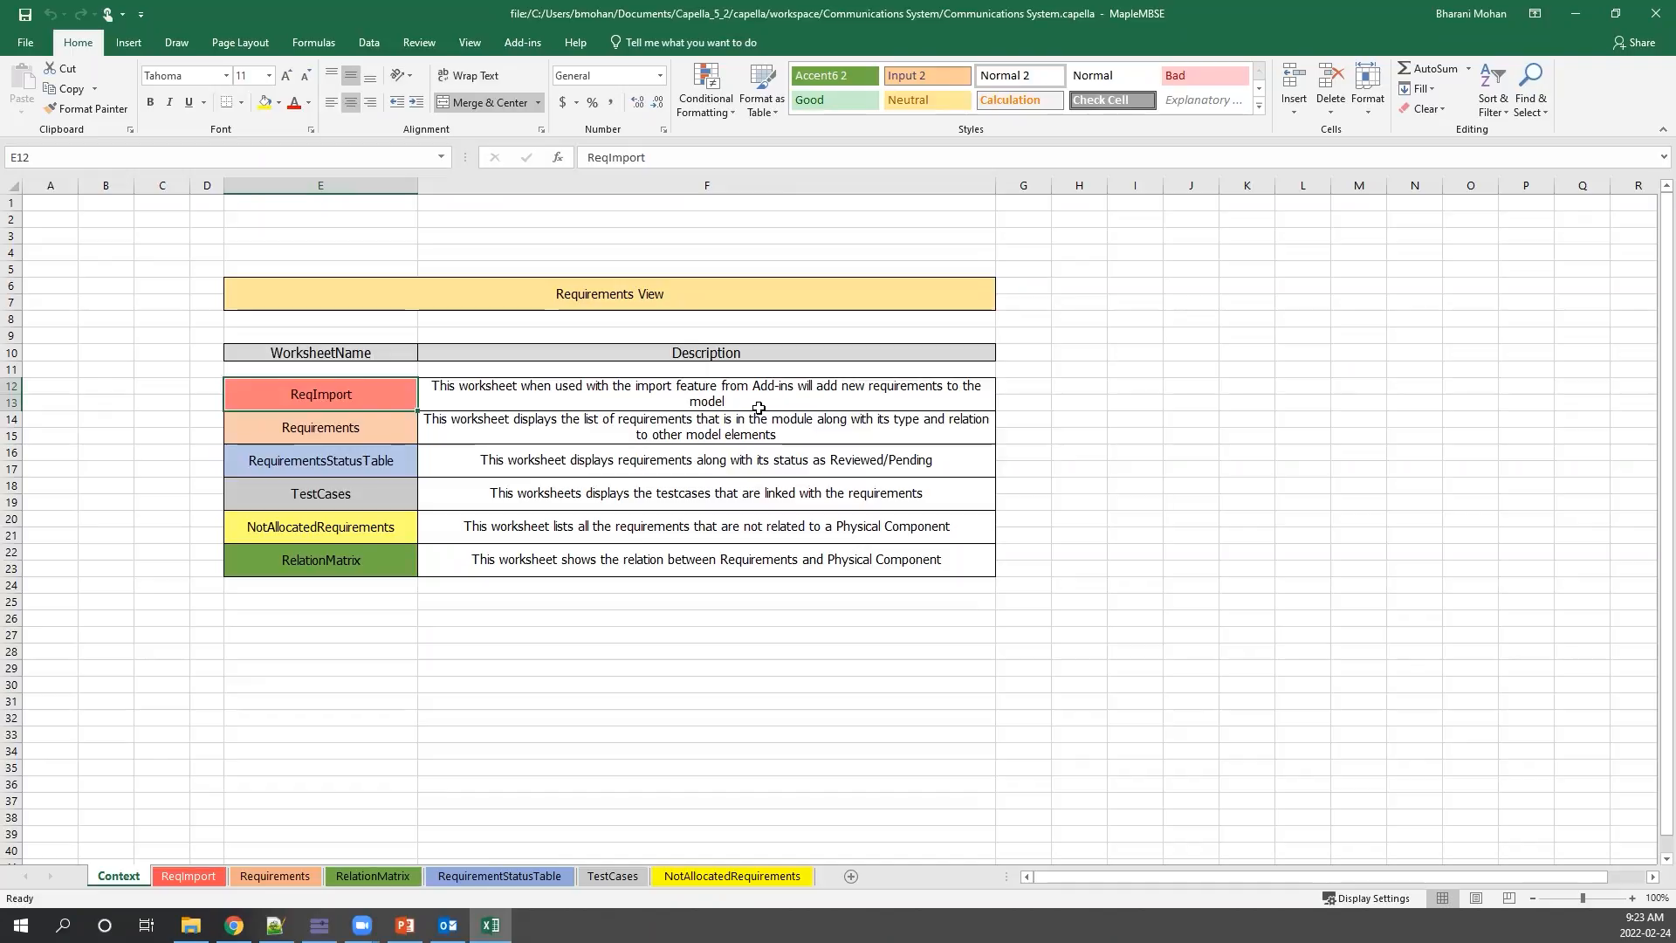
Review the requirement IDs, names and texts listed in the ReqImport worksheet.
{"action": "left_click", "coordinate": [188, 876]}
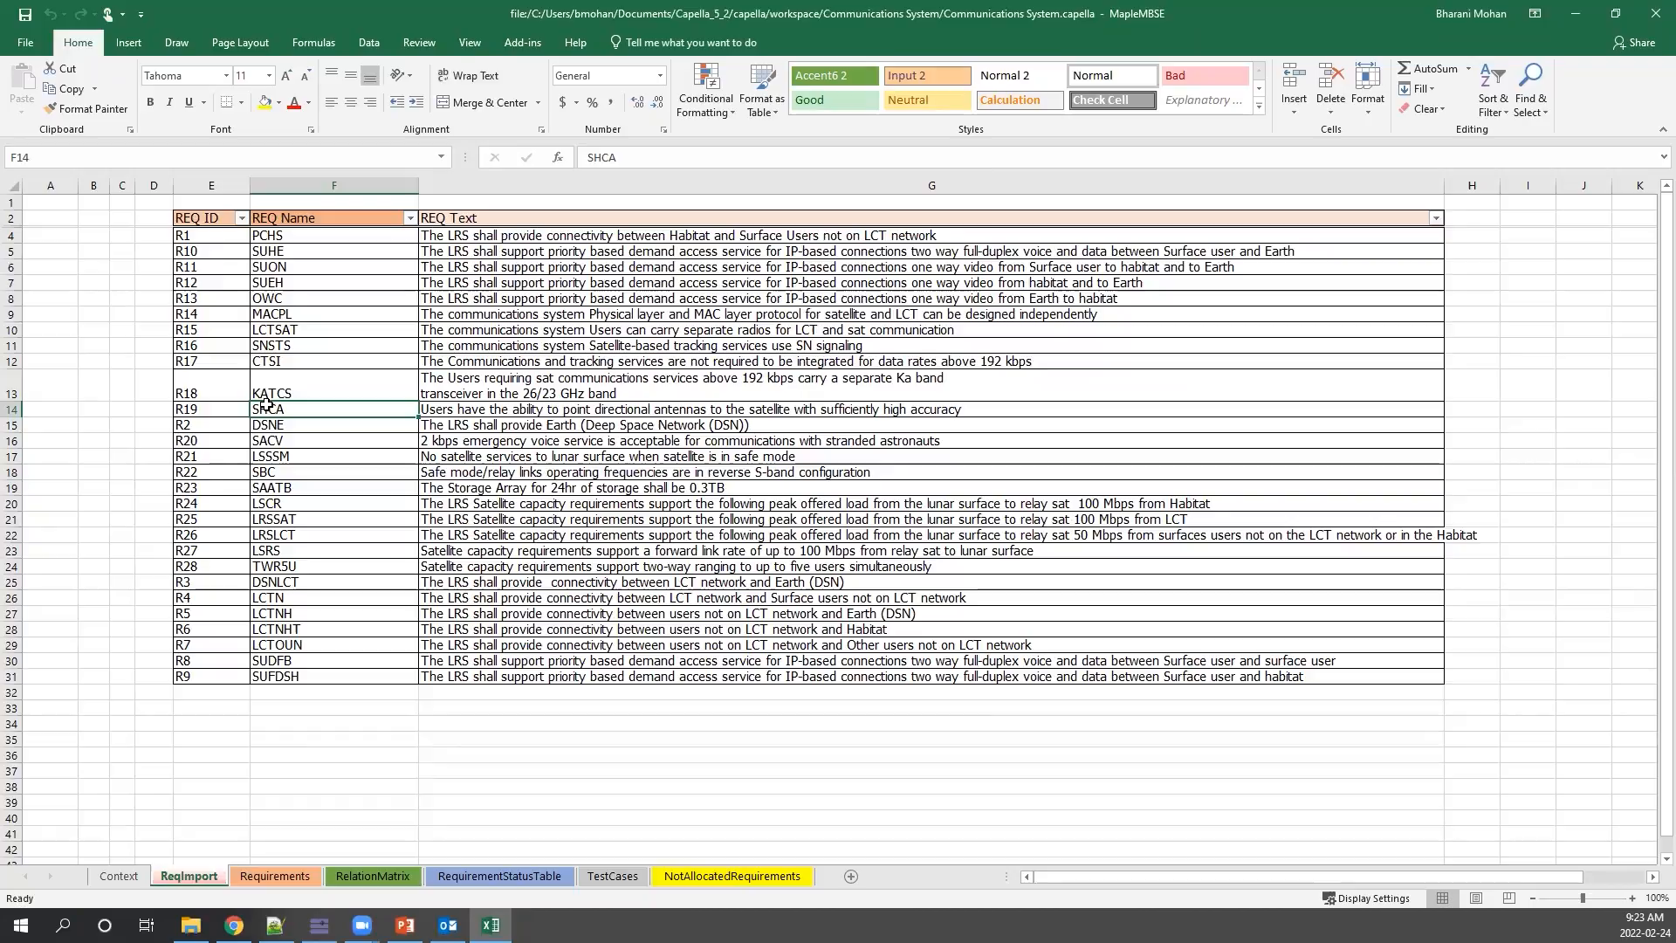
{"action": "left_click_drag", "start_coordinate": [210, 236], "coordinate": [1000, 699]}
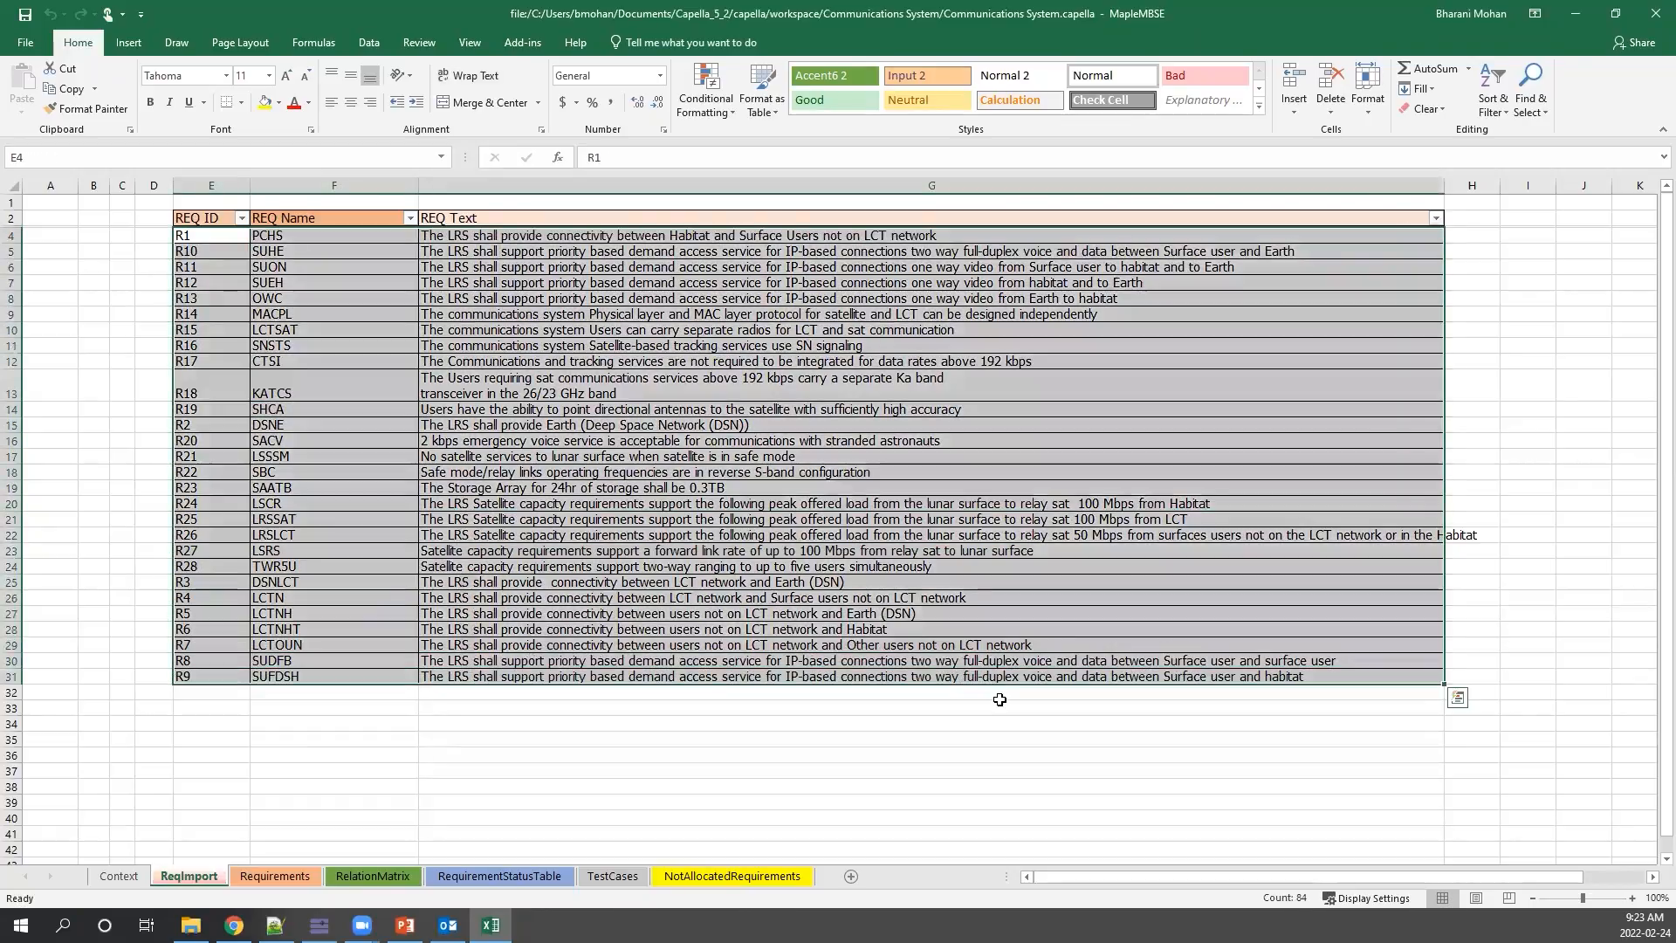
{"action": "left_click", "coordinate": [999, 696]}
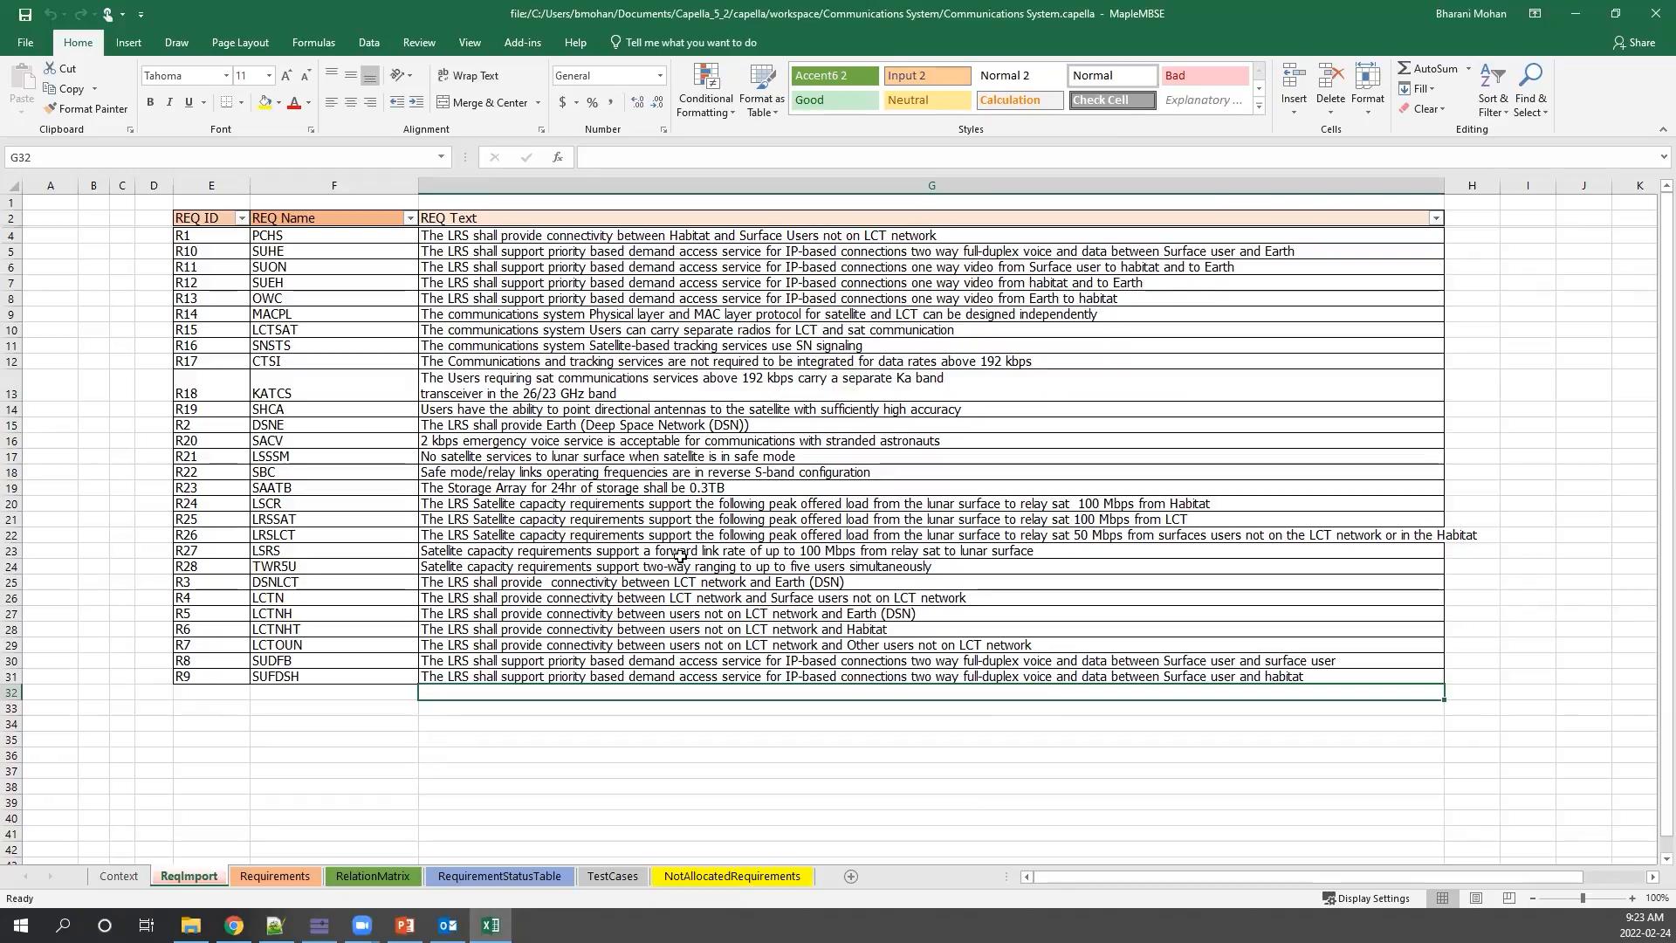
In the Requirements worksheet, check the grouped REQ Type column, collapse it again and expand the requirement allocation source and target columns.
{"action": "left_click", "coordinate": [276, 875]}
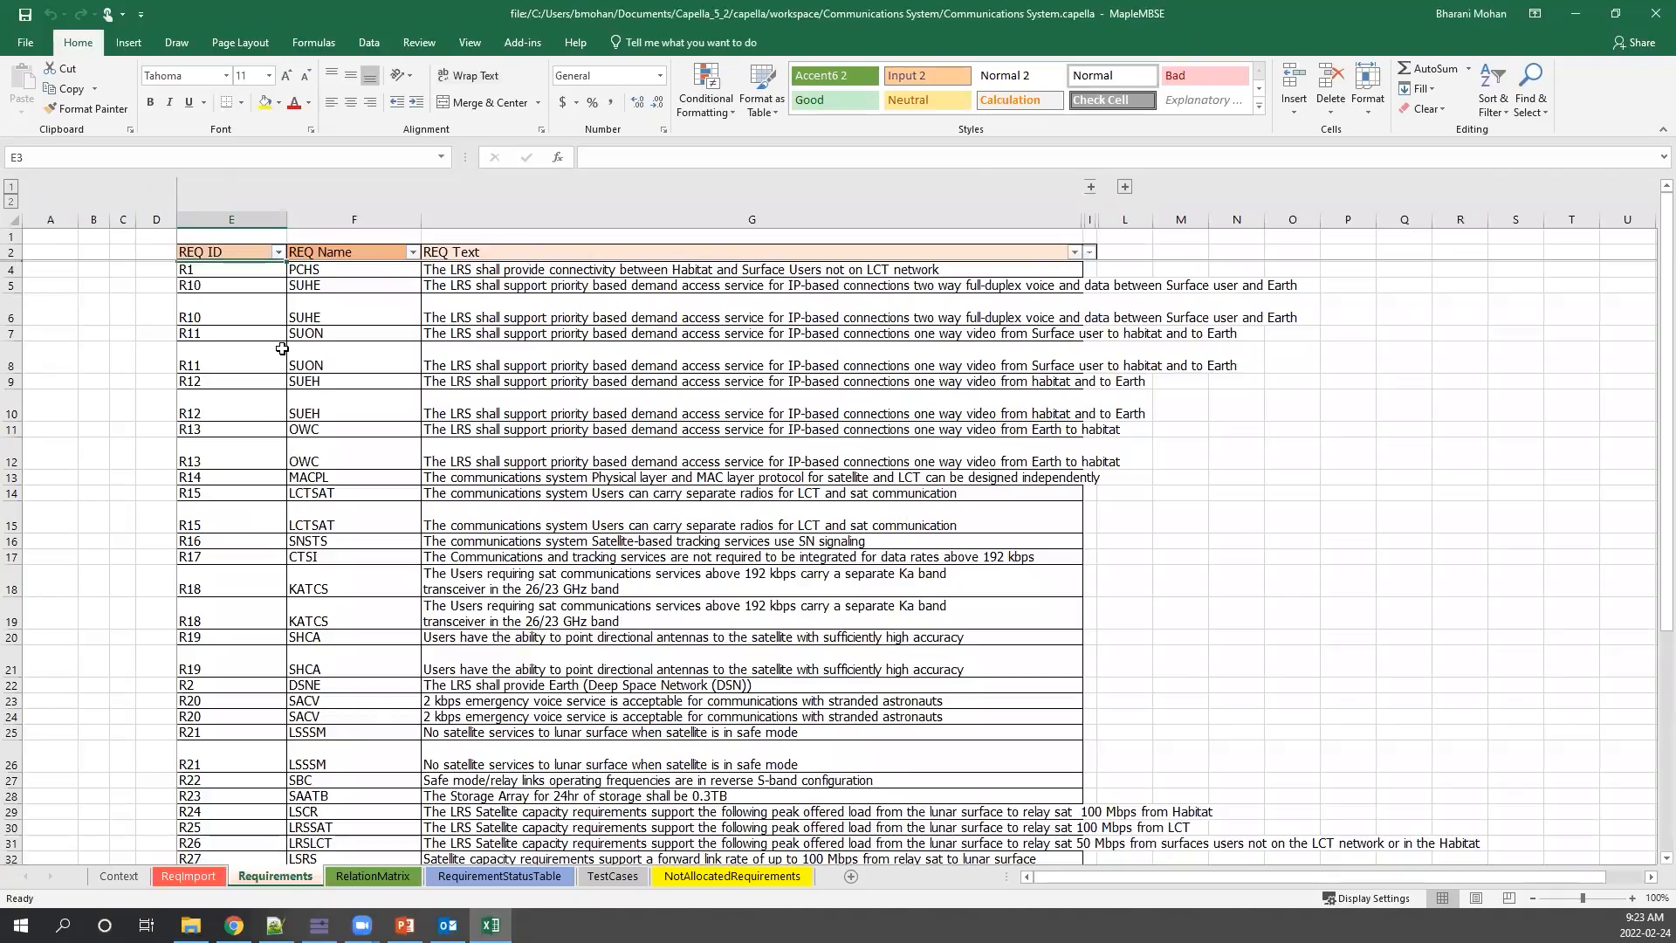
{"action": "left_click", "coordinate": [1089, 188]}
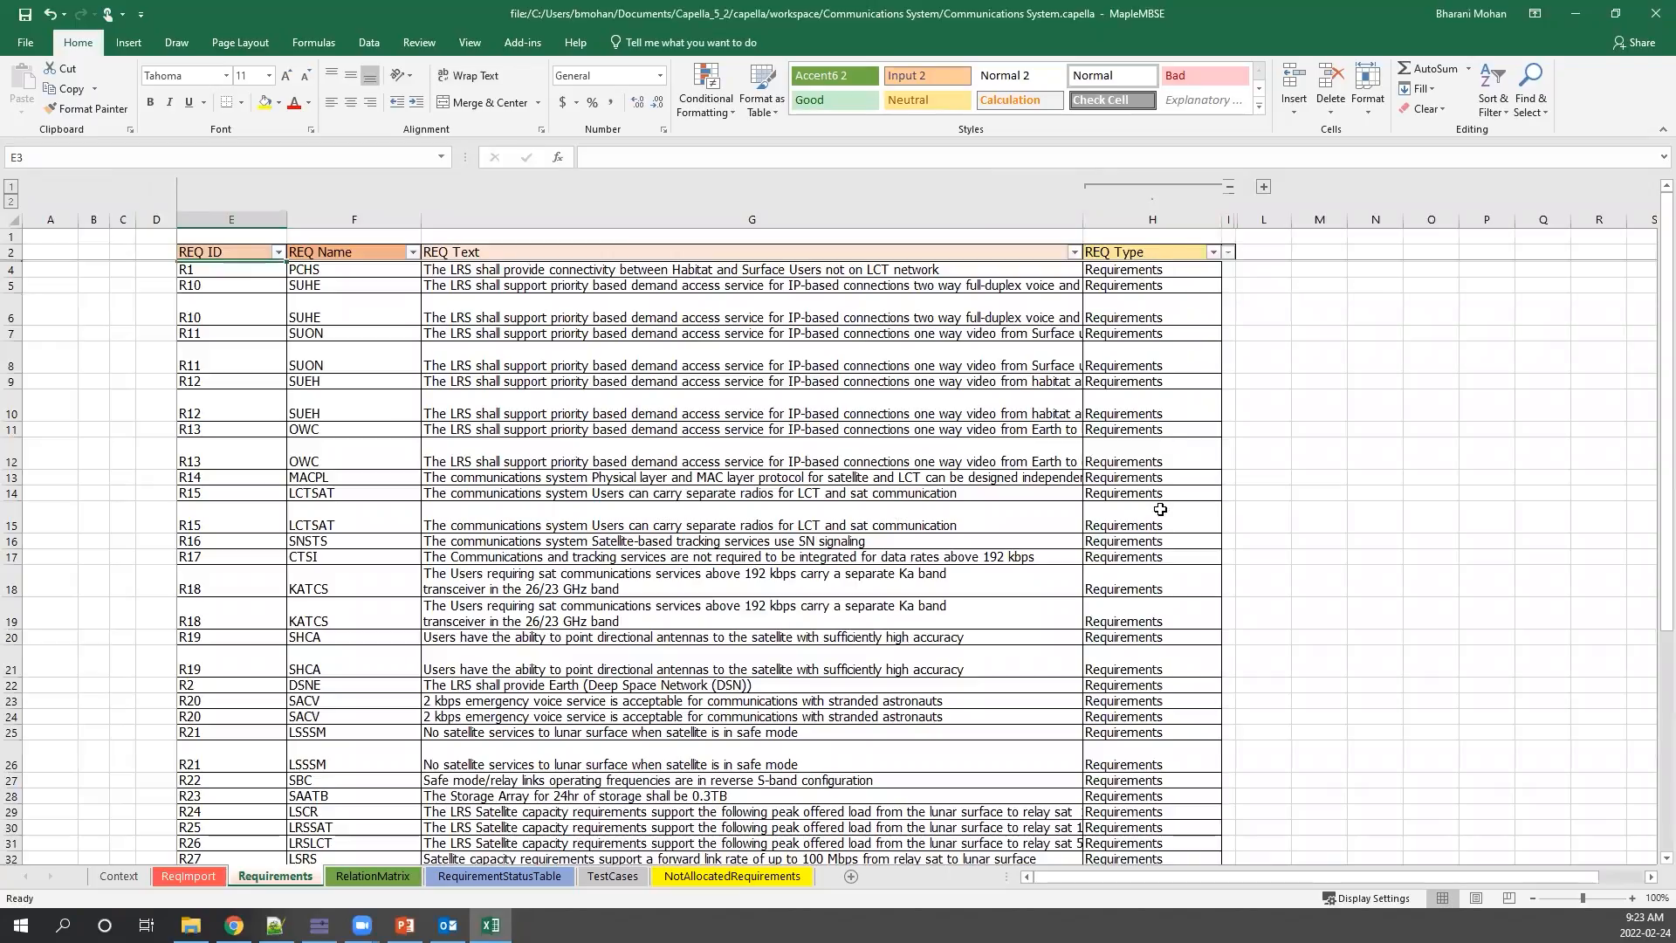
{"action": "left_click", "coordinate": [1228, 187]}
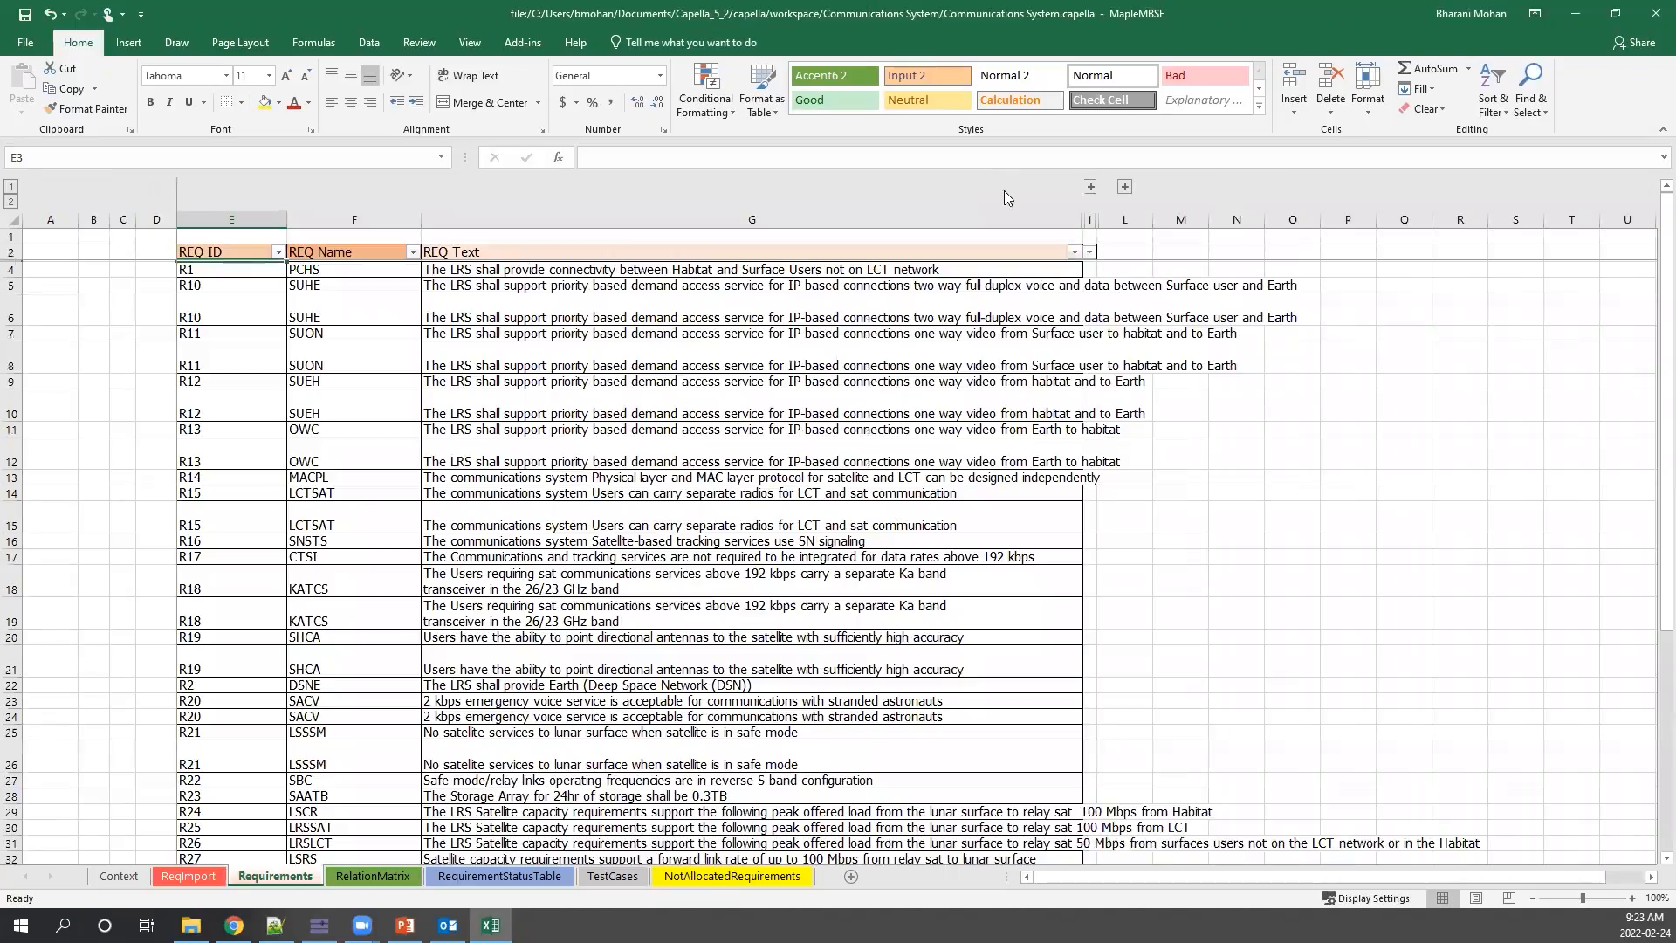
{"action": "left_click", "coordinate": [1126, 186]}
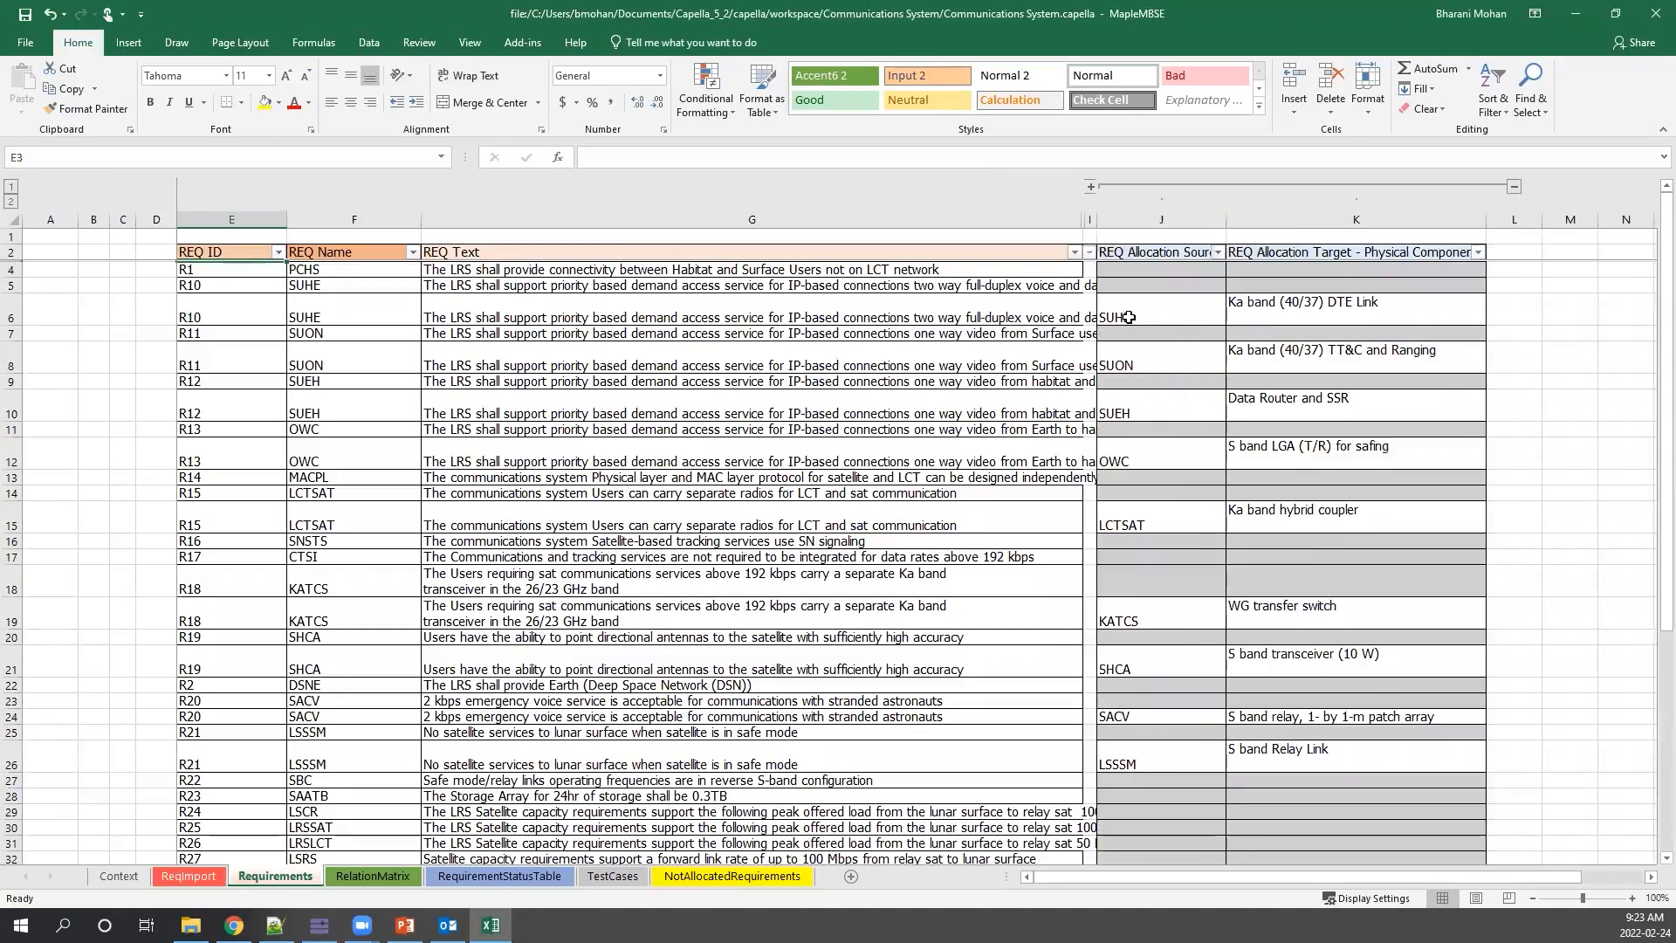
Widen the REQ Allocation Source column and inspect the SUHE requirement's row with its allocated Ka band (40/37) DTE Link.
{"action": "left_click", "coordinate": [1131, 319]}
{"action": "left_click_drag", "start_coordinate": [1225, 219], "coordinate": [1253, 219]}
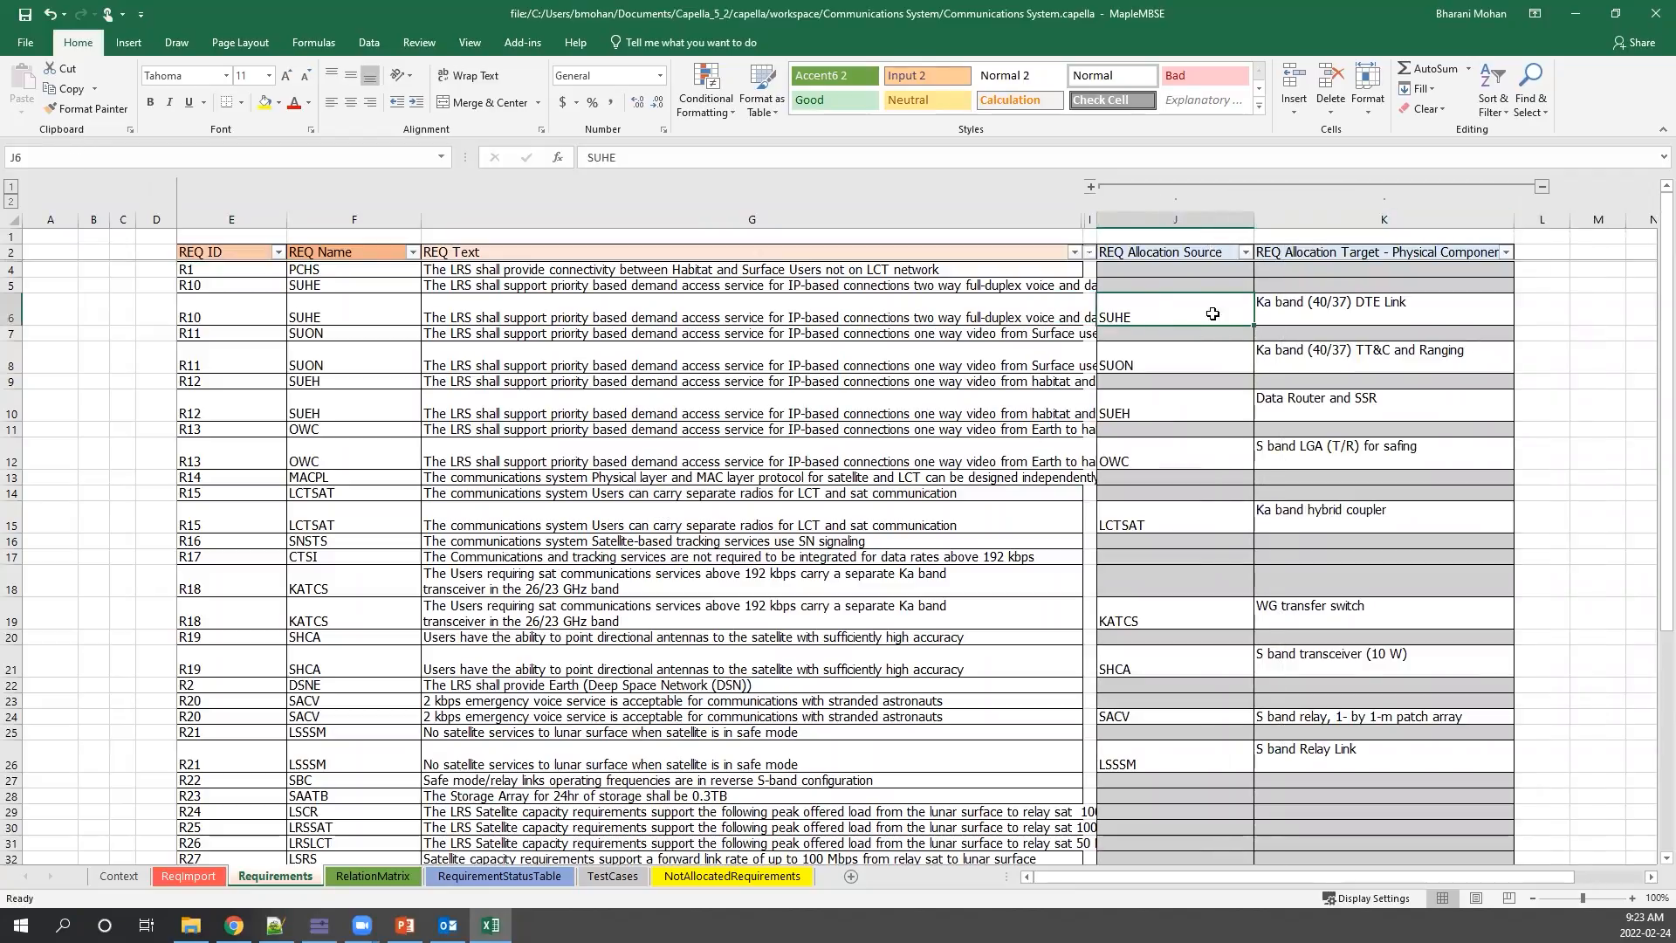
{"action": "left_click", "coordinate": [1302, 315]}
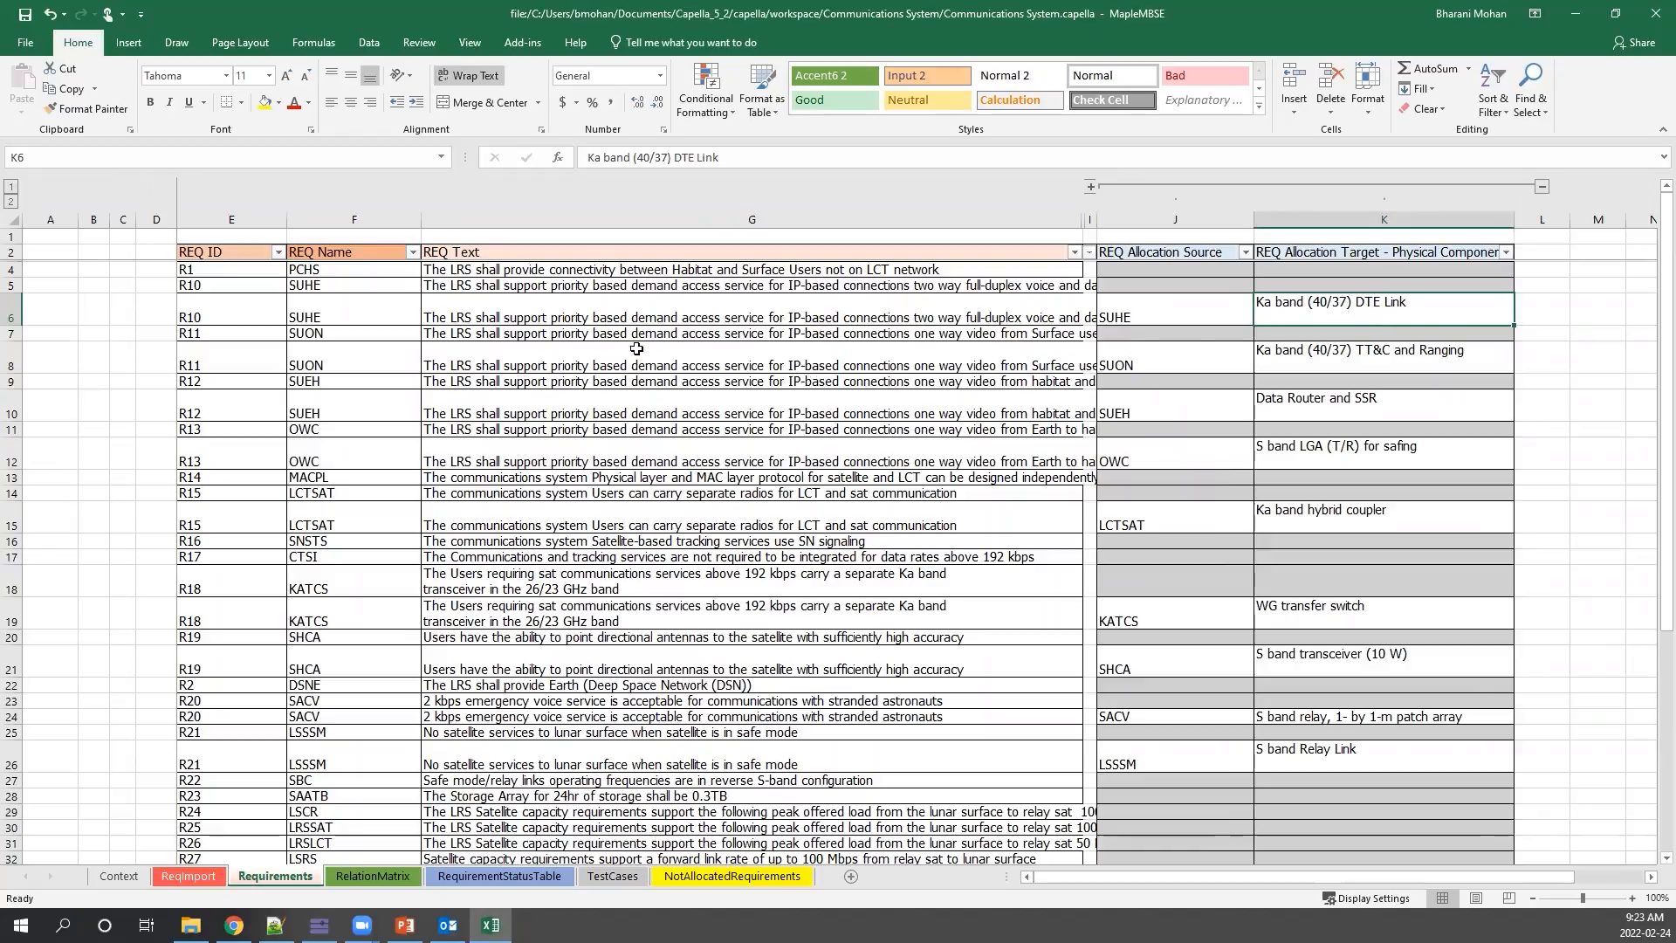
{"action": "left_click", "coordinate": [581, 307]}
{"action": "left_click_drag", "start_coordinate": [230, 312], "coordinate": [1140, 311]}
{"action": "left_click", "coordinate": [1288, 306]}
In the RelationMatrix worksheet, reduce the height of the KATCS row and expand the grouped requirement text column.
{"action": "left_click", "coordinate": [380, 873]}
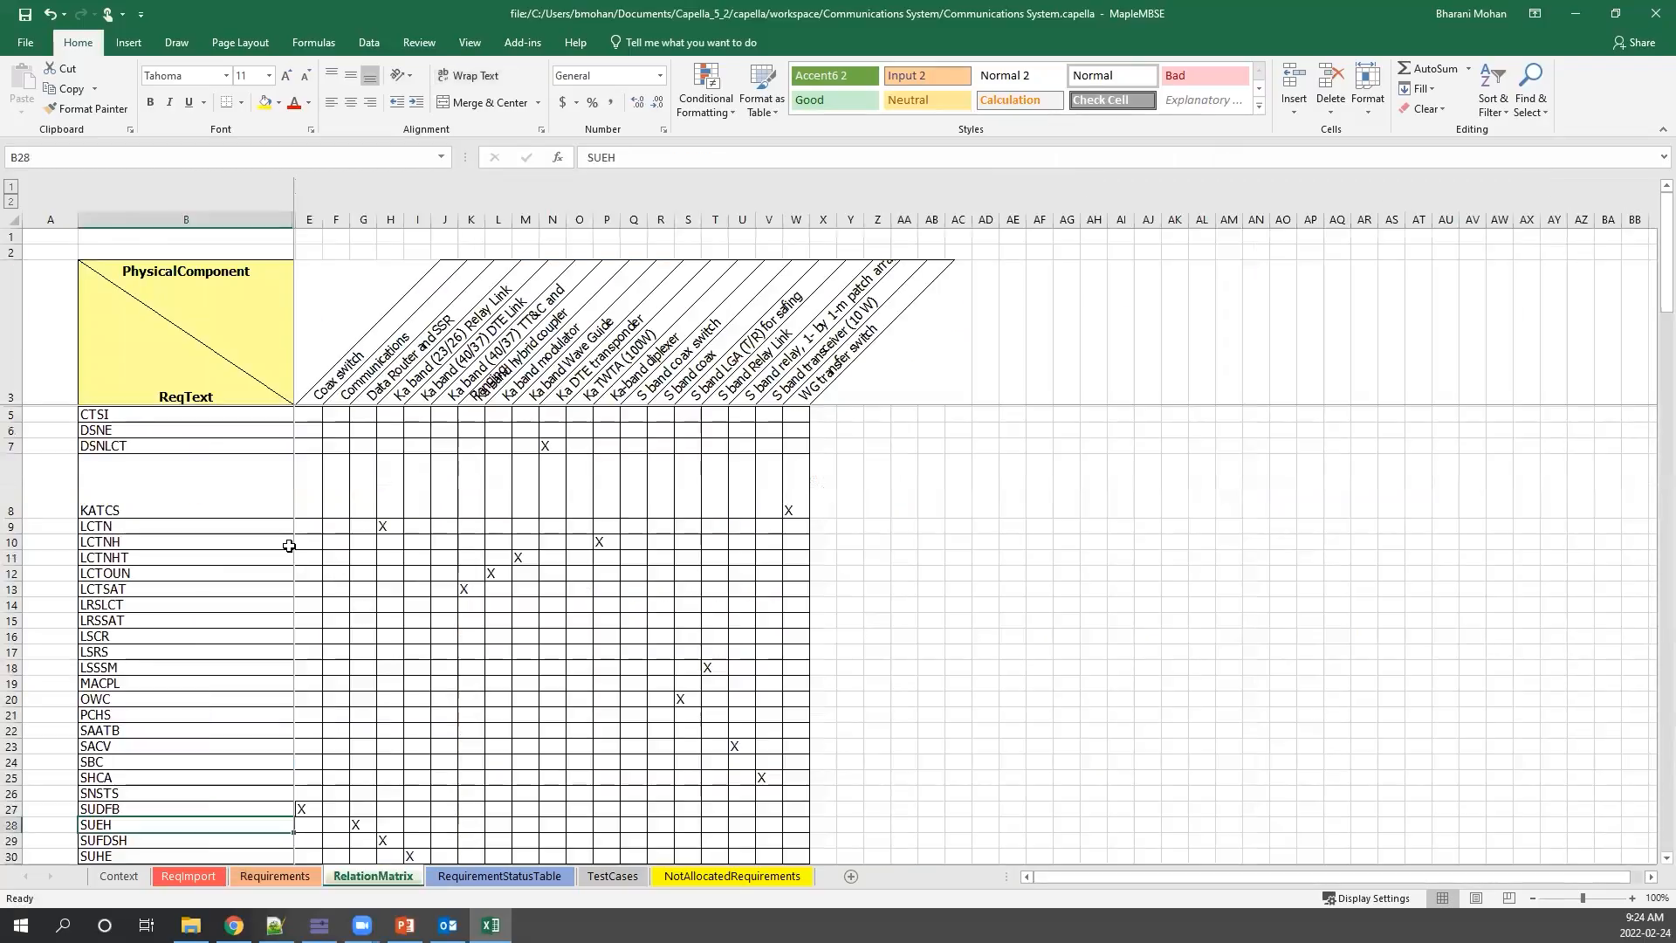
{"action": "scroll", "coordinate": [292, 543], "scroll_direction": "down", "scroll_amount": 1}
{"action": "scroll", "coordinate": [294, 541], "scroll_direction": "up", "scroll_amount": 1}
{"action": "left_click_drag", "start_coordinate": [32, 521], "coordinate": [32, 477]}
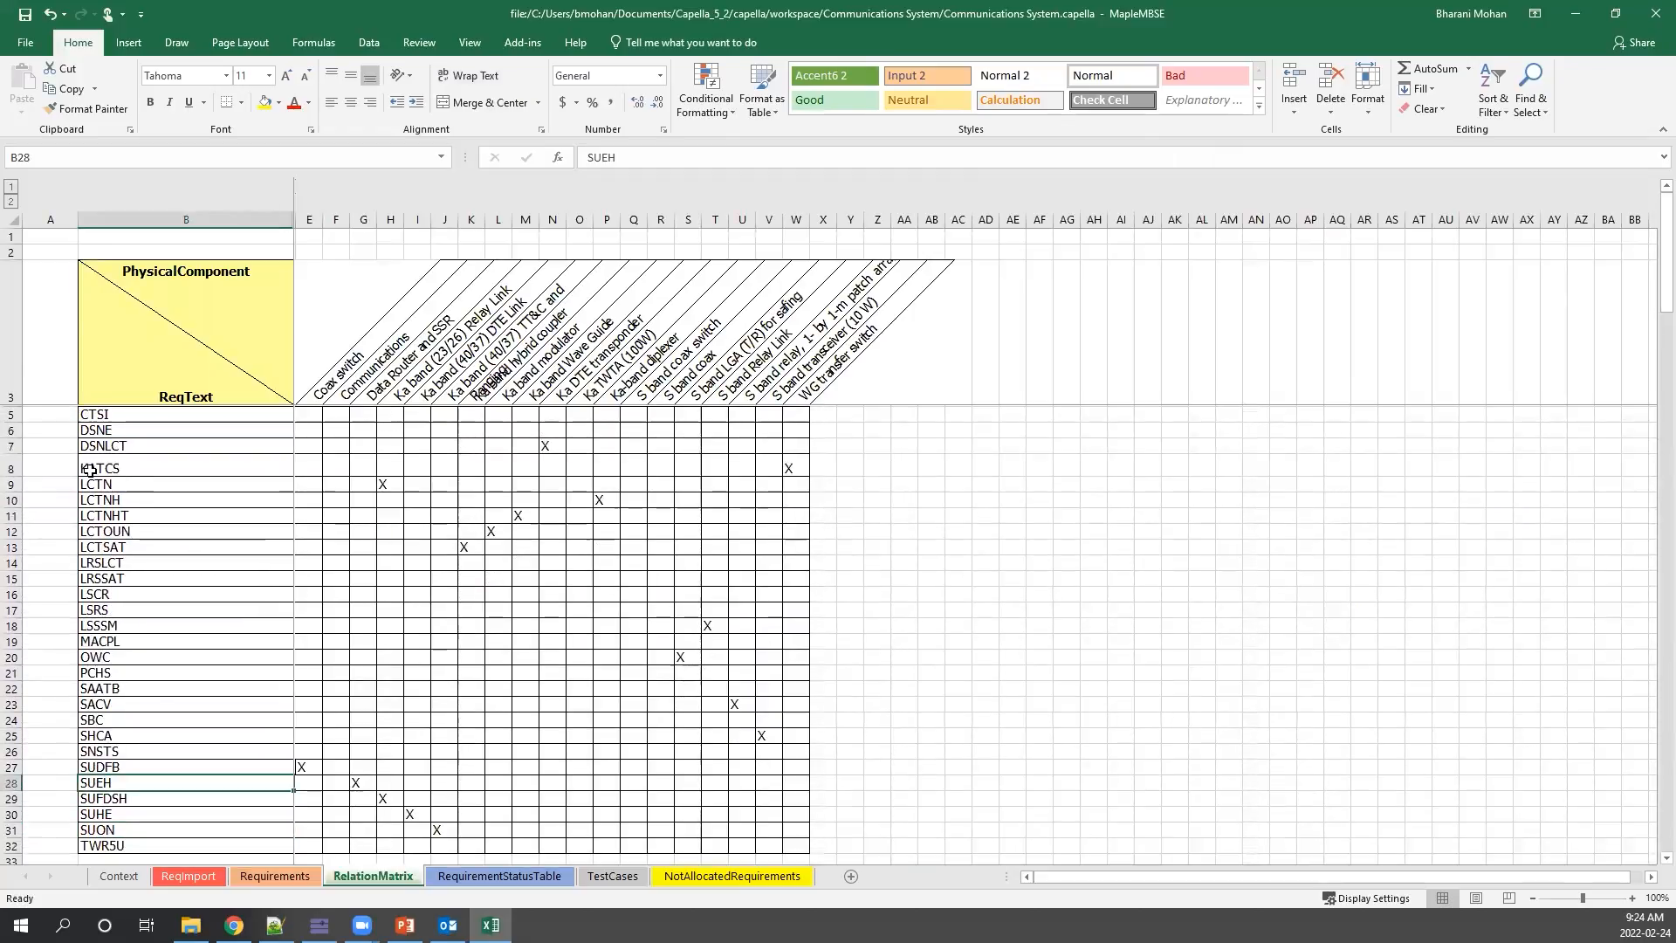
{"action": "scroll", "coordinate": [135, 603], "scroll_direction": "down", "scroll_amount": 5}
{"action": "scroll", "coordinate": [160, 684], "scroll_direction": "up", "scroll_amount": 5}
{"action": "left_click", "coordinate": [12, 201]}
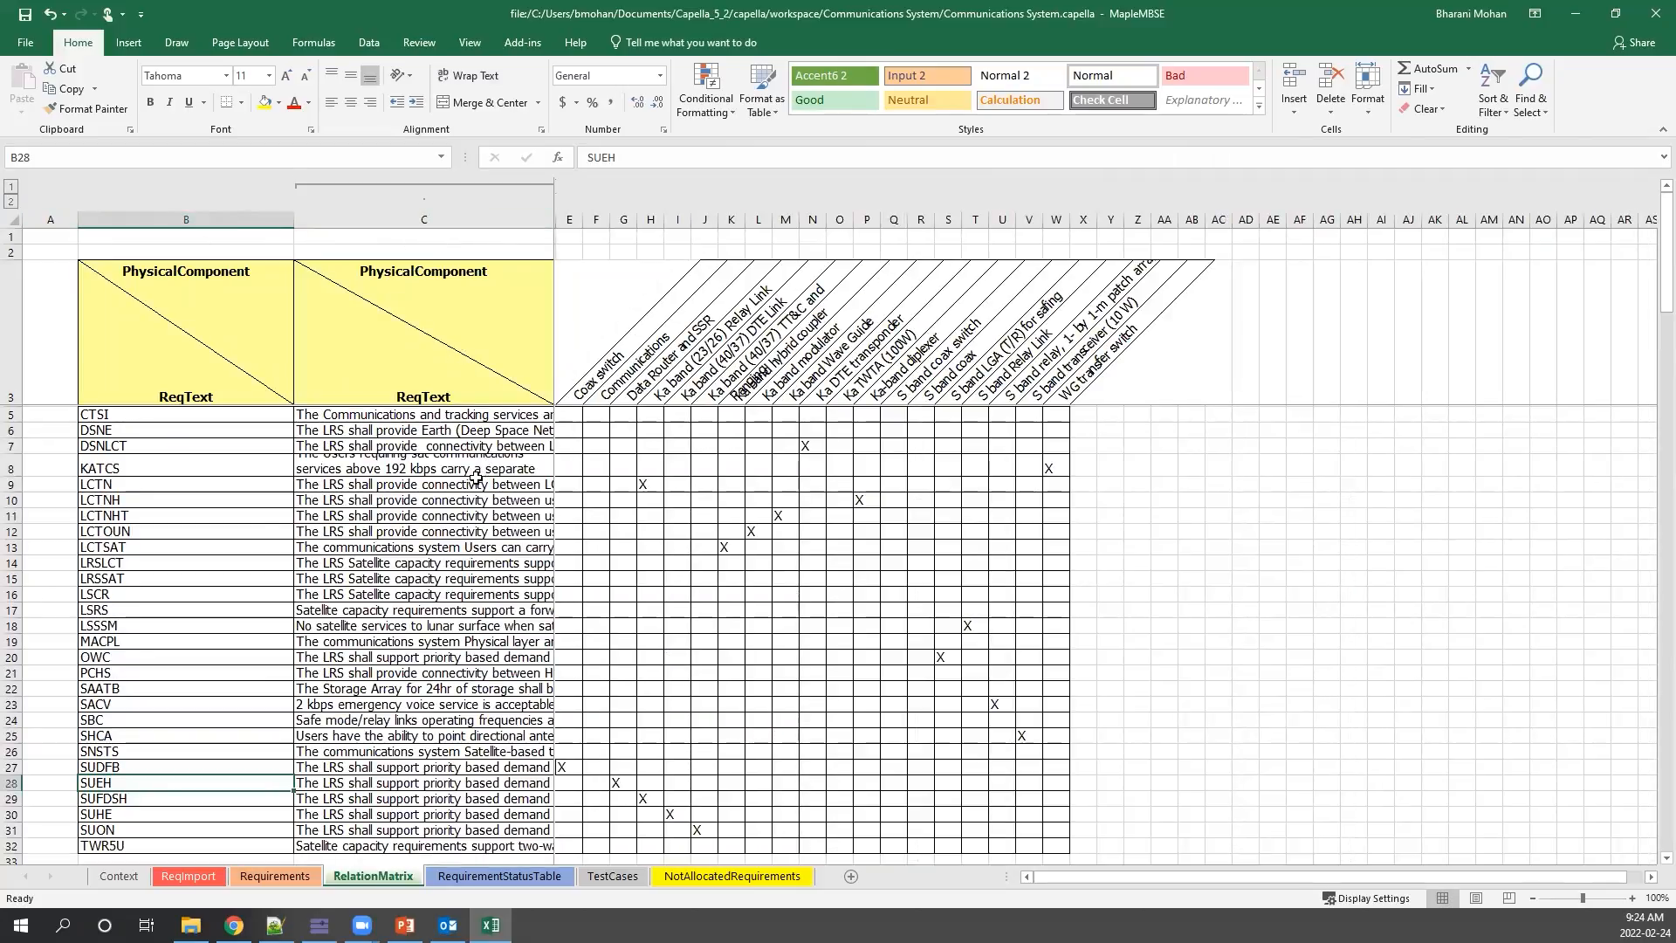
Check the DSNE requirement's text and the DSNLCT requirement's allocation mark in the relation matrix.
{"action": "scroll", "coordinate": [477, 483], "scroll_direction": "down", "scroll_amount": 4}
{"action": "left_click", "coordinate": [451, 430]}
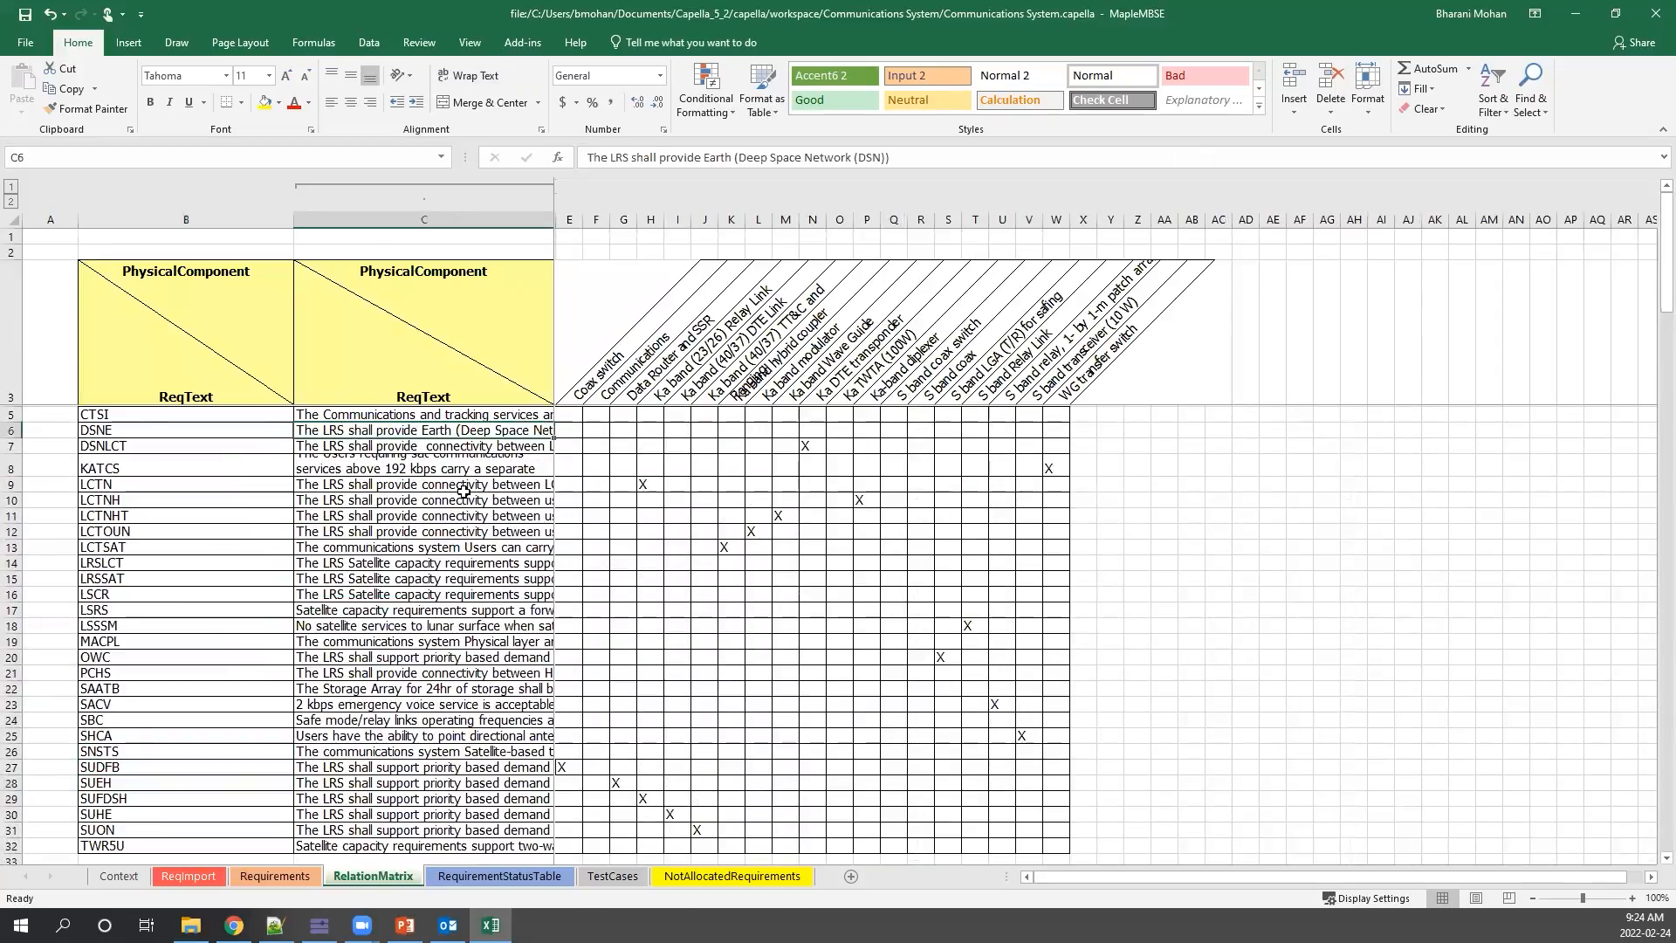
{"action": "left_click", "coordinate": [97, 445]}
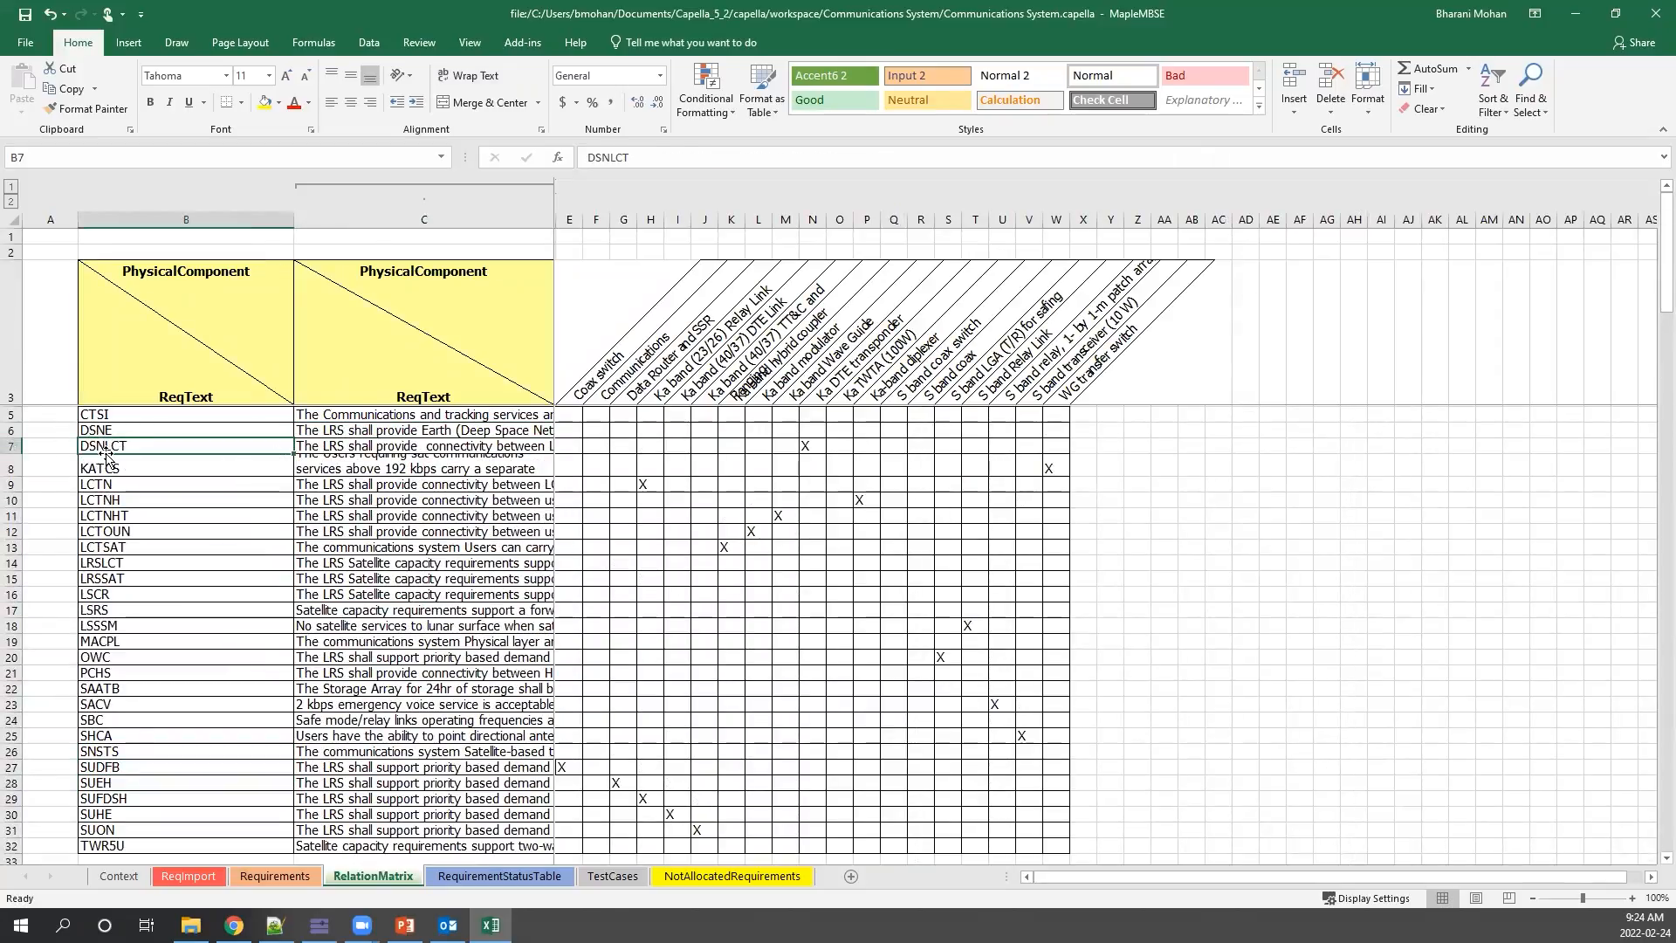
{"action": "left_click", "coordinate": [805, 445]}
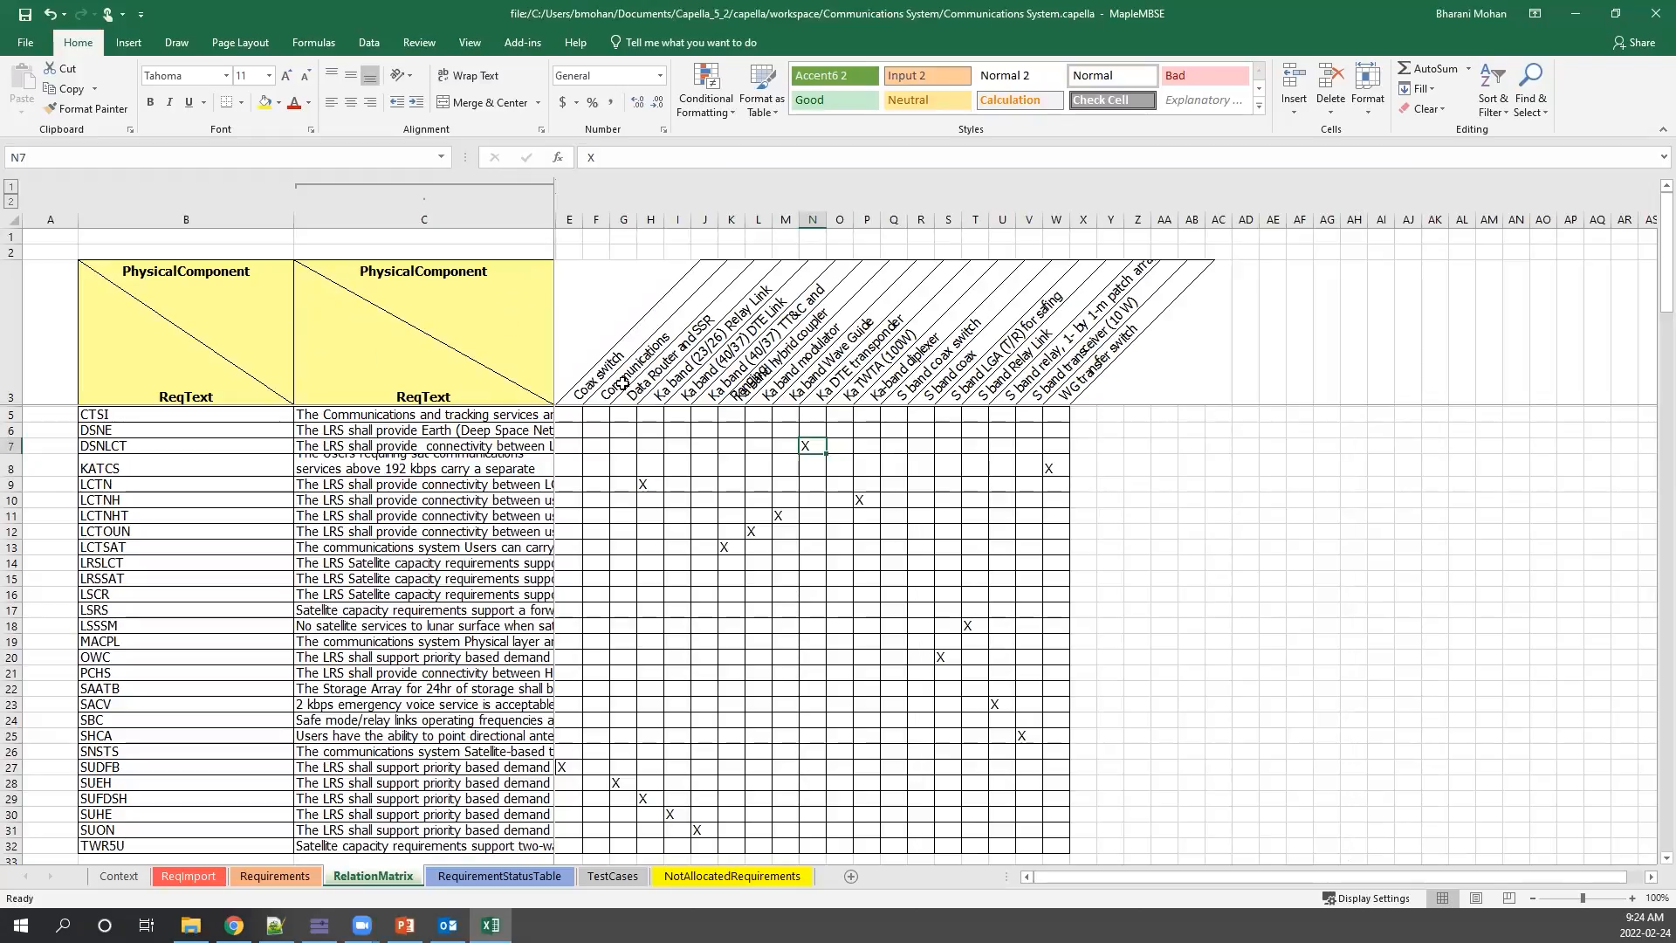
Examine the matrix layout: the requirement names, their texts and the physical component headers.
{"action": "left_click_drag", "start_coordinate": [187, 416], "coordinate": [179, 829]}
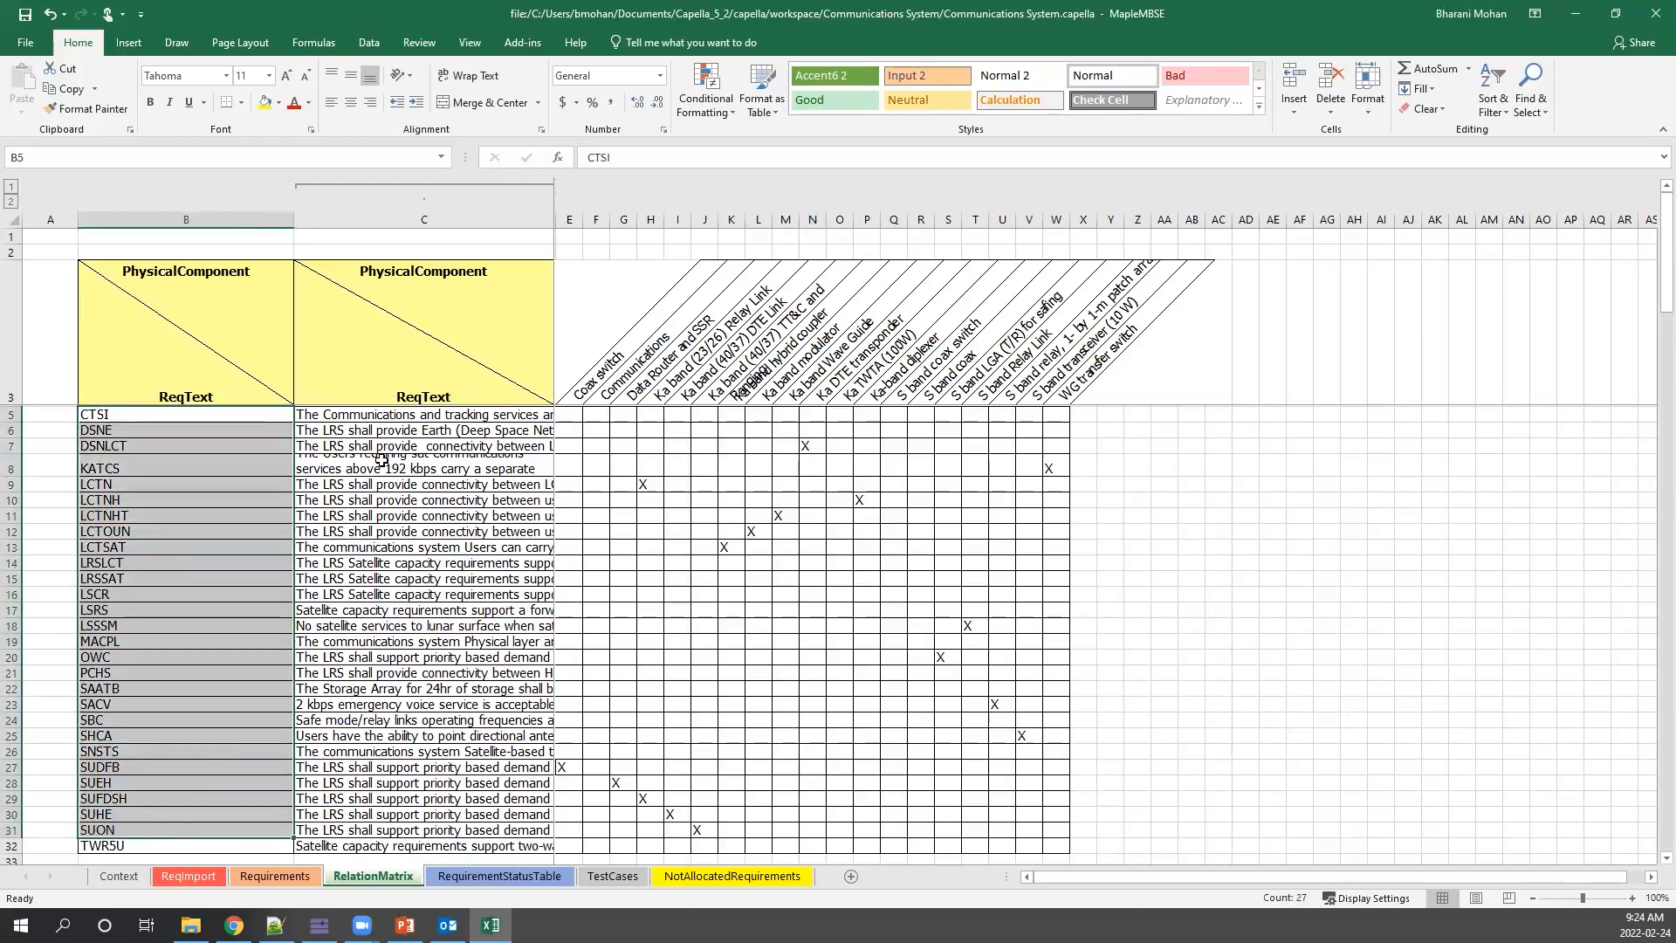
{"action": "left_click", "coordinate": [370, 431]}
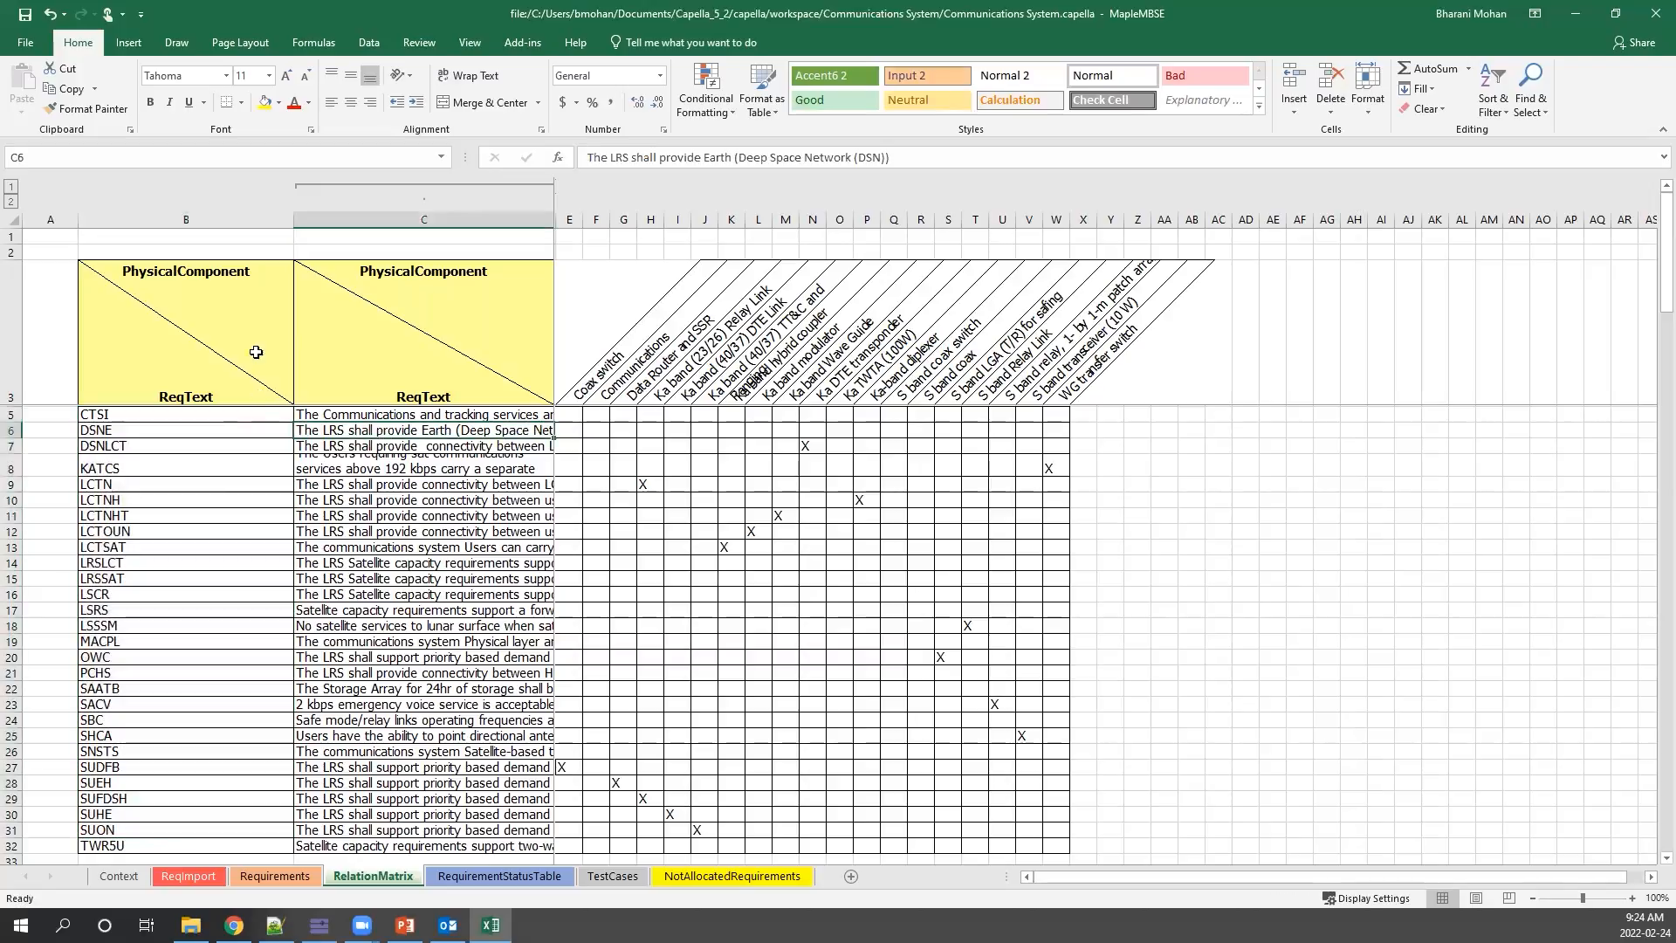
{"action": "left_click", "coordinate": [437, 270]}
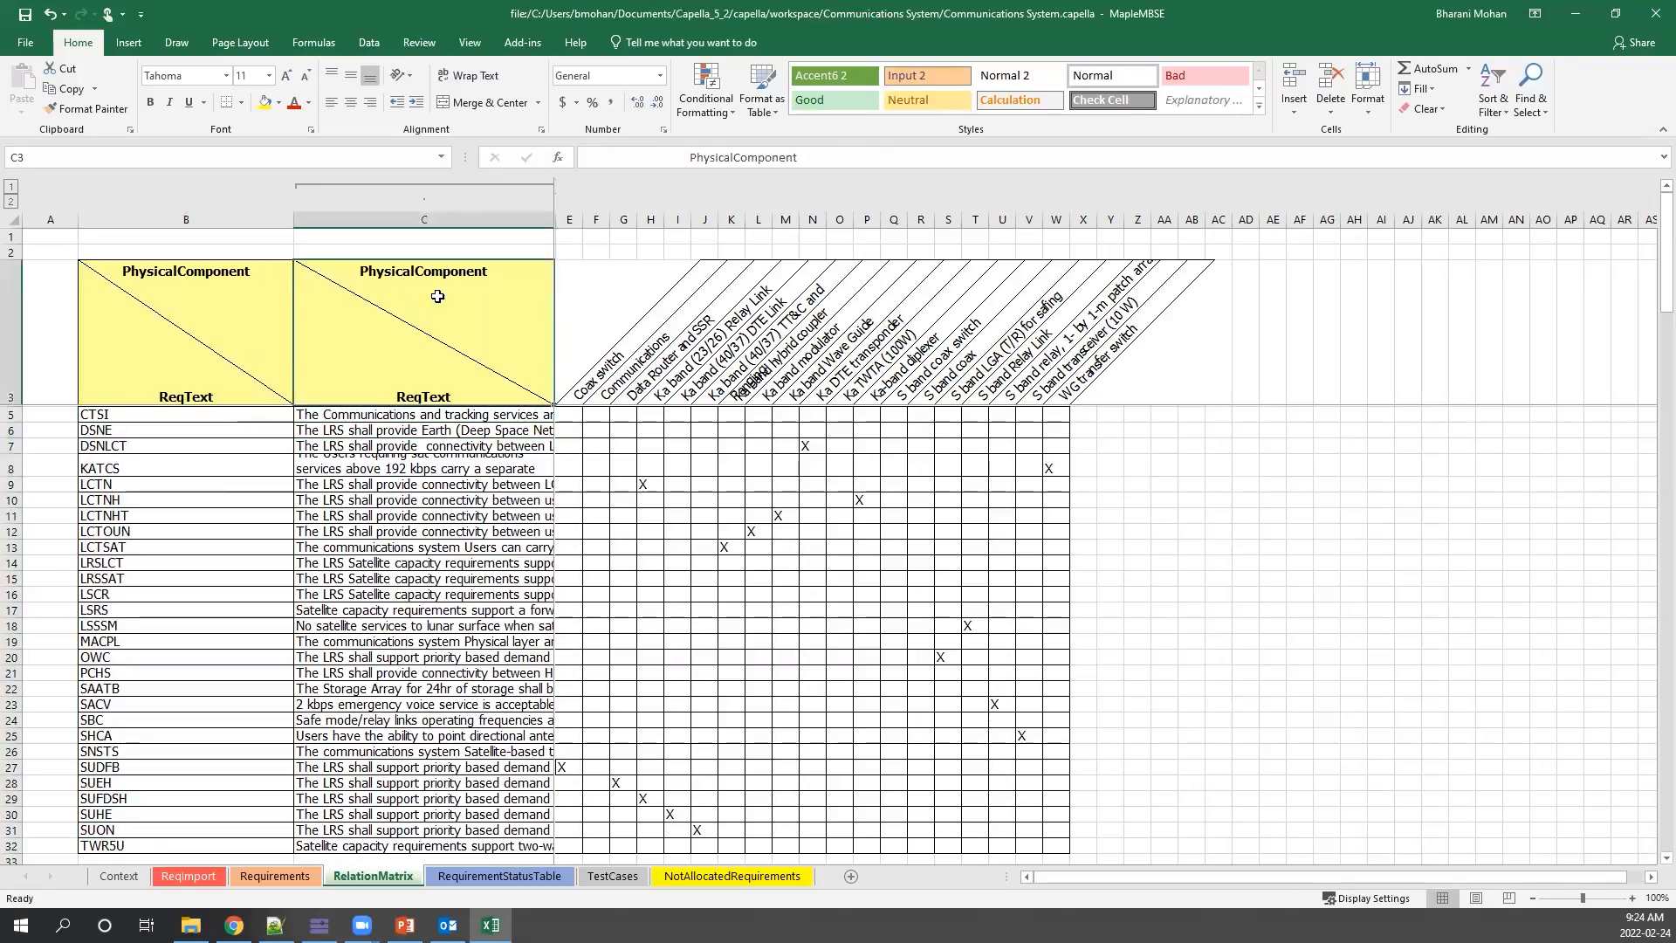
{"action": "left_click", "coordinate": [403, 431]}
{"action": "left_click", "coordinate": [426, 299]}
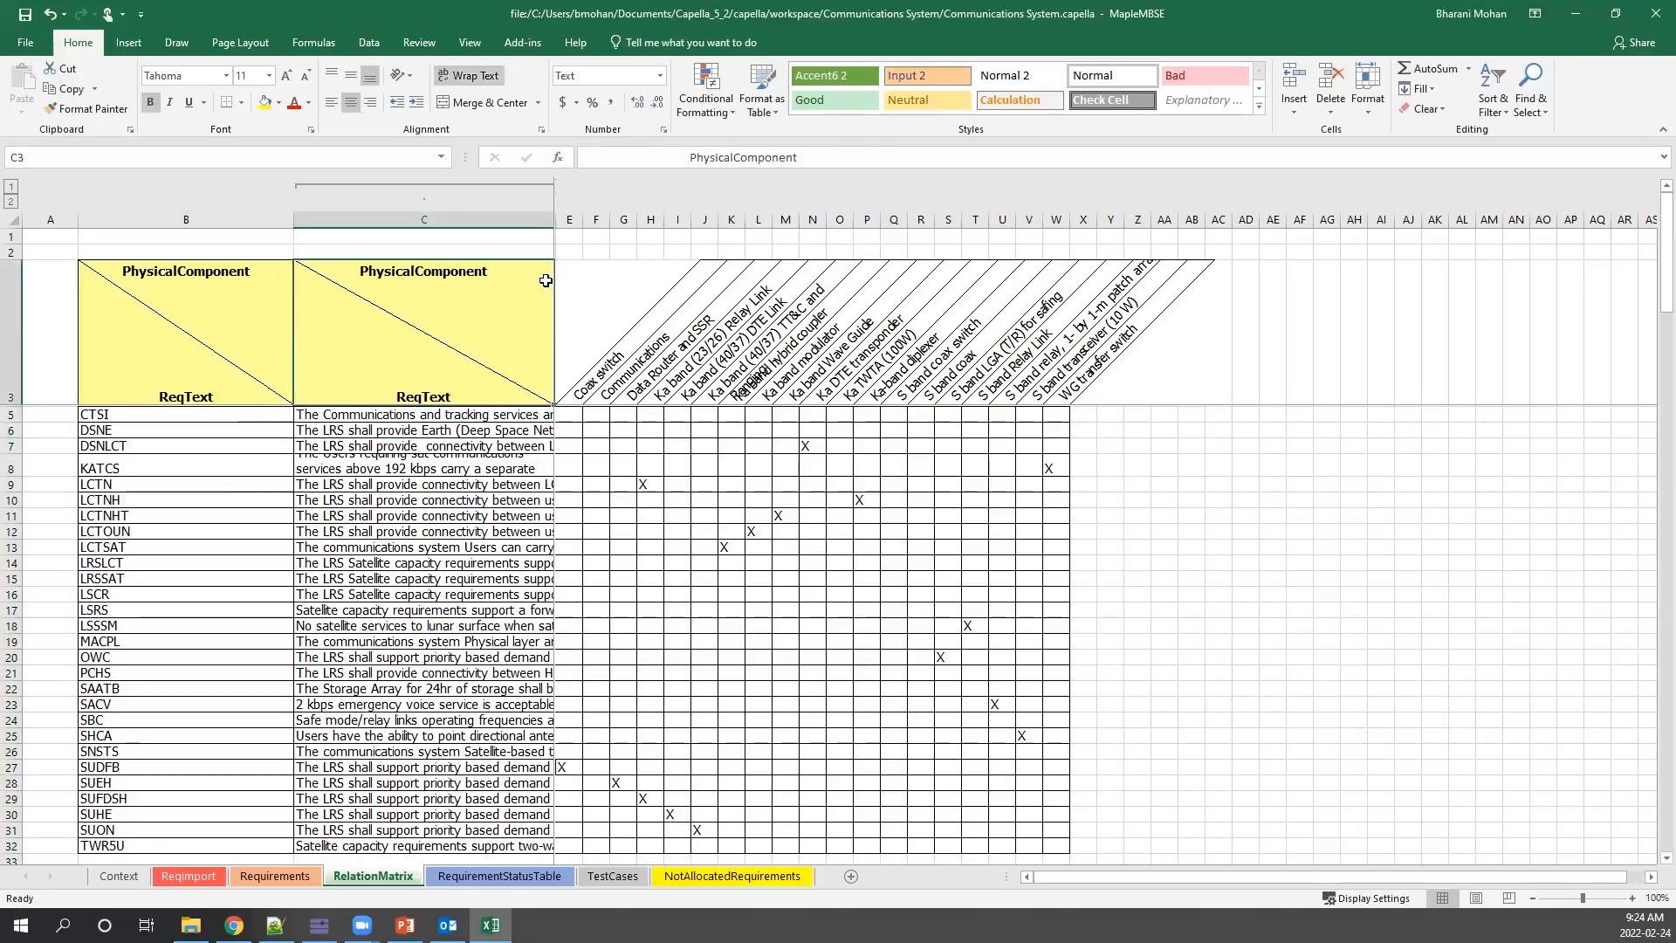
{"action": "left_click", "coordinate": [585, 277]}
Locate the SUDFB requirement in the relation matrix and inspect its allocation mark.
{"action": "scroll", "coordinate": [932, 467], "scroll_direction": "down", "scroll_amount": 3}
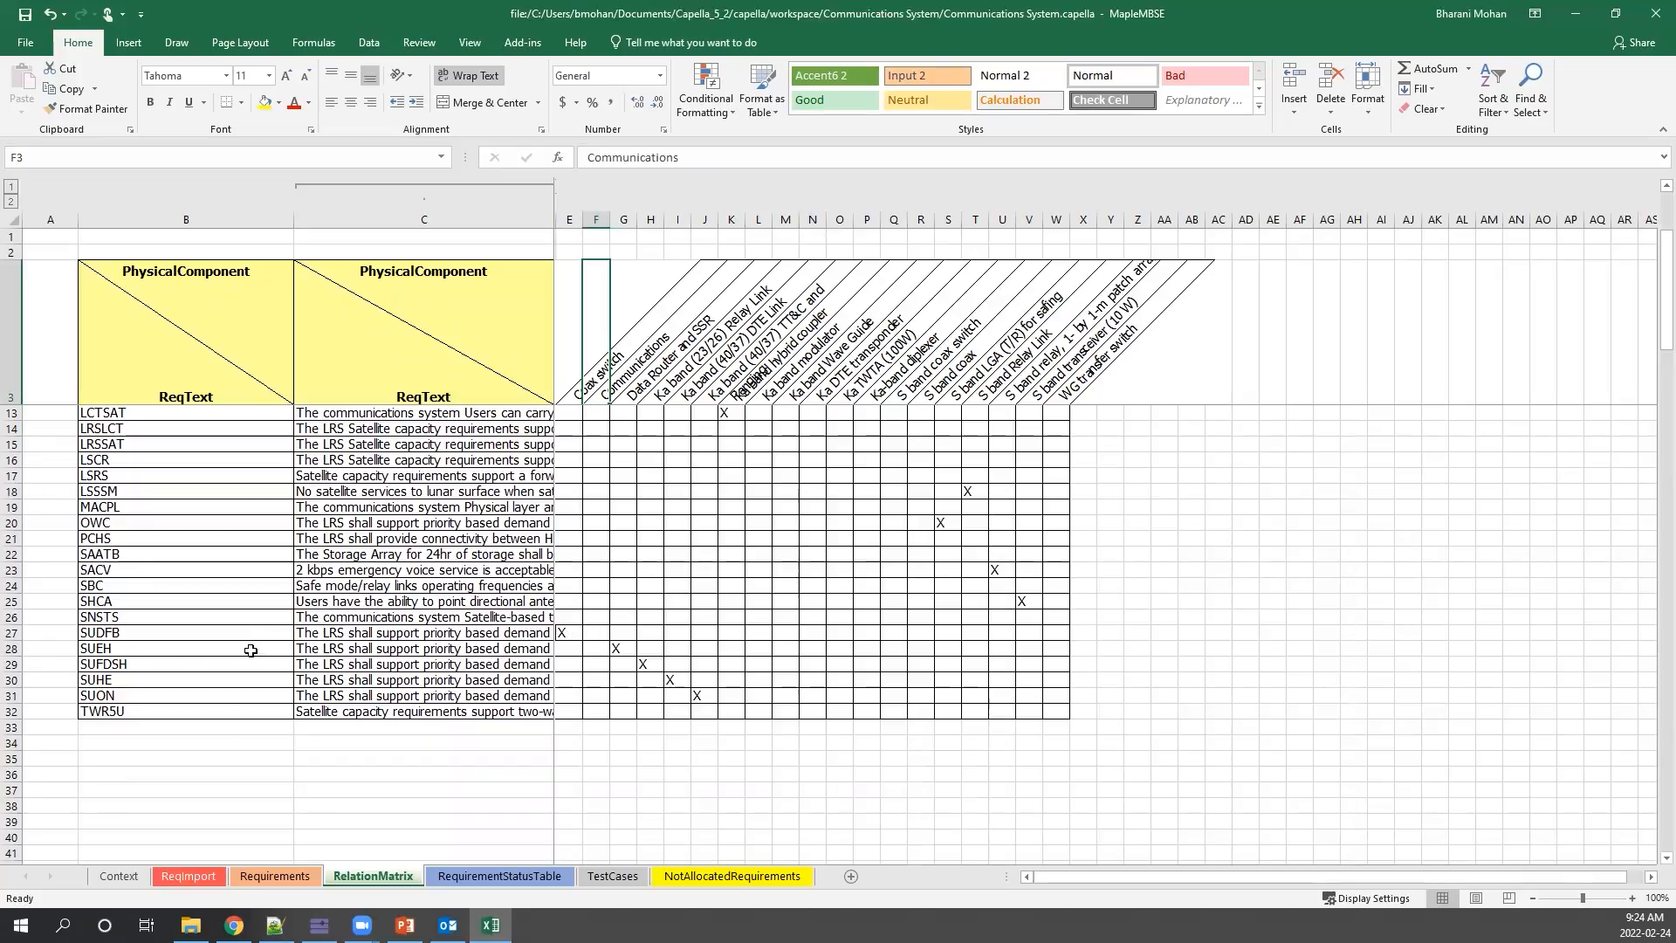
{"action": "left_click", "coordinate": [133, 631]}
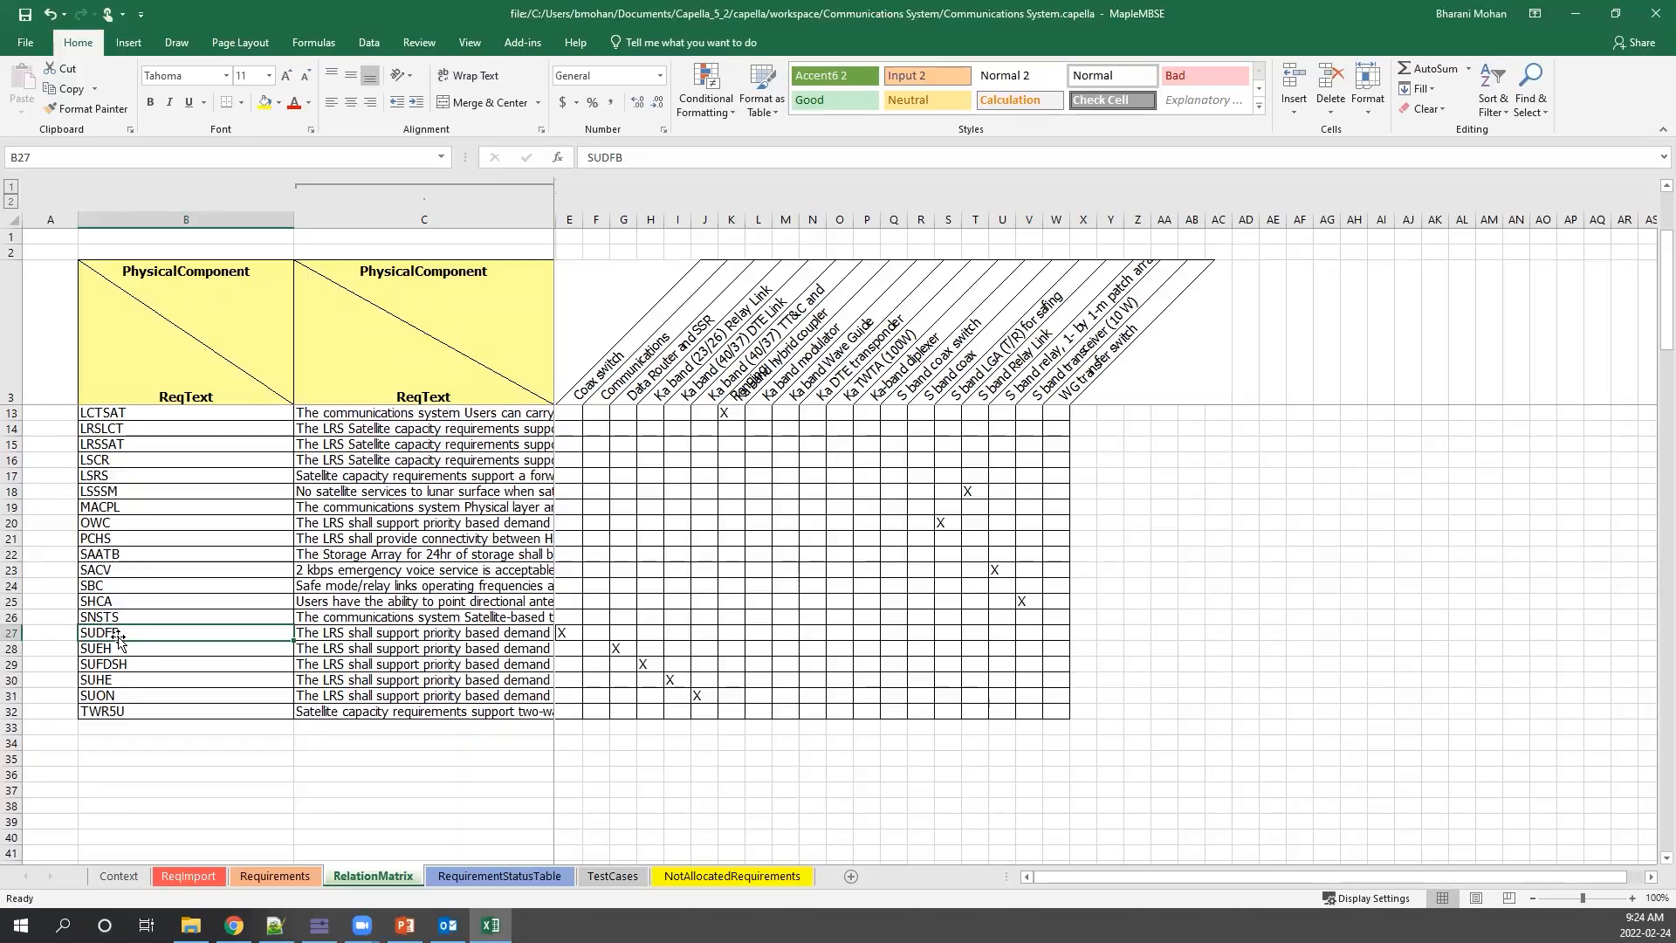
{"action": "left_click", "coordinate": [561, 633]}
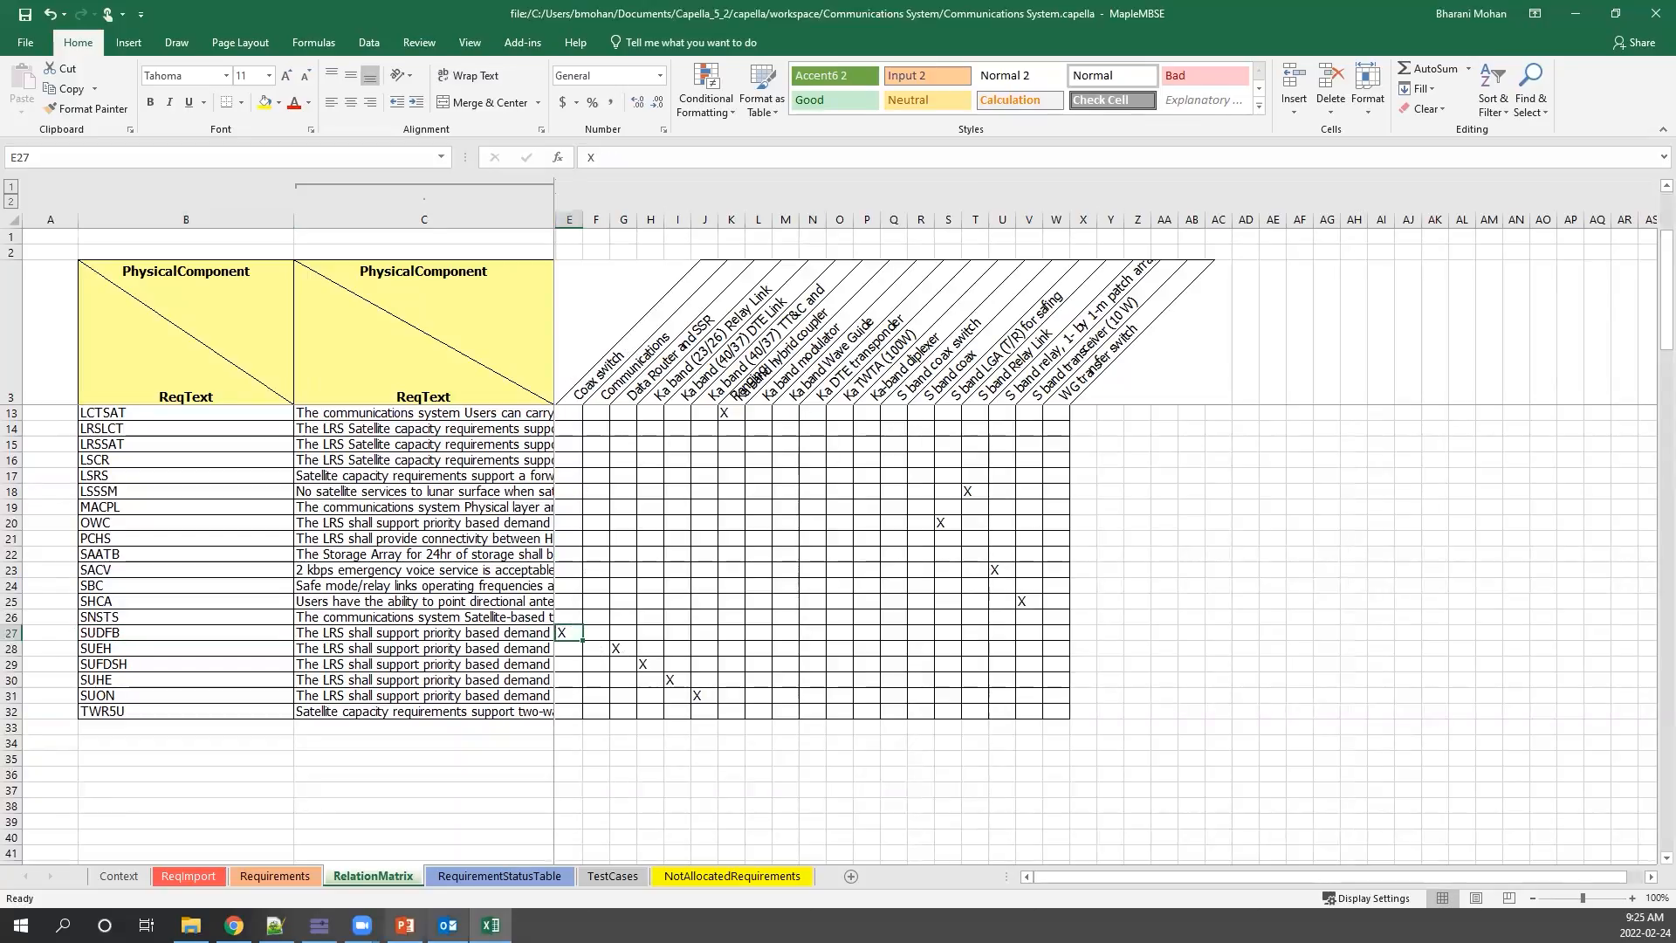
Switch to Capella, review the Satisfy links between requirements and physical components in the PAB Structure diagram, and return to the workbook.
{"action": "left_click", "coordinate": [319, 925]}
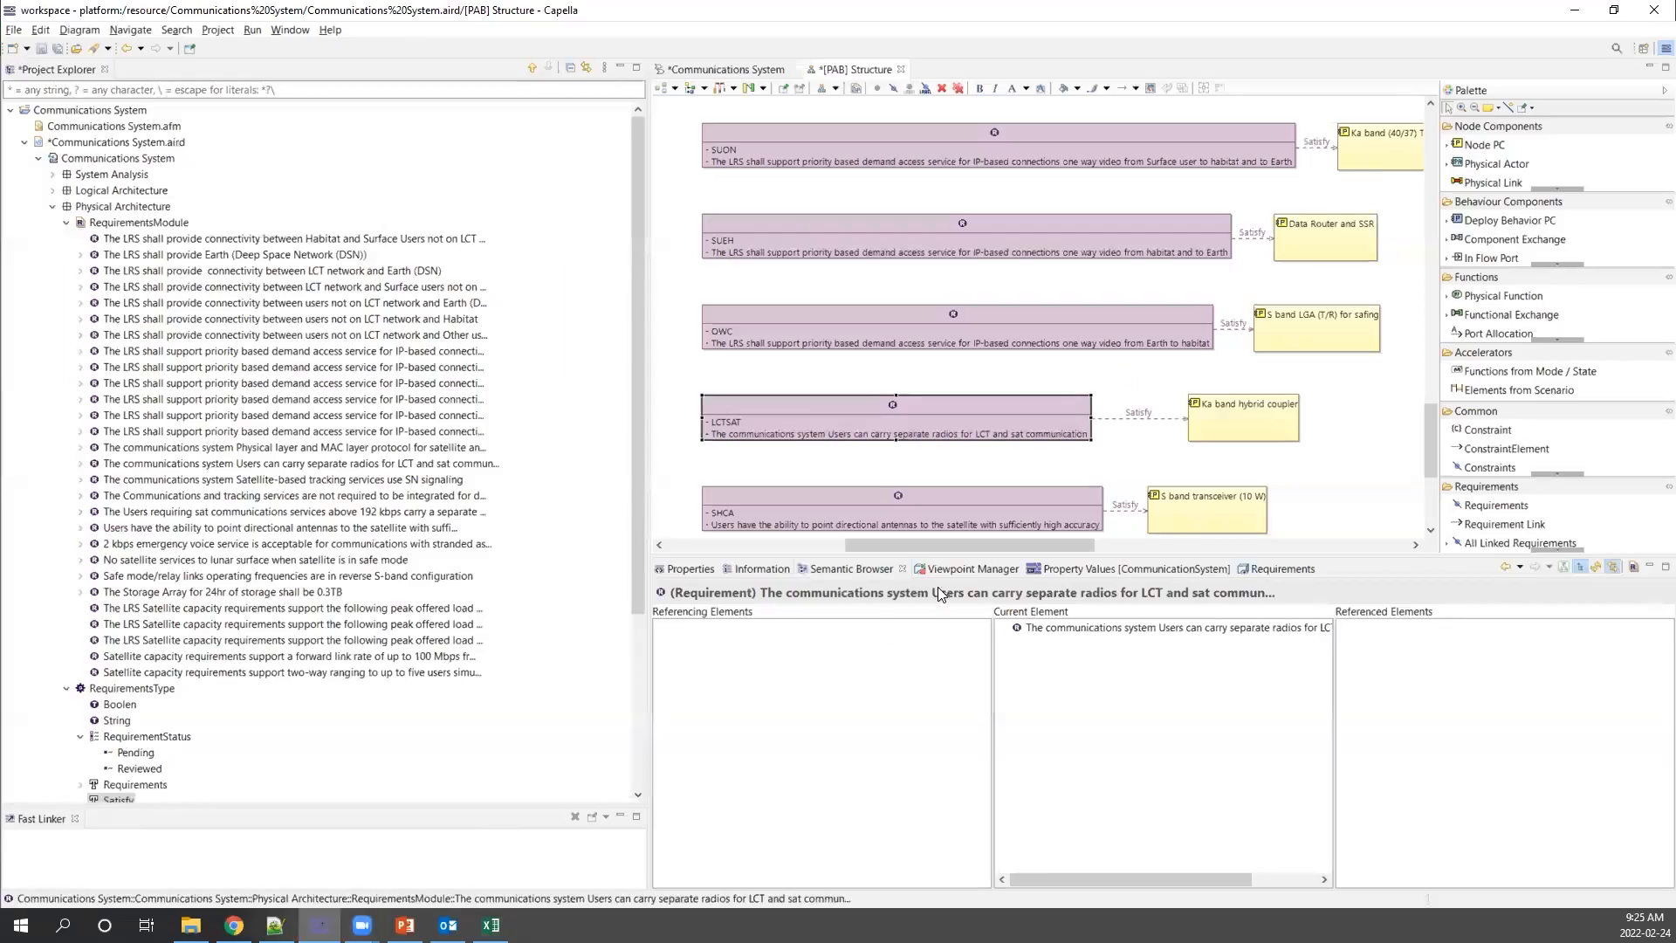
{"action": "scroll", "coordinate": [1171, 406], "scroll_direction": "up", "scroll_amount": 5}
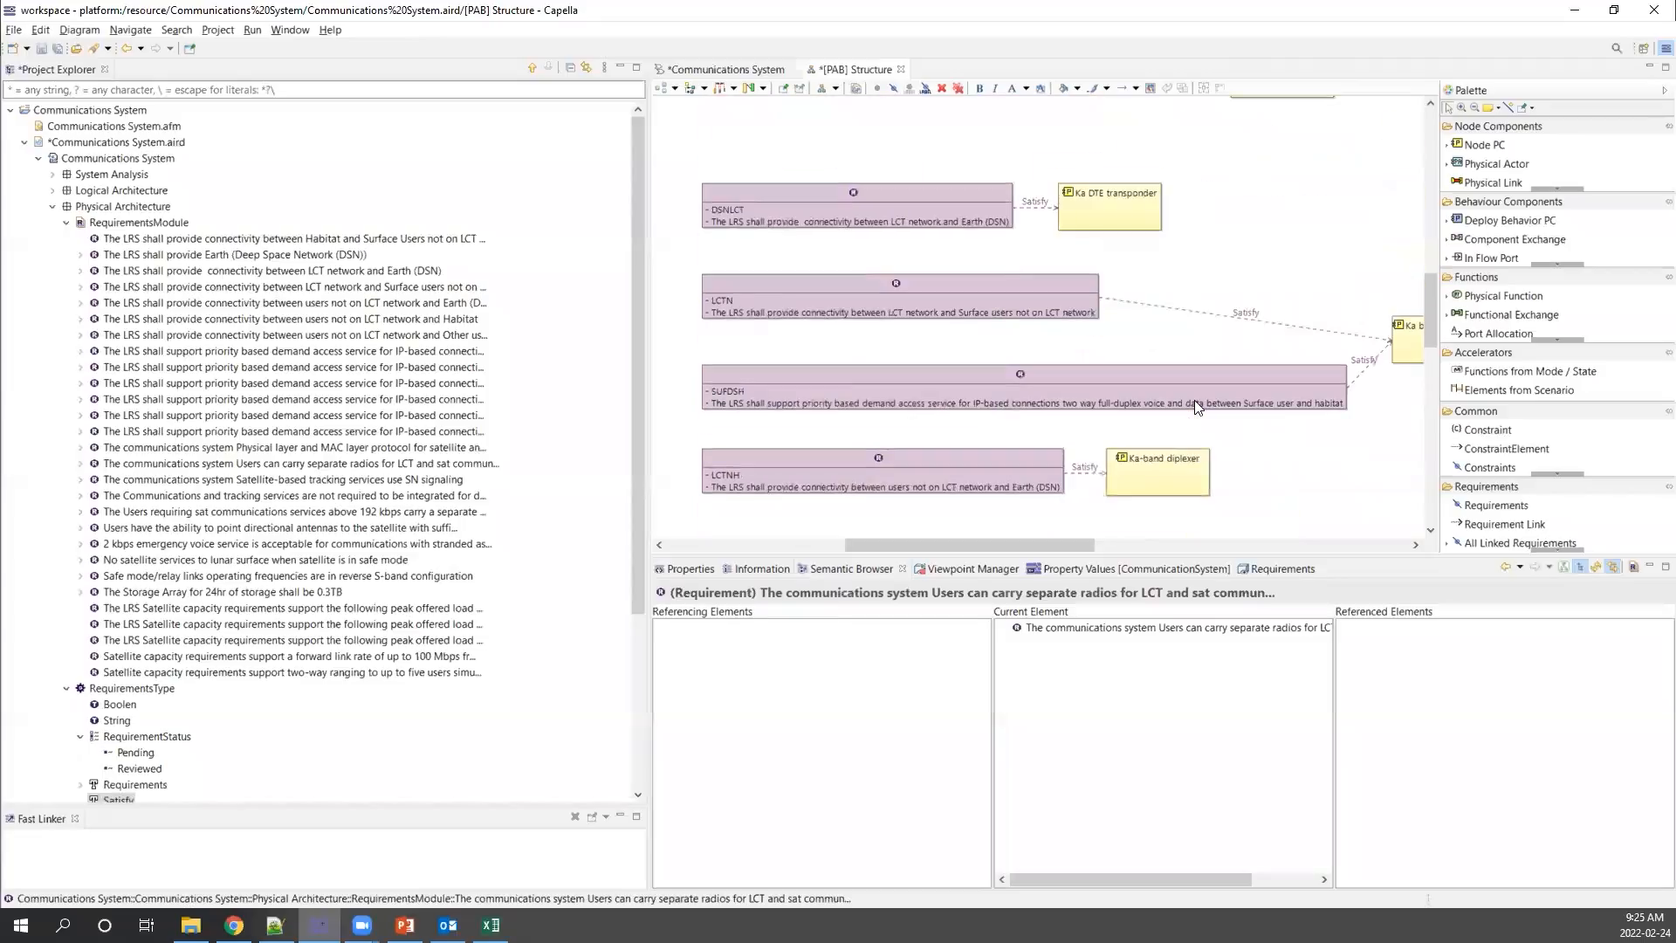
{"action": "scroll", "coordinate": [1194, 400], "scroll_direction": "up", "scroll_amount": 5}
{"action": "scroll", "coordinate": [1010, 453], "scroll_direction": "down", "scroll_amount": 10}
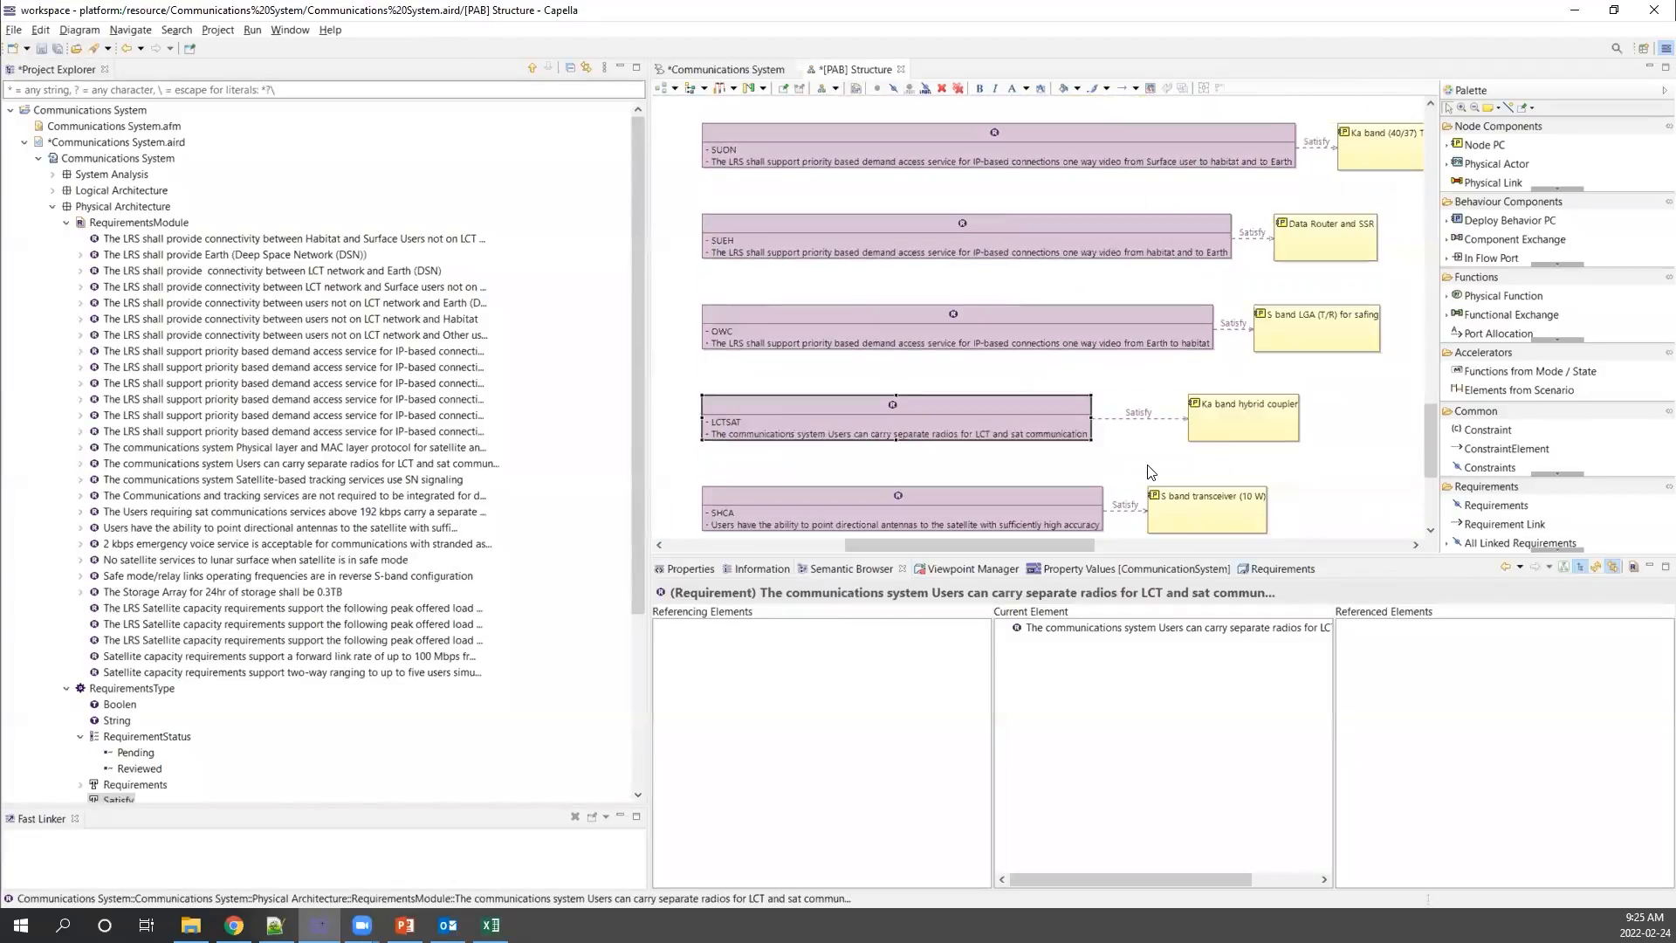
{"action": "scroll", "coordinate": [1145, 474], "scroll_direction": "down", "scroll_amount": 3}
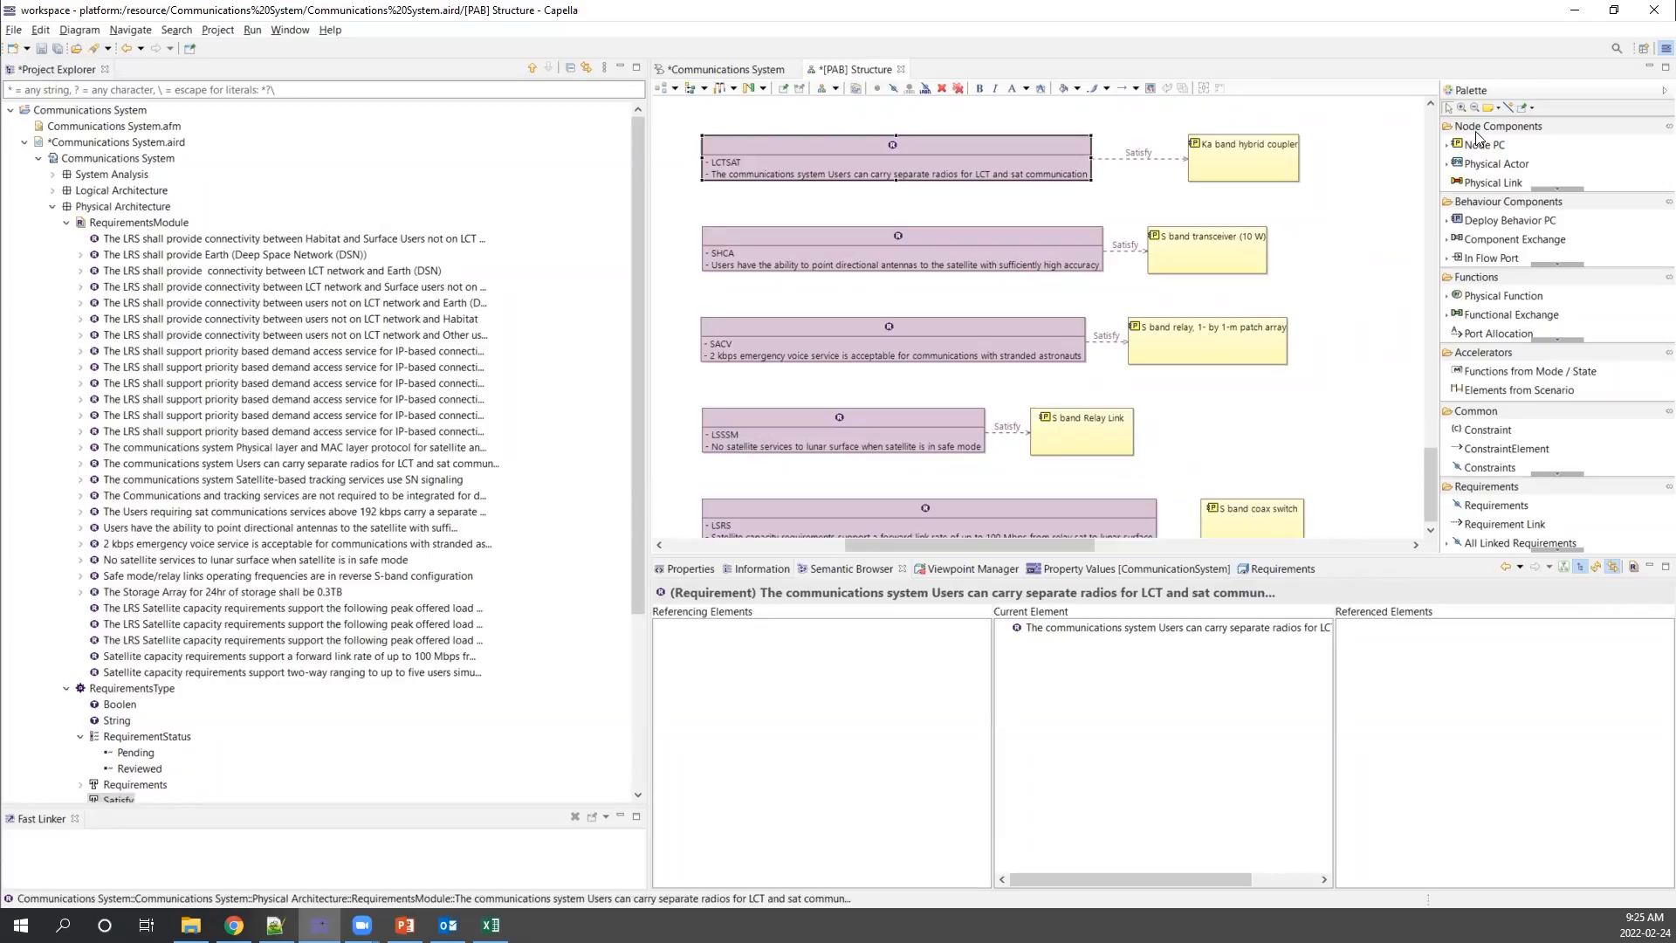
{"action": "left_click", "coordinate": [1576, 10]}
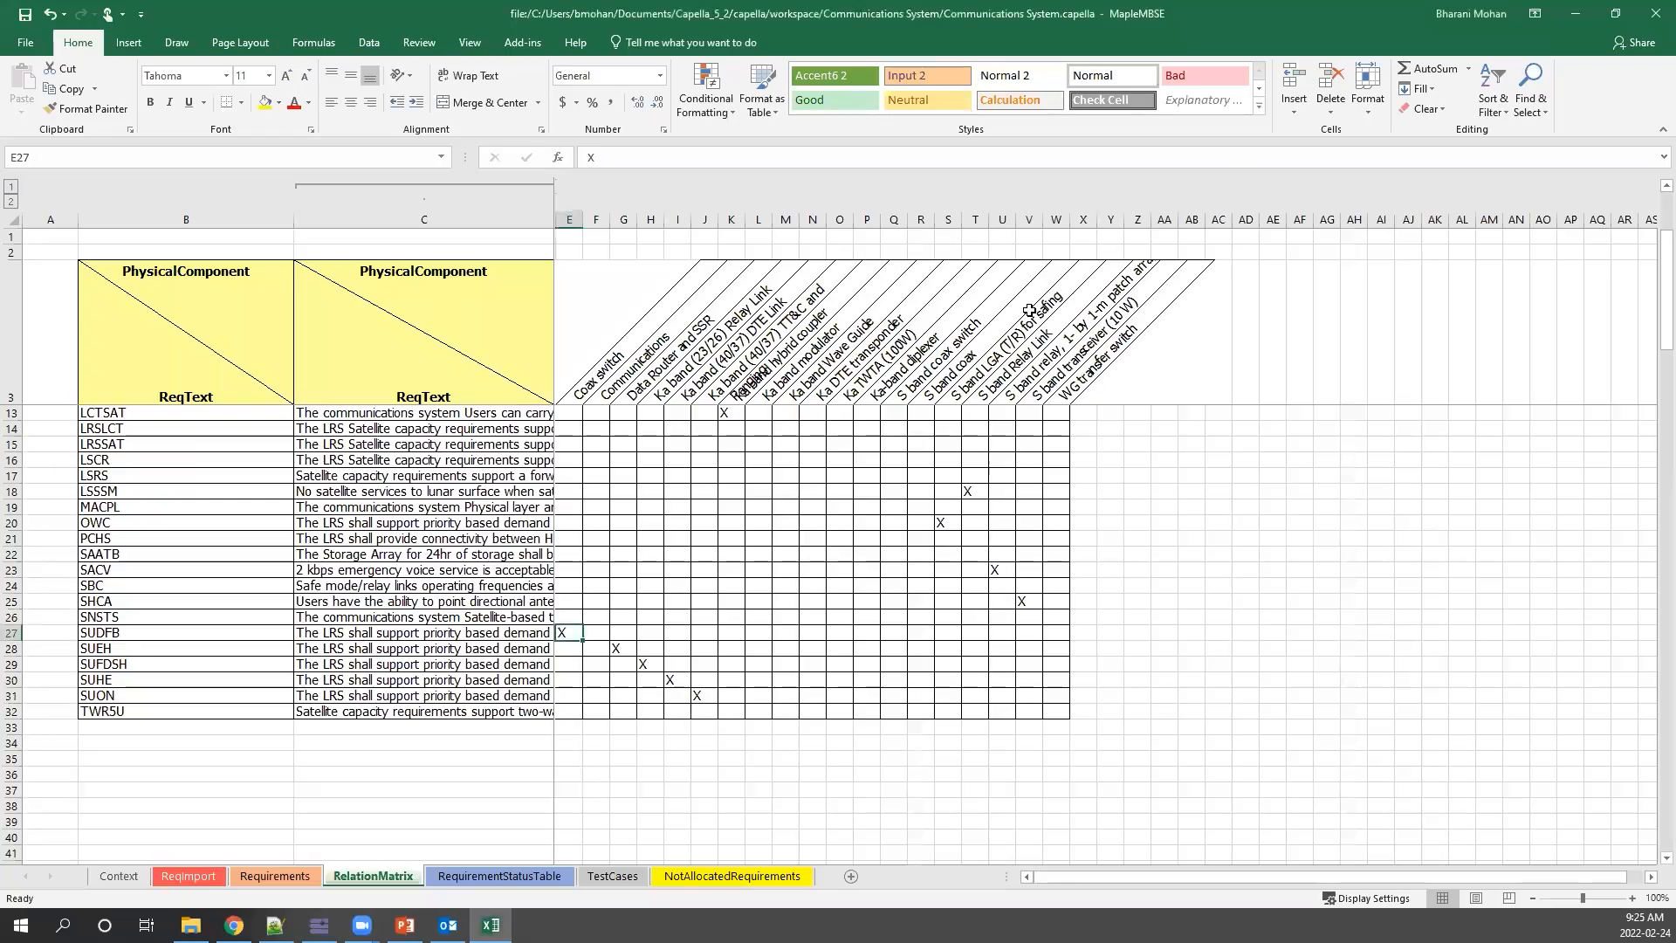
Inspect the S band relay, 1- by 1-m patch array component header and the LSSSM requirement in the relation matrix.
{"action": "left_click", "coordinate": [1023, 358]}
{"action": "left_click", "coordinate": [994, 387]}
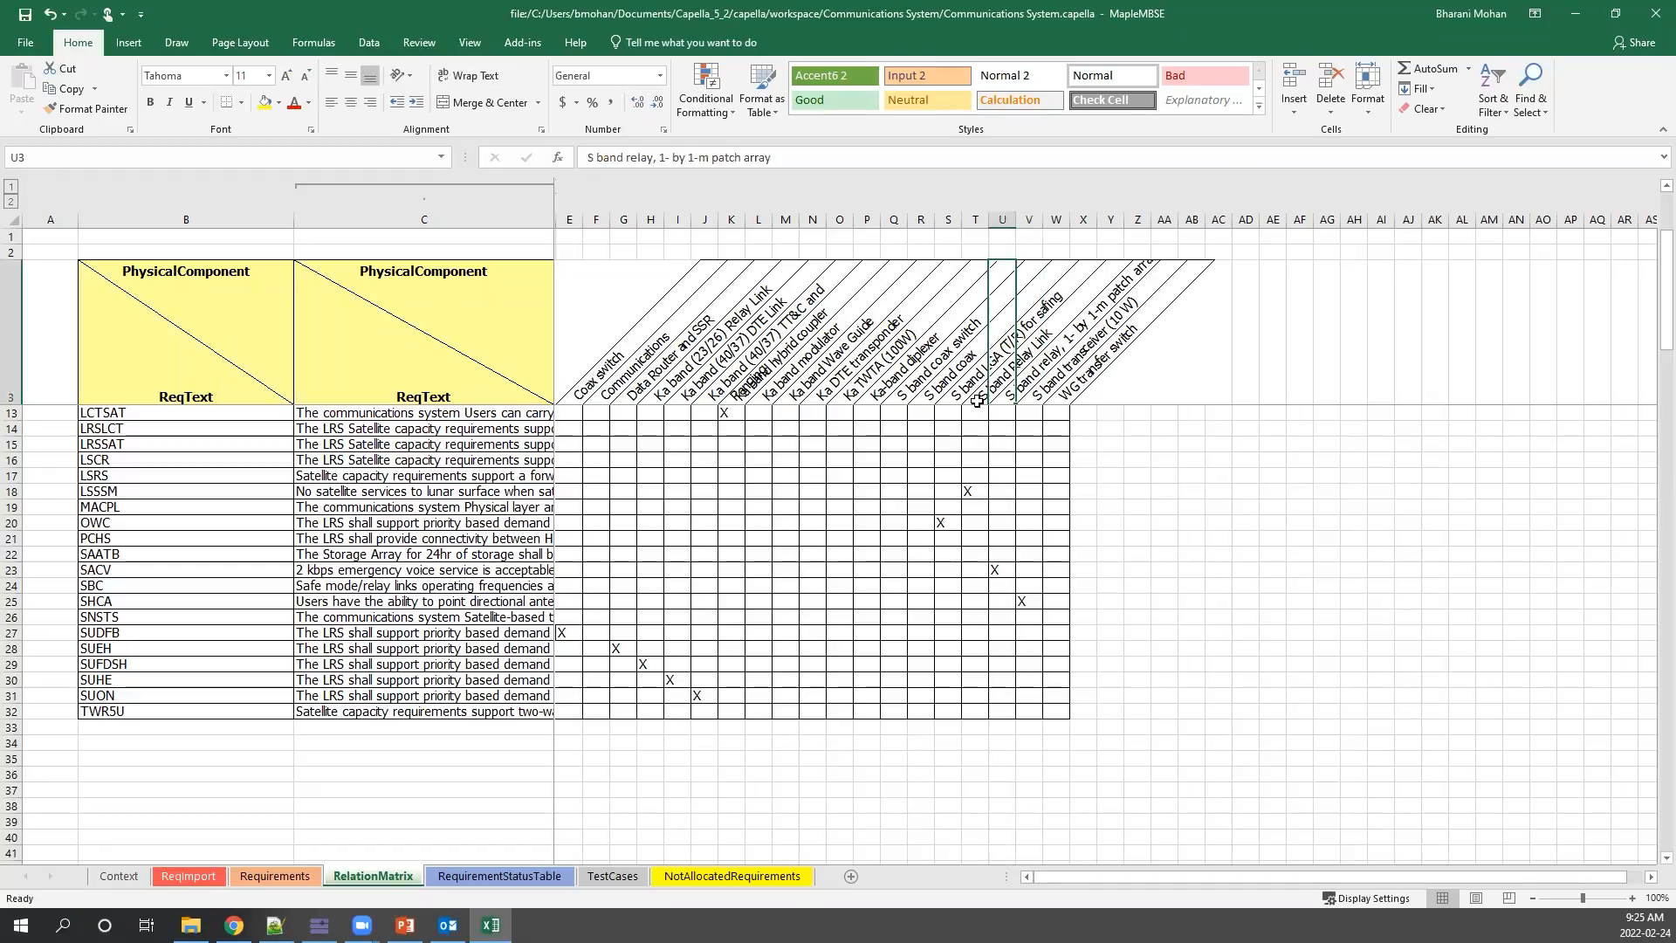
{"action": "left_click", "coordinate": [118, 492]}
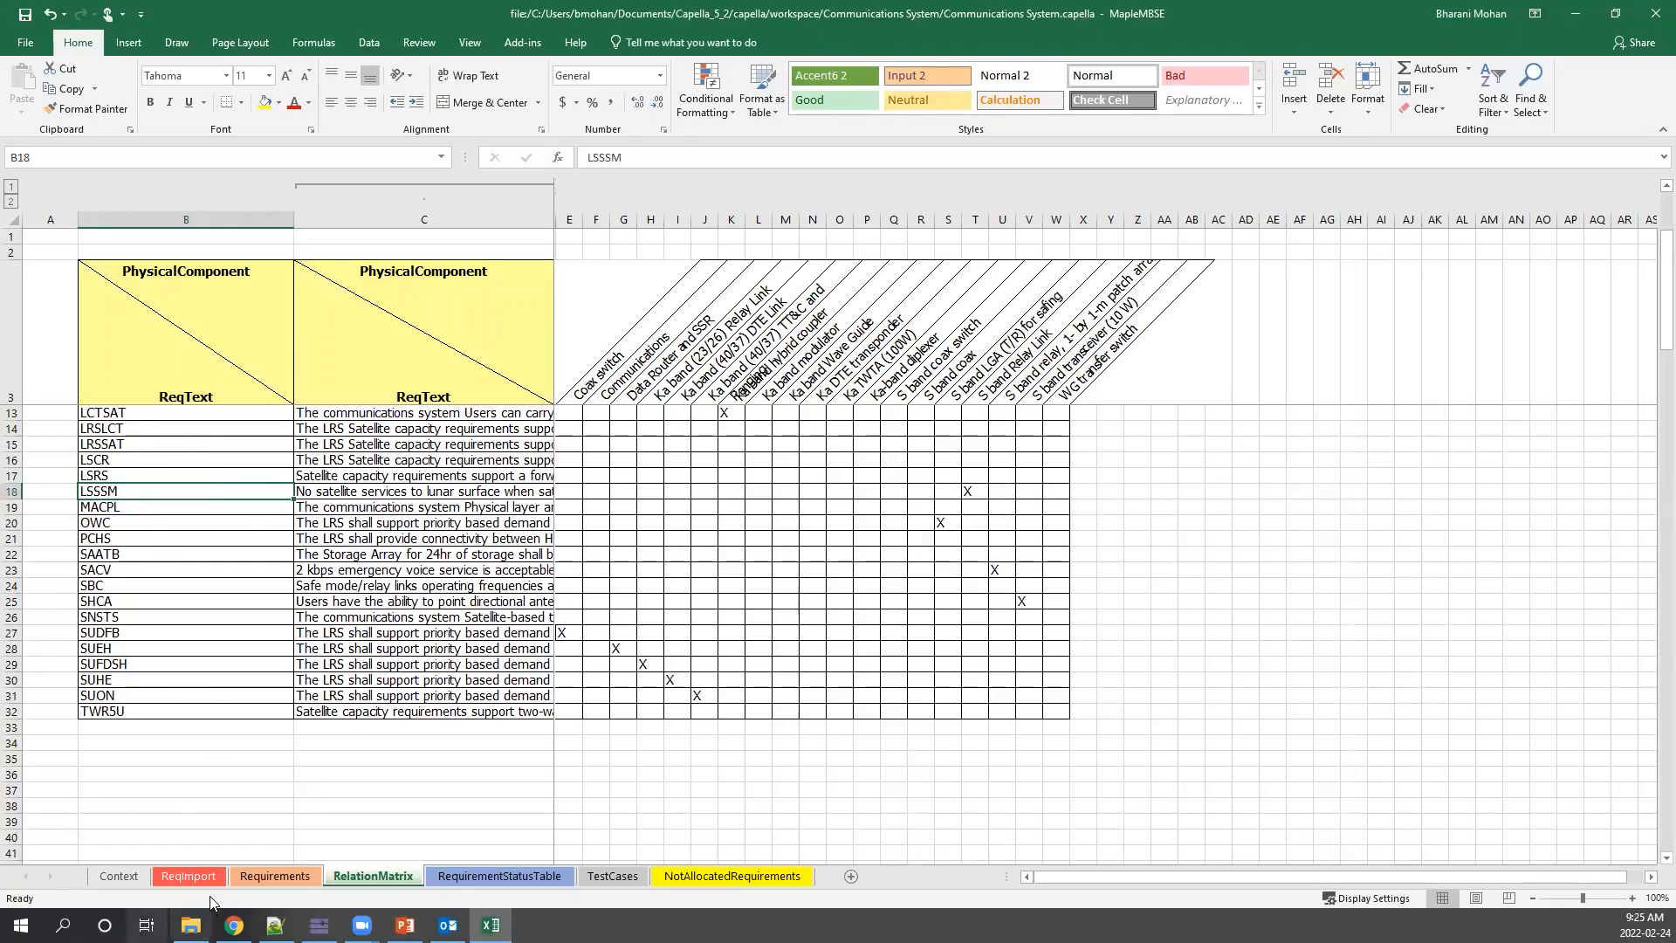
Return to the ReqImport worksheet and select the first empty REQ ID cell below R9.
{"action": "left_click", "coordinate": [175, 879]}
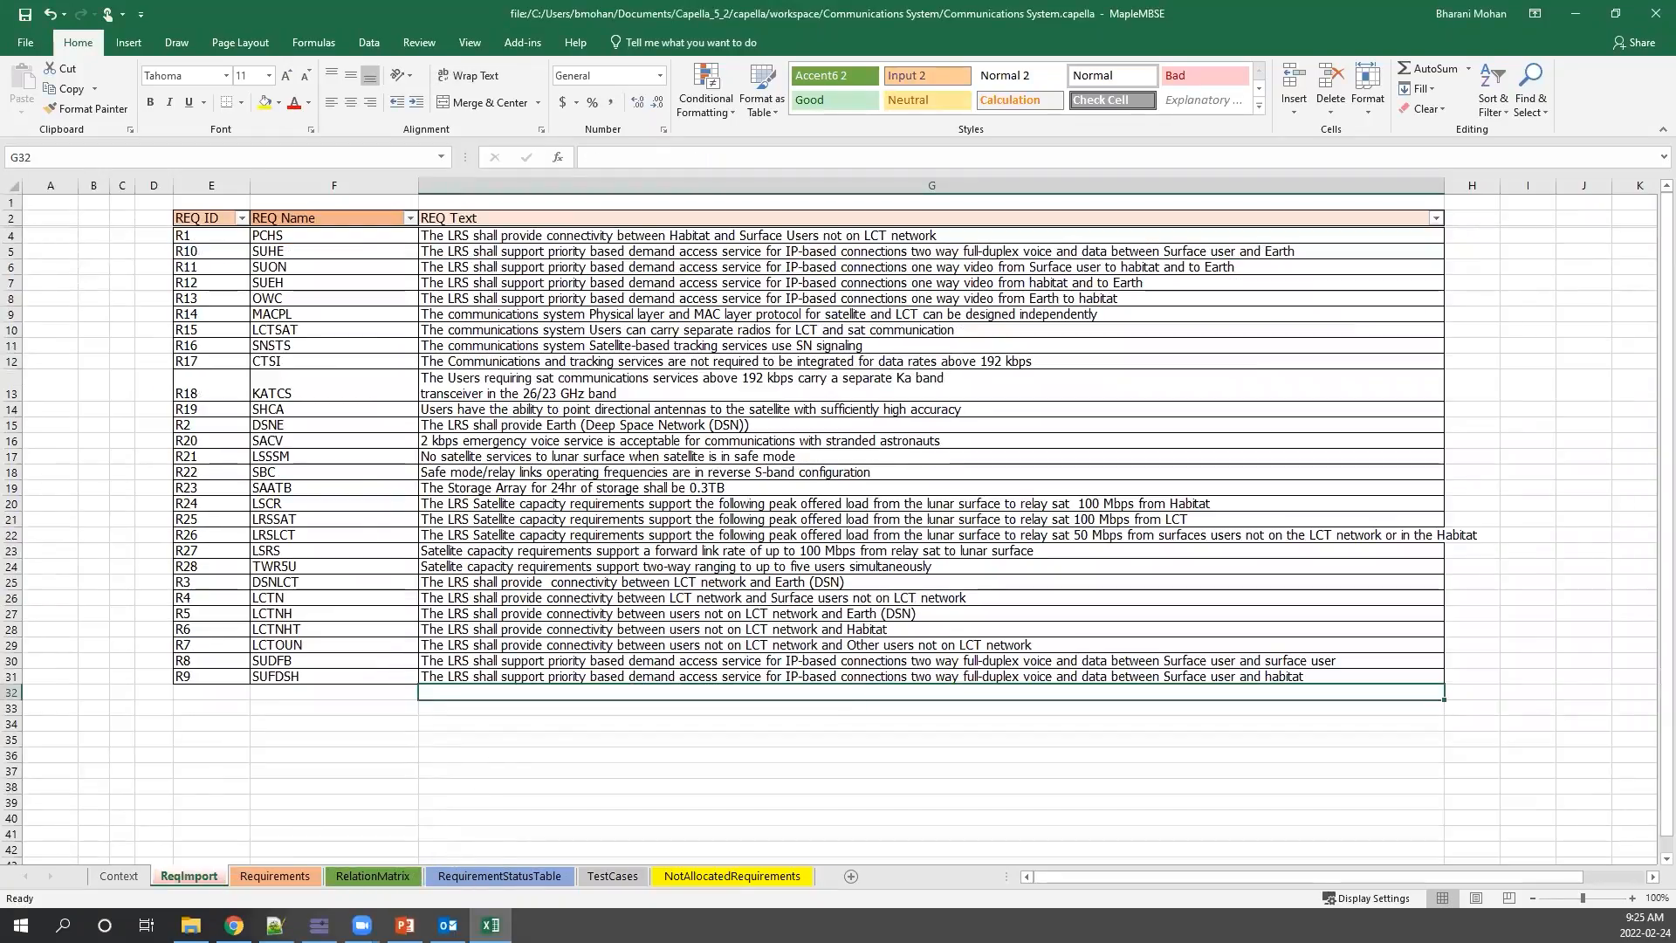
{"action": "key", "text": "alt+Tab"}
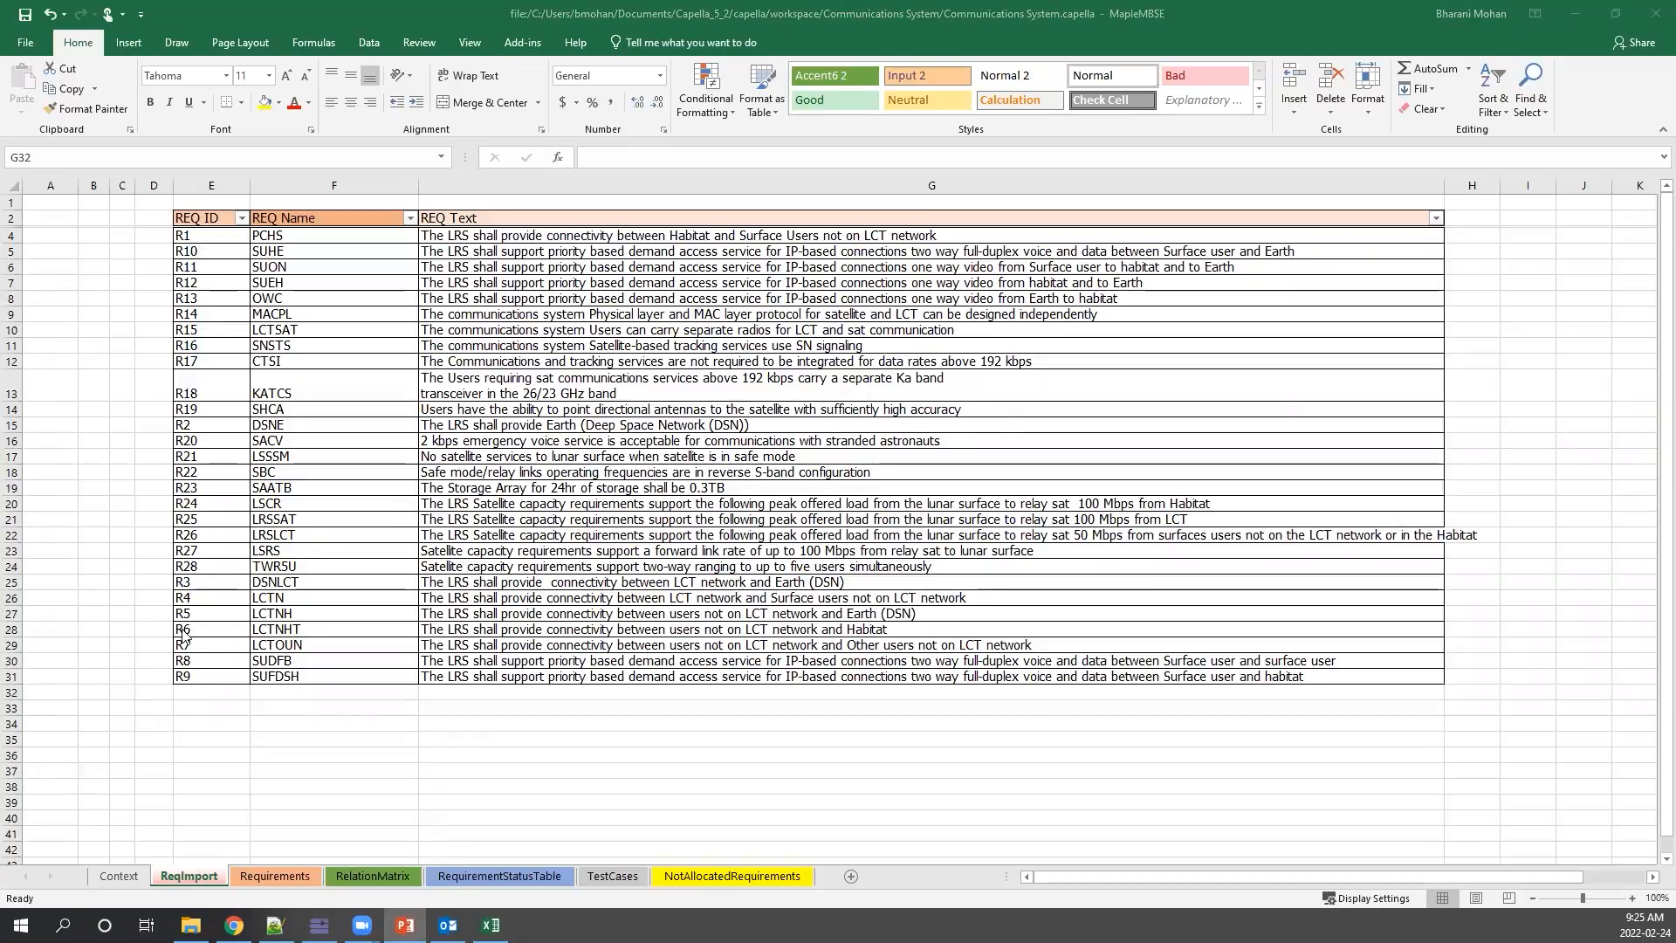
{"action": "key", "text": "alt+Tab"}
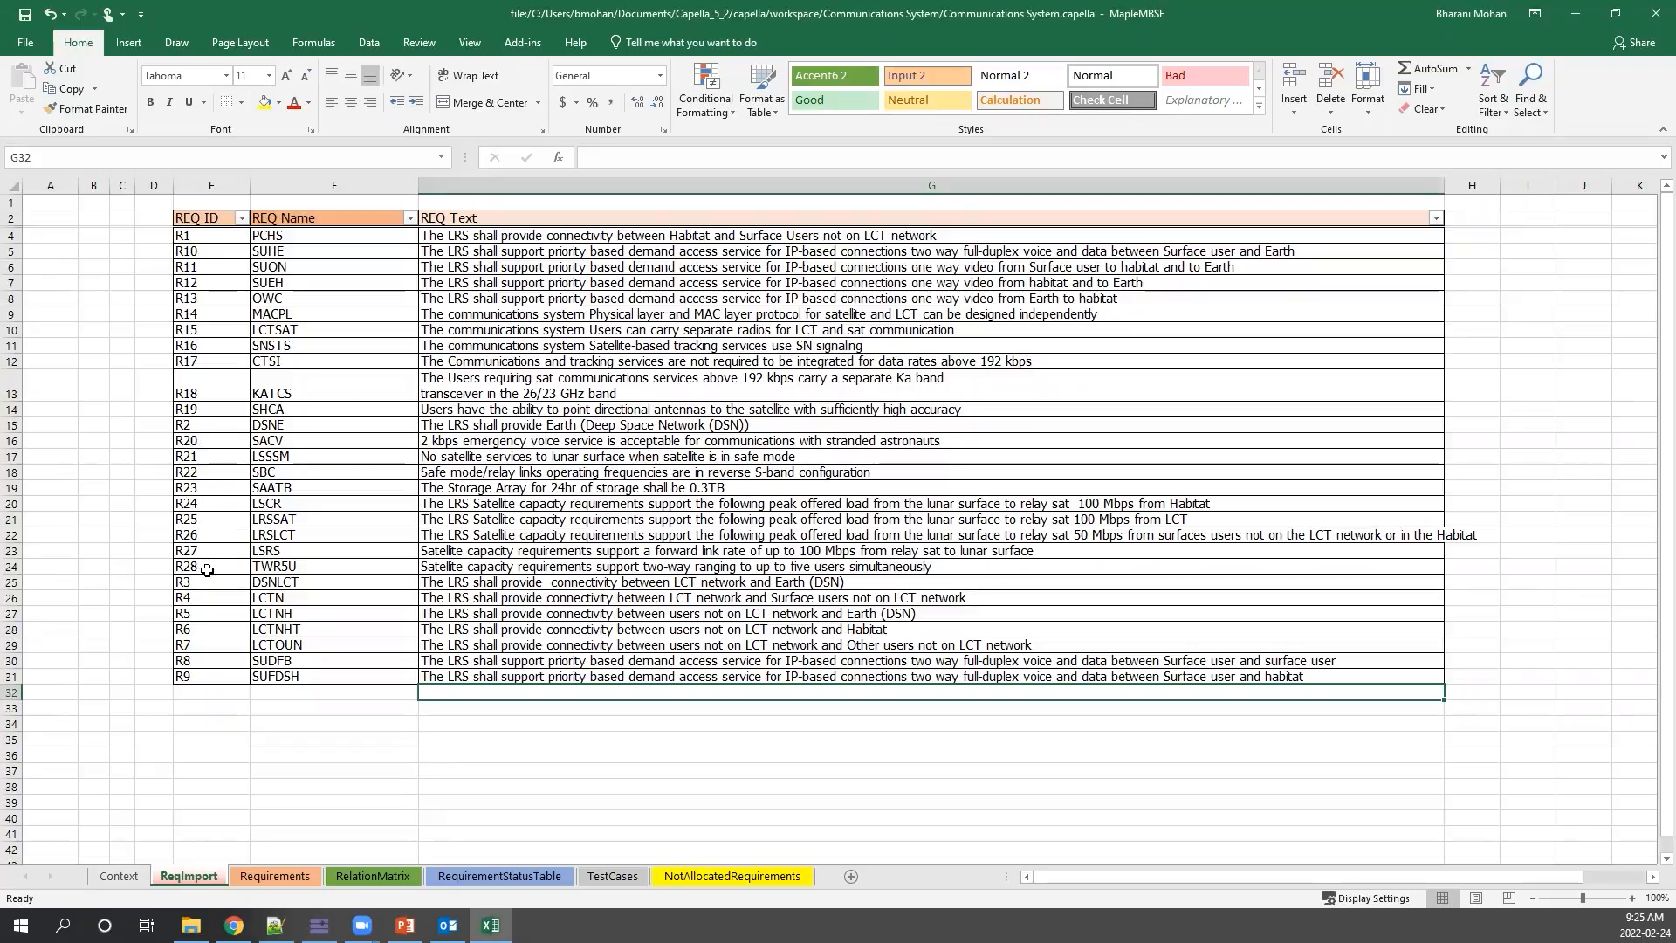
{"action": "left_click", "coordinate": [207, 570]}
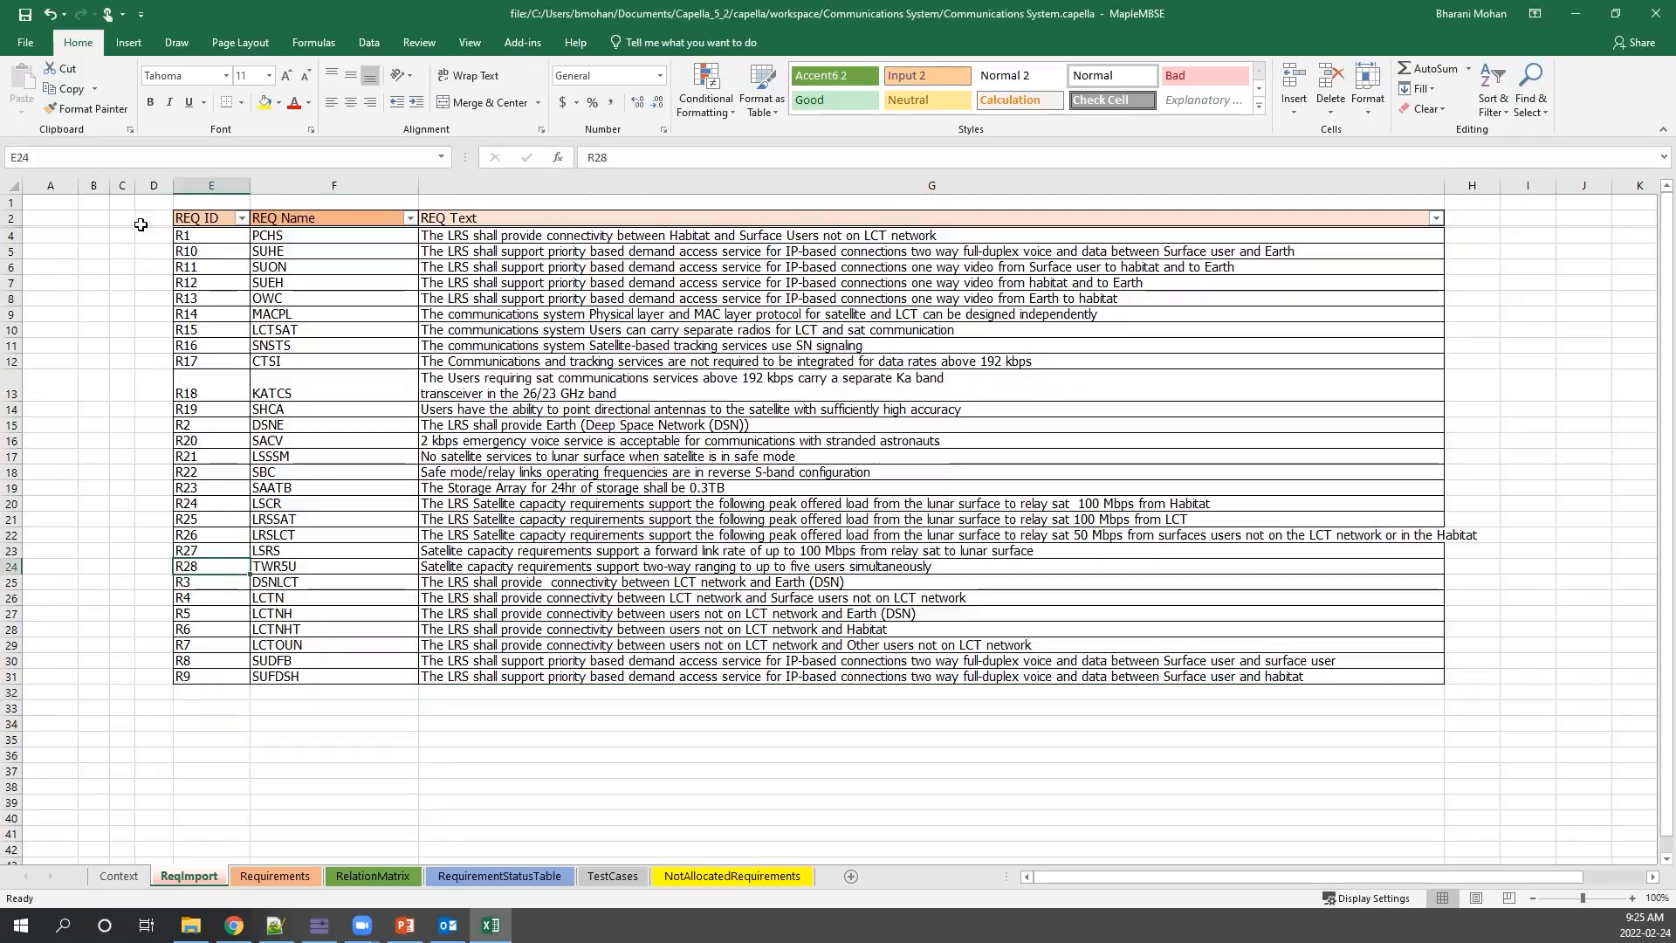
{"action": "left_click", "coordinate": [210, 694]}
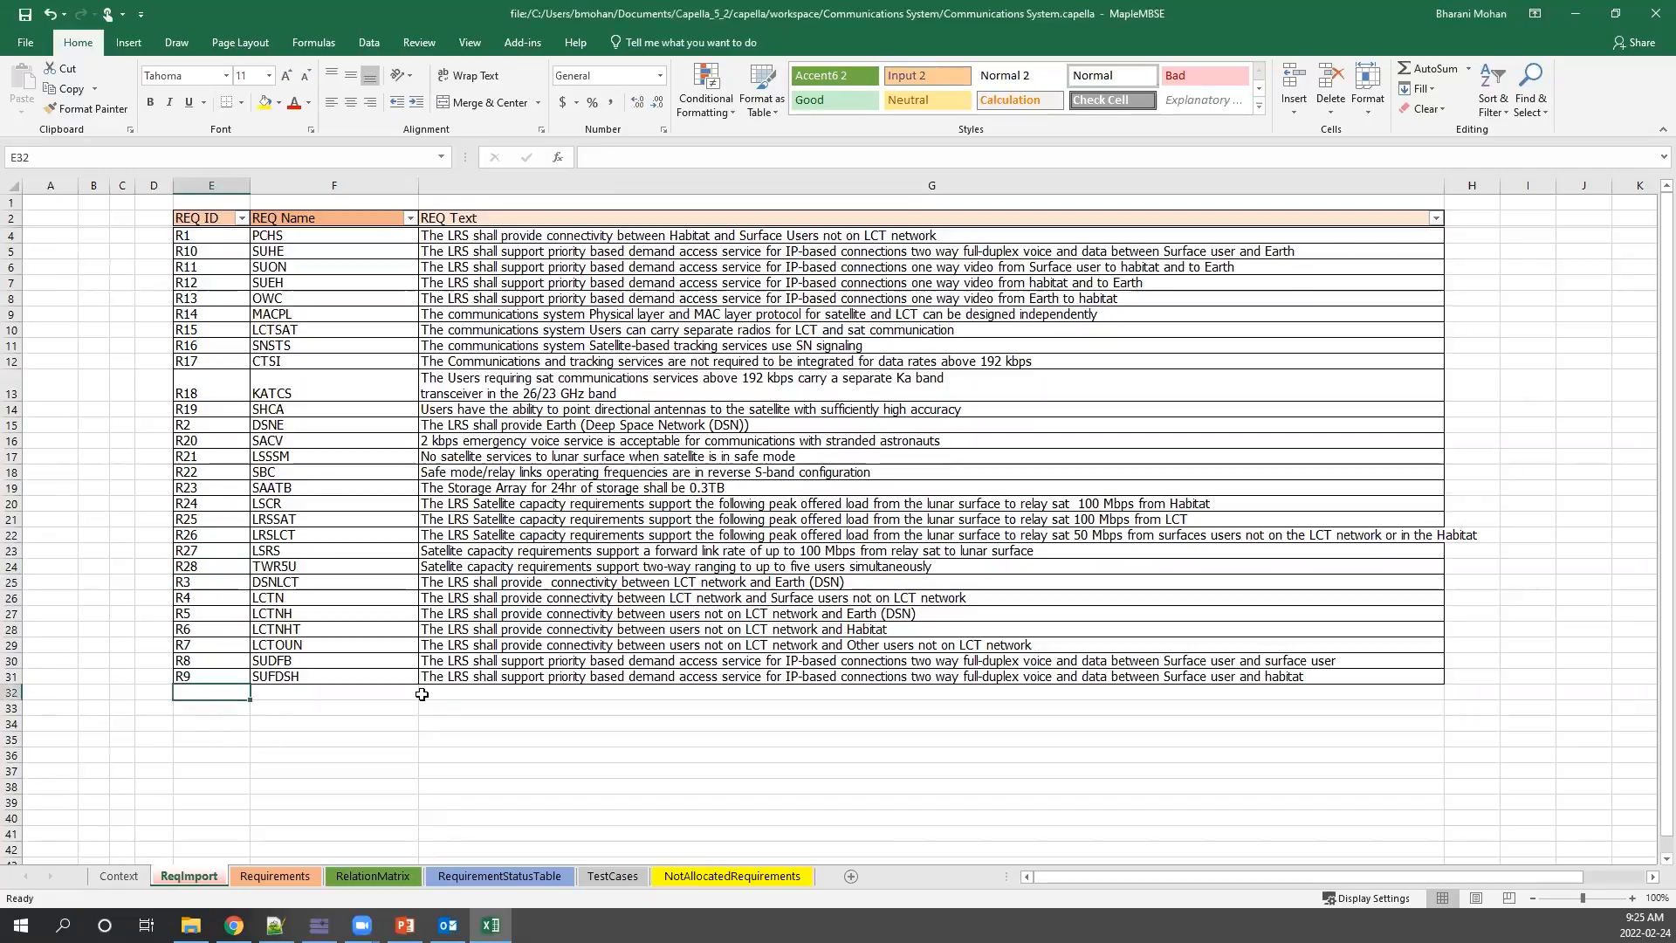
Import ImportSheet.xlsx from the Workshop folder into the model with MapleMBSE and highlight the new requirement rows R29 to R35.
{"action": "left_click", "coordinate": [522, 42]}
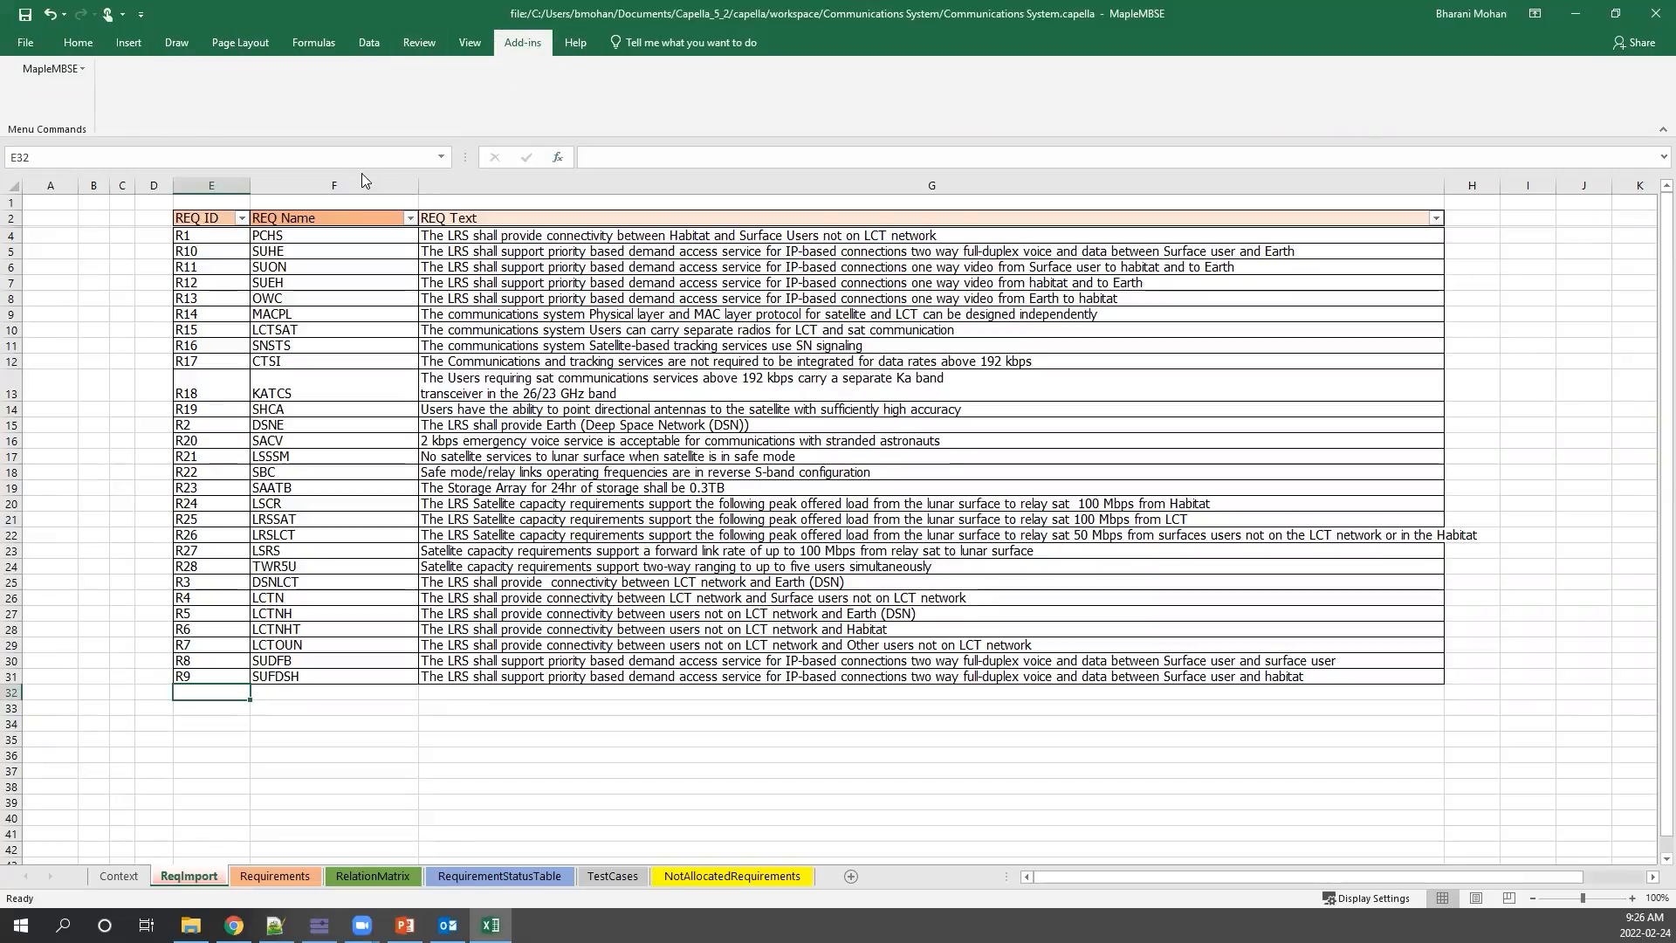
{"action": "left_click", "coordinate": [65, 75]}
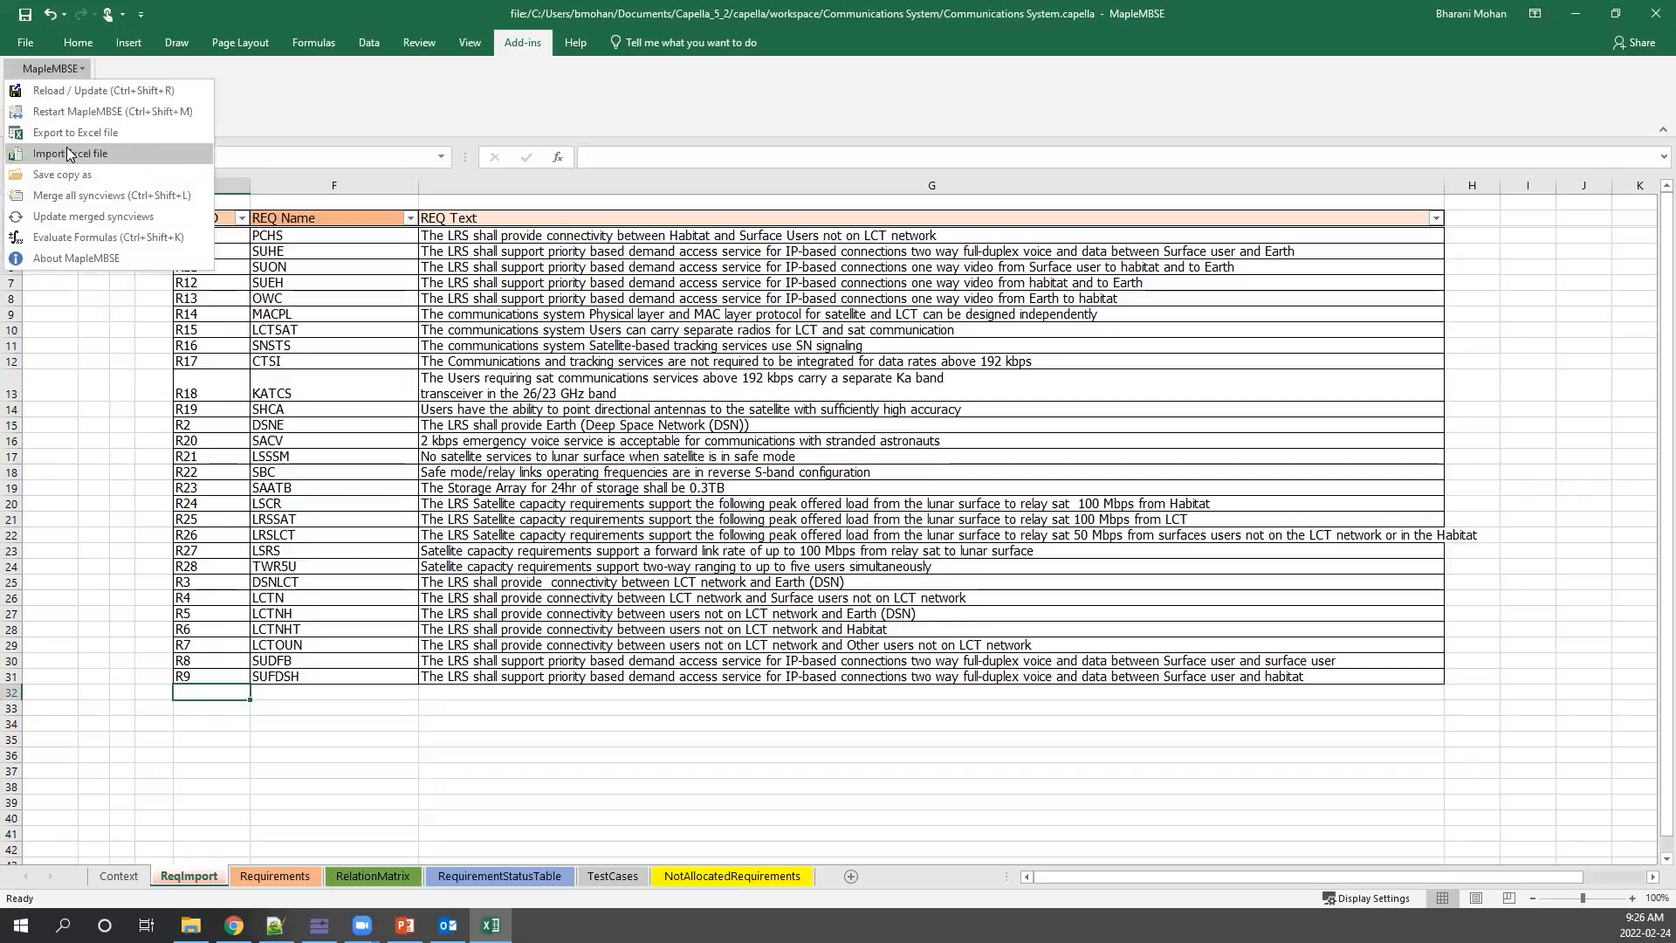
{"action": "left_click", "coordinate": [120, 152]}
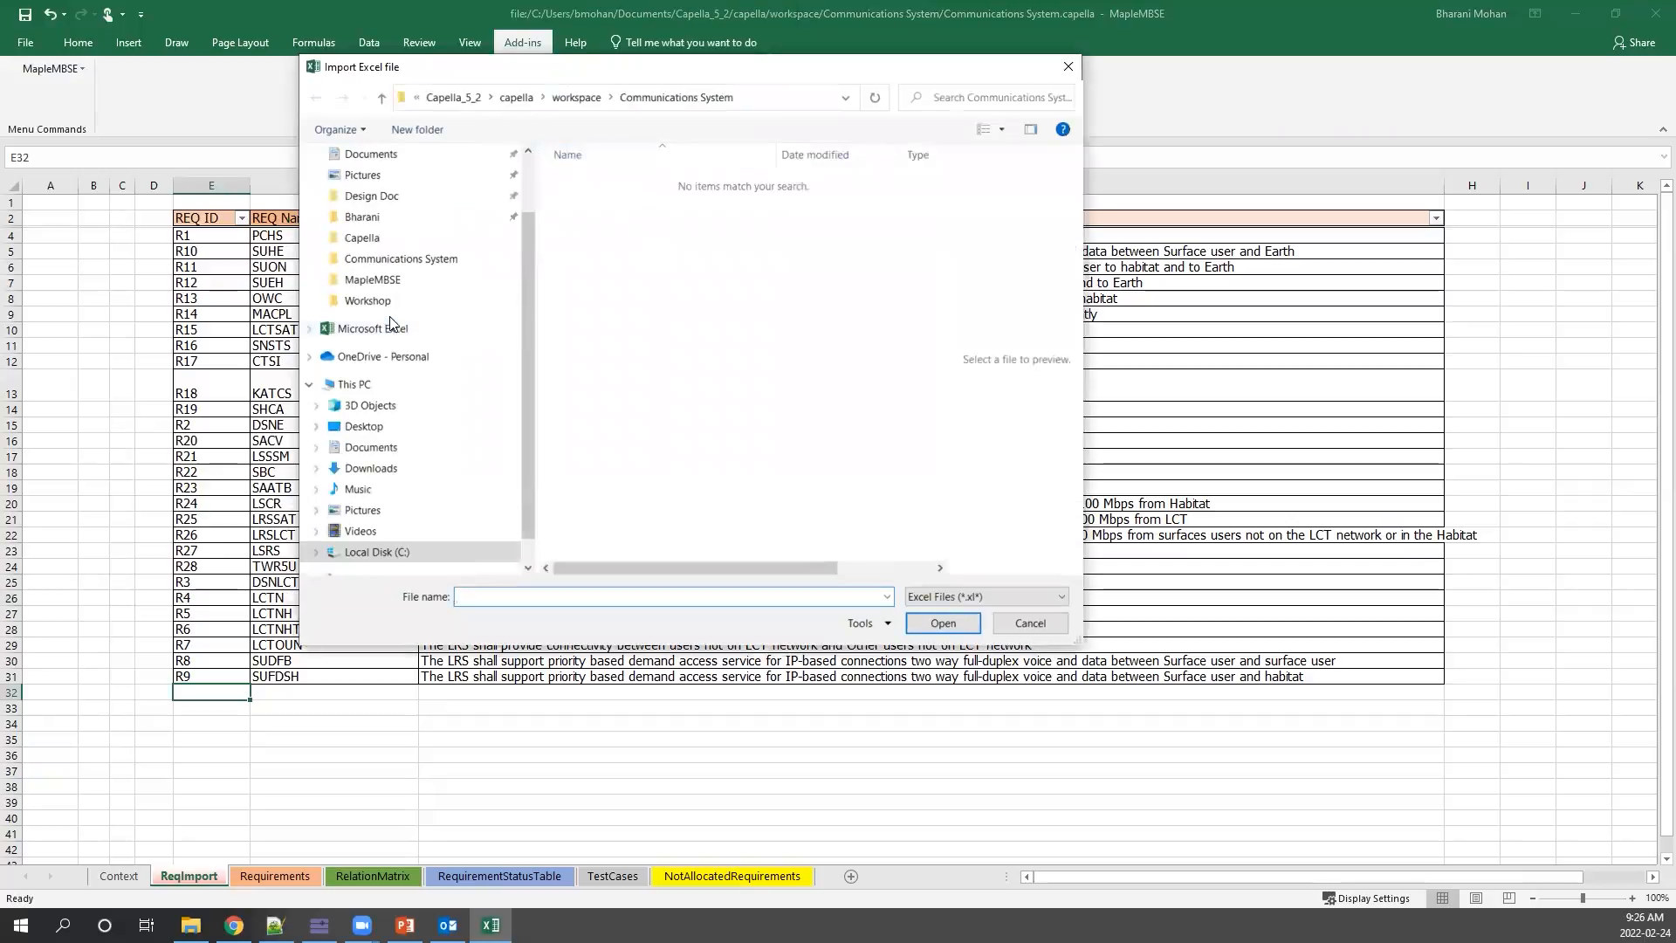
{"action": "left_click", "coordinate": [384, 301]}
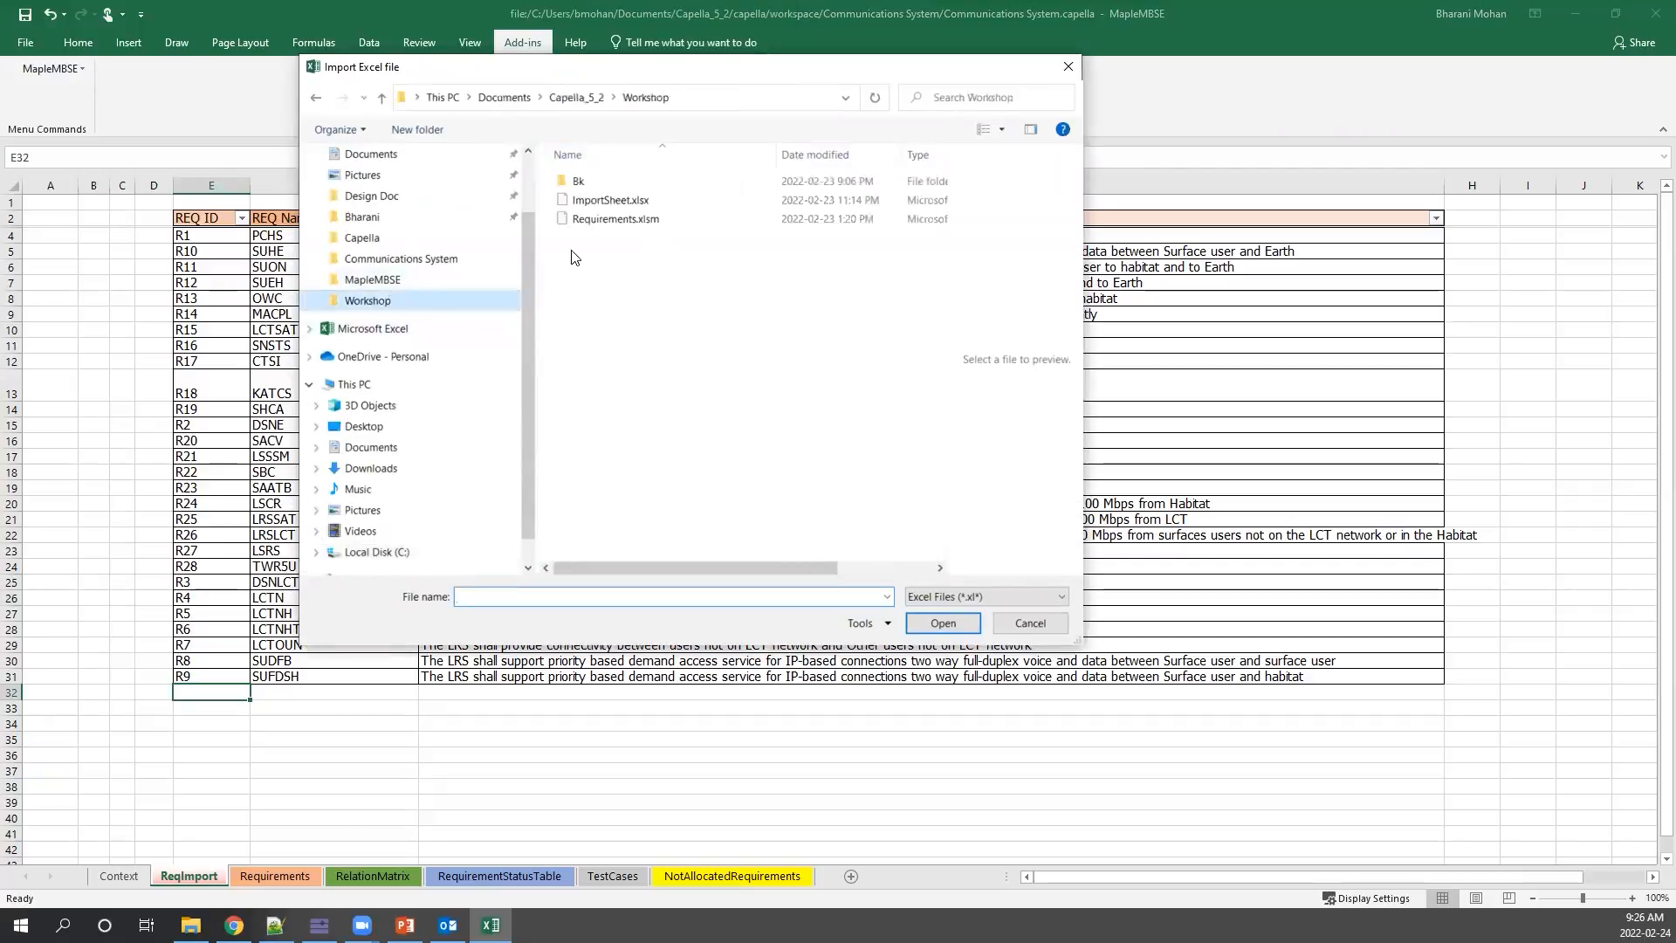
{"action": "left_click", "coordinate": [611, 201]}
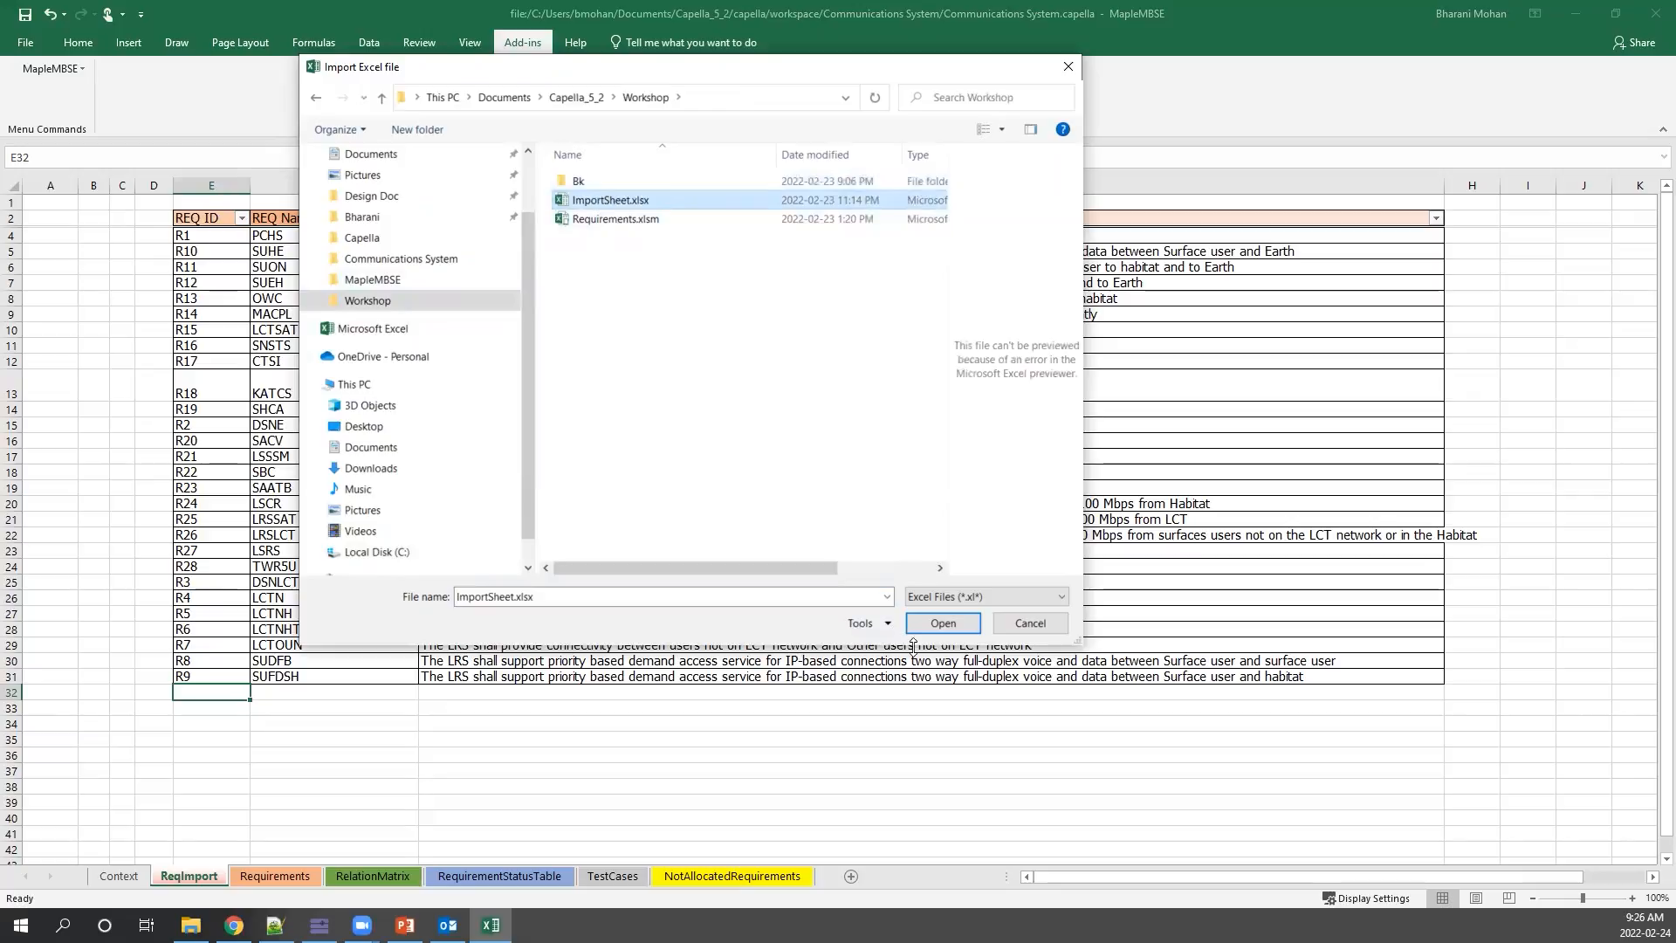
{"action": "left_click", "coordinate": [939, 627]}
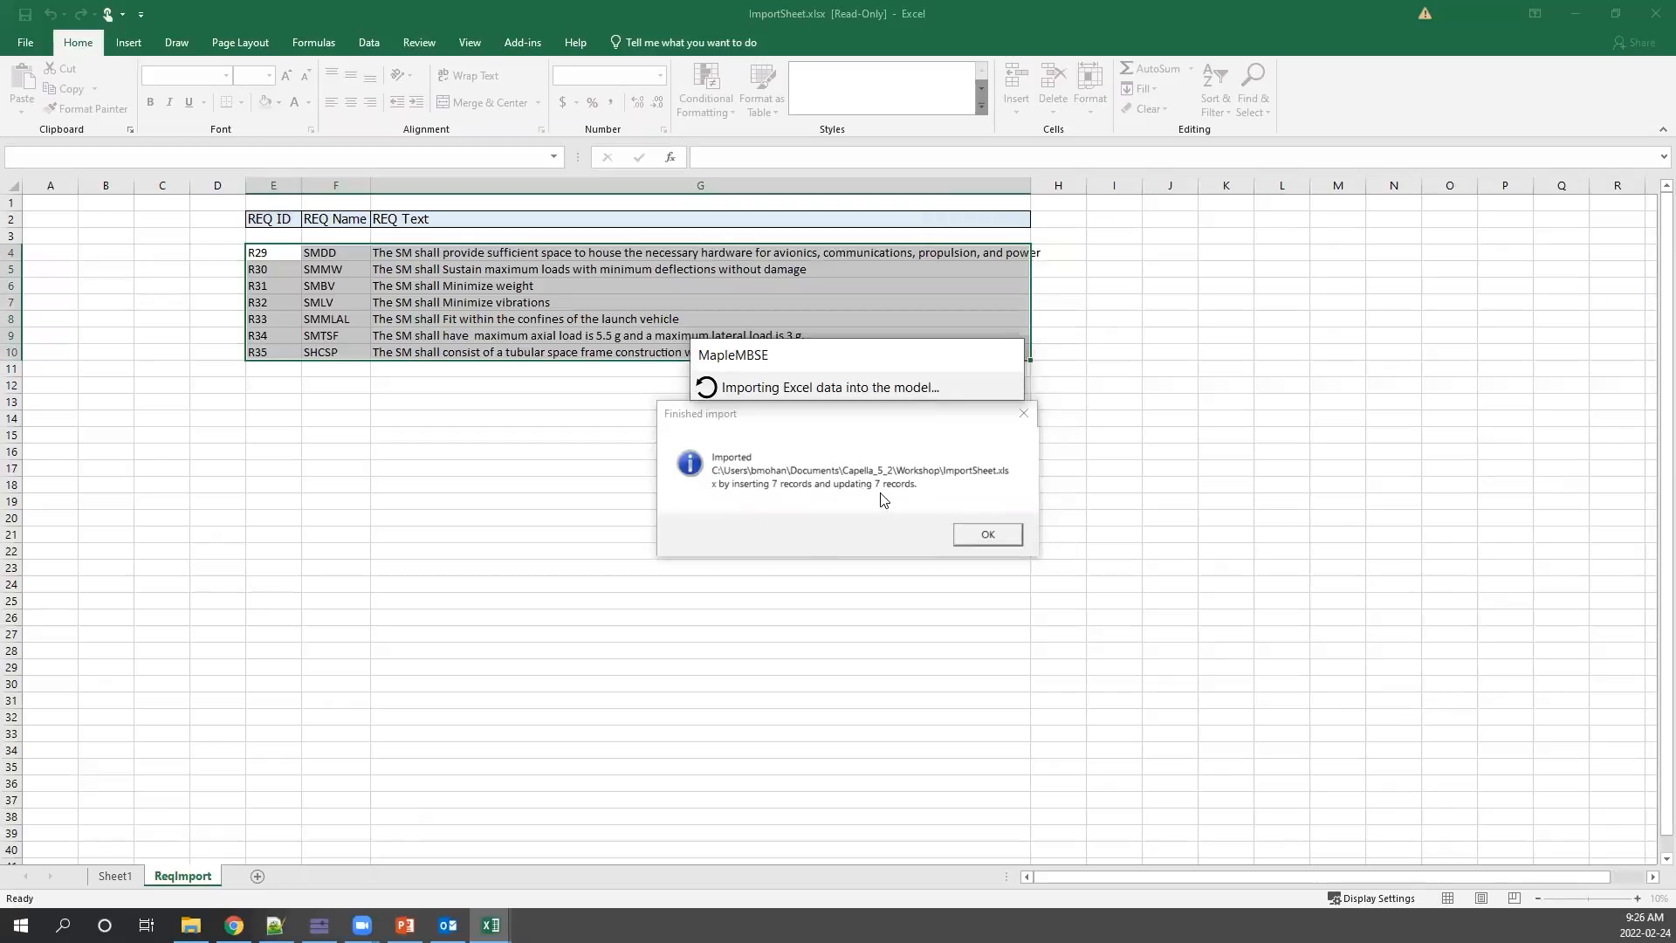
{"action": "left_click", "coordinate": [992, 533]}
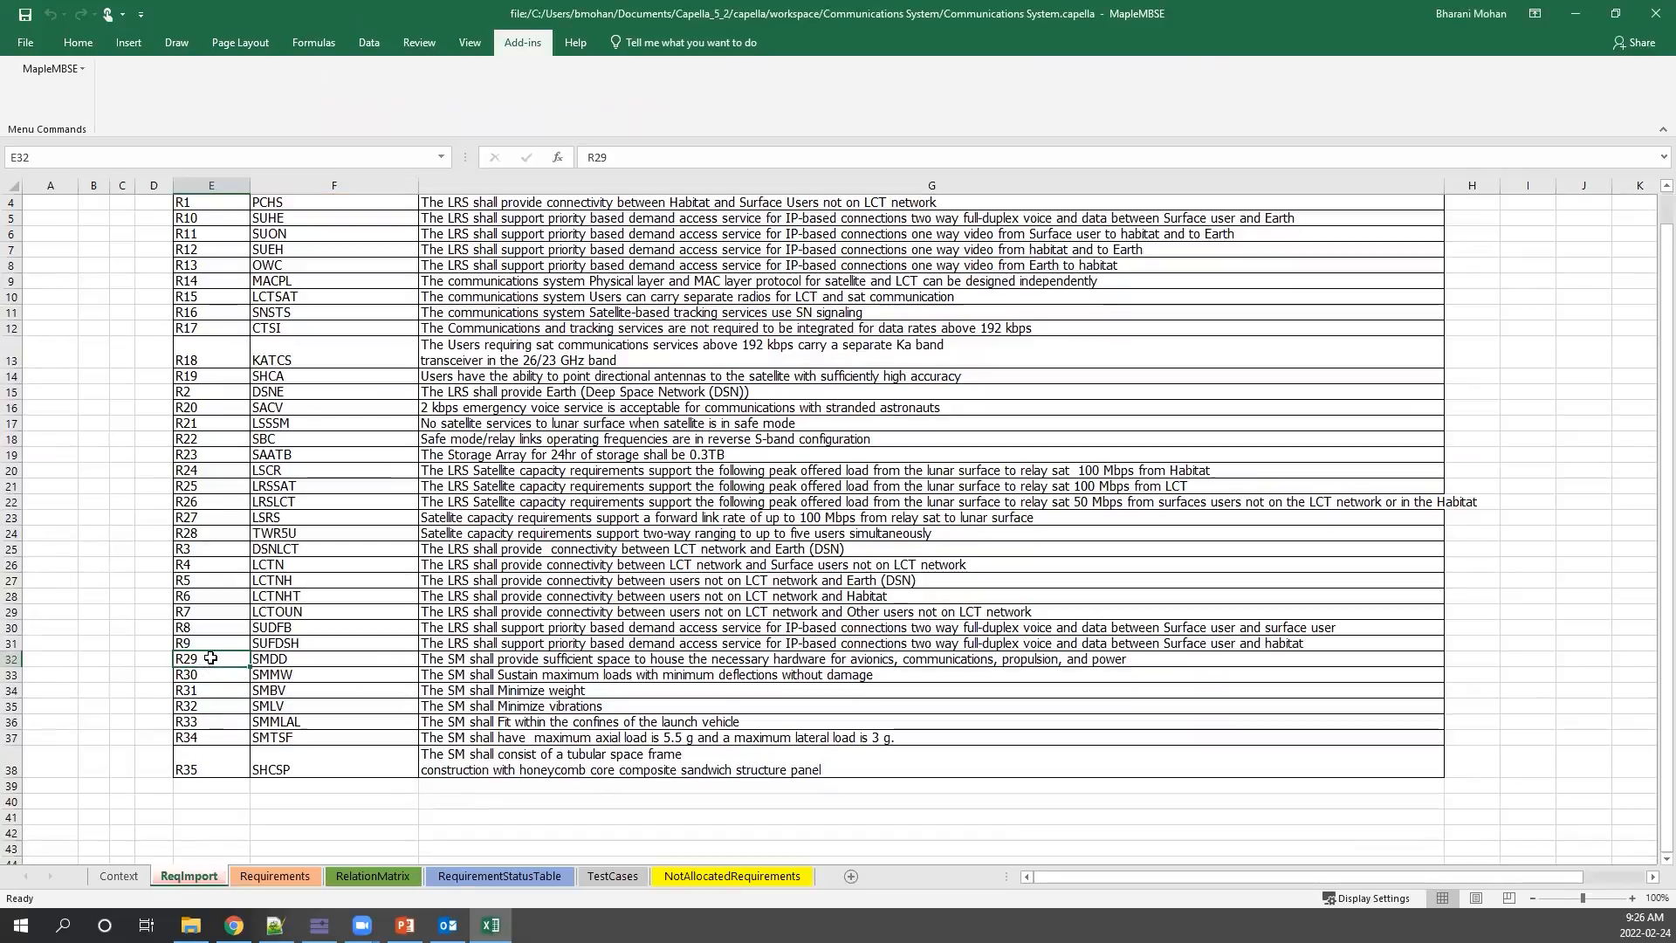
{"action": "left_click_drag", "start_coordinate": [210, 662], "coordinate": [766, 774]}
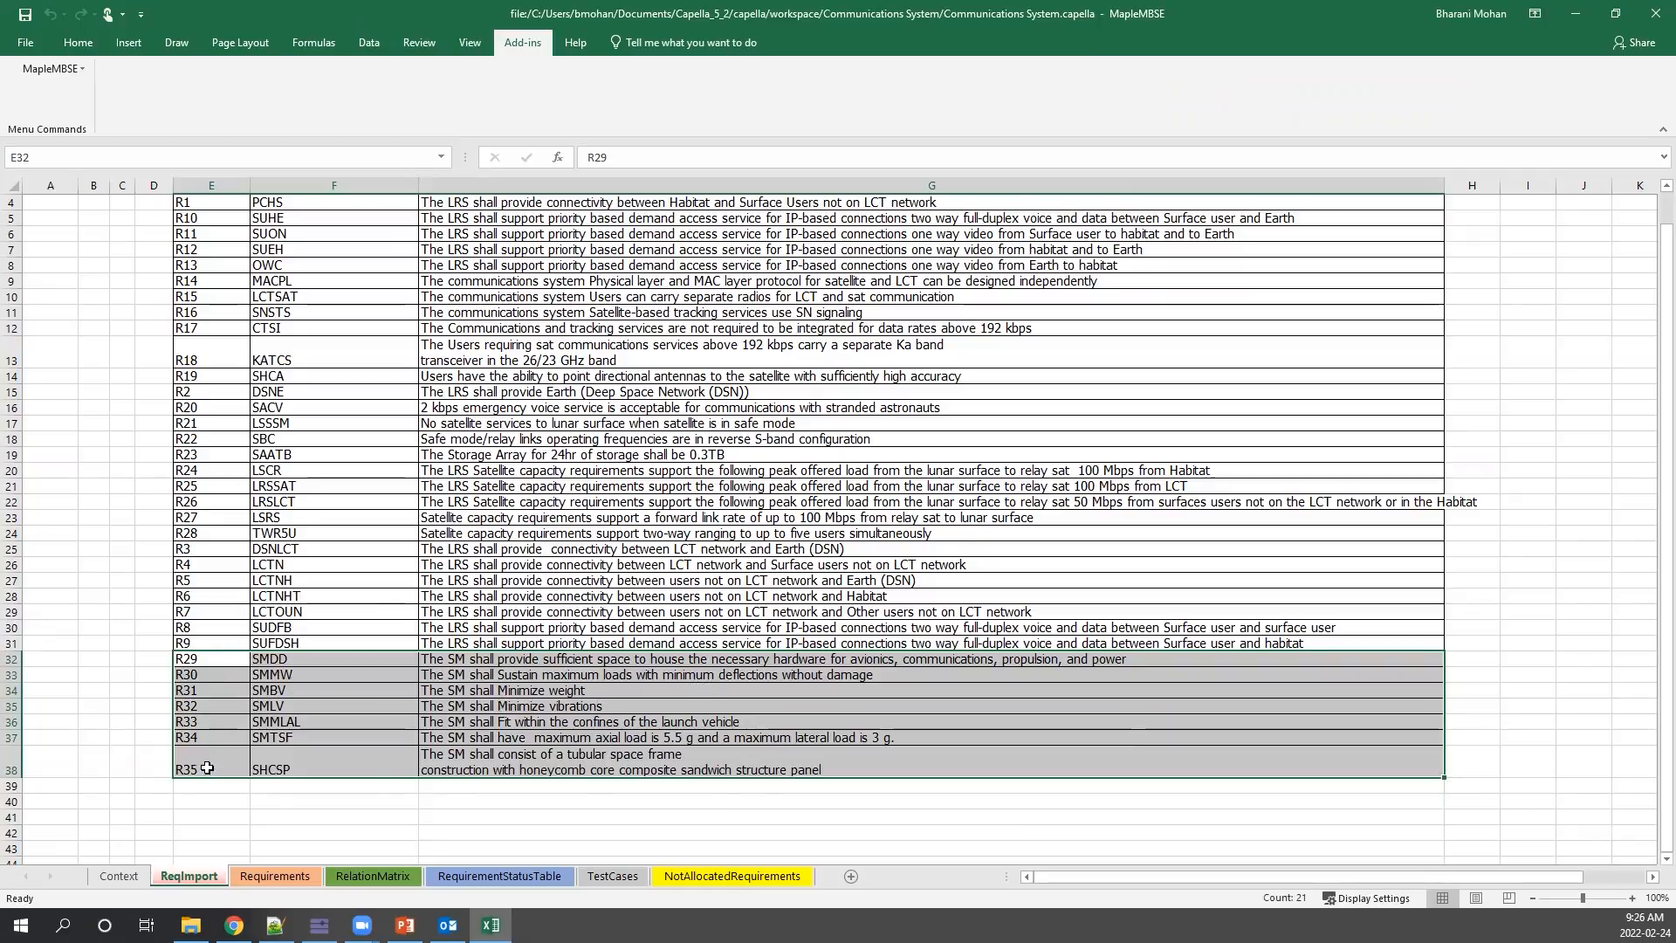
Open the Requirements worksheet and view the imported requirements R29 to R35 at the end of the table.
{"action": "left_click", "coordinate": [278, 875]}
{"action": "scroll", "coordinate": [262, 768], "scroll_direction": "down", "scroll_amount": 5}
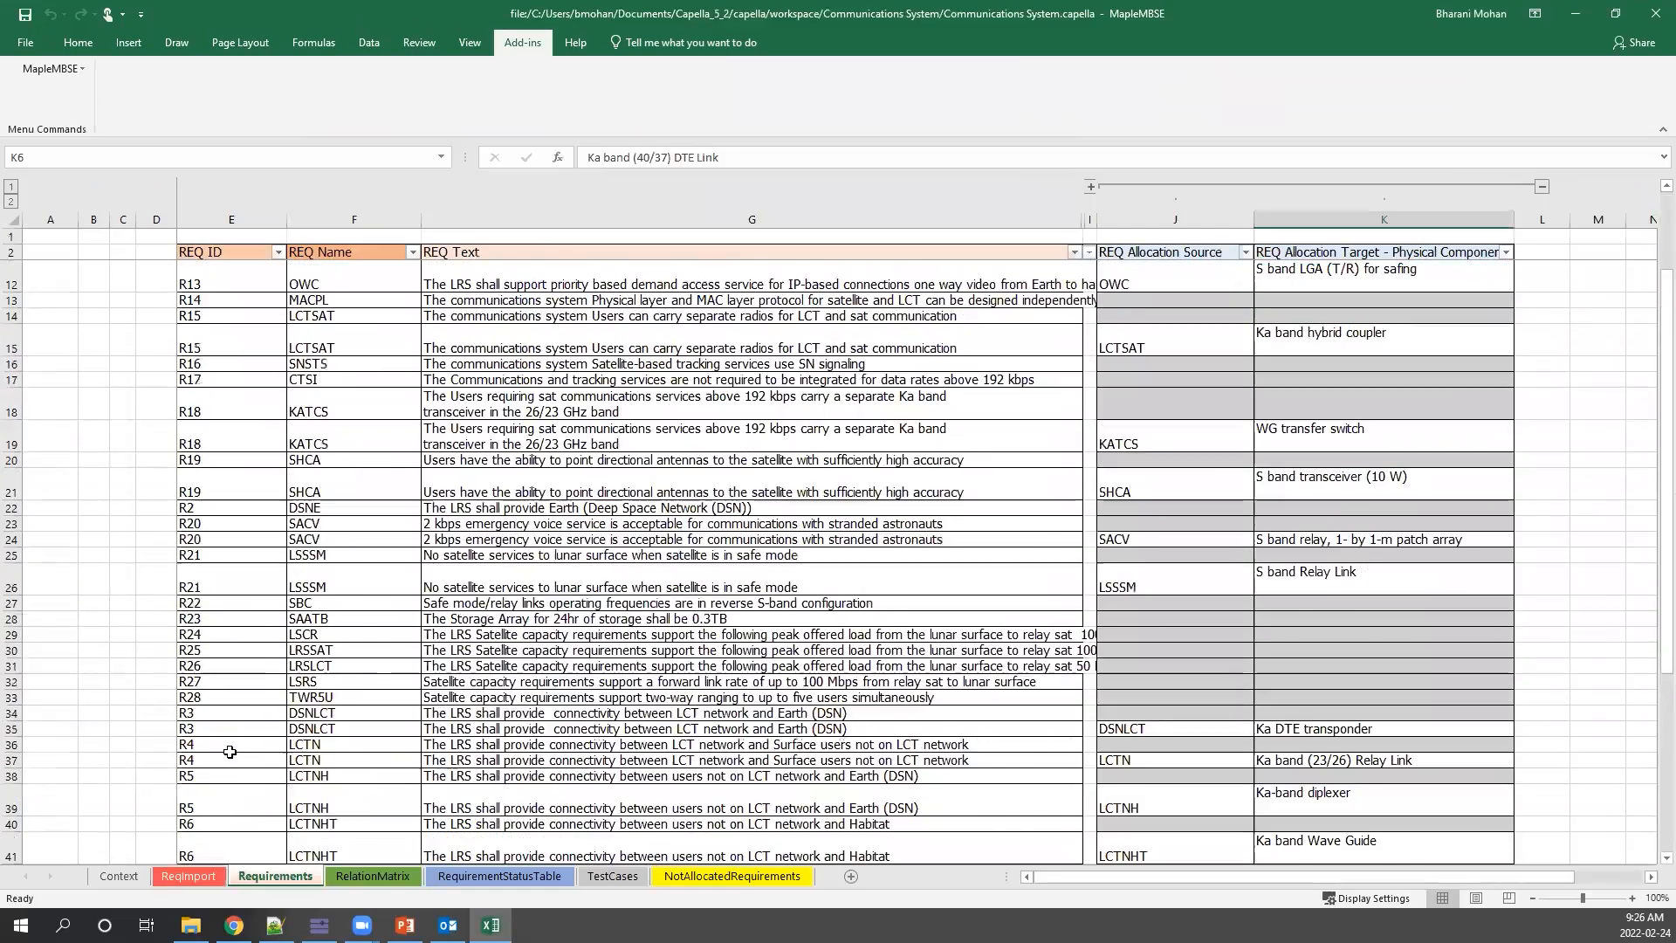
{"action": "scroll", "coordinate": [287, 792], "scroll_direction": "down", "scroll_amount": 7}
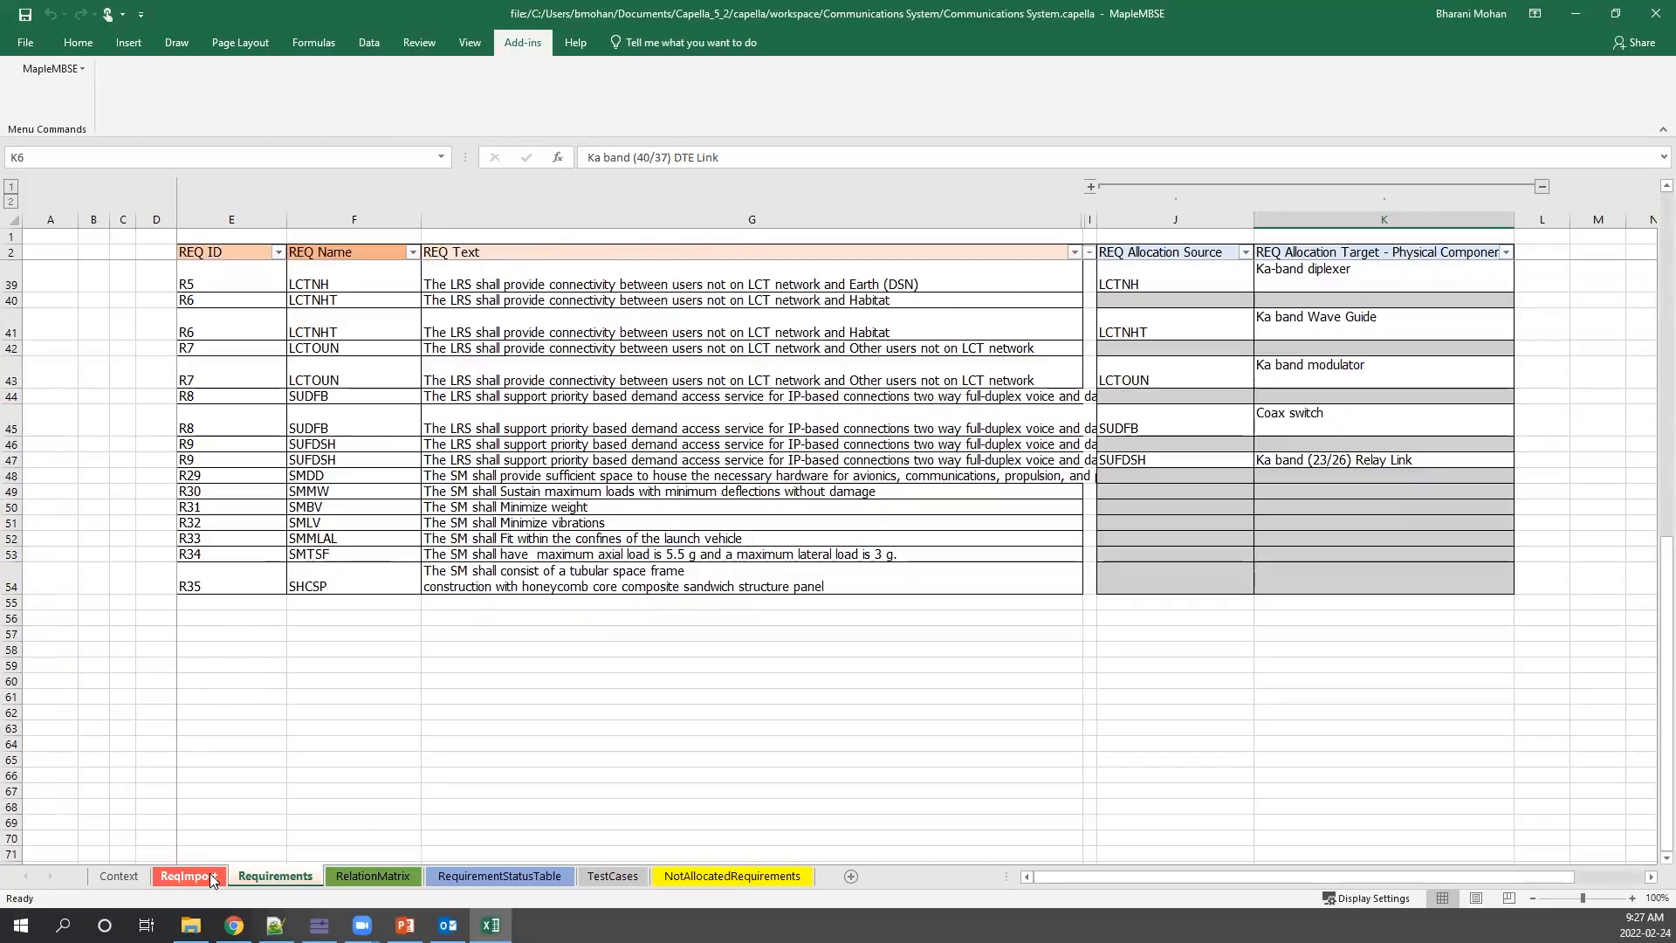
Collapse the REQ allocation columns, expand the REQ Type column, and review the types down to R35.
{"action": "left_click", "coordinate": [1541, 186]}
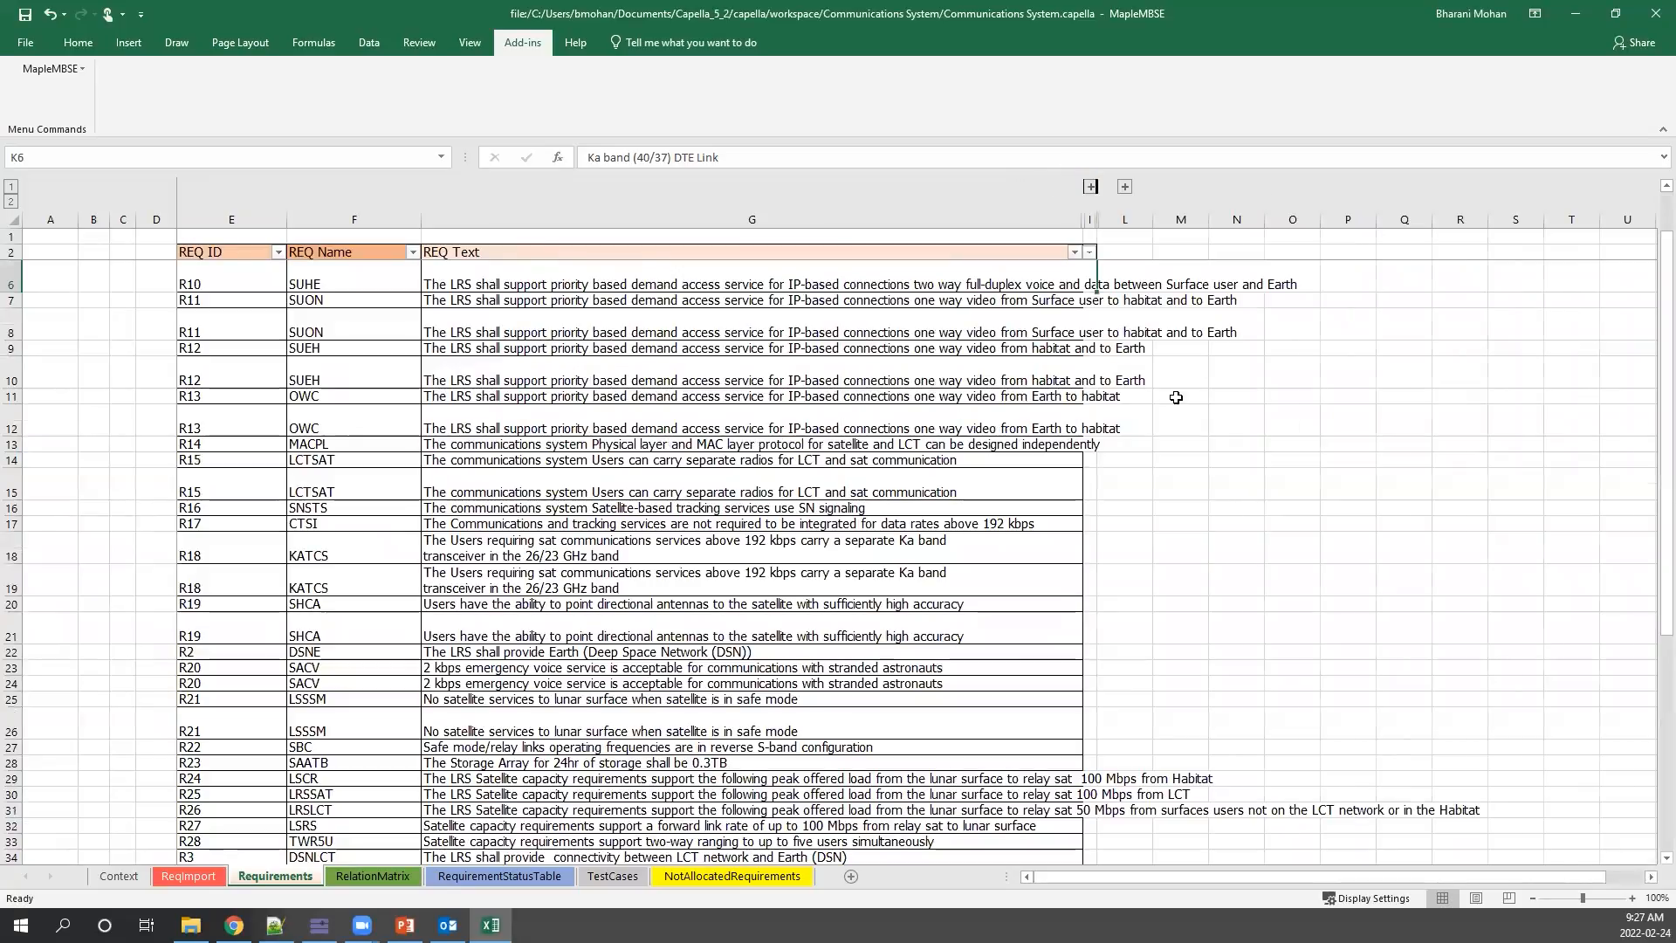
{"action": "left_click", "coordinate": [1091, 185]}
{"action": "scroll", "coordinate": [834, 487], "scroll_direction": "down", "scroll_amount": 8}
{"action": "scroll", "coordinate": [1165, 437], "scroll_direction": "up", "scroll_amount": 5}
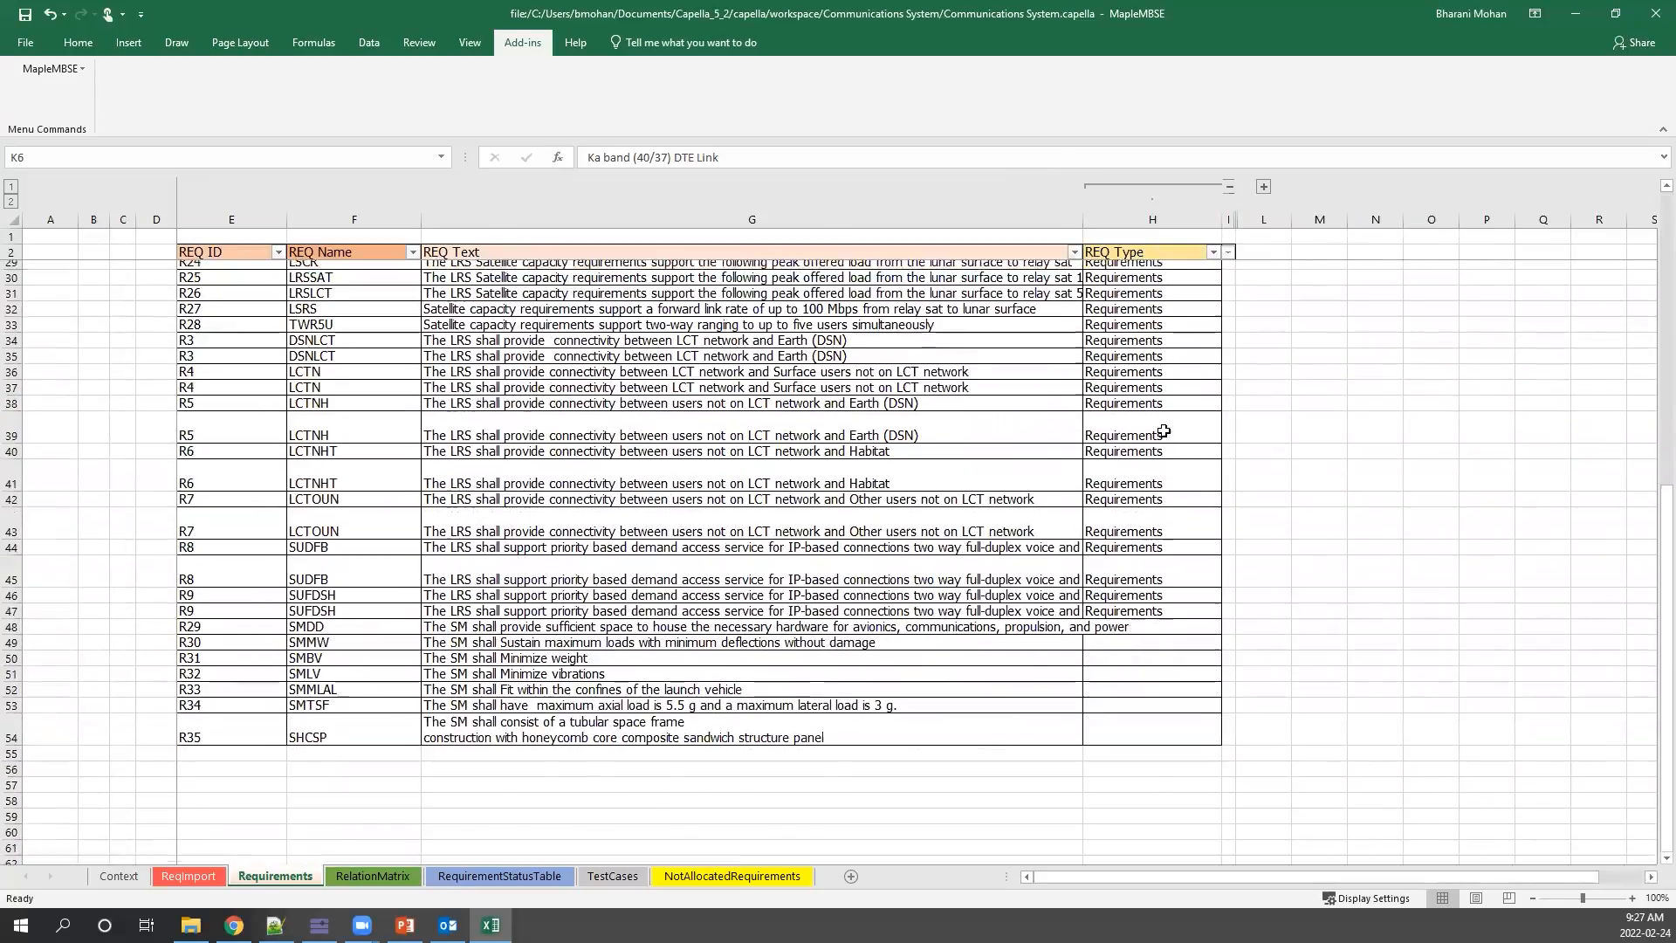
{"action": "scroll", "coordinate": [1165, 436], "scroll_direction": "up", "scroll_amount": 3}
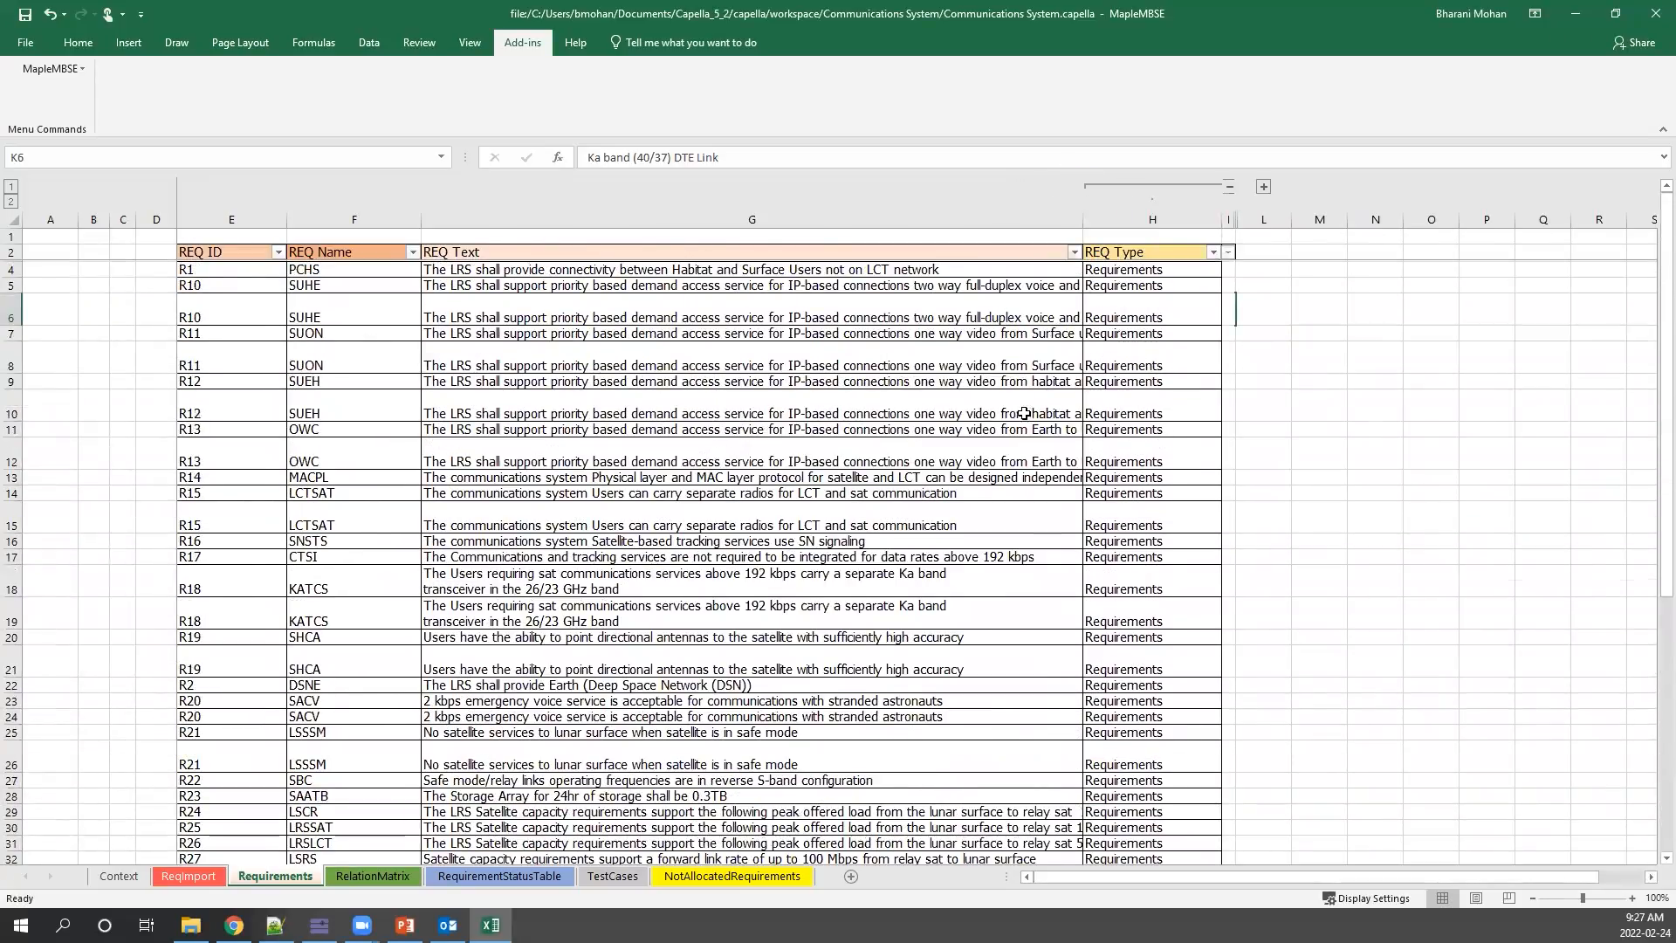
{"action": "scroll", "coordinate": [1030, 436], "scroll_direction": "down", "scroll_amount": 3}
{"action": "scroll", "coordinate": [1034, 453], "scroll_direction": "down", "scroll_amount": 4}
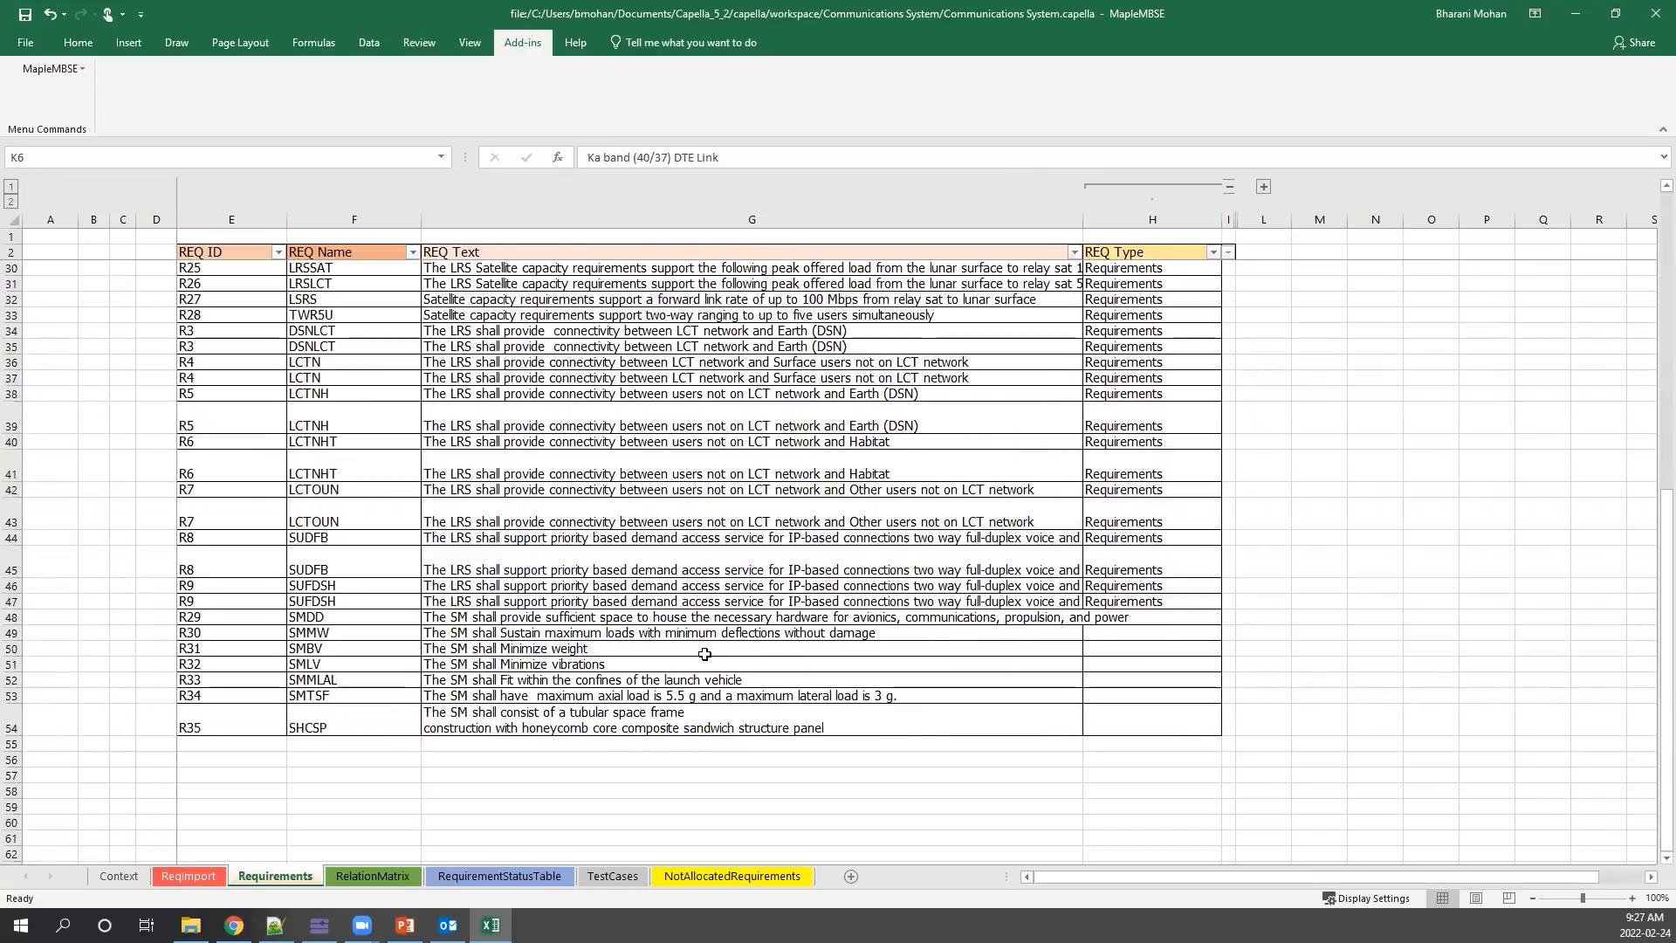
Fill the REQ Type value Requirements down from the last R9 row to requirements R29 through R35.
{"action": "left_click_drag", "start_coordinate": [226, 614], "coordinate": [998, 731]}
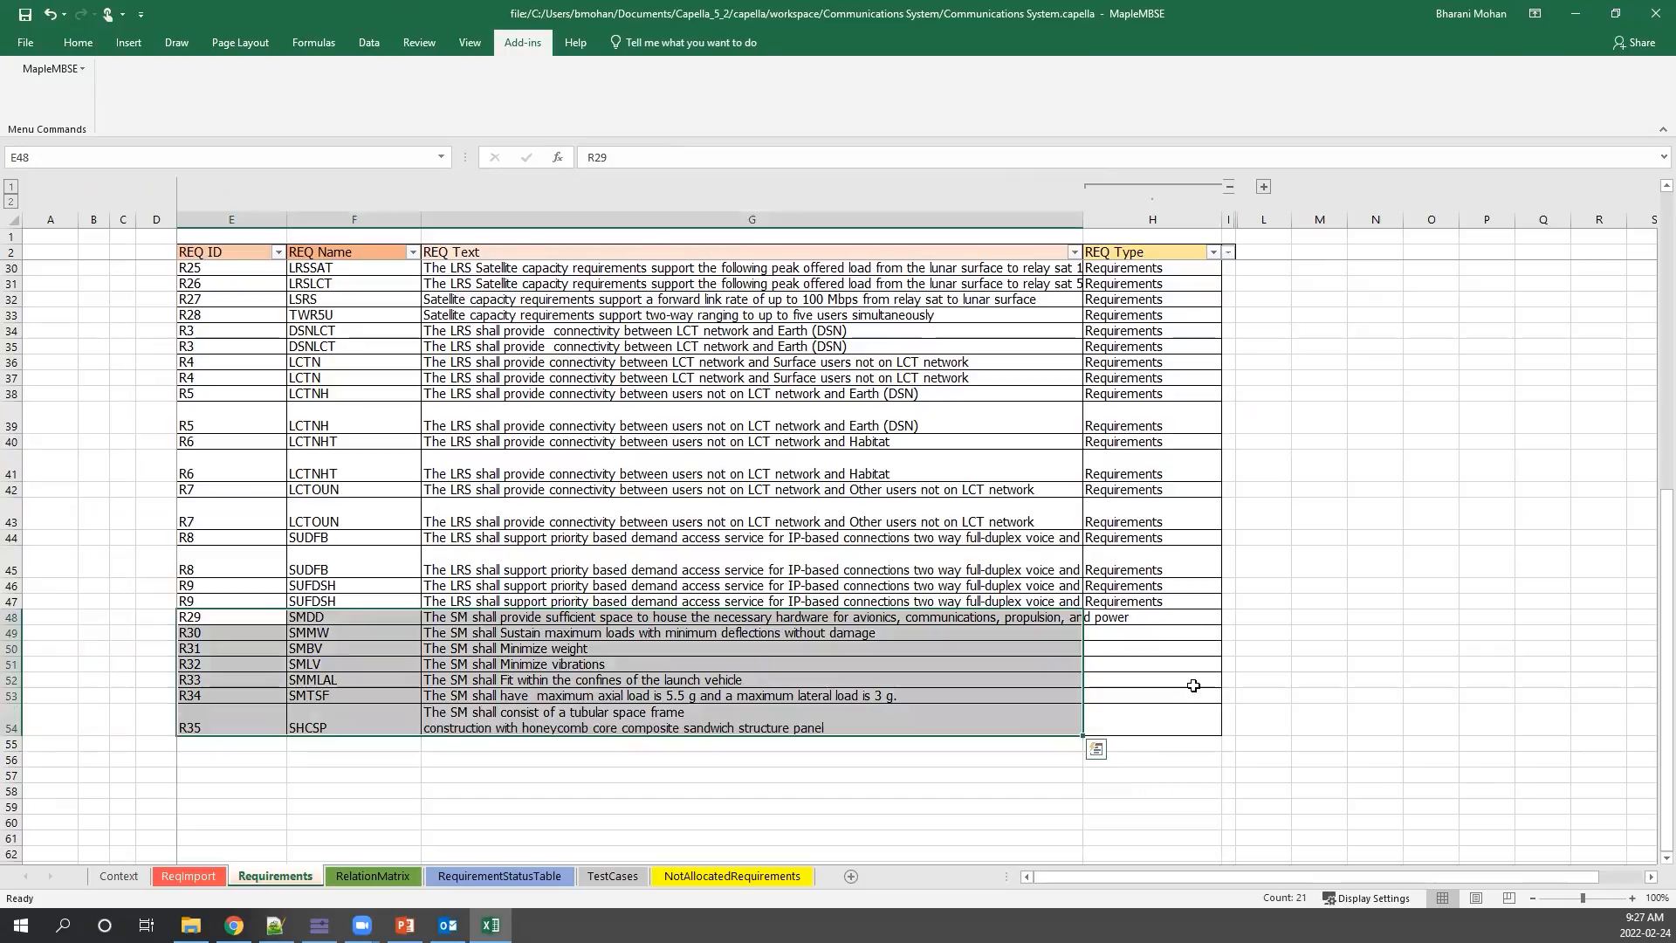
{"action": "left_click", "coordinate": [1167, 605]}
{"action": "left_click_drag", "start_coordinate": [1221, 608], "coordinate": [1184, 737]}
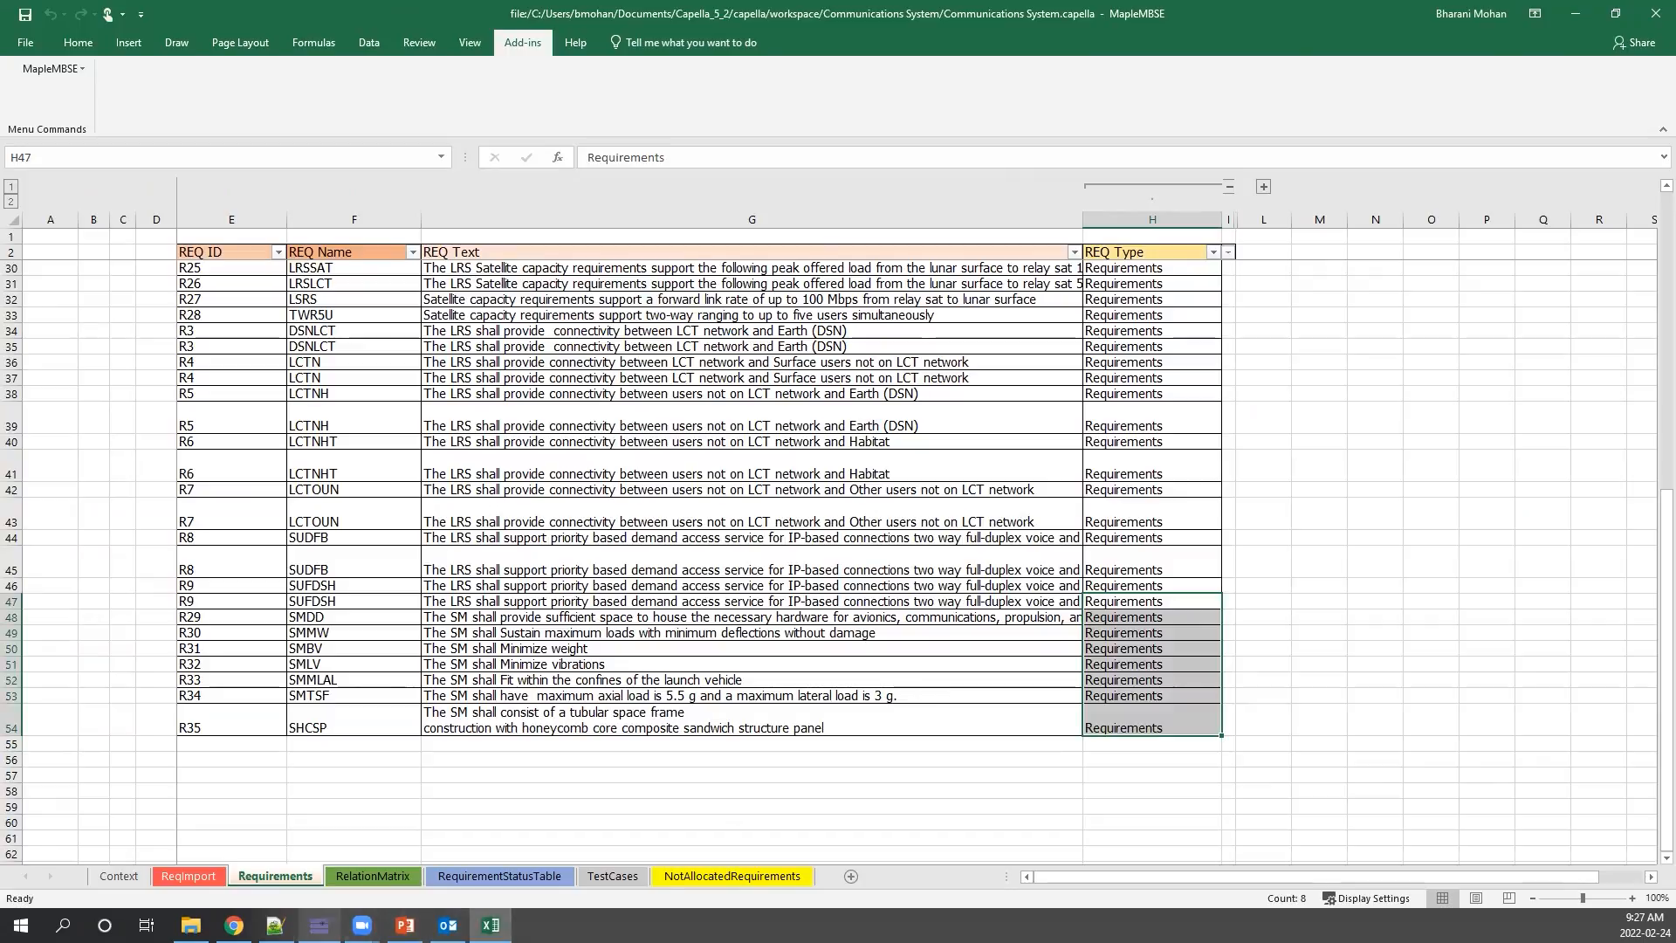
Switch to Capella, view the type in the SUEH requirement's properties, cancel without changes, and return to the workbook.
{"action": "left_click", "coordinate": [320, 926]}
{"action": "left_click", "coordinate": [214, 419]}
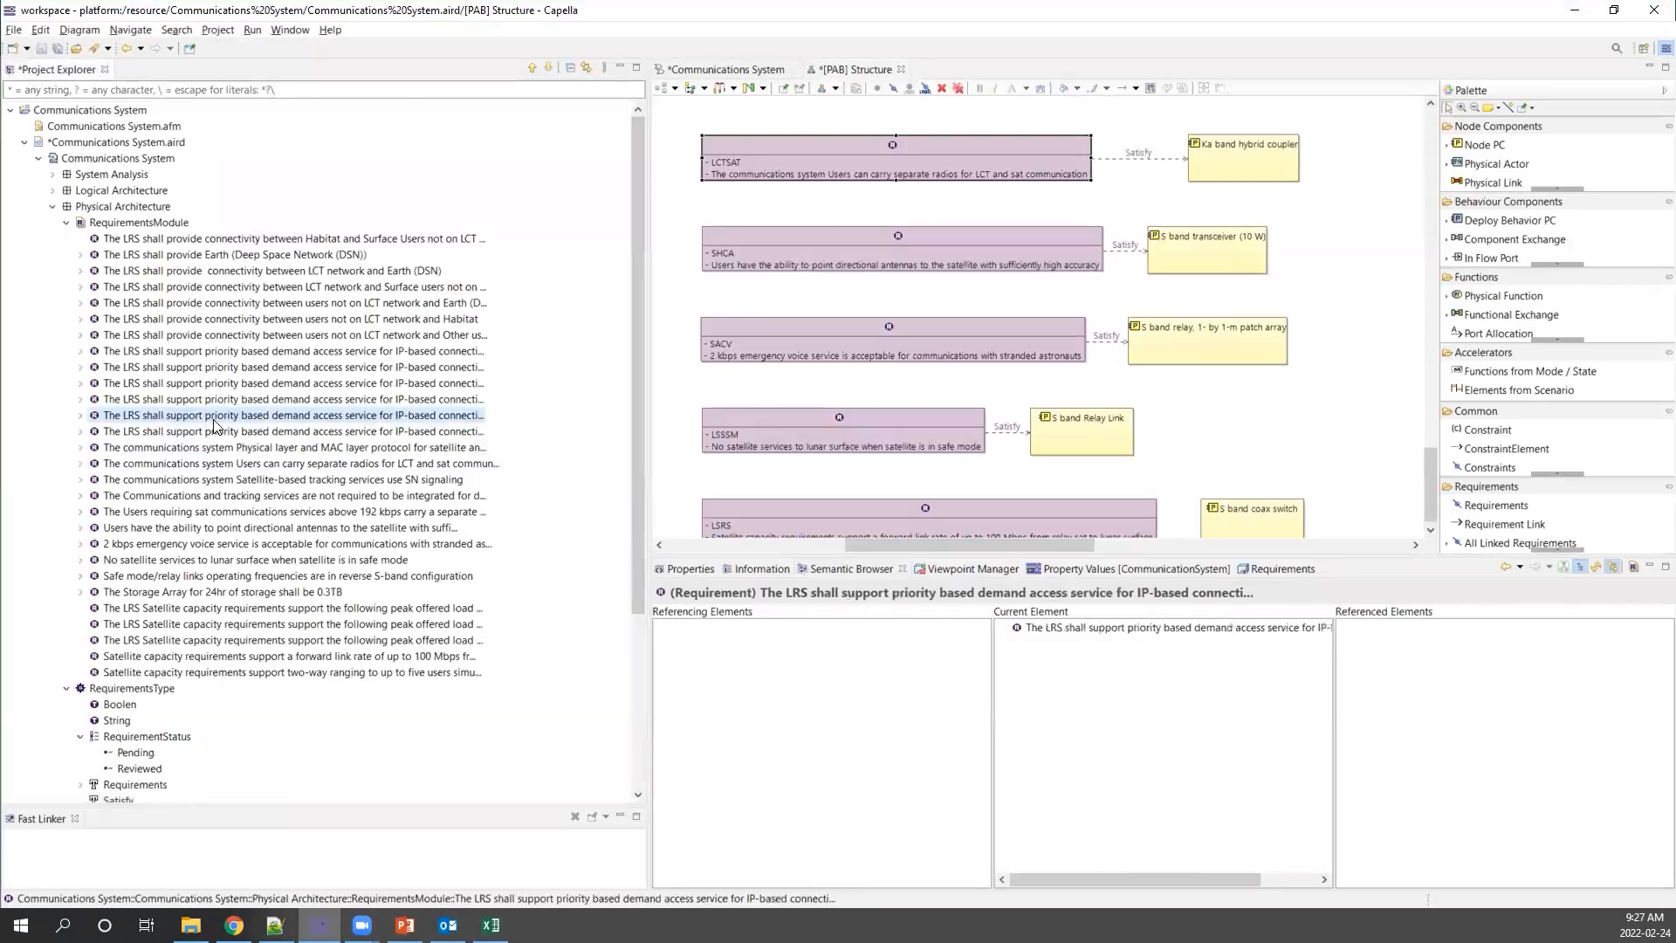
{"action": "double_click", "coordinate": [1016, 500]}
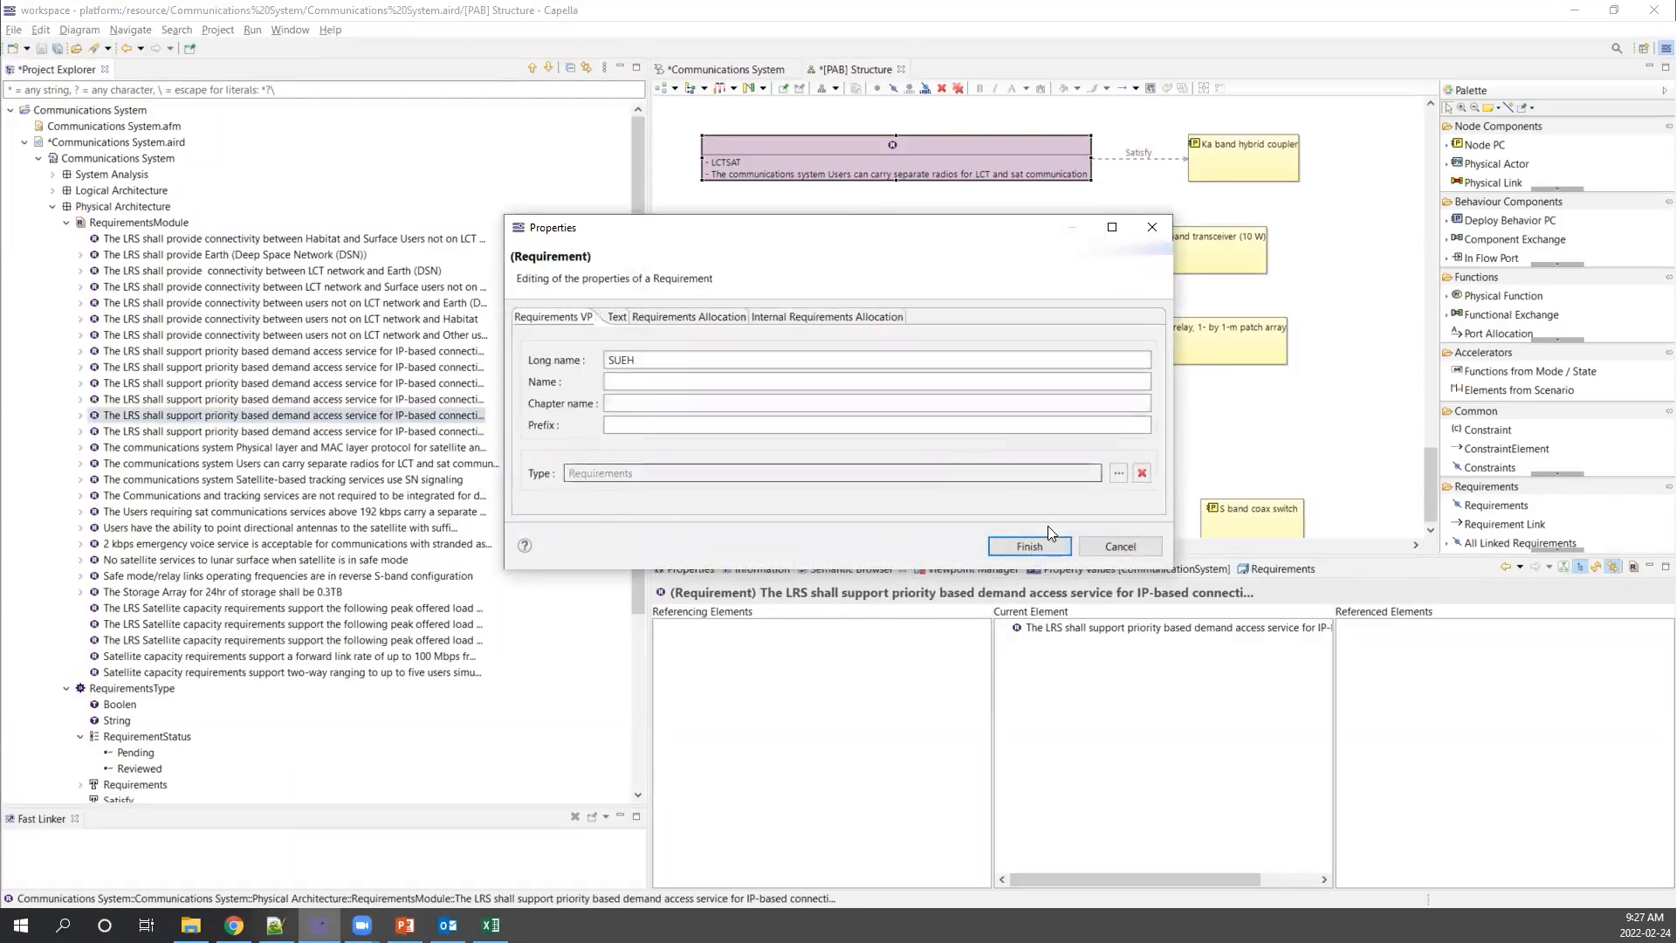
{"action": "left_click", "coordinate": [1113, 543]}
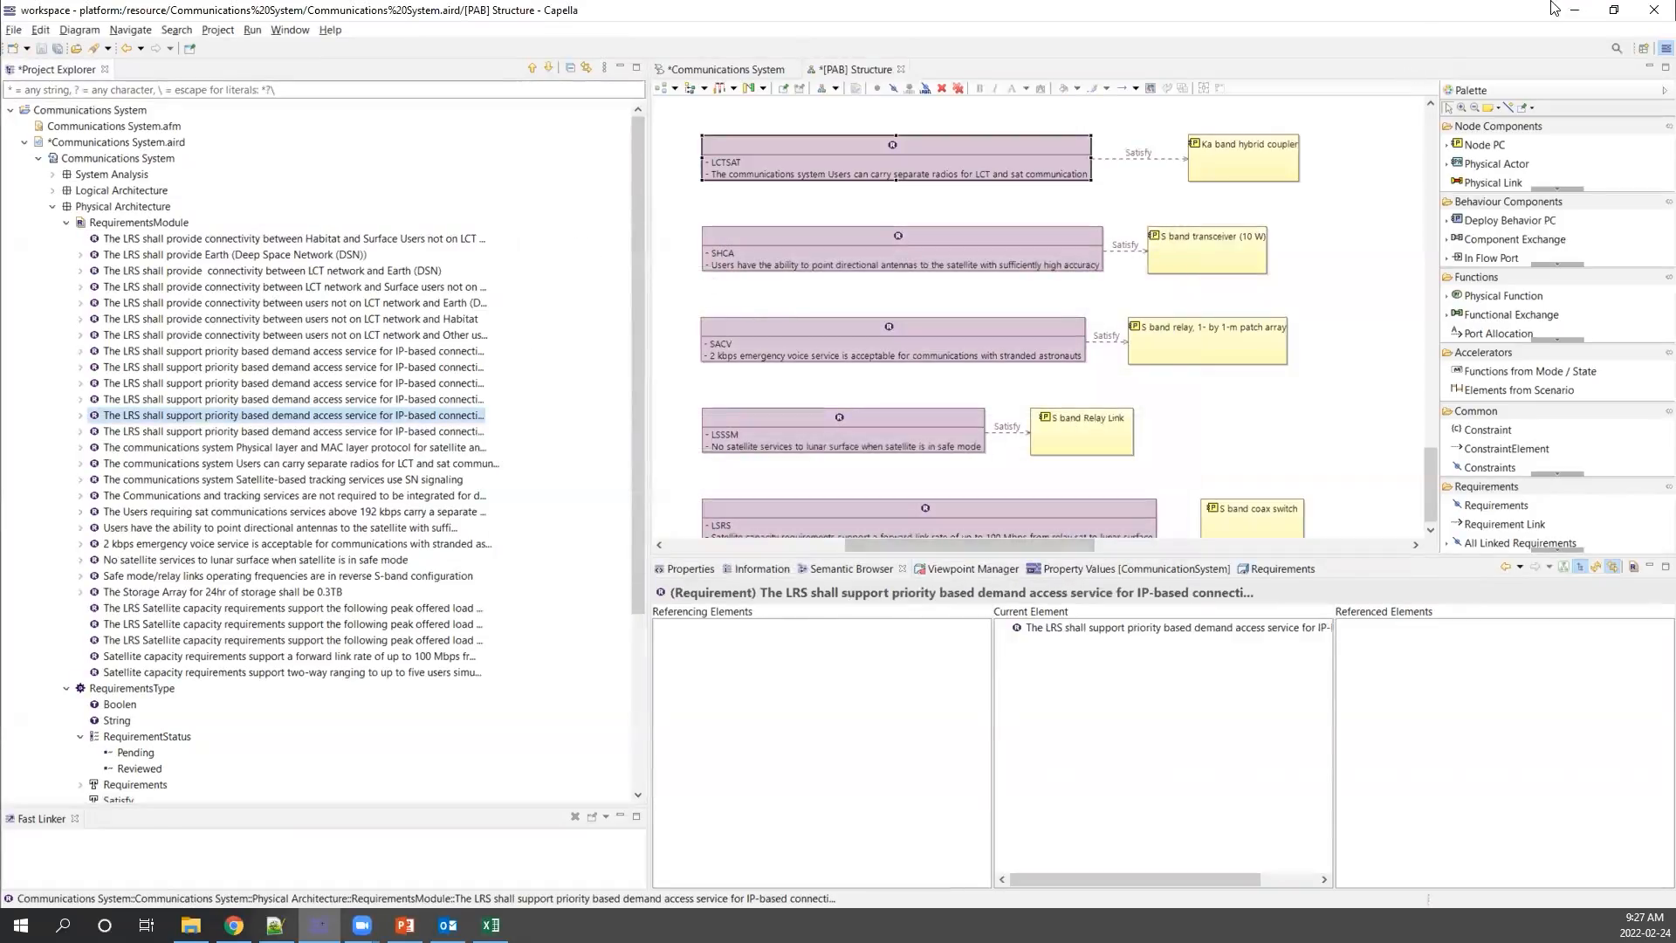
{"action": "left_click", "coordinate": [1574, 10]}
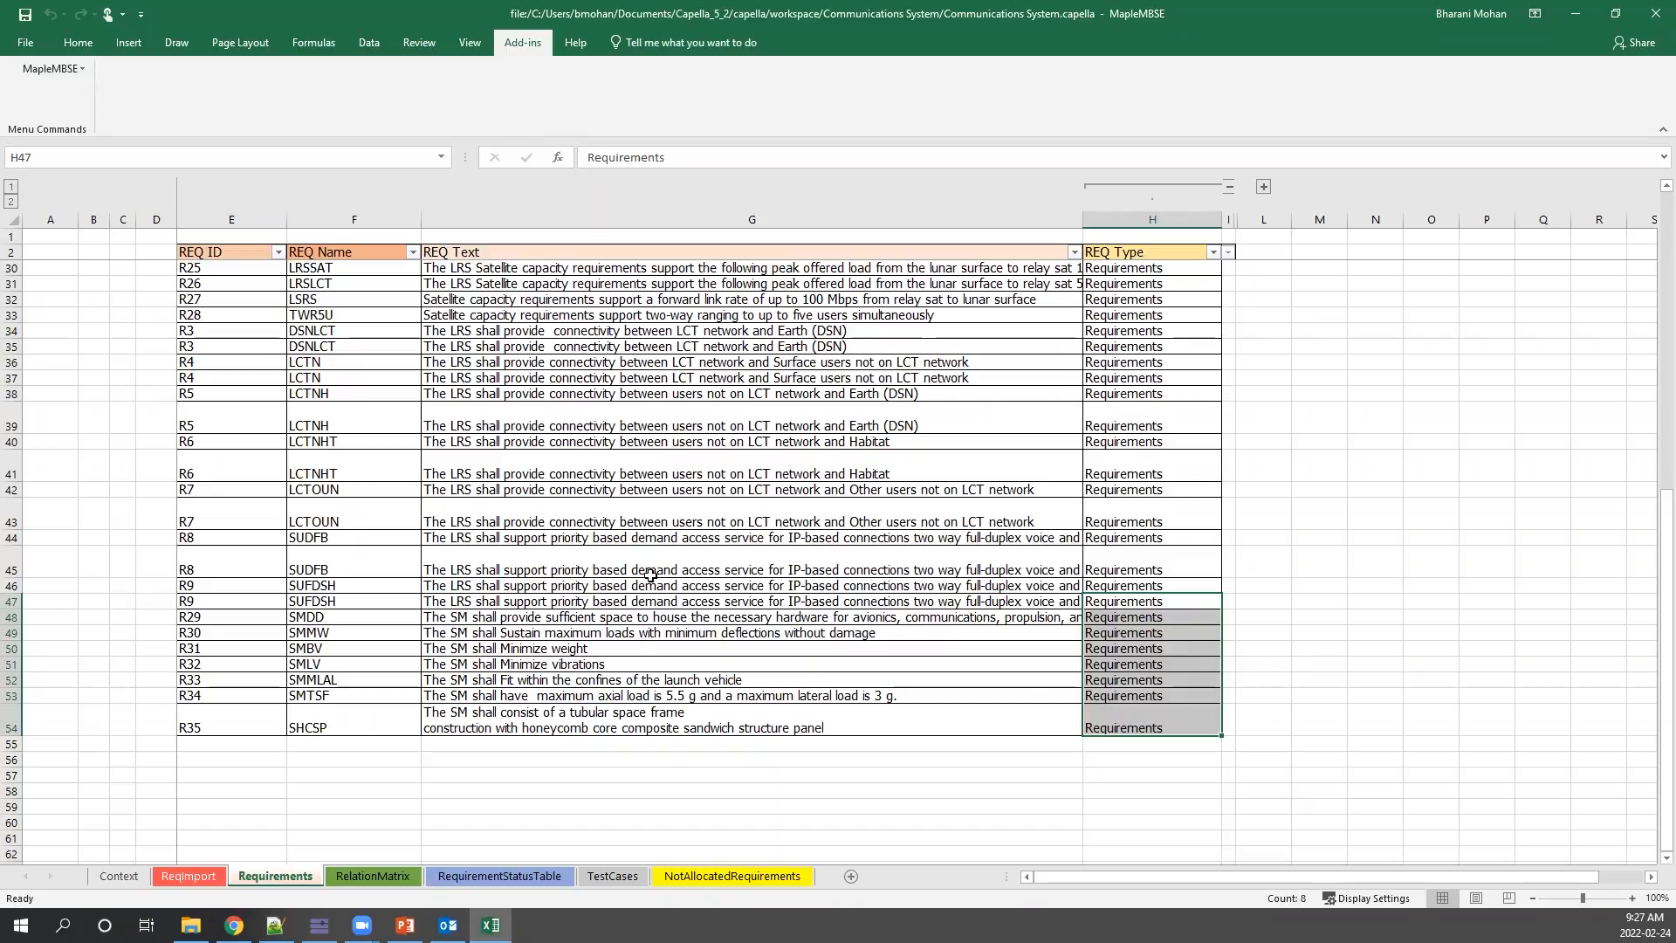
Highlight rows R29 to R35 in the worksheet, and check the end of the RequirementsModule list in Capella.
{"action": "left_click", "coordinate": [756, 822]}
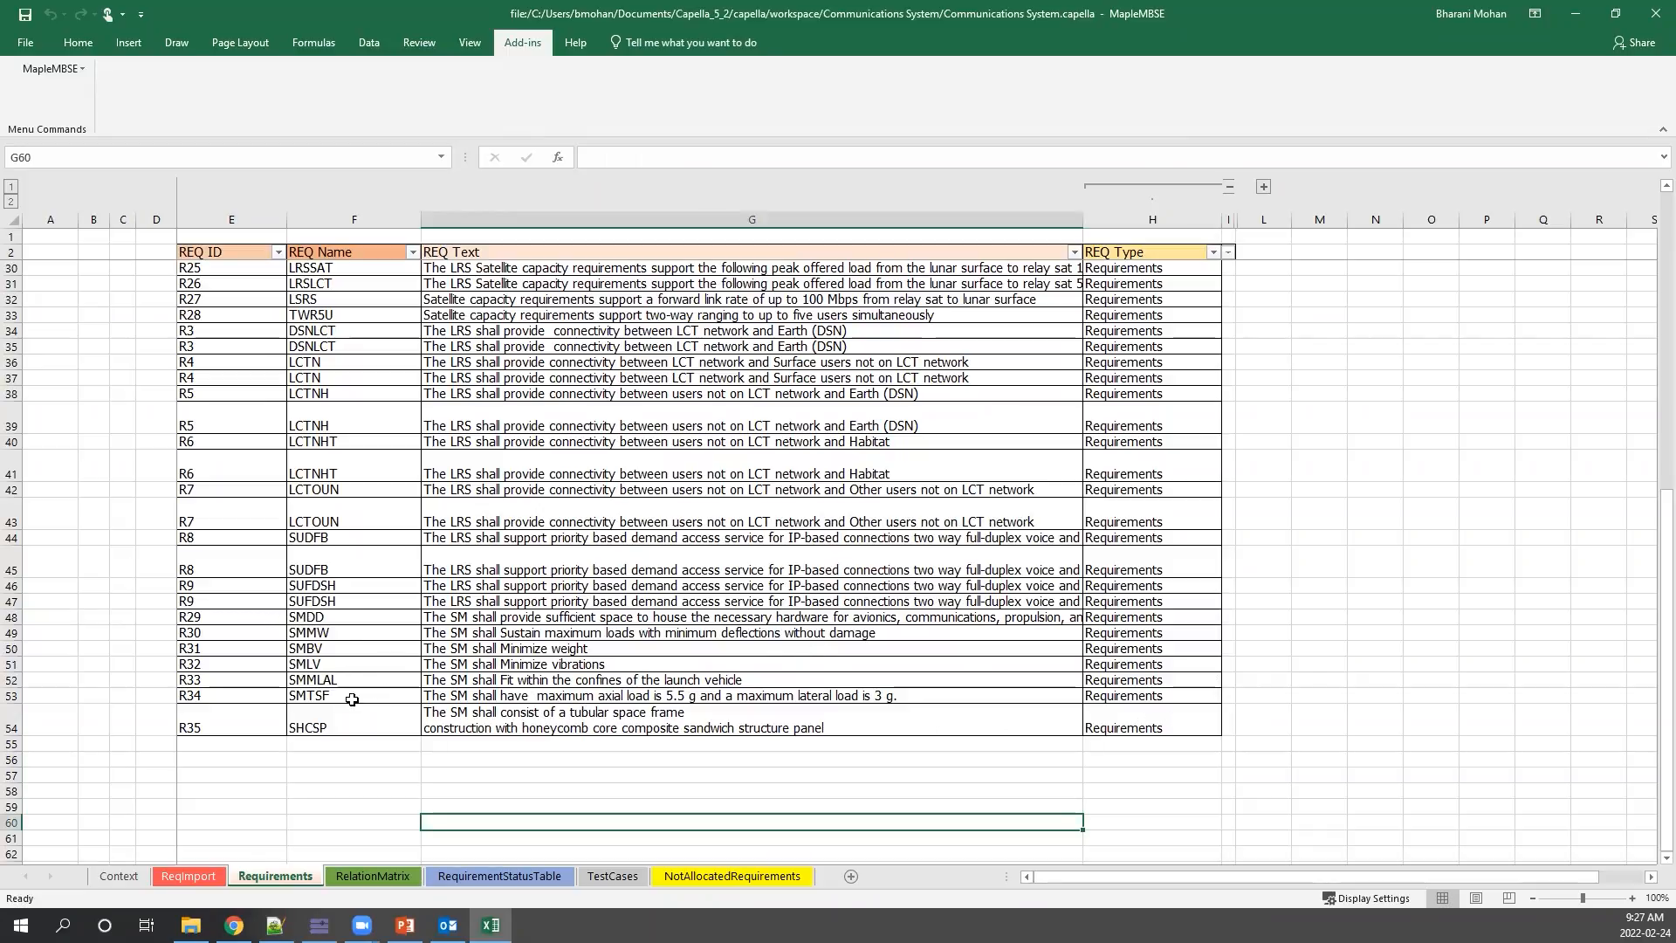
{"action": "left_click_drag", "start_coordinate": [194, 618], "coordinate": [1135, 728]}
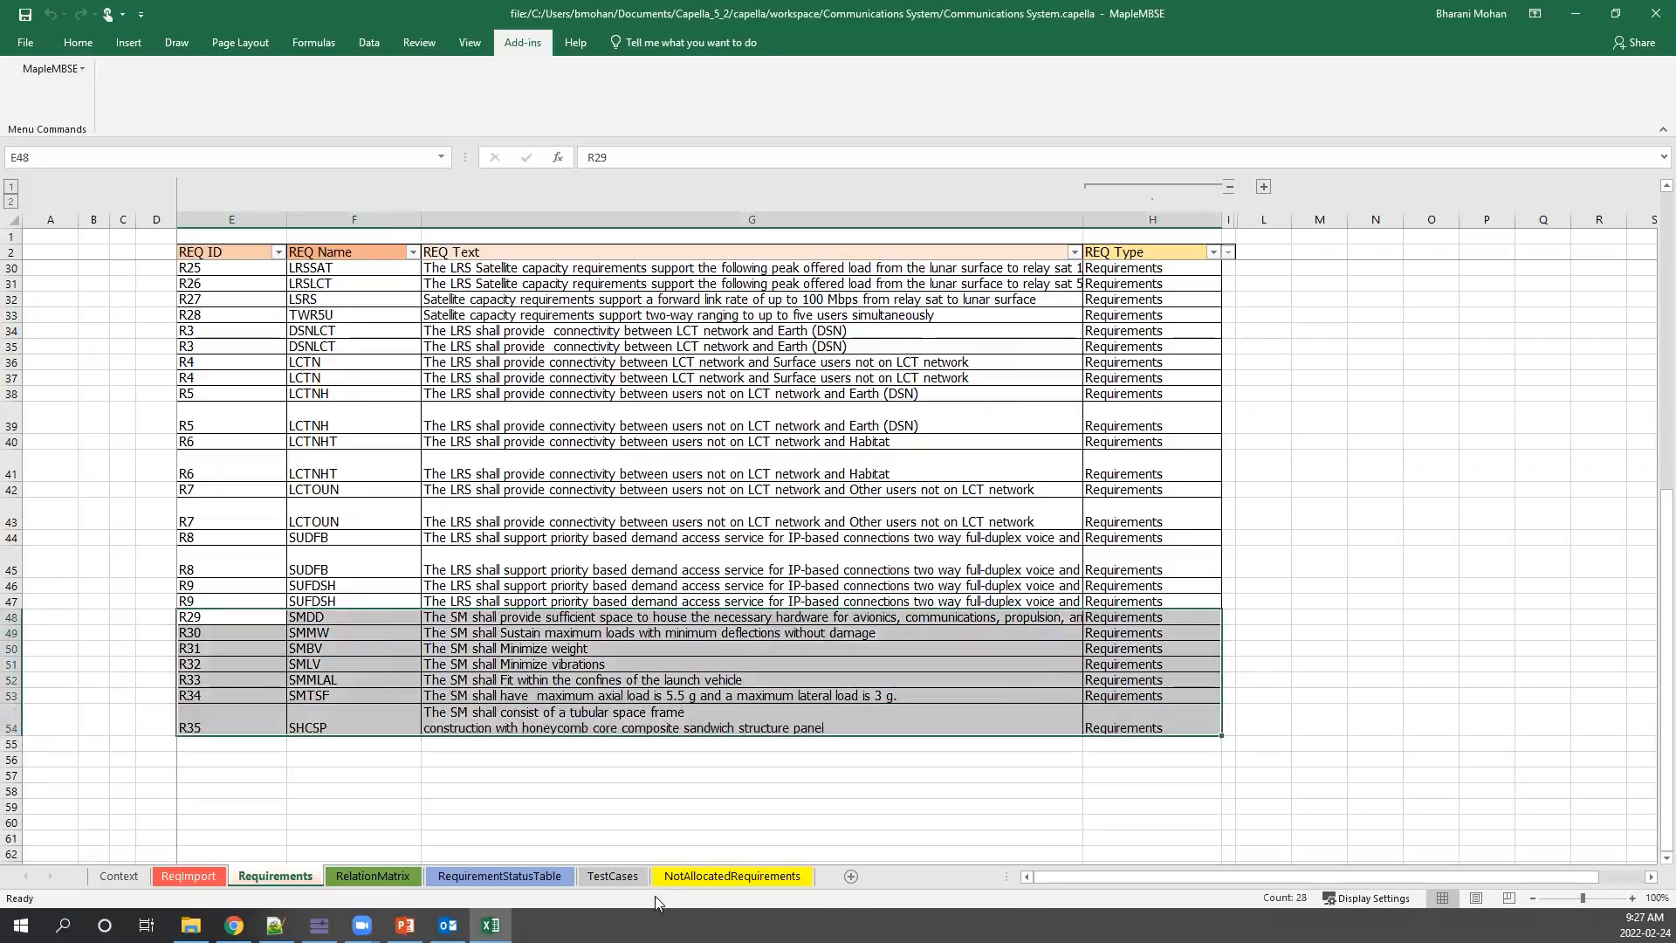
{"action": "left_click", "coordinate": [319, 925]}
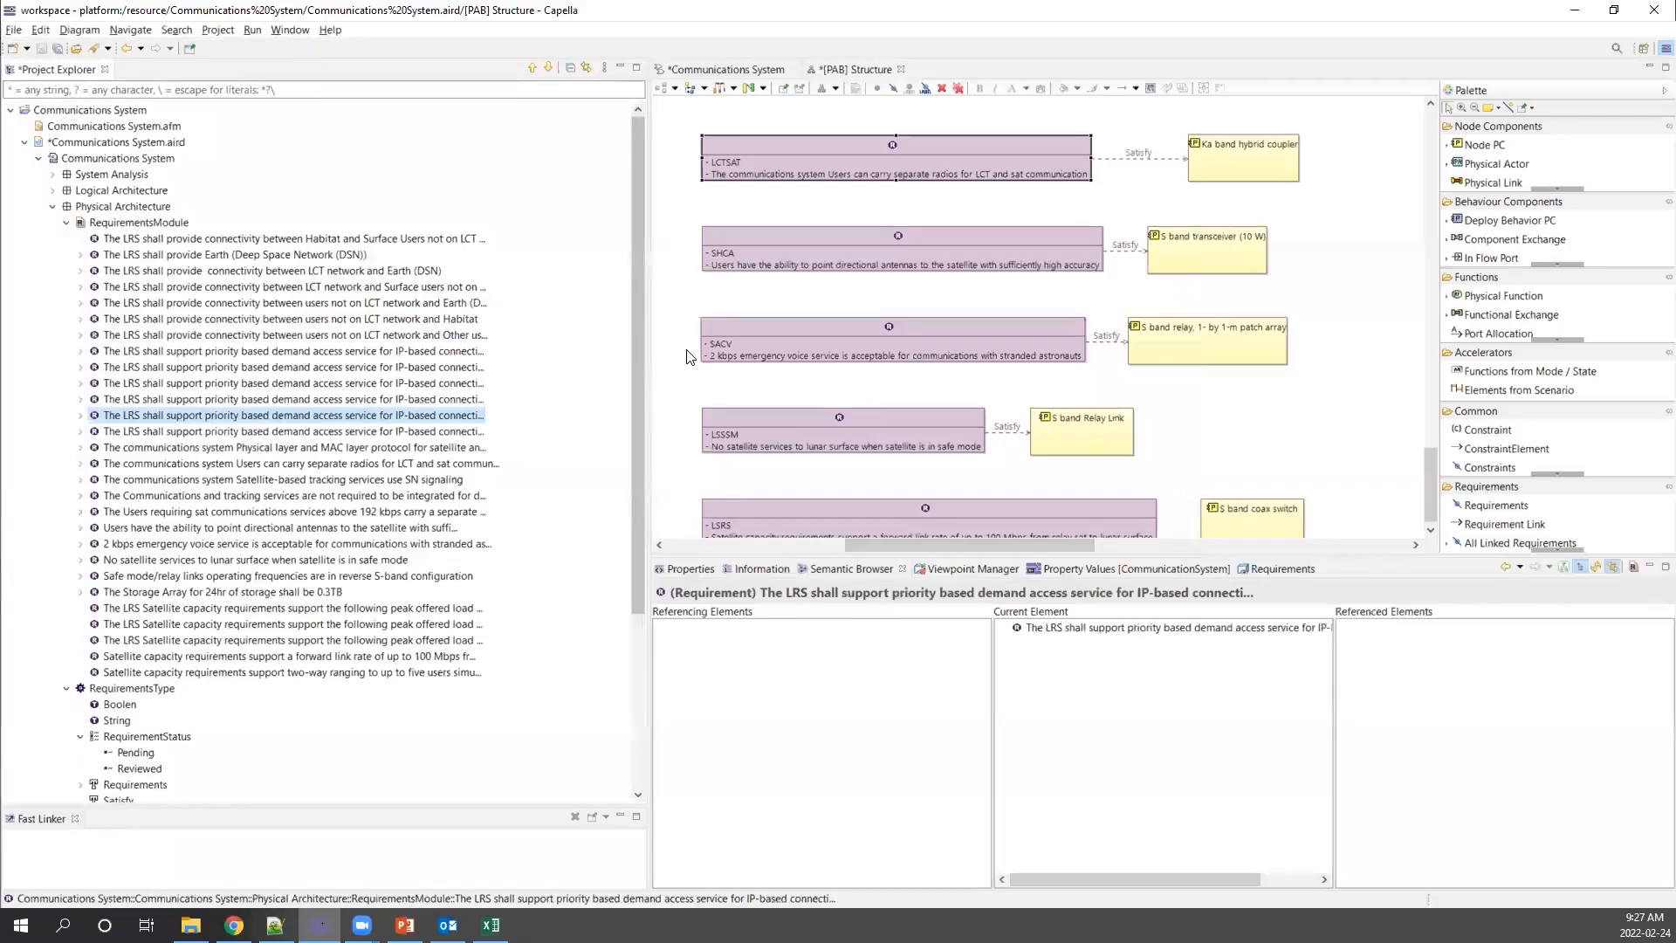
{"action": "left_click", "coordinate": [161, 672]}
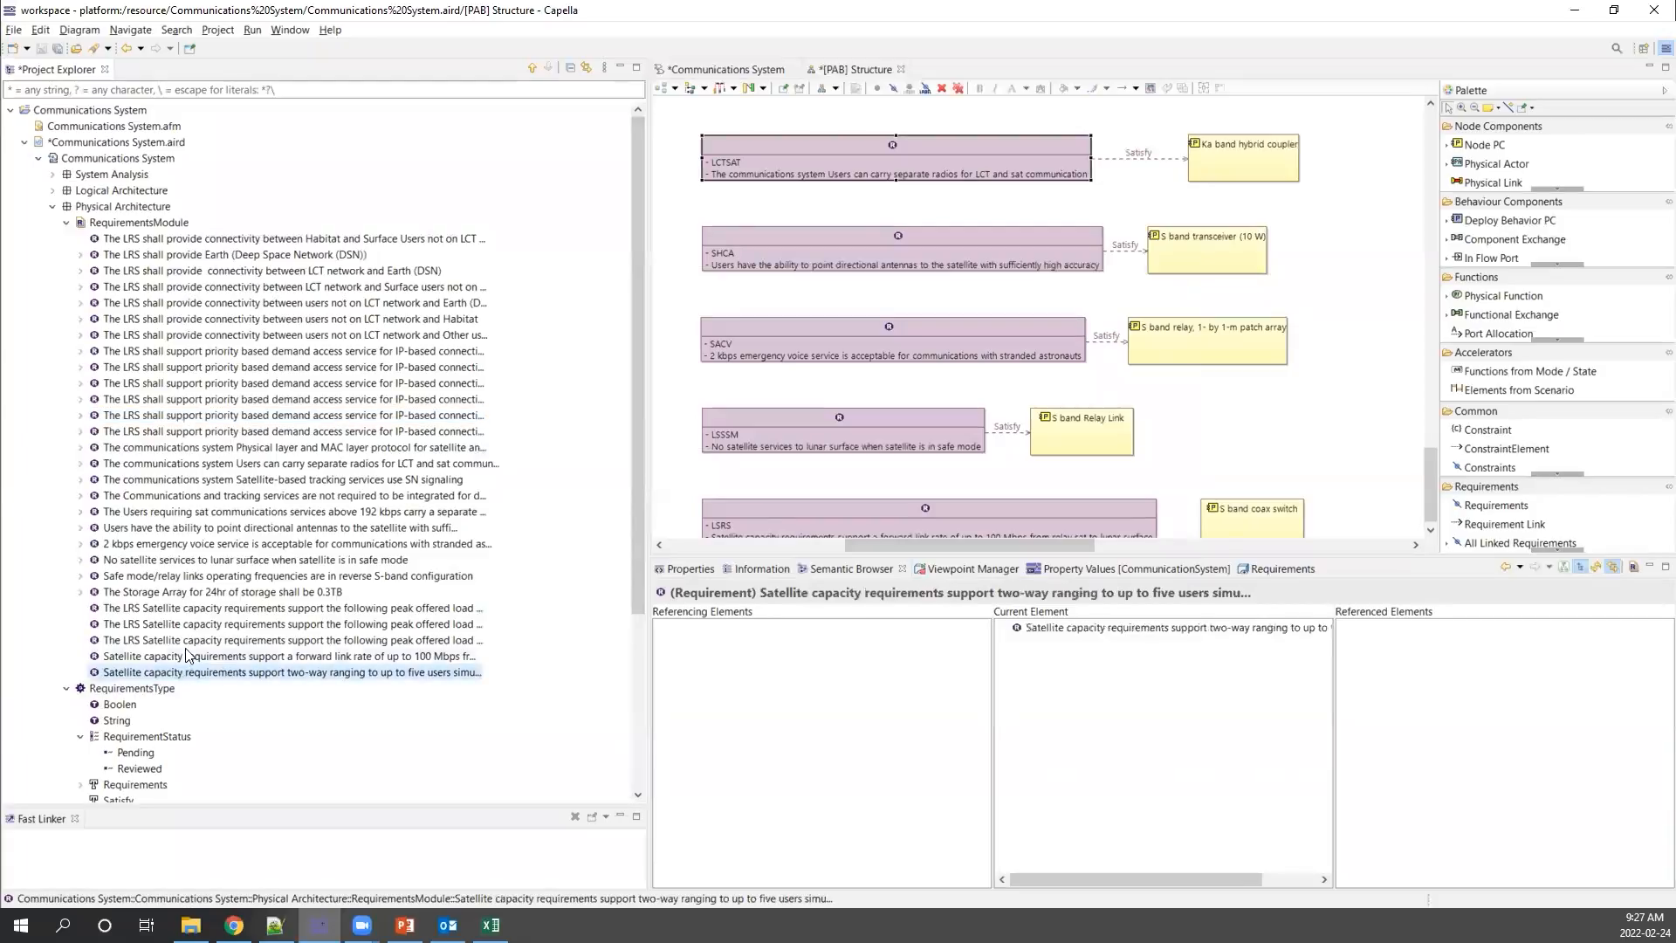
{"action": "scroll", "coordinate": [262, 523], "scroll_direction": "down", "scroll_amount": 3}
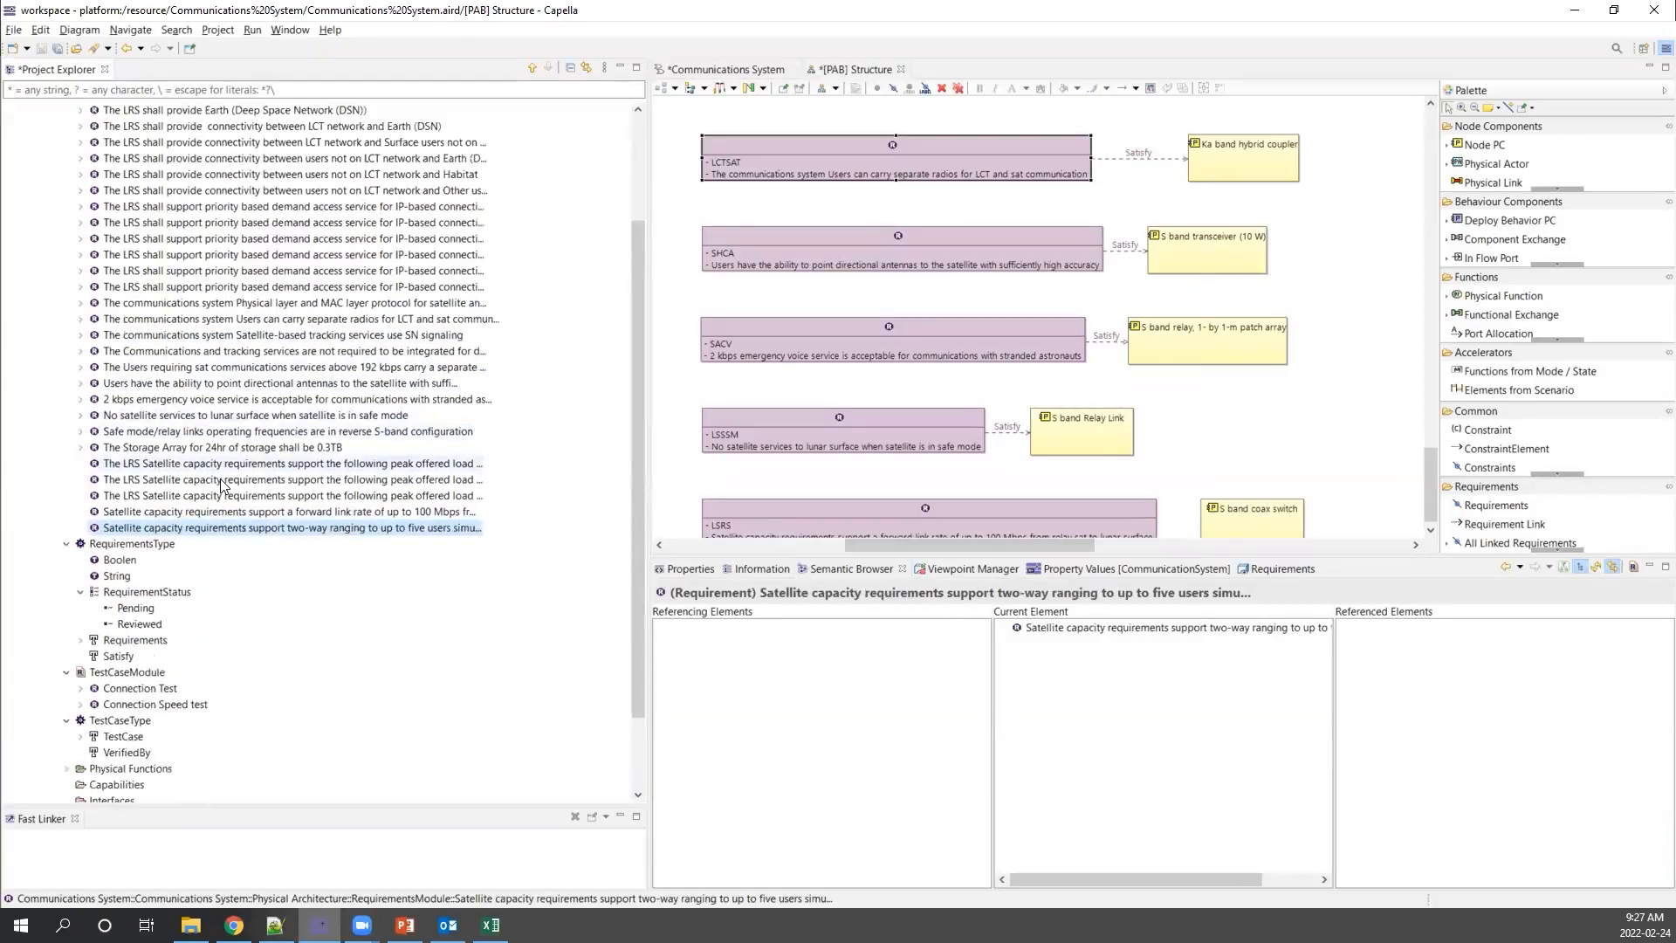
Shrink the Capella window over the workbook, save the model from the workbook, and refresh the Communications System project in Capella.
{"action": "double_click", "coordinate": [480, 7]}
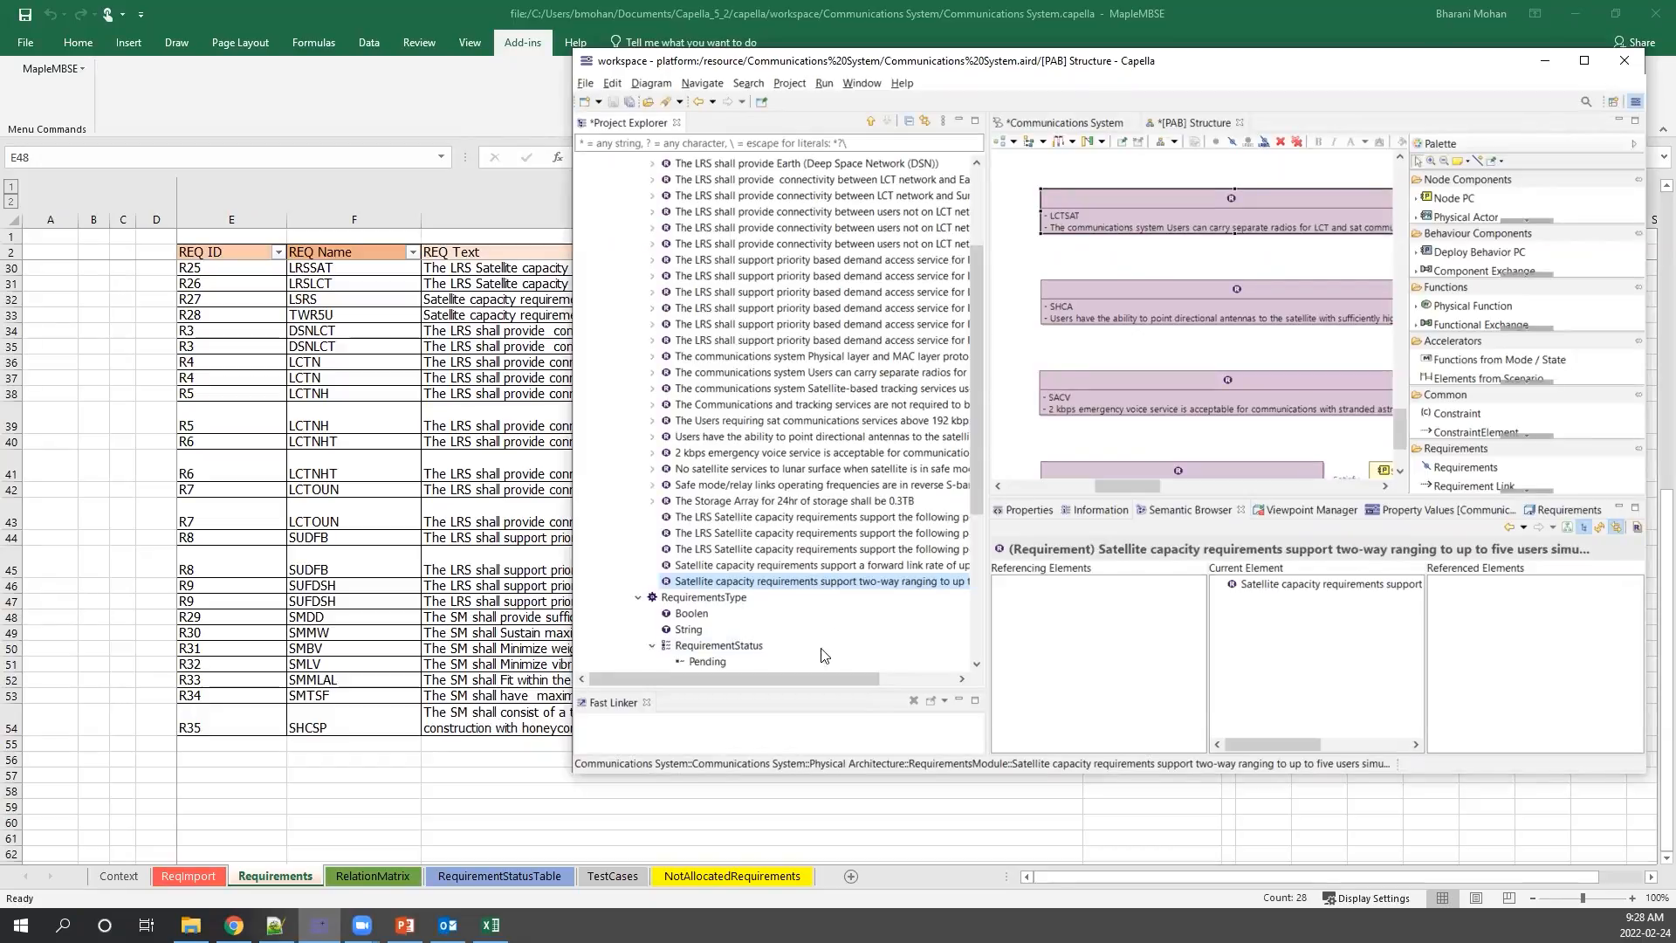
{"action": "left_click", "coordinate": [587, 14]}
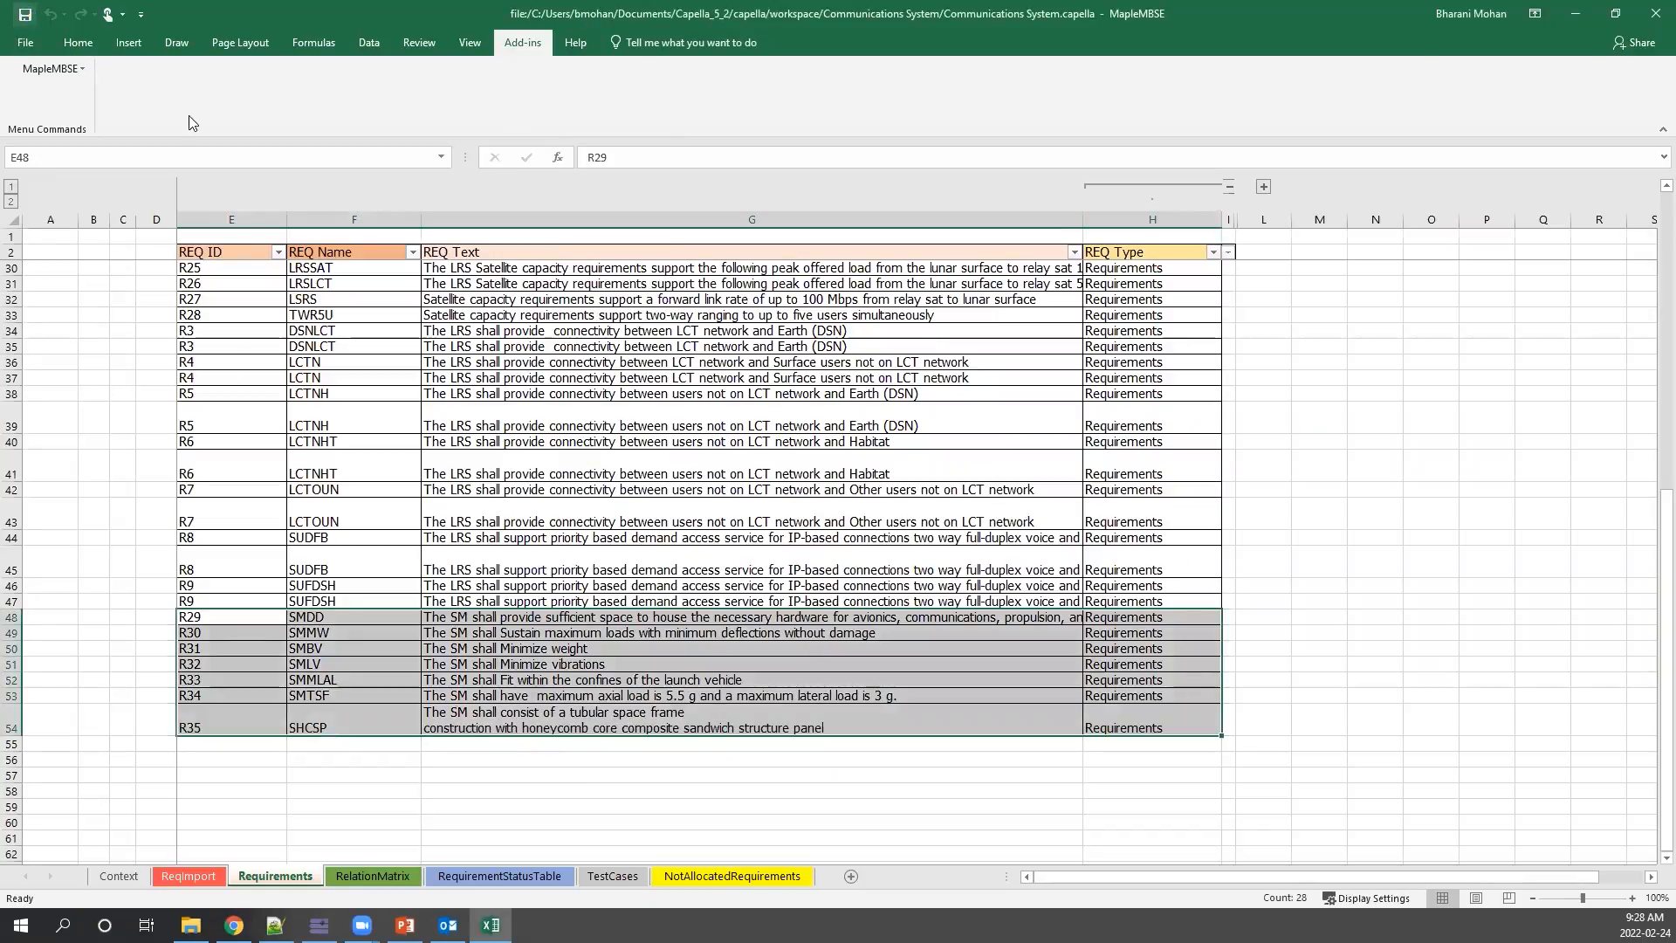
{"action": "left_click", "coordinate": [320, 925]}
{"action": "scroll", "coordinate": [786, 349], "scroll_direction": "up", "scroll_amount": 10}
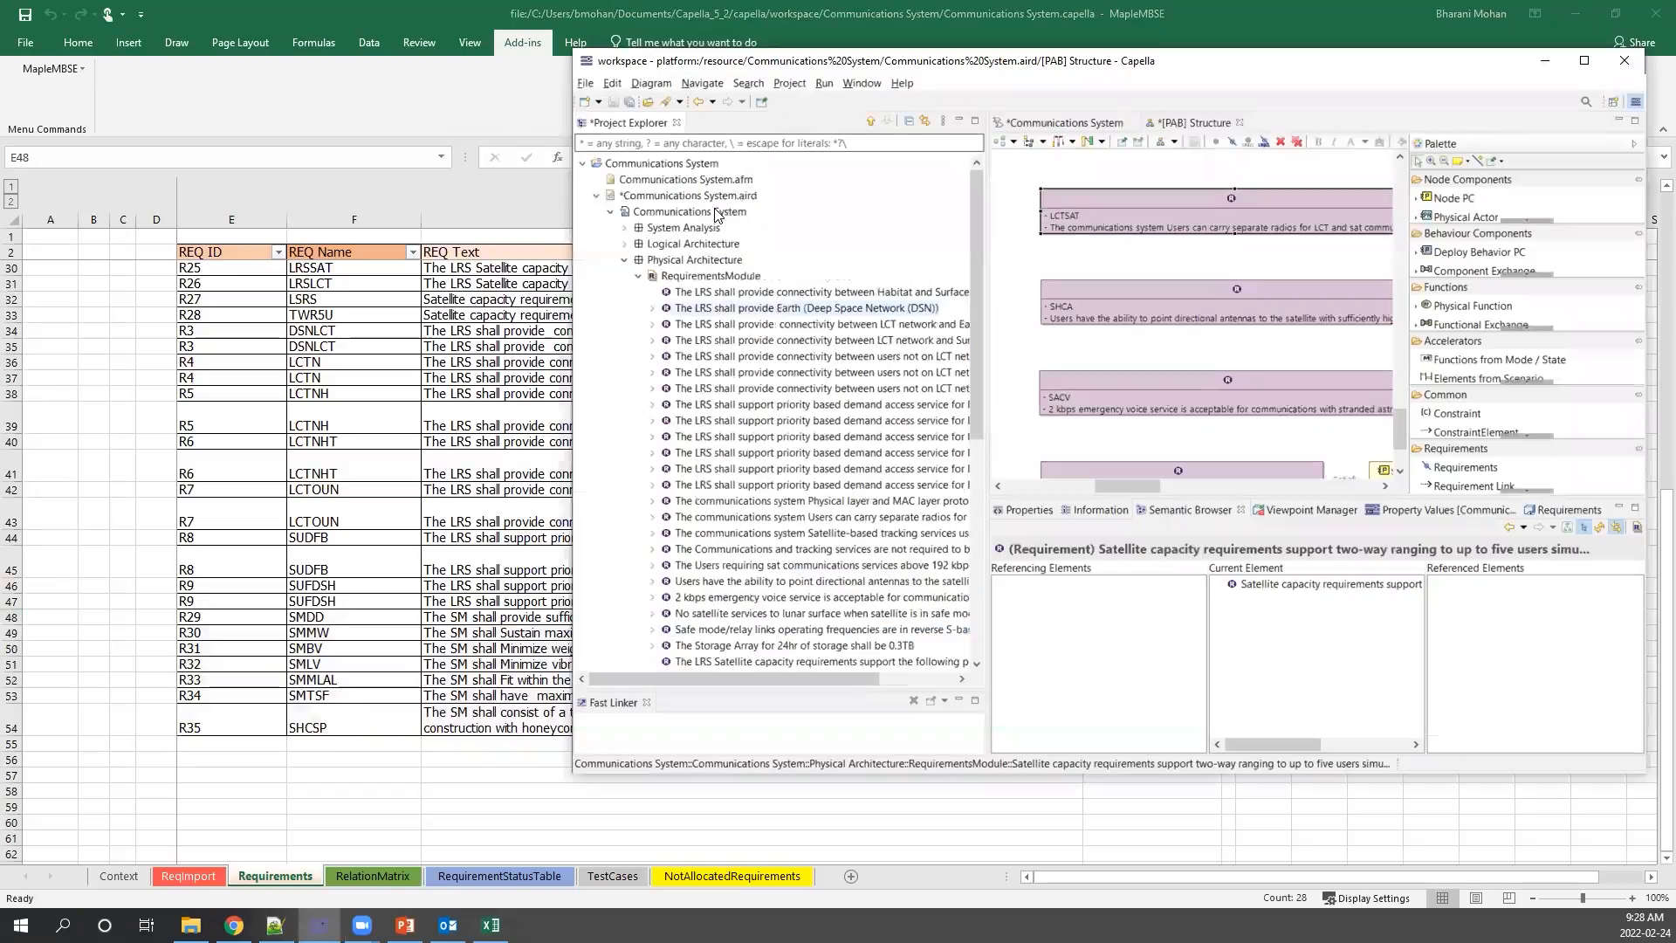
{"action": "right_click", "coordinate": [661, 164]}
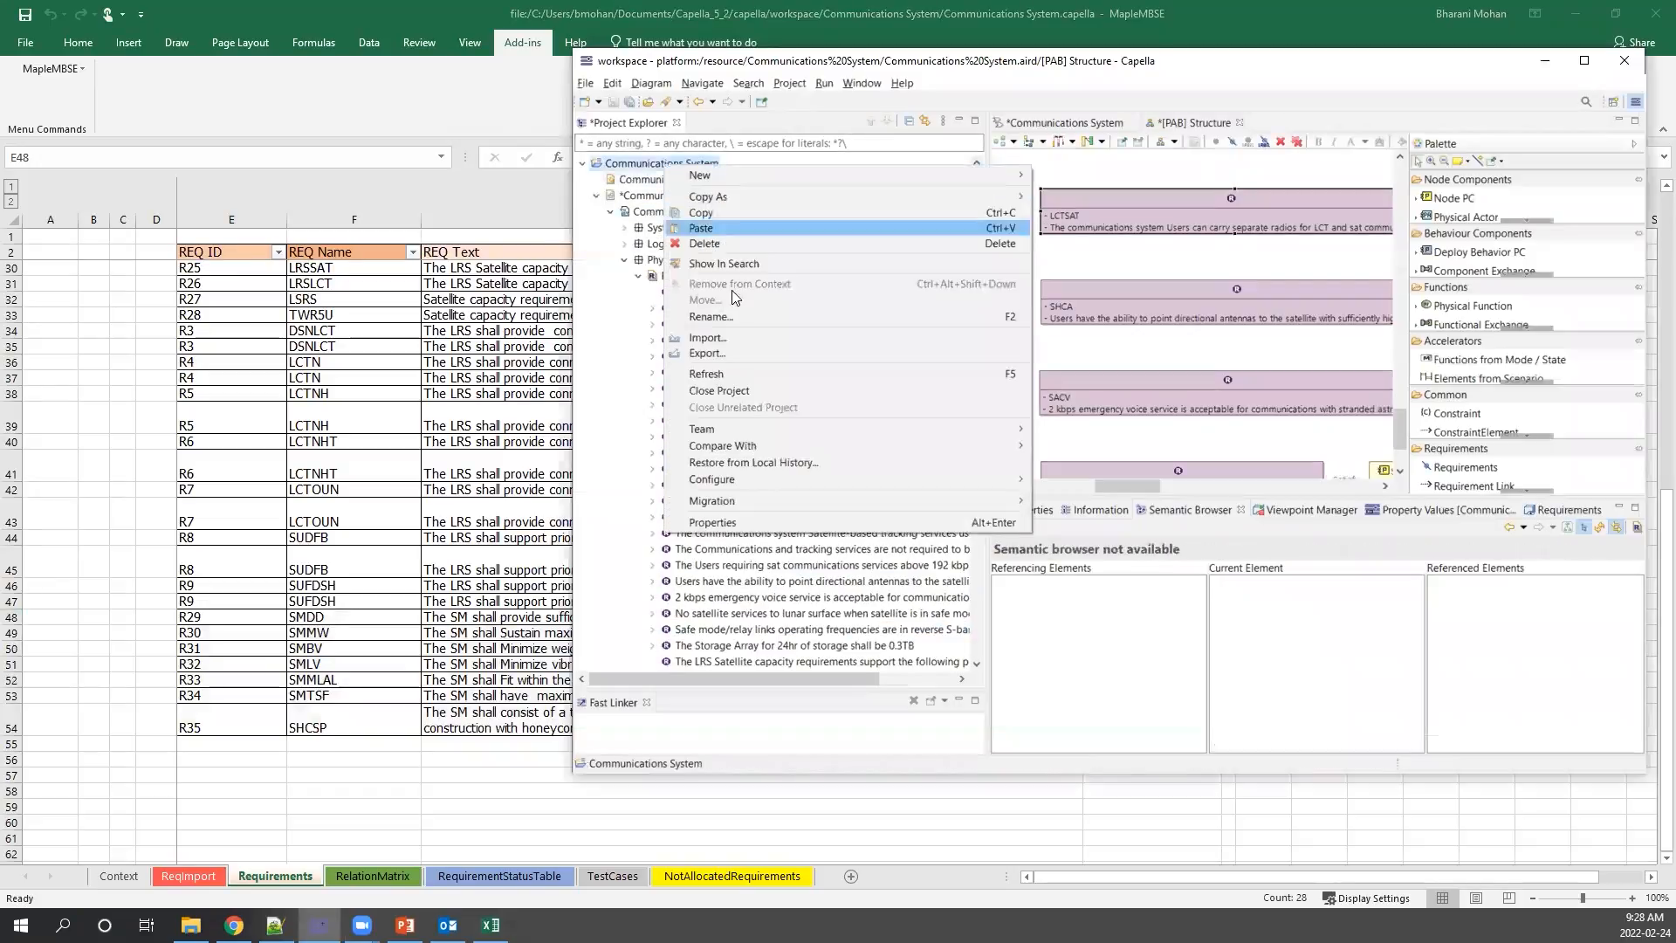
{"action": "left_click", "coordinate": [728, 374]}
Expand the RequirementsModule under Physical Architecture and select the seven imported SM requirements.
{"action": "left_click", "coordinate": [613, 212]}
{"action": "left_click", "coordinate": [625, 260]}
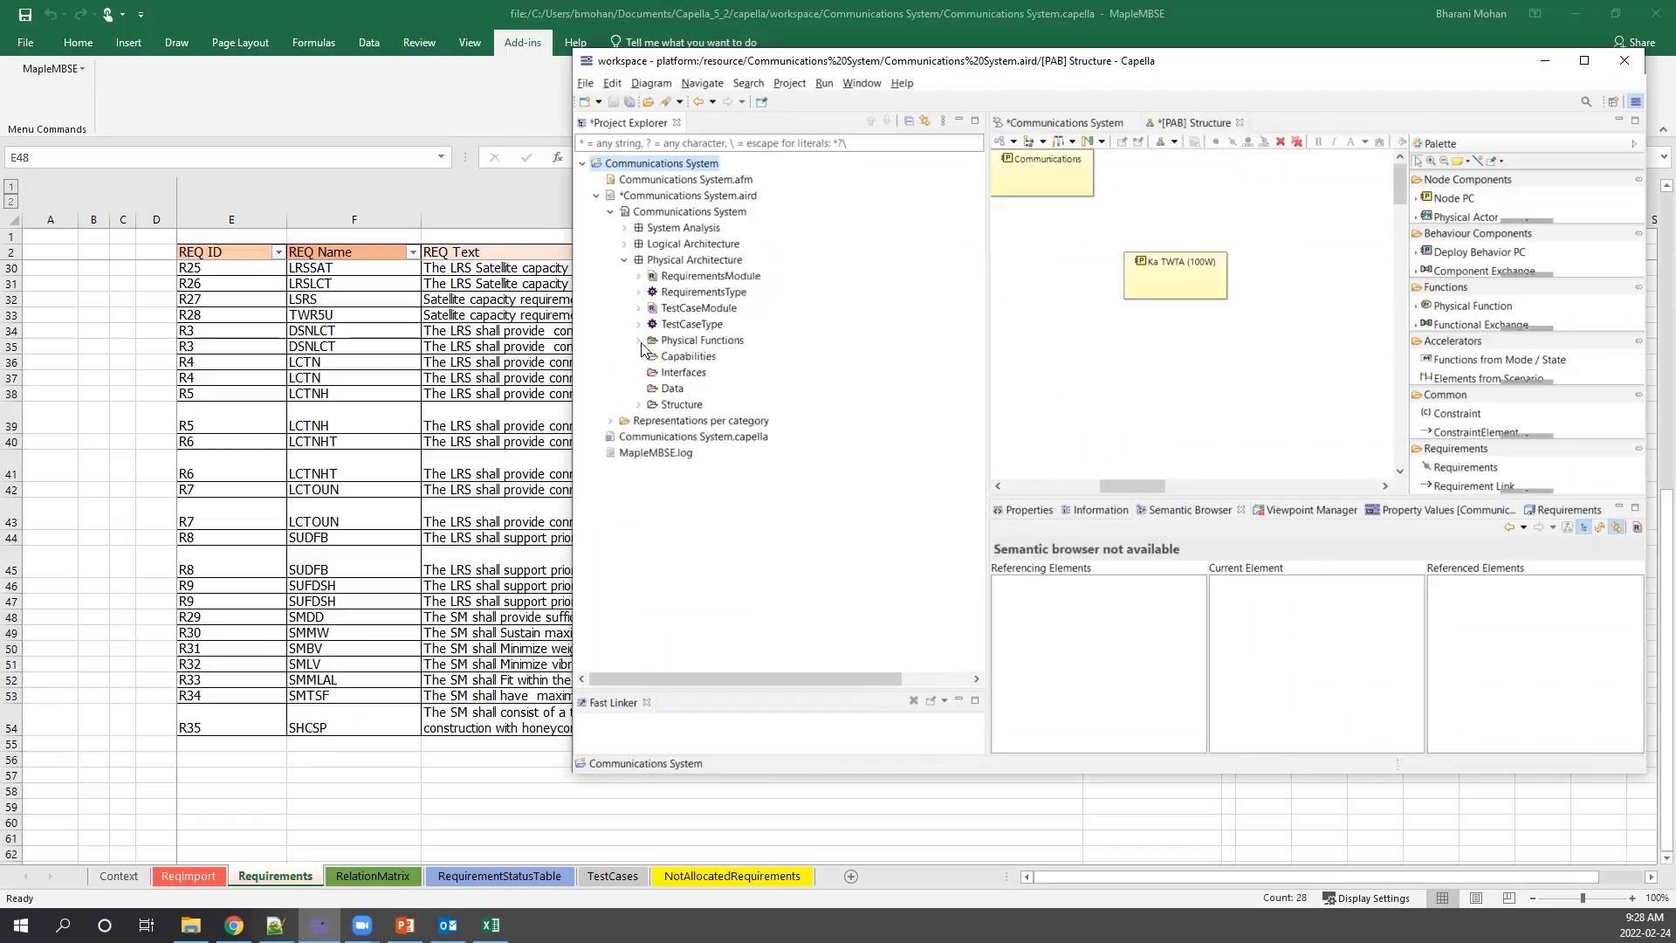
{"action": "left_click", "coordinate": [638, 293]}
{"action": "scroll", "coordinate": [691, 355], "scroll_direction": "down", "scroll_amount": 4}
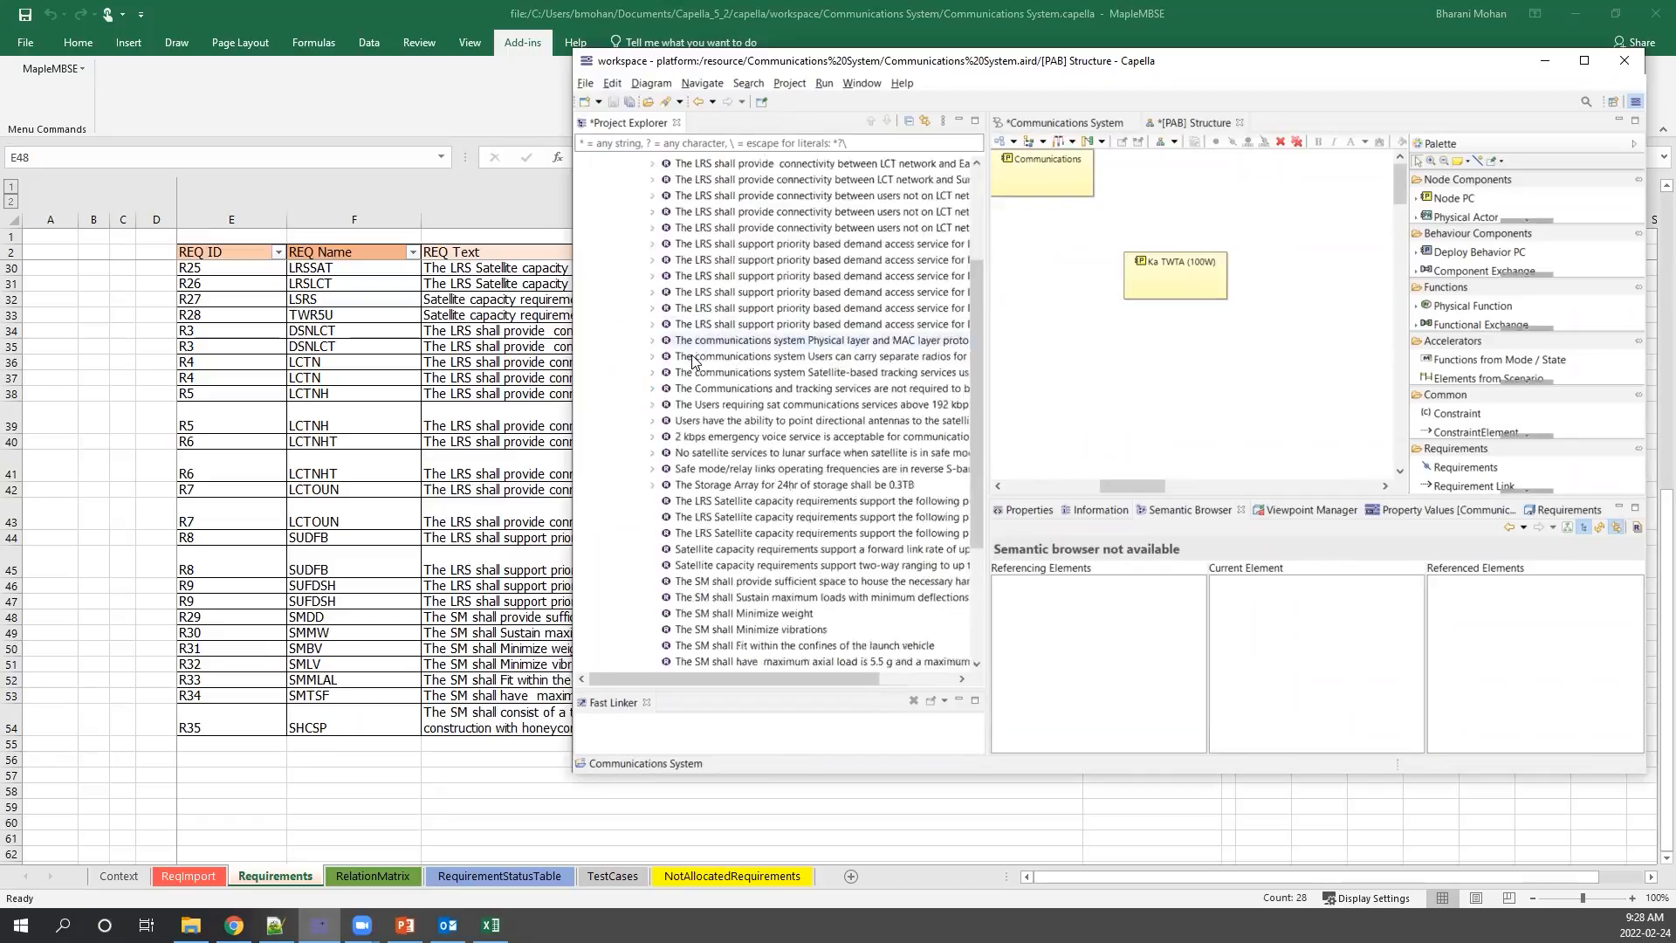
{"action": "left_click", "coordinate": [744, 444]}
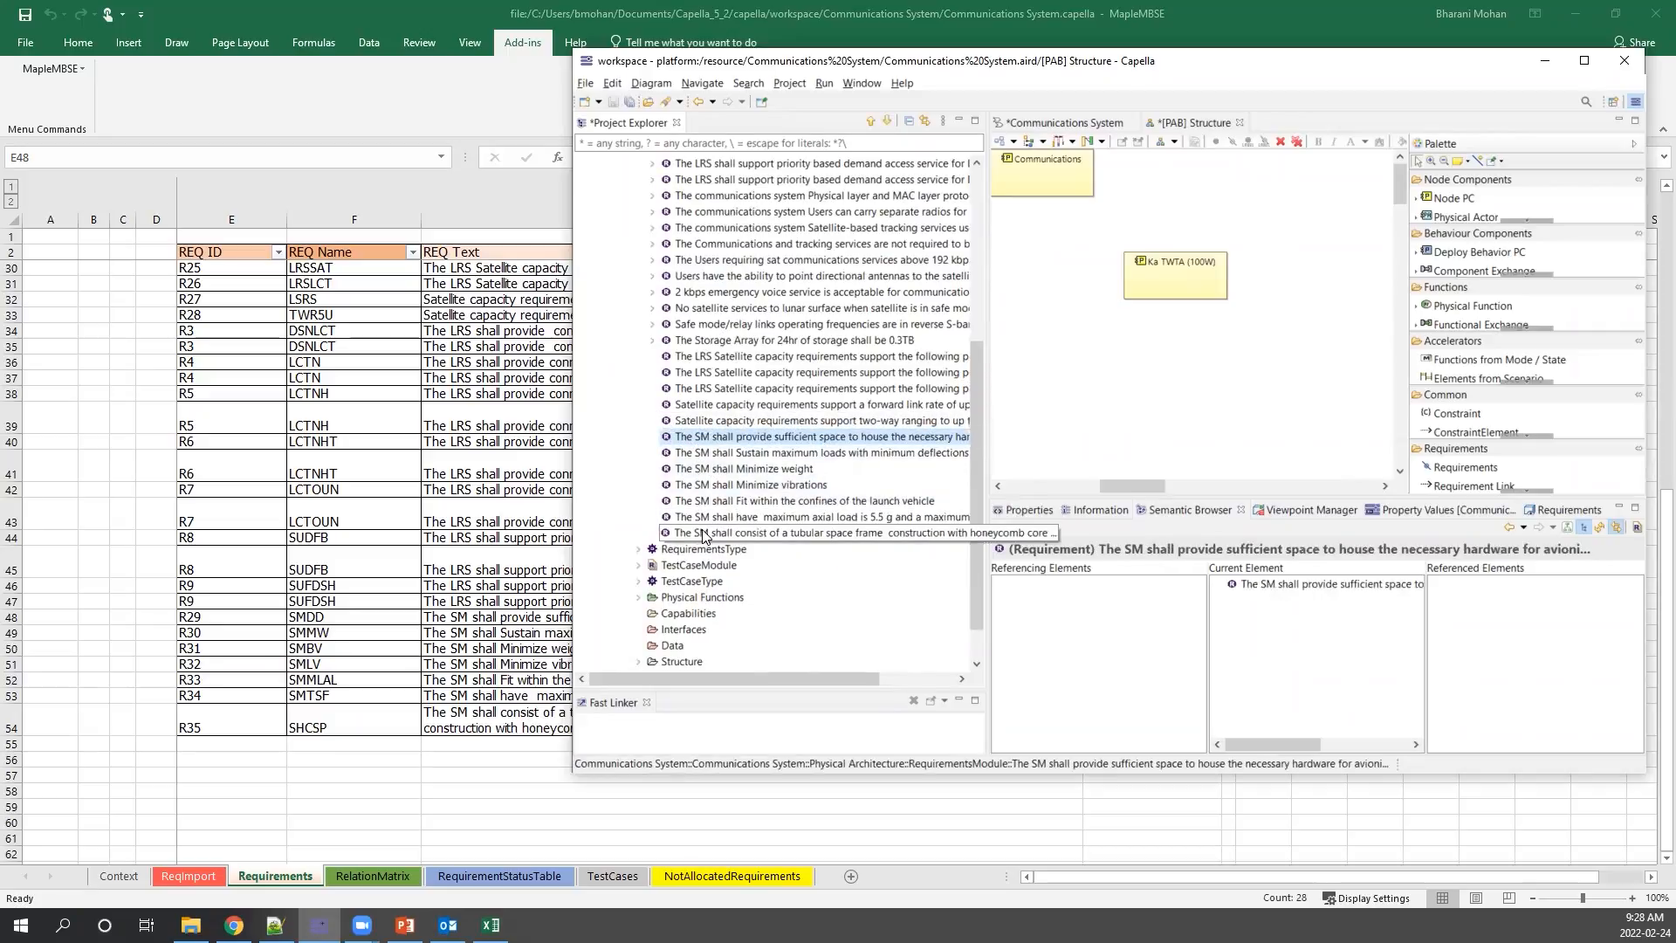
{"action": "left_click", "coordinate": [702, 533]}
{"action": "left_click", "coordinate": [729, 438], "text": "shift"}
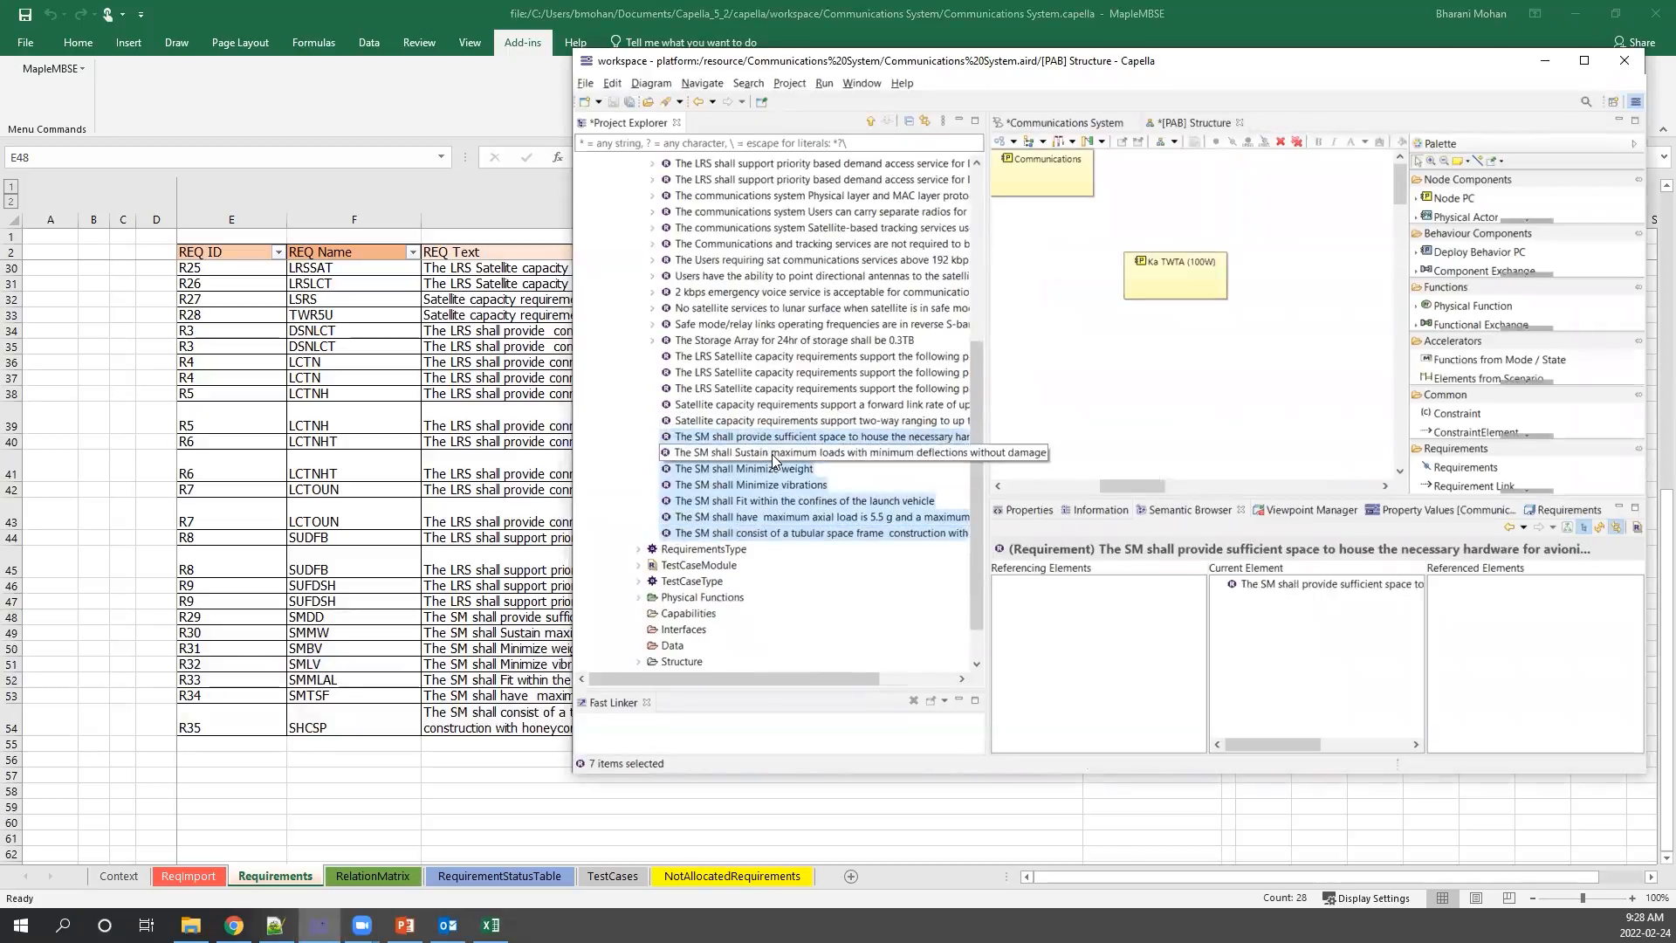
Maximize Capella and show the Requirements VP properties of the SM requirement about sufficient space for hardware.
{"action": "left_click_drag", "start_coordinate": [981, 69], "coordinate": [978, 73]}
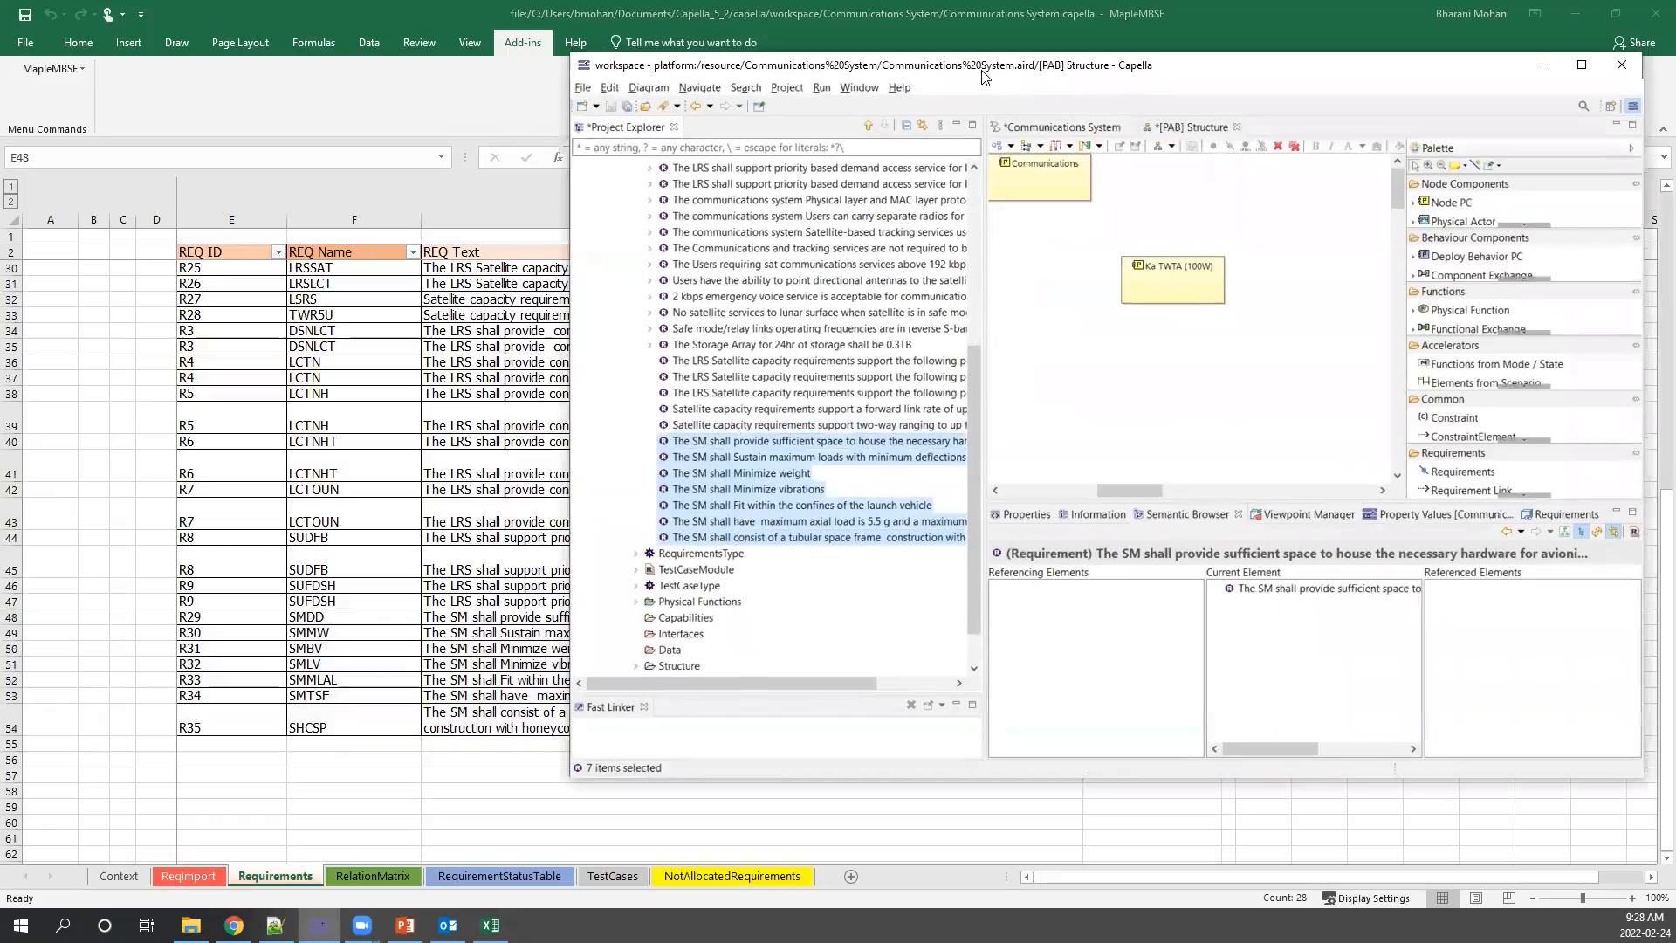
{"action": "double_click", "coordinate": [982, 76]}
{"action": "left_click", "coordinate": [685, 569]}
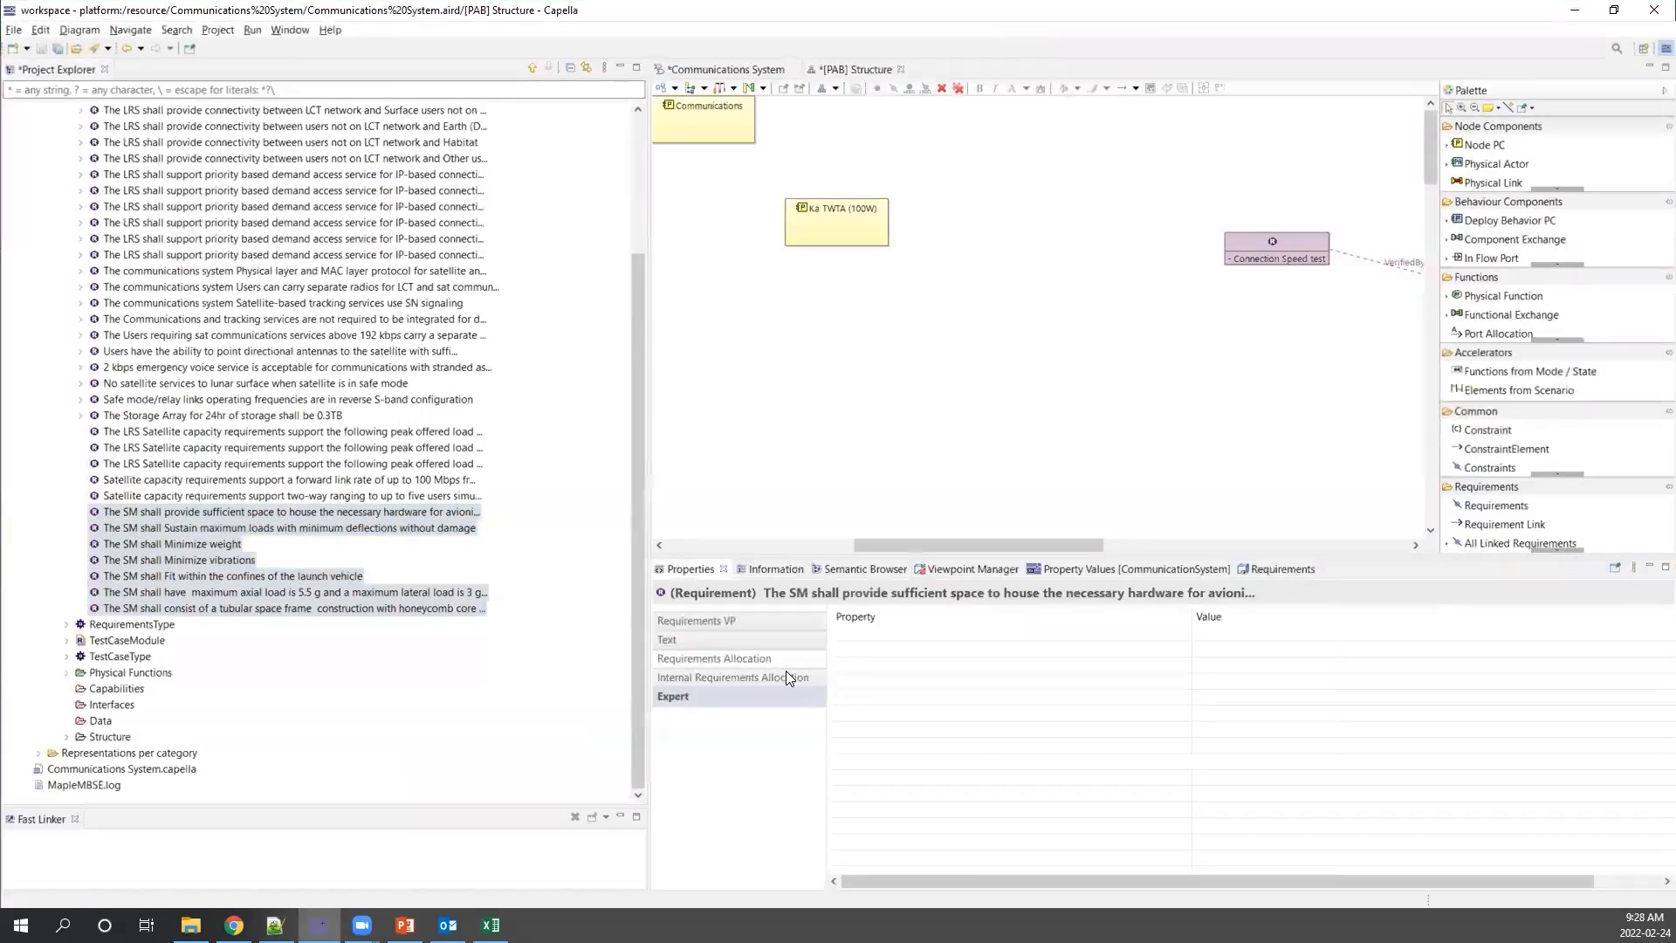
{"action": "left_click", "coordinate": [711, 621]}
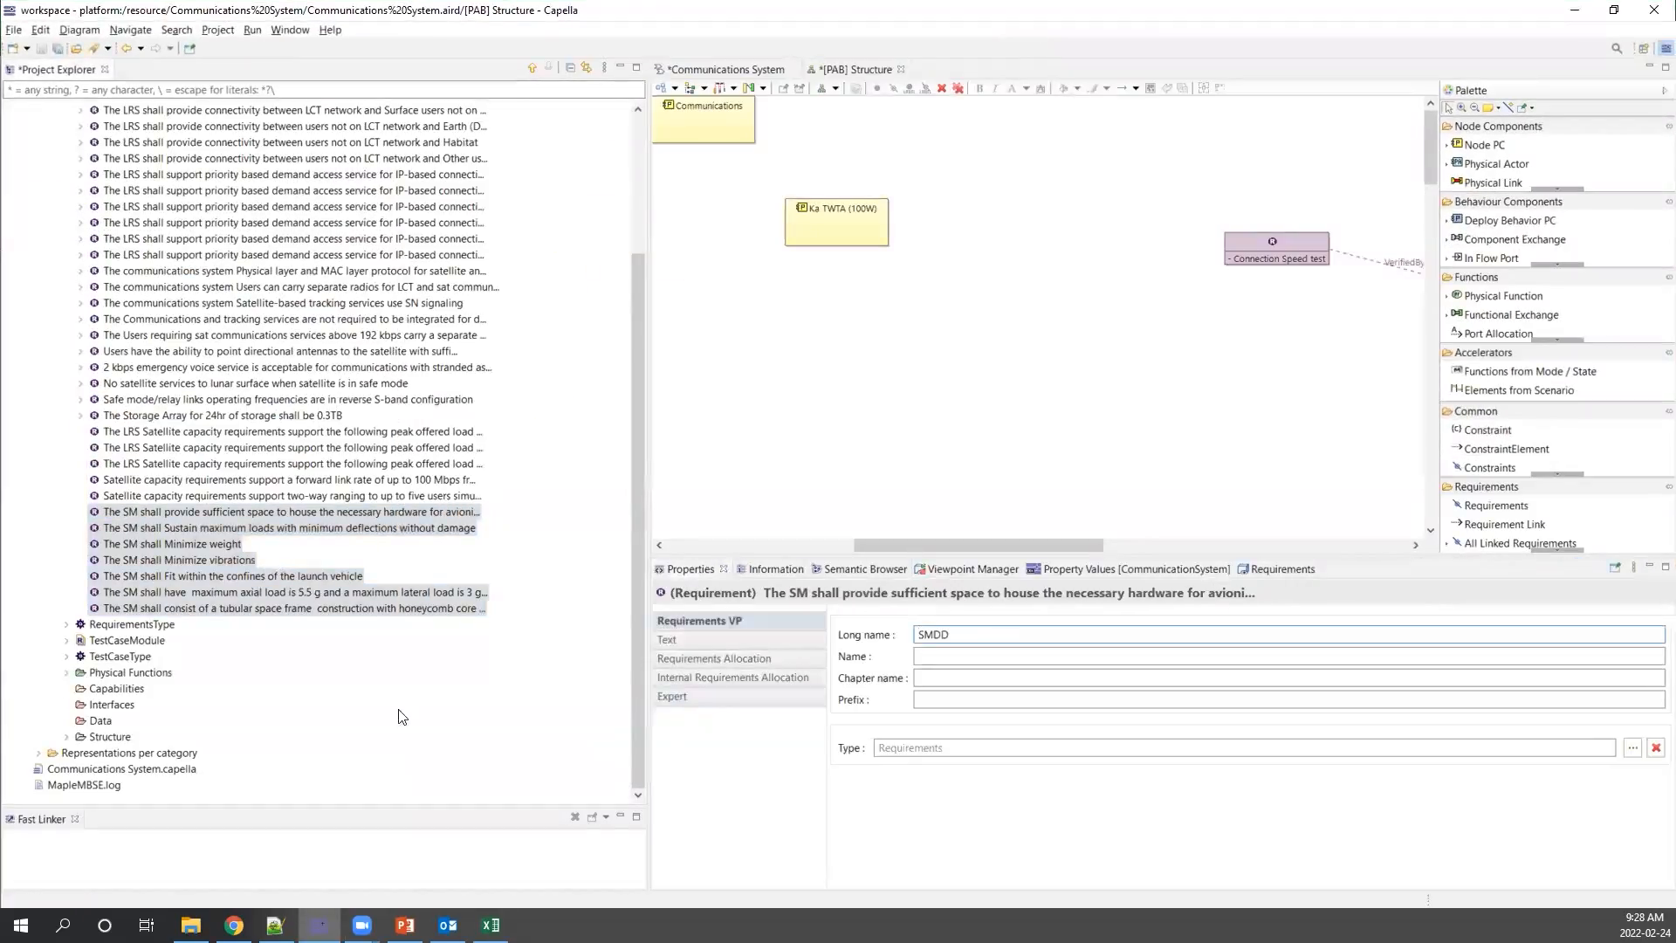
{"action": "left_click", "coordinate": [297, 514]}
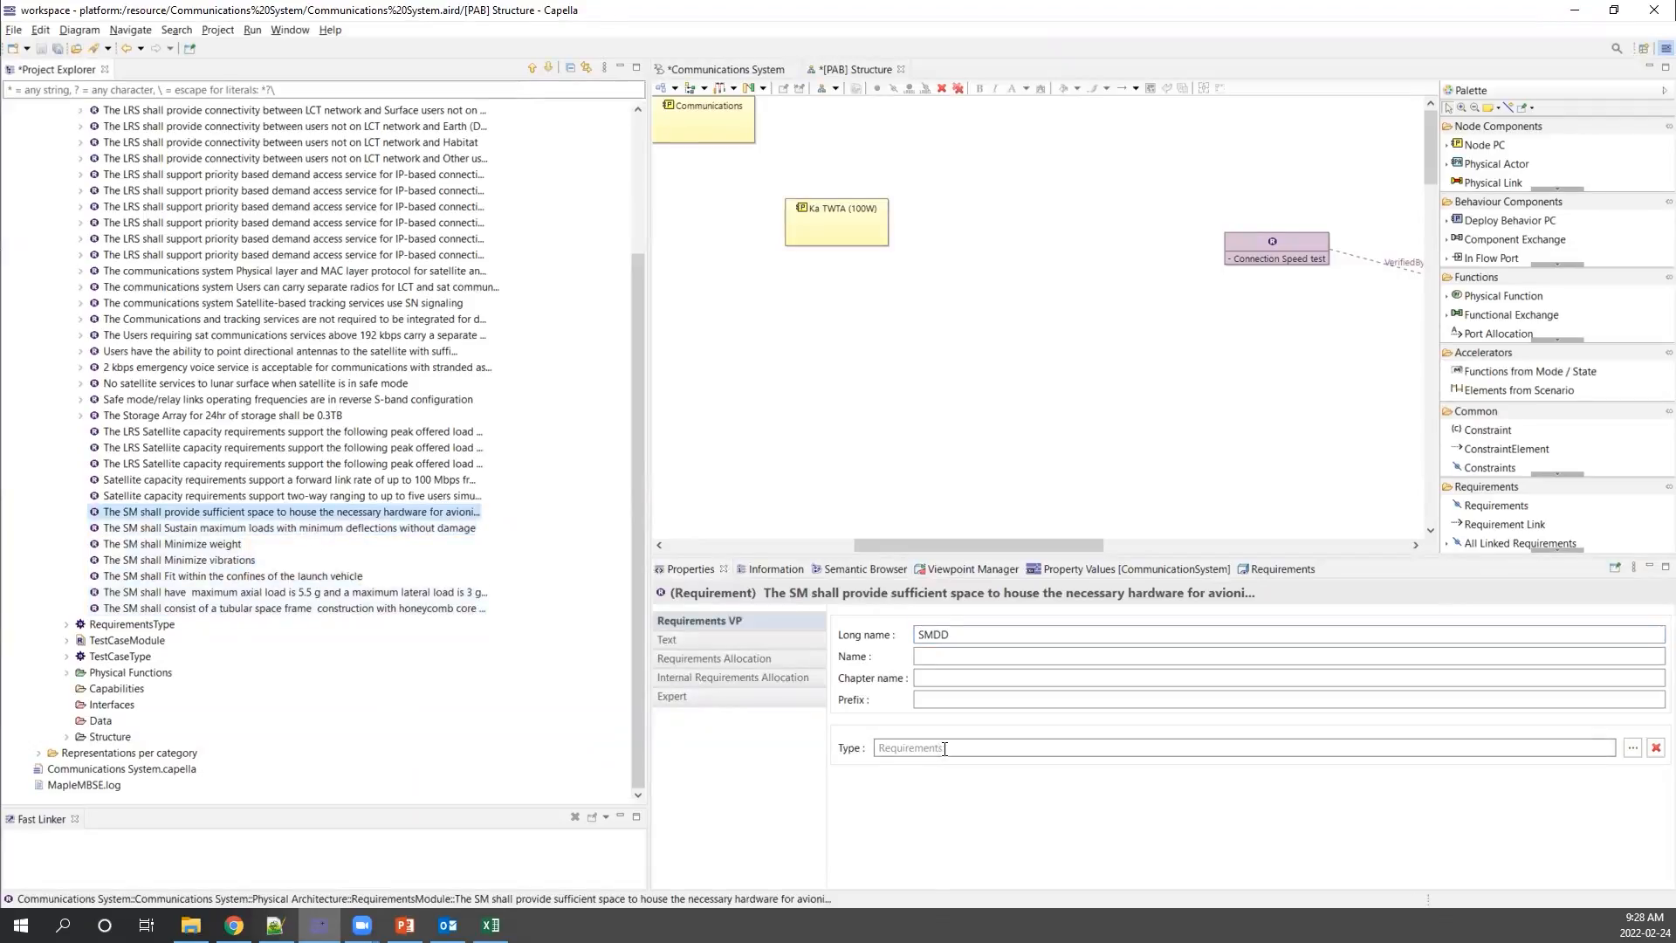
Step through the other imported SM requirements and inspect each one's long name and type.
{"action": "key", "text": "Down"}
{"action": "key", "text": "Down"}
{"action": "key", "text": "Down"}
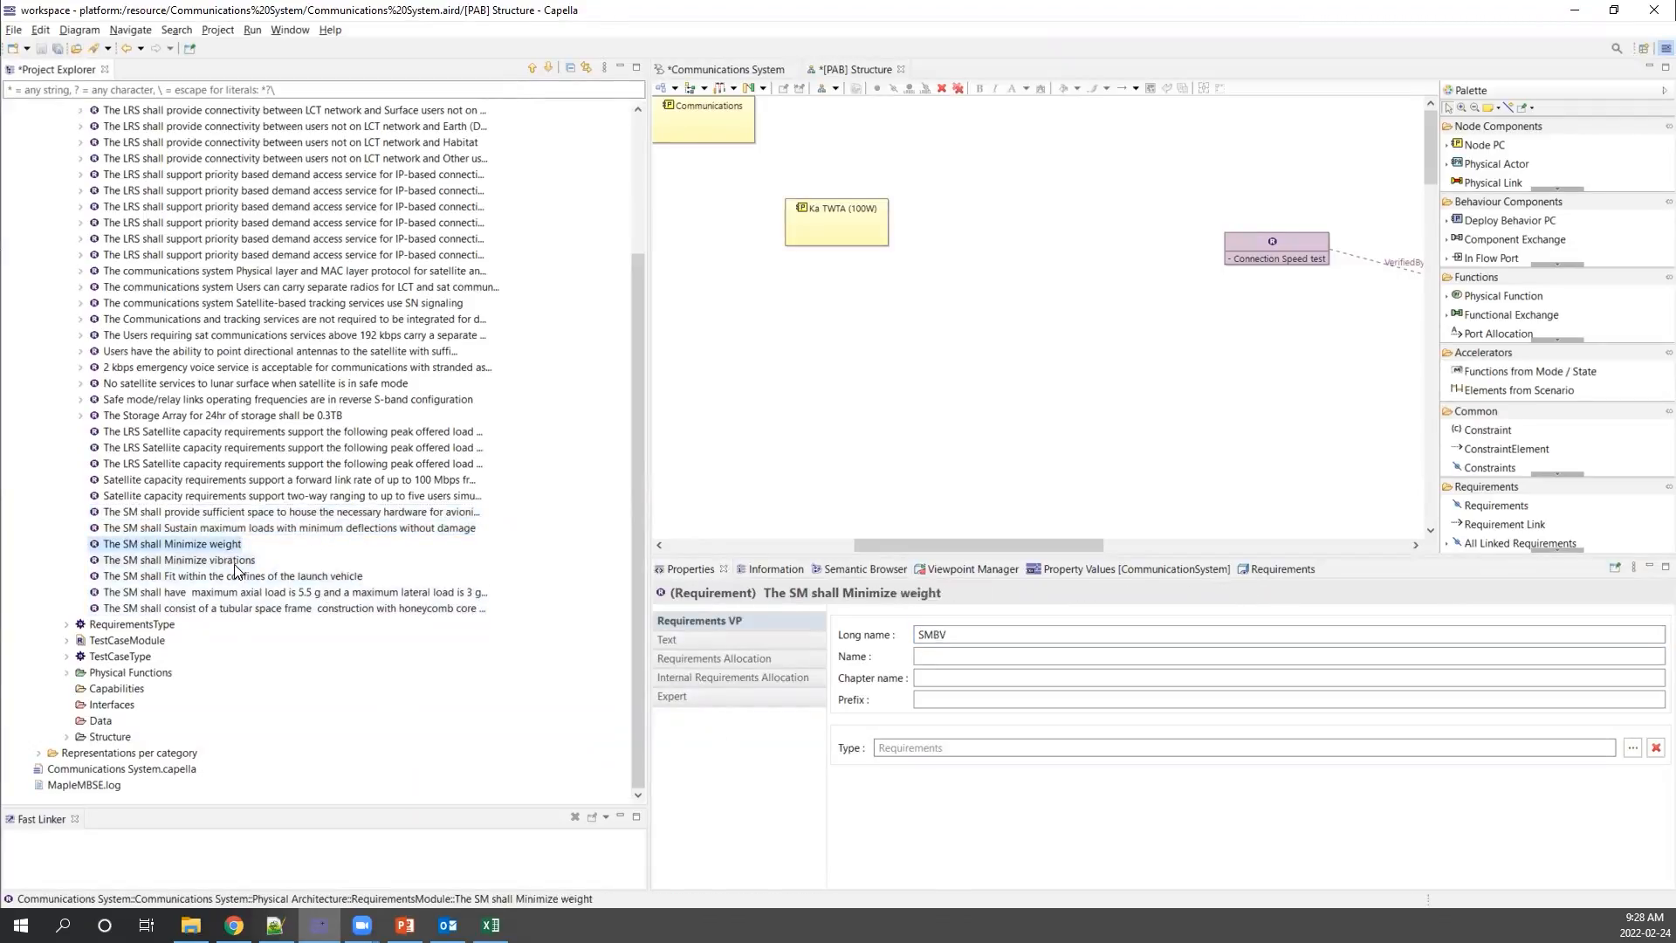
{"action": "left_click", "coordinate": [251, 596]}
{"action": "left_click", "coordinate": [336, 609]}
{"action": "left_click", "coordinate": [349, 577]}
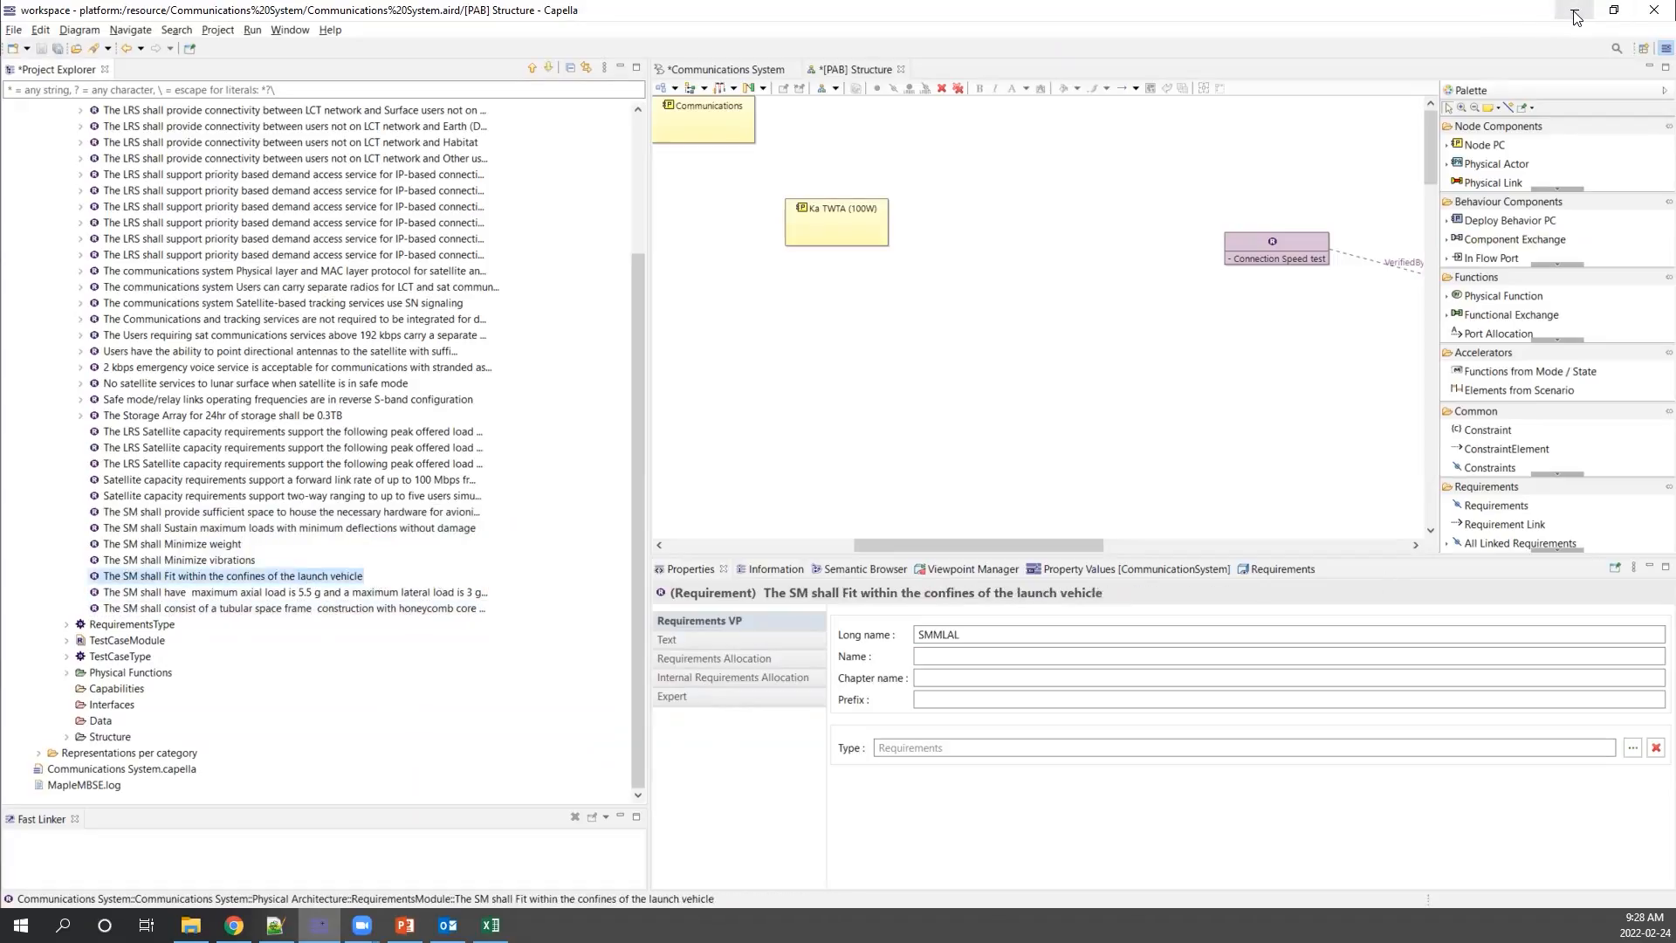
Float Capella over the workbook and compare the Minimize weight and launch vehicle fit requirements with the worksheet rows.
{"action": "double_click", "coordinate": [571, 29]}
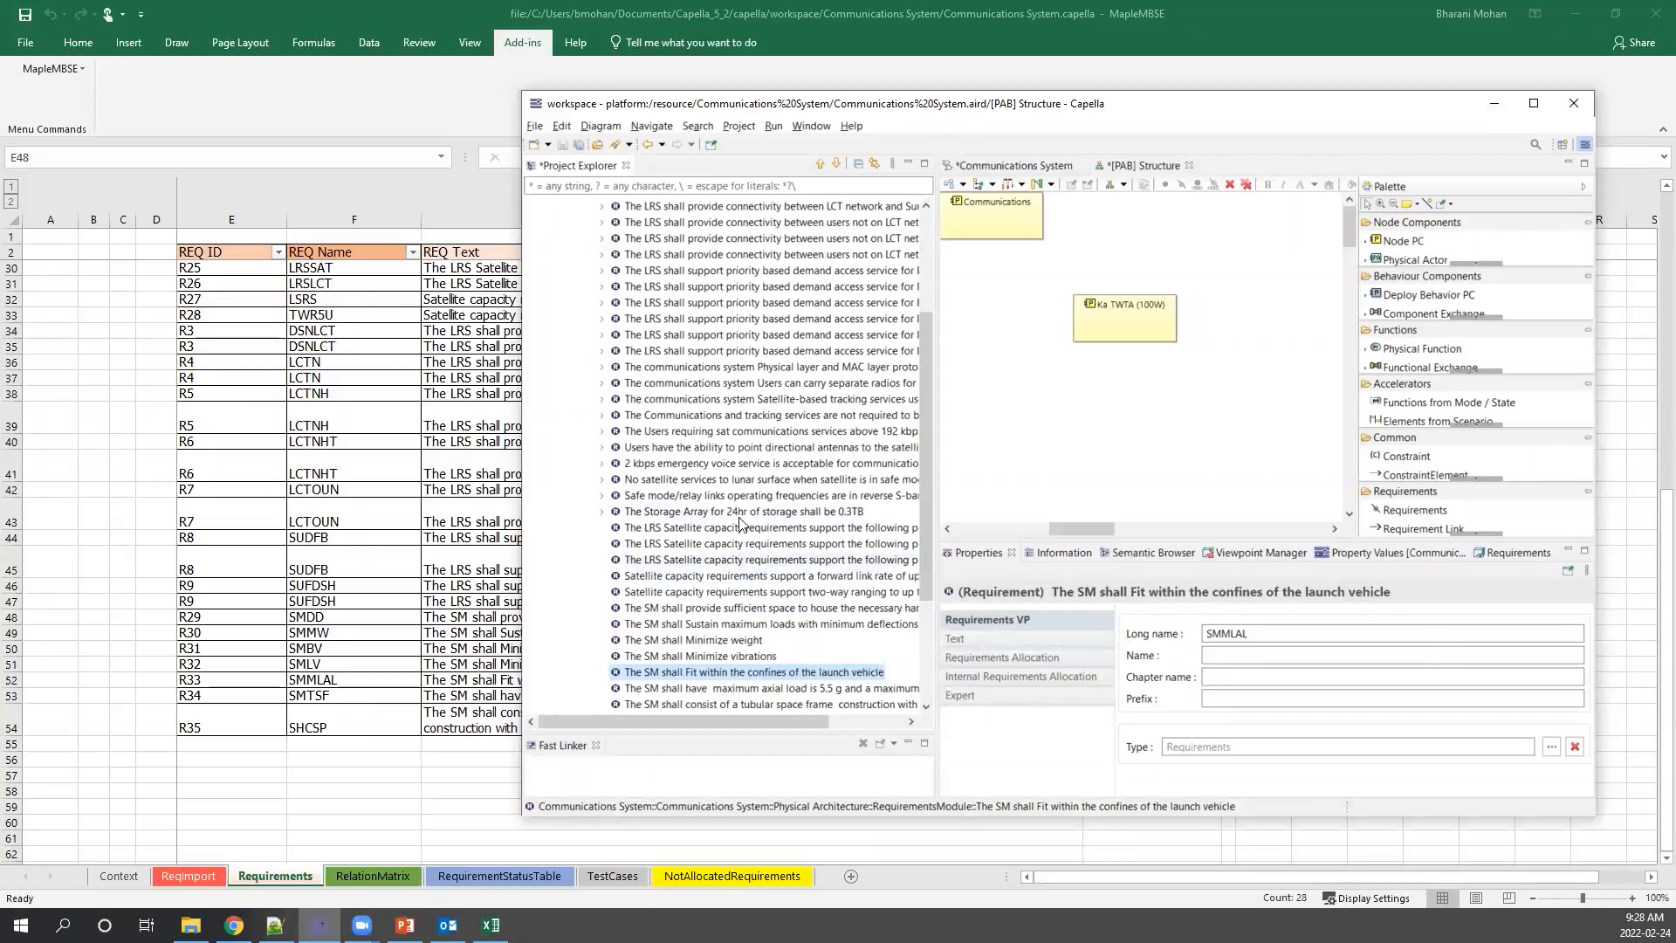
{"action": "scroll", "coordinate": [731, 527], "scroll_direction": "down", "scroll_amount": 4}
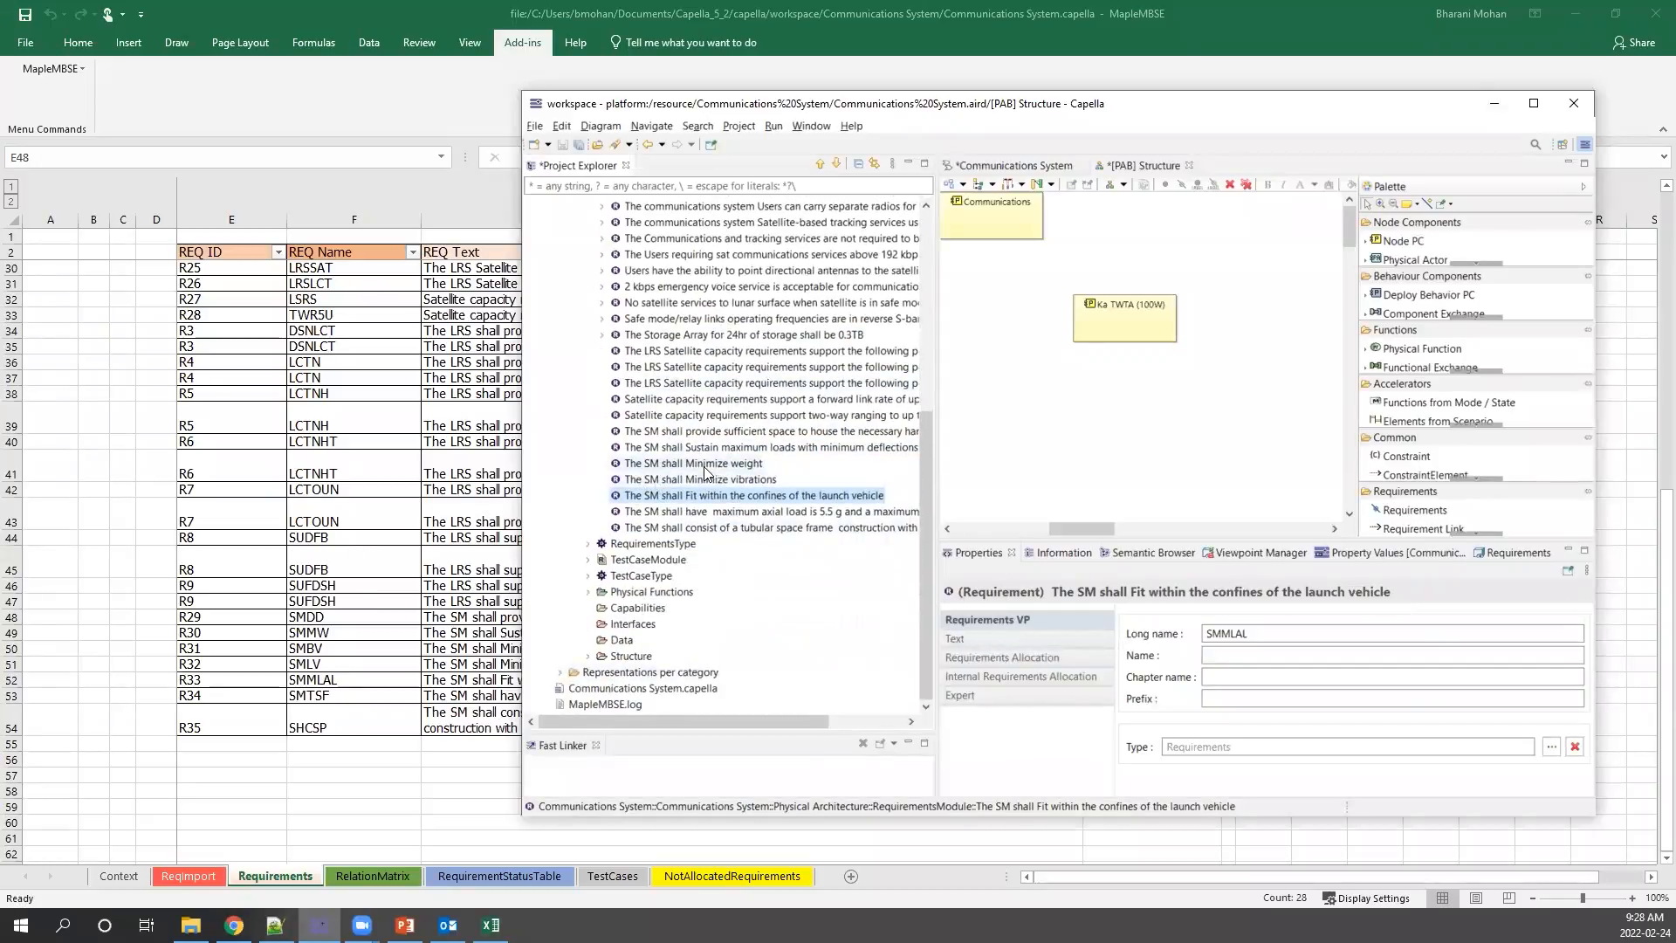
{"action": "left_click", "coordinate": [708, 464]}
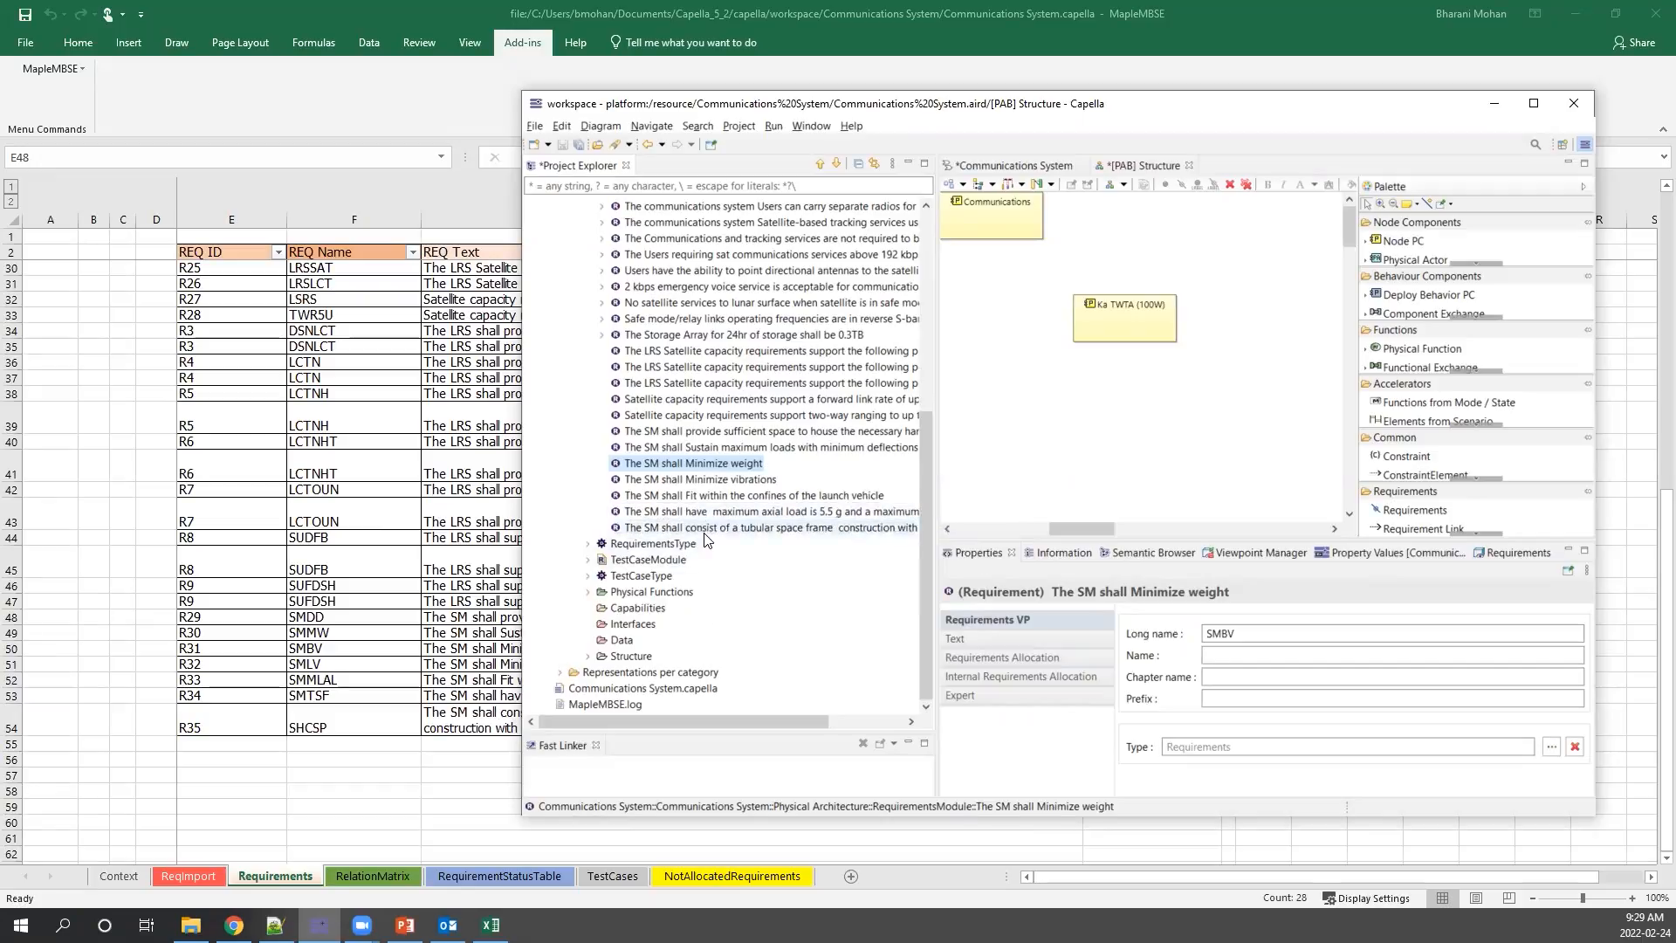
{"action": "left_click", "coordinate": [721, 494]}
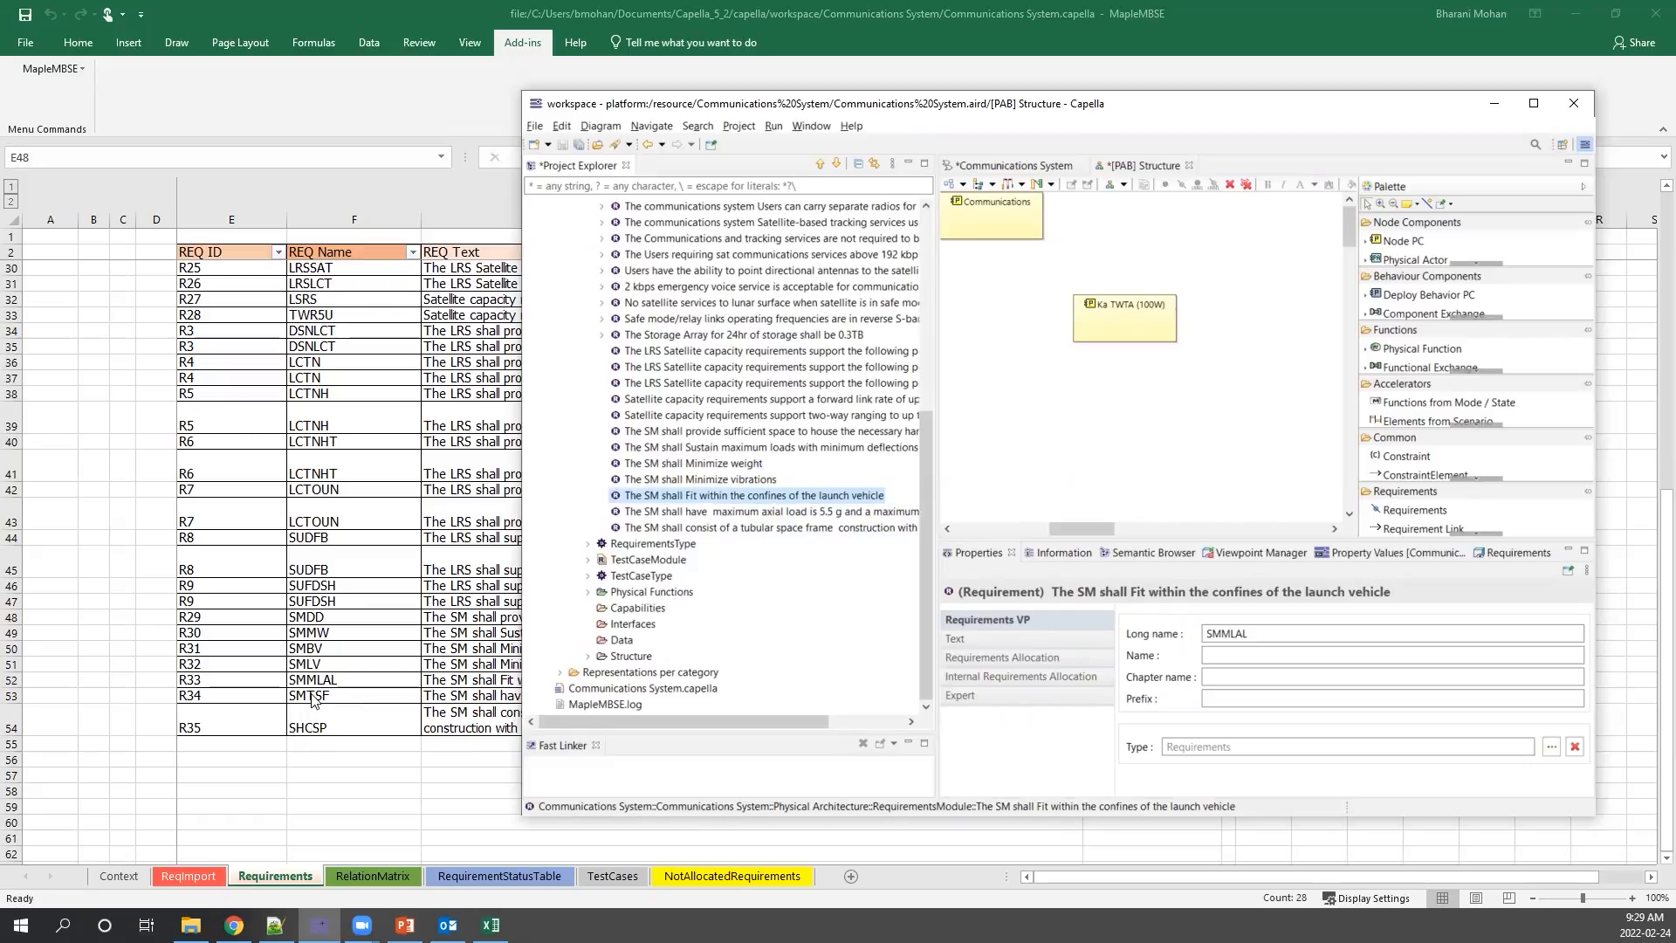
Change the long name of the SM requirement about minimizing weight to SMBV_12 and save the Capella model.
{"action": "left_click", "coordinate": [733, 463]}
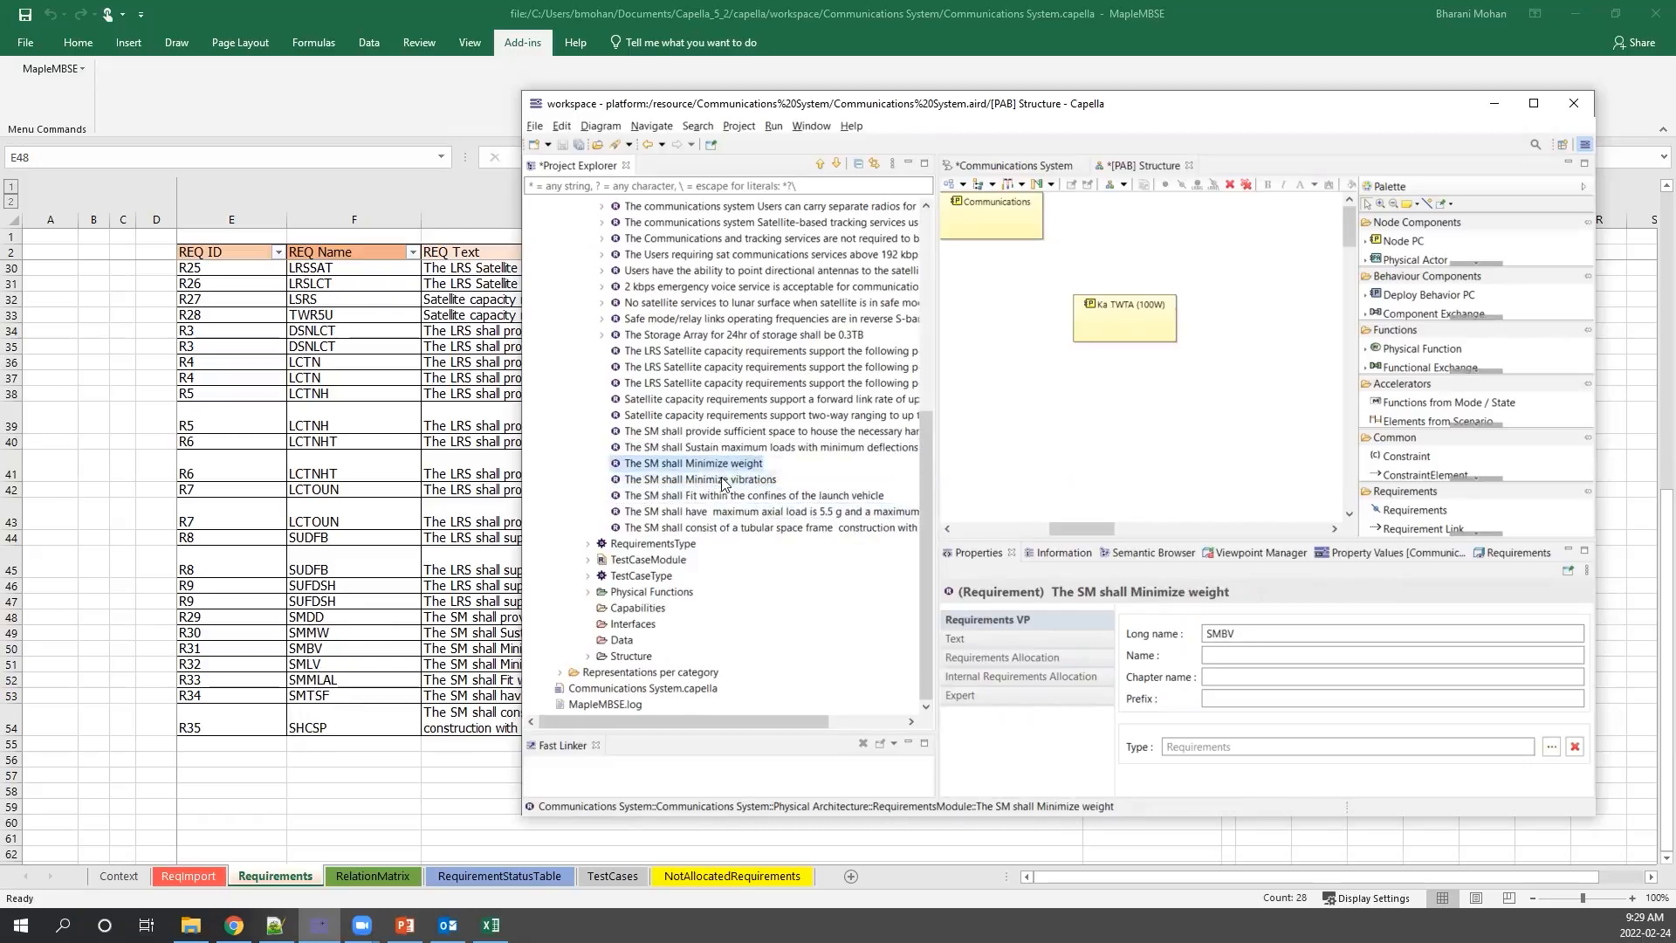
{"action": "left_click", "coordinate": [1272, 634]}
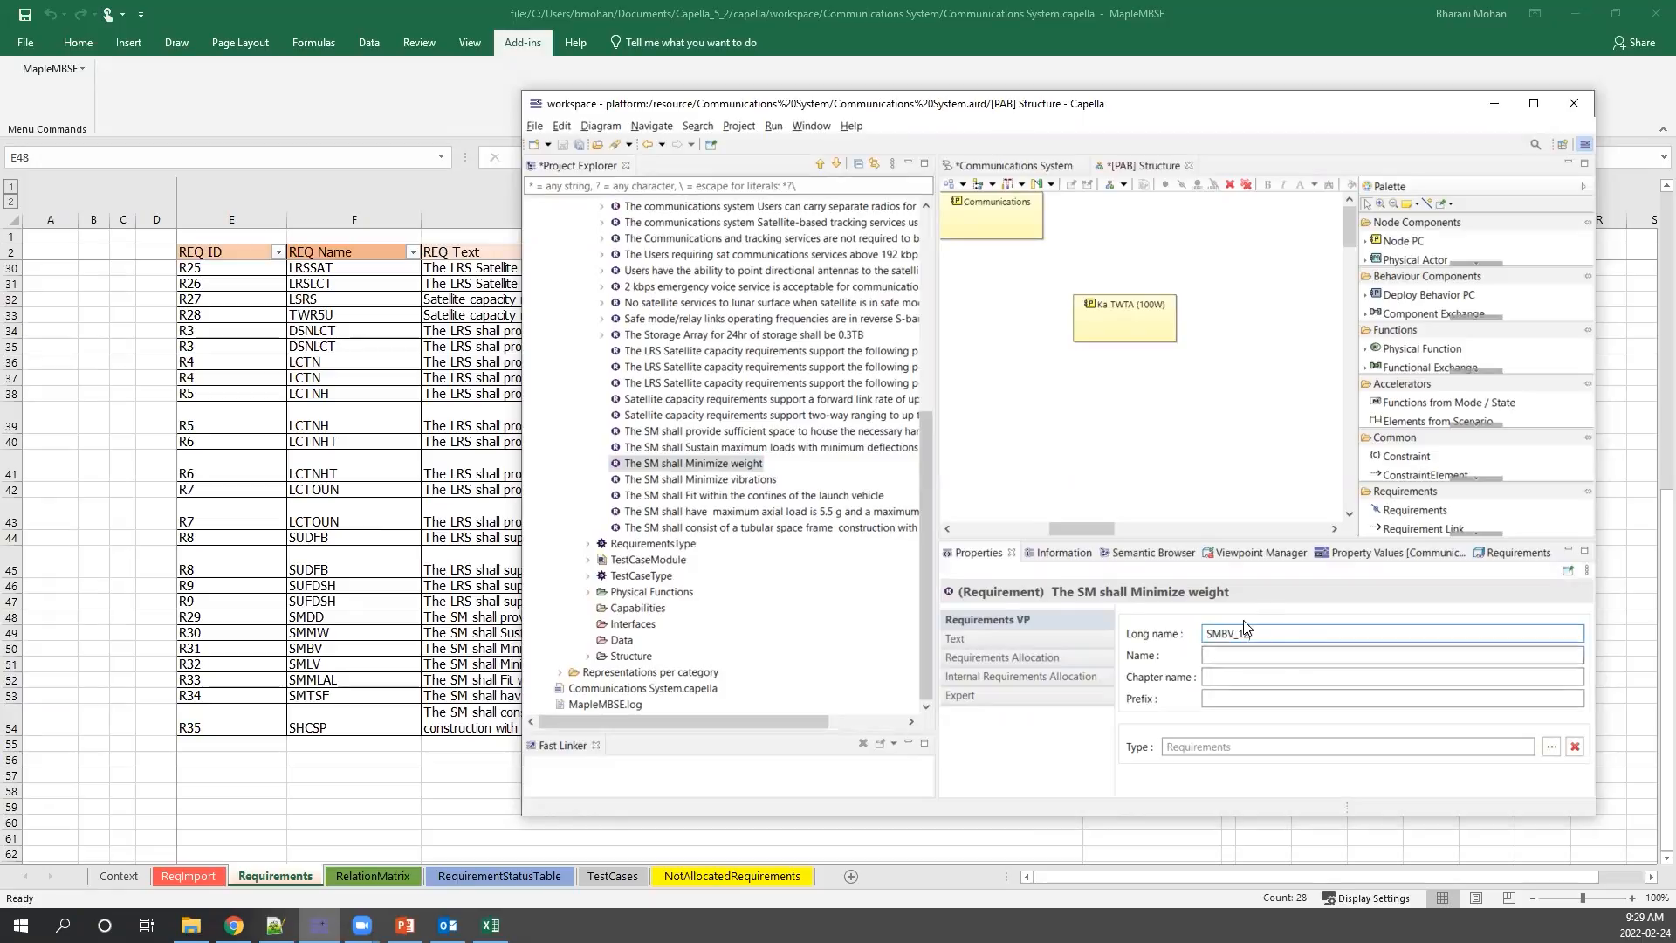
{"action": "left_click", "coordinate": [1258, 655]}
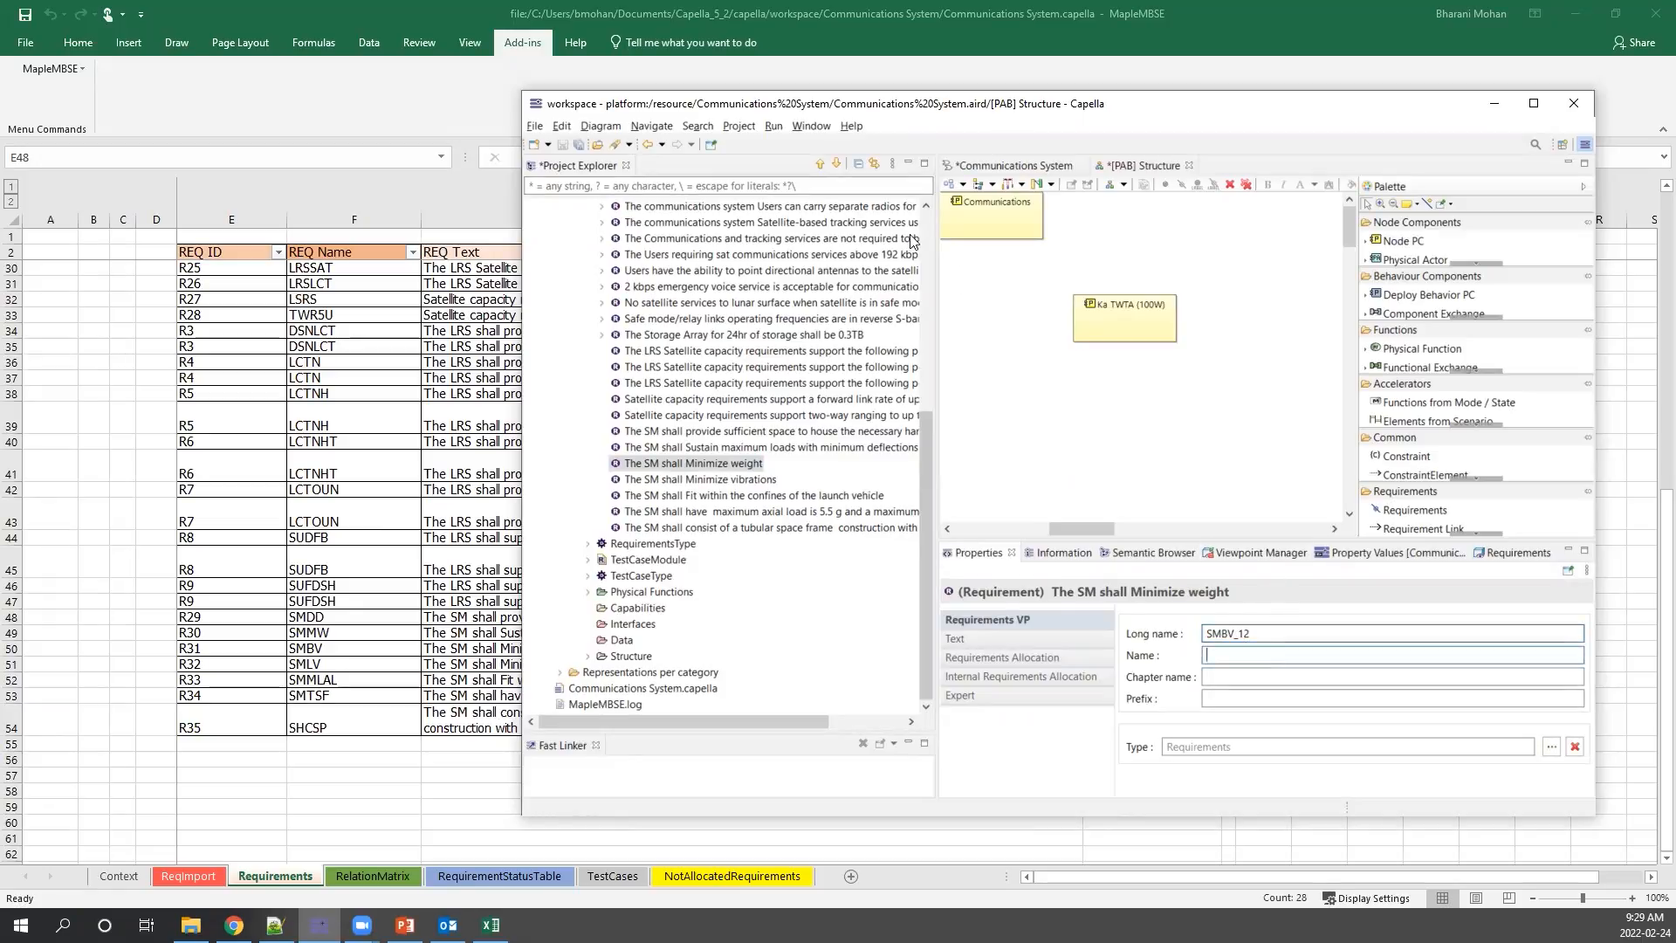
{"action": "left_click", "coordinate": [751, 254]}
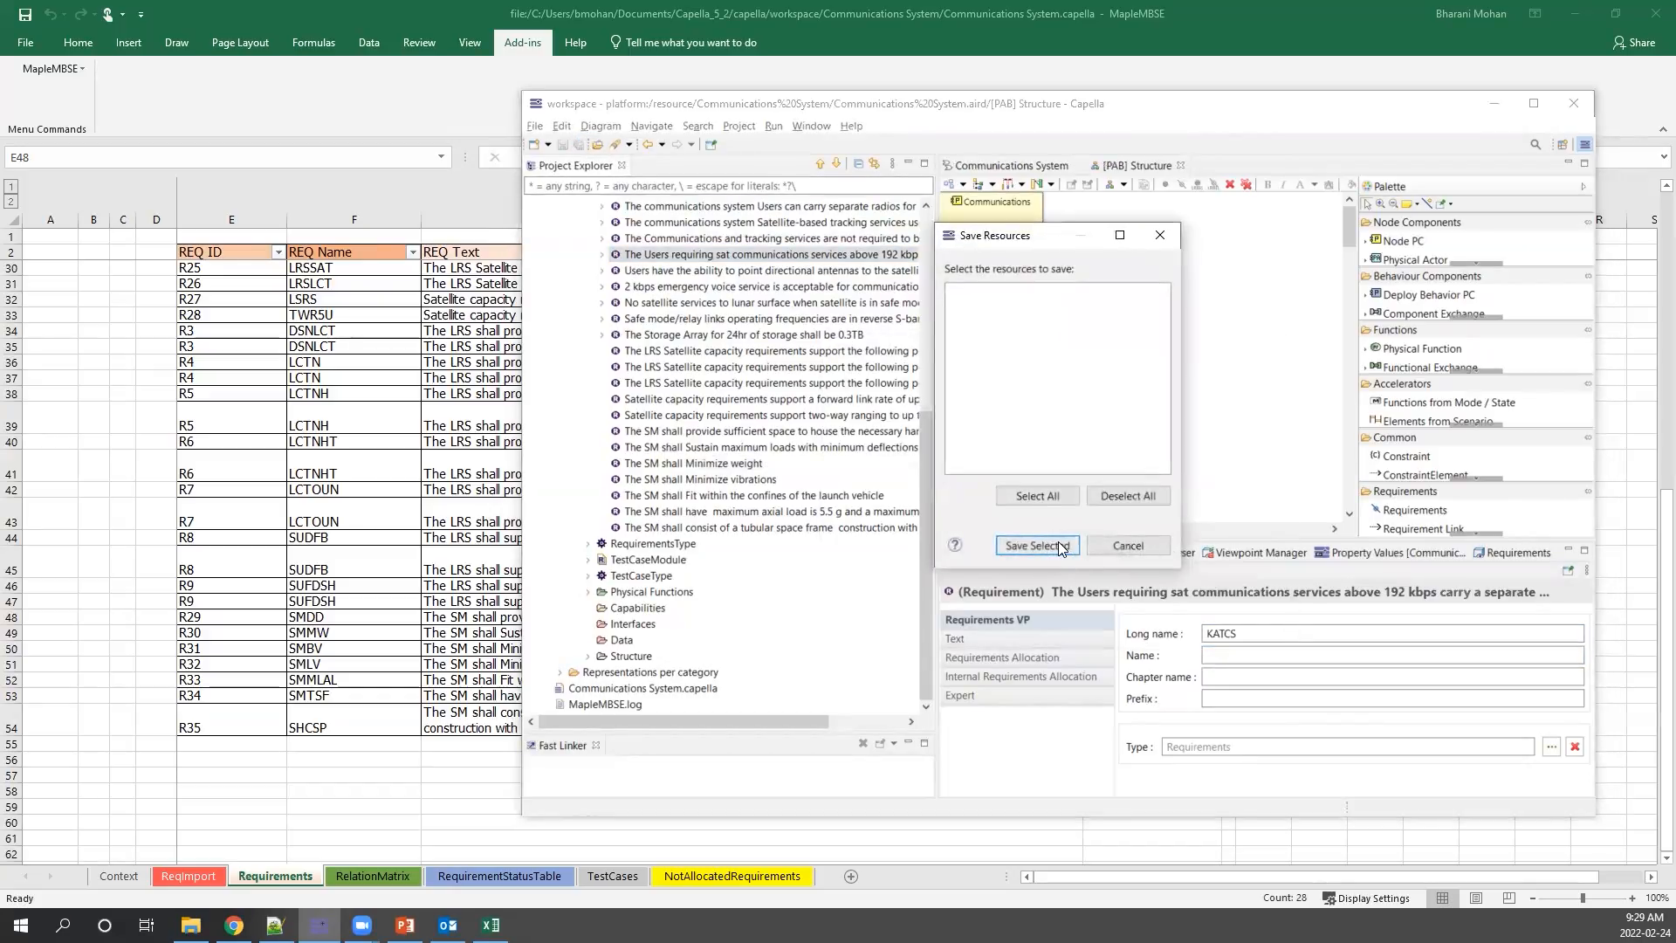
{"action": "left_click", "coordinate": [1058, 542]}
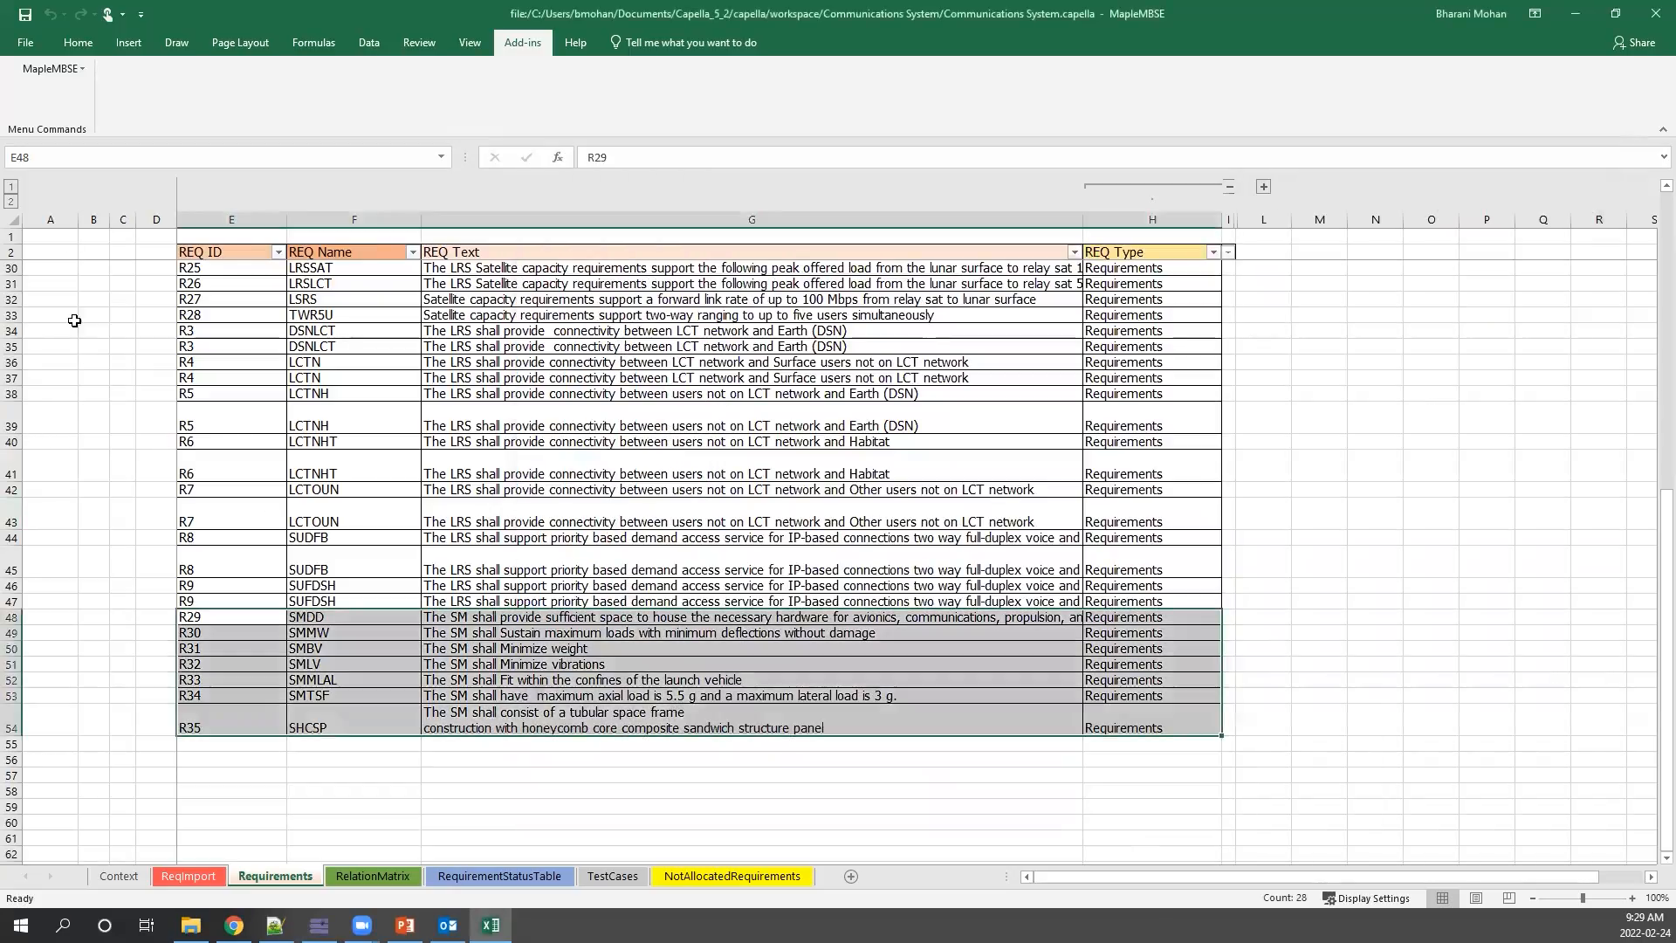
Reload the saved model into the Excel workbook through MapleMBSE and check the SMBV_12 requirement in the Requirements sheet.
{"action": "left_click", "coordinate": [51, 68]}
{"action": "left_click", "coordinate": [105, 91]}
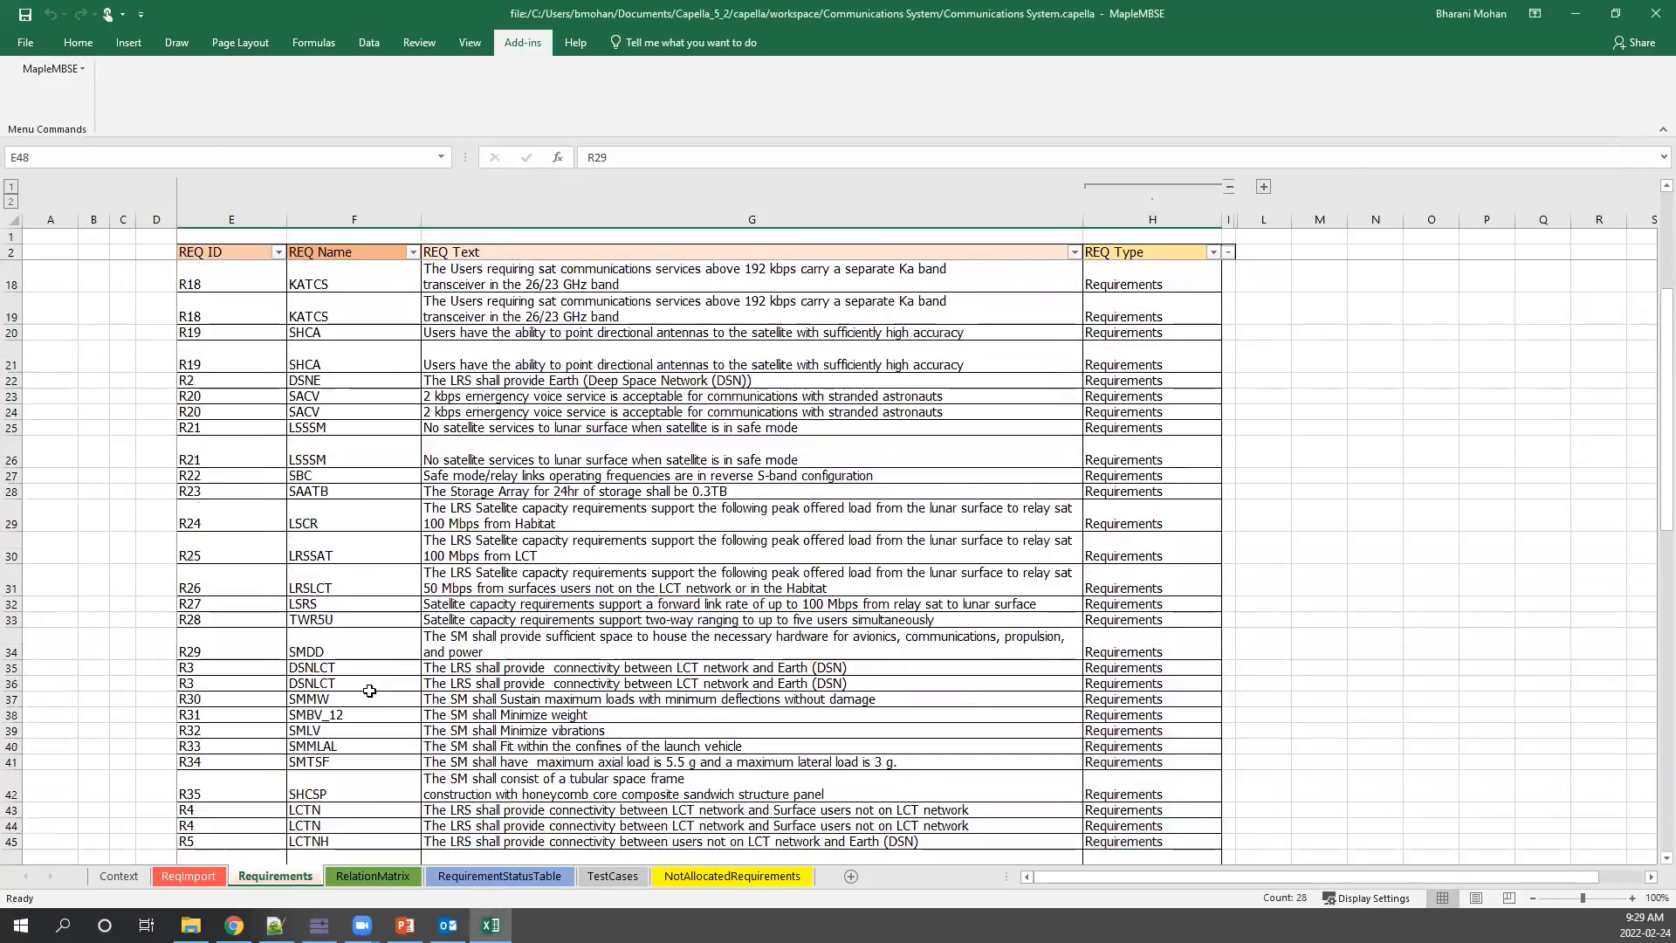
{"action": "left_click", "coordinate": [344, 720]}
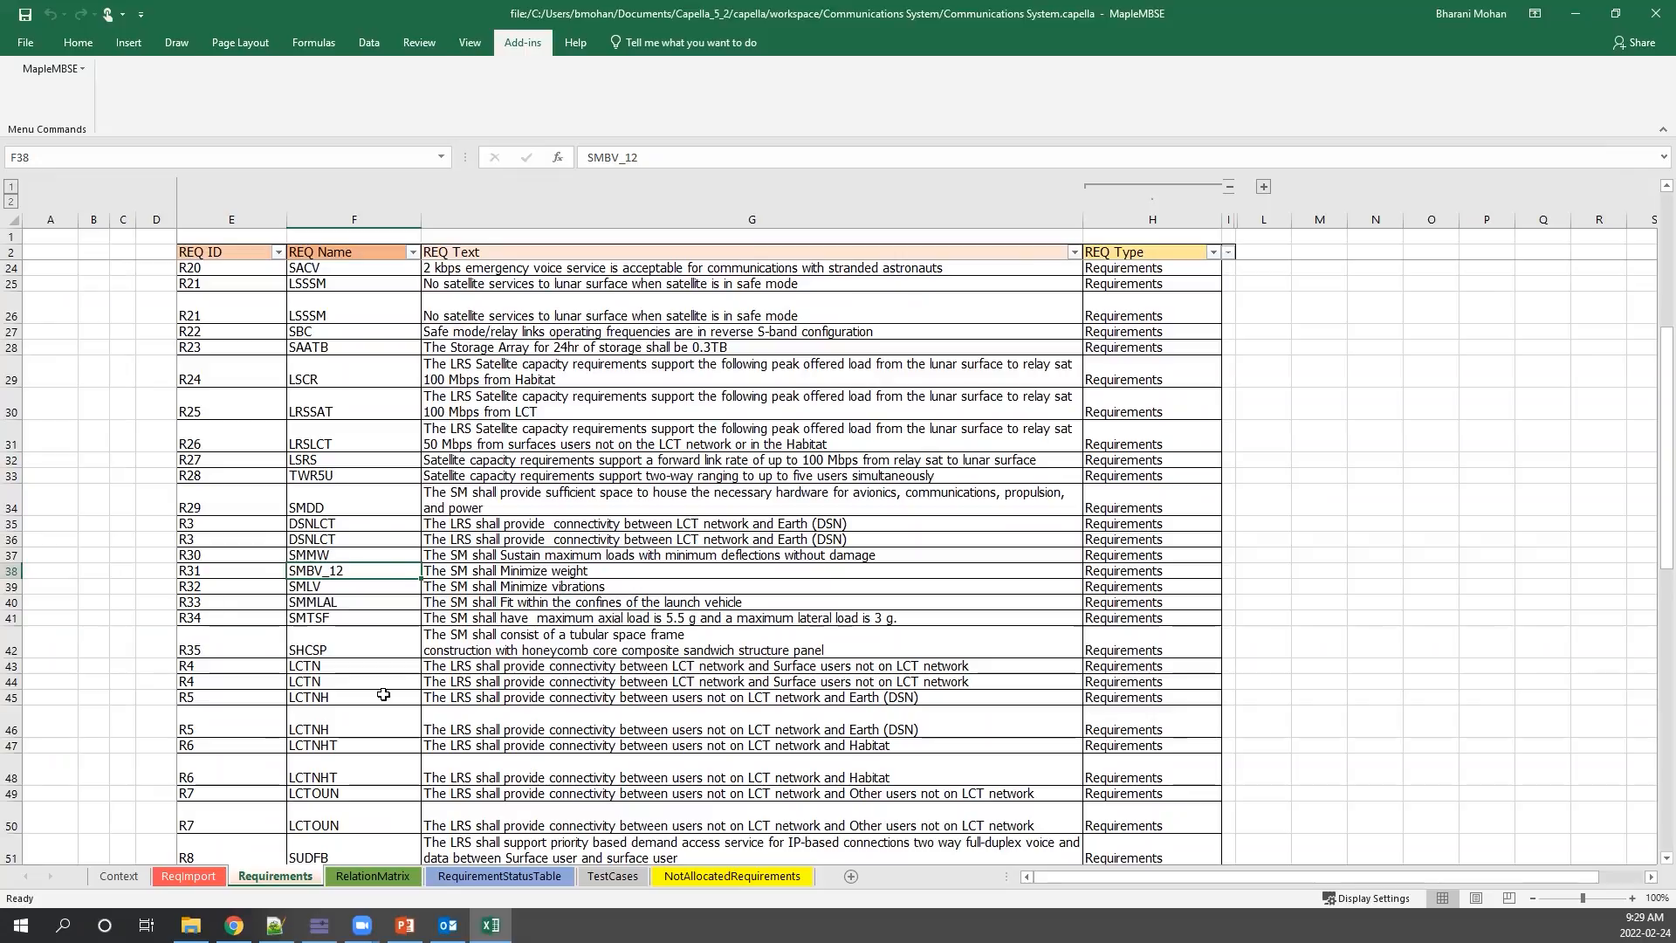
{"action": "scroll", "coordinate": [301, 721], "scroll_direction": "down", "scroll_amount": 1}
{"action": "scroll", "coordinate": [301, 721], "scroll_direction": "down", "scroll_amount": 4}
{"action": "scroll", "coordinate": [302, 721], "scroll_direction": "up", "scroll_amount": 4}
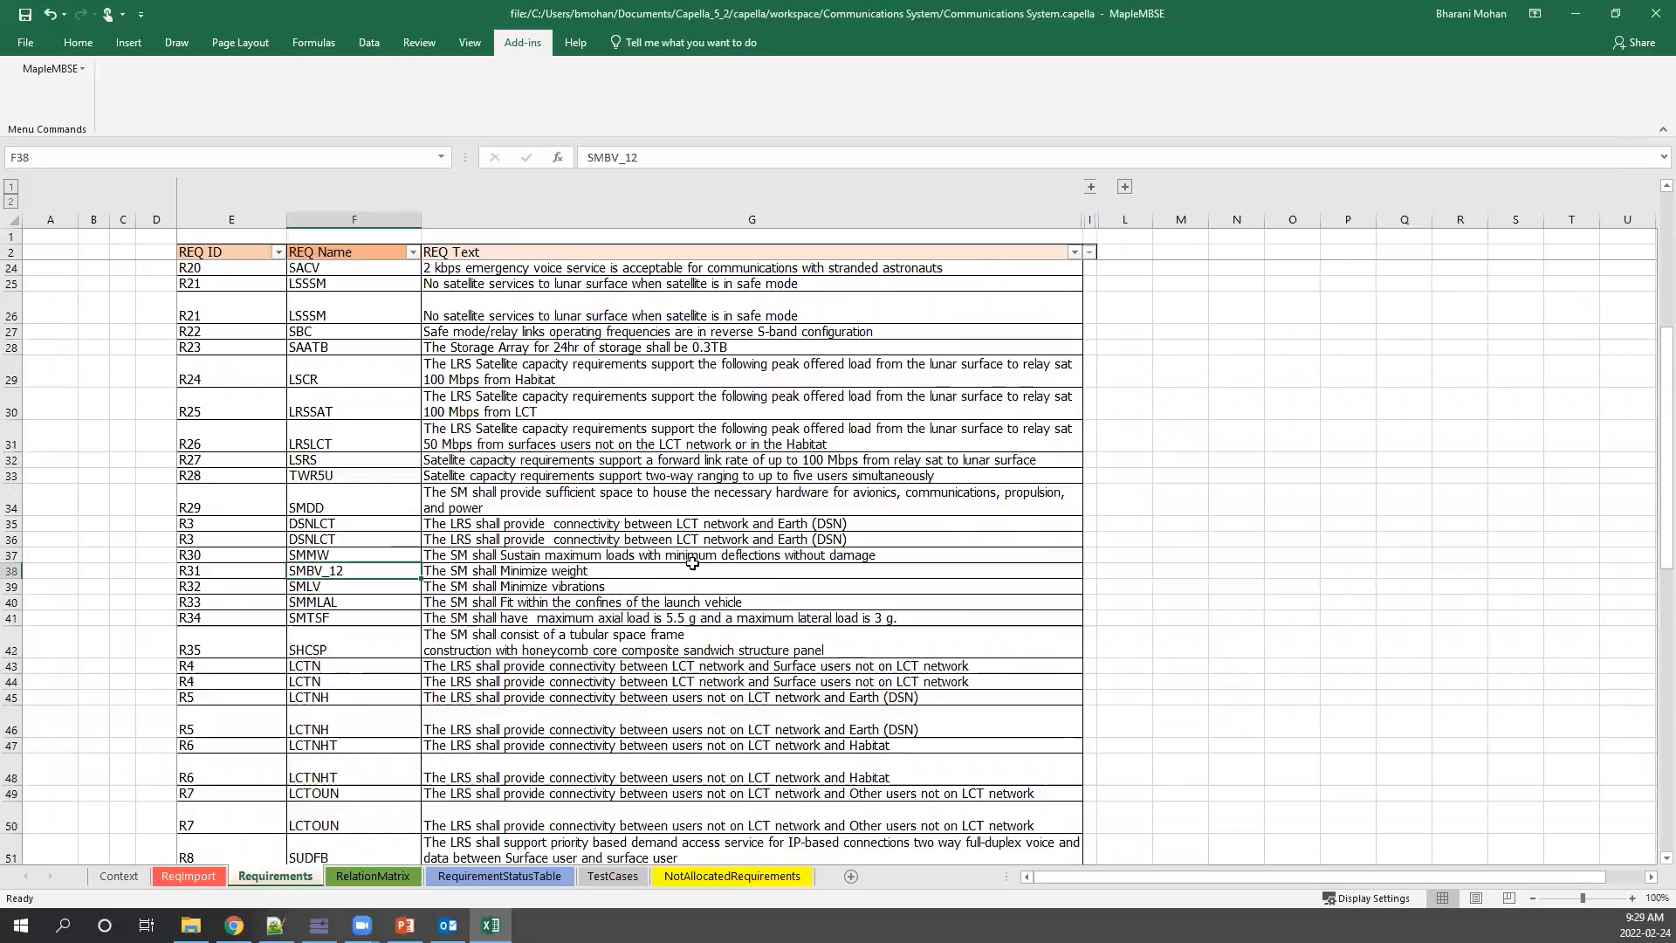
Add a requirement below the last row of the Requirements sheet with ID R36 and name SMWeight.
{"action": "scroll", "coordinate": [672, 575], "scroll_direction": "down", "scroll_amount": 6}
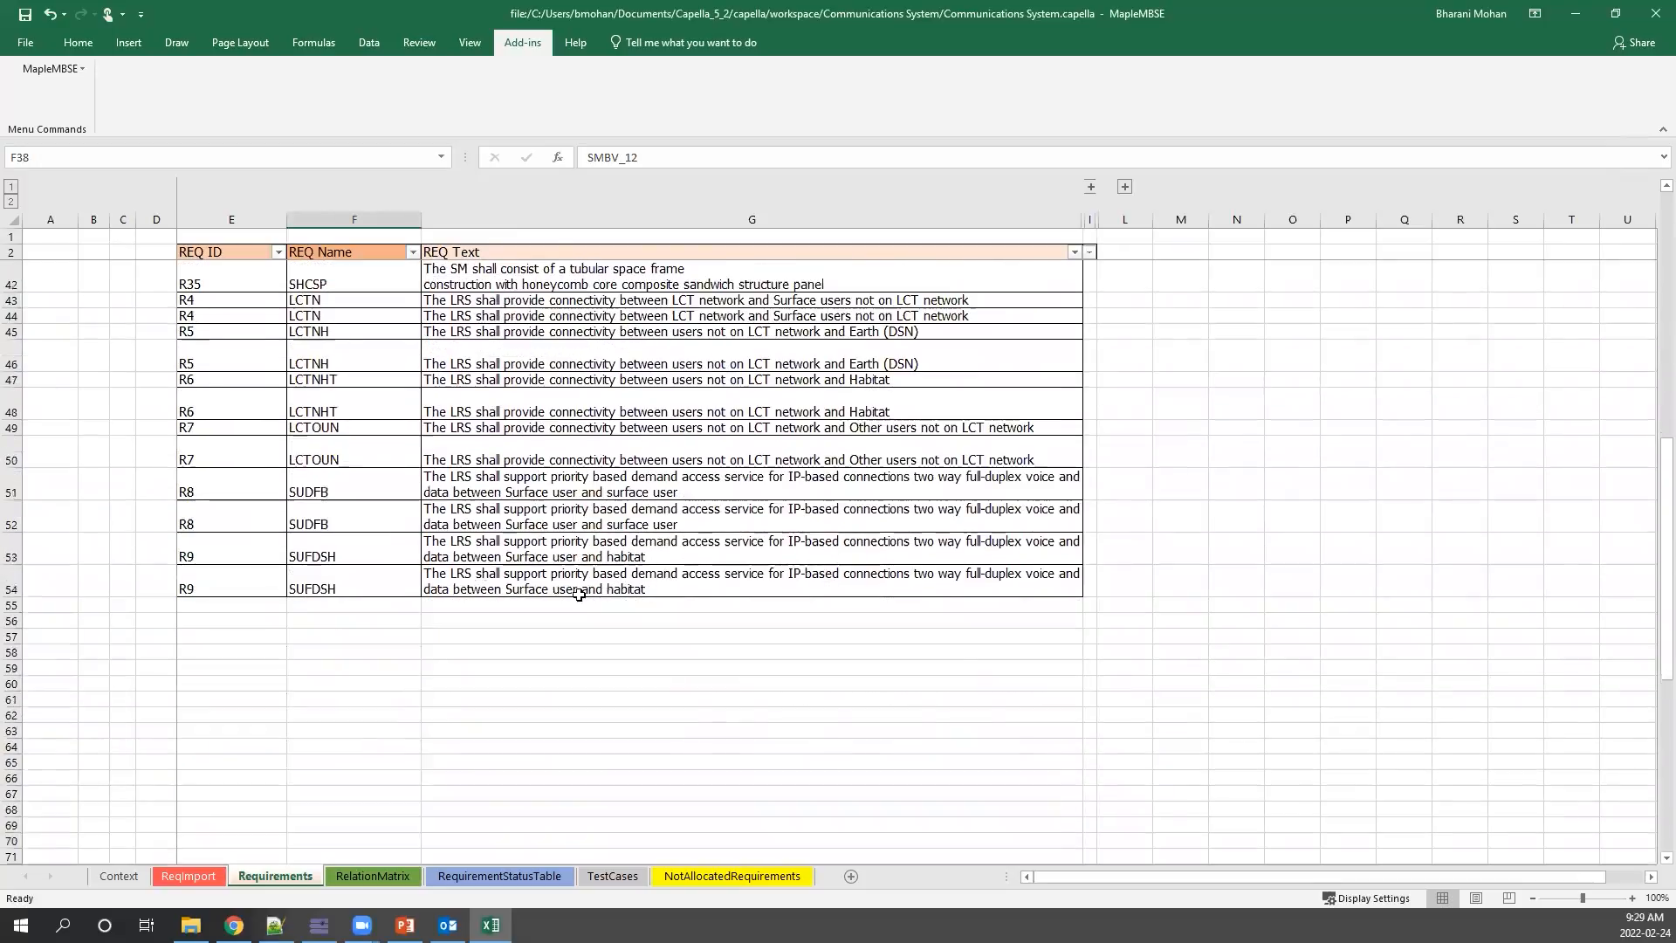
{"action": "left_click", "coordinate": [225, 605]}
{"action": "left_click", "coordinate": [343, 603]}
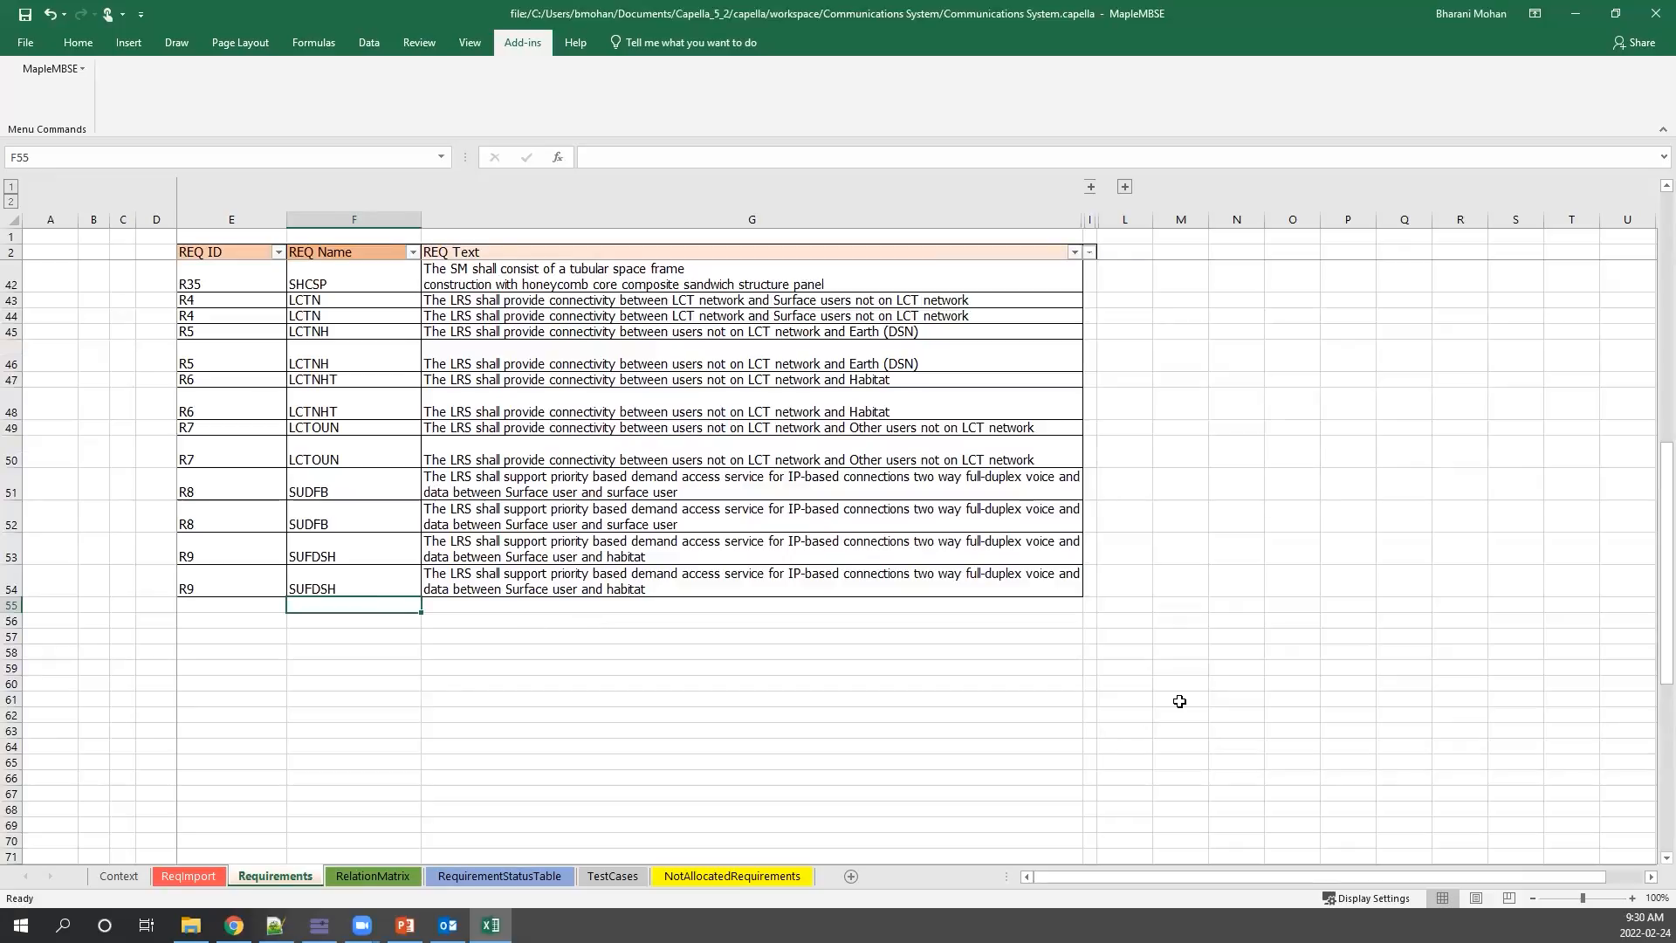
{"action": "type", "text": "SM"}
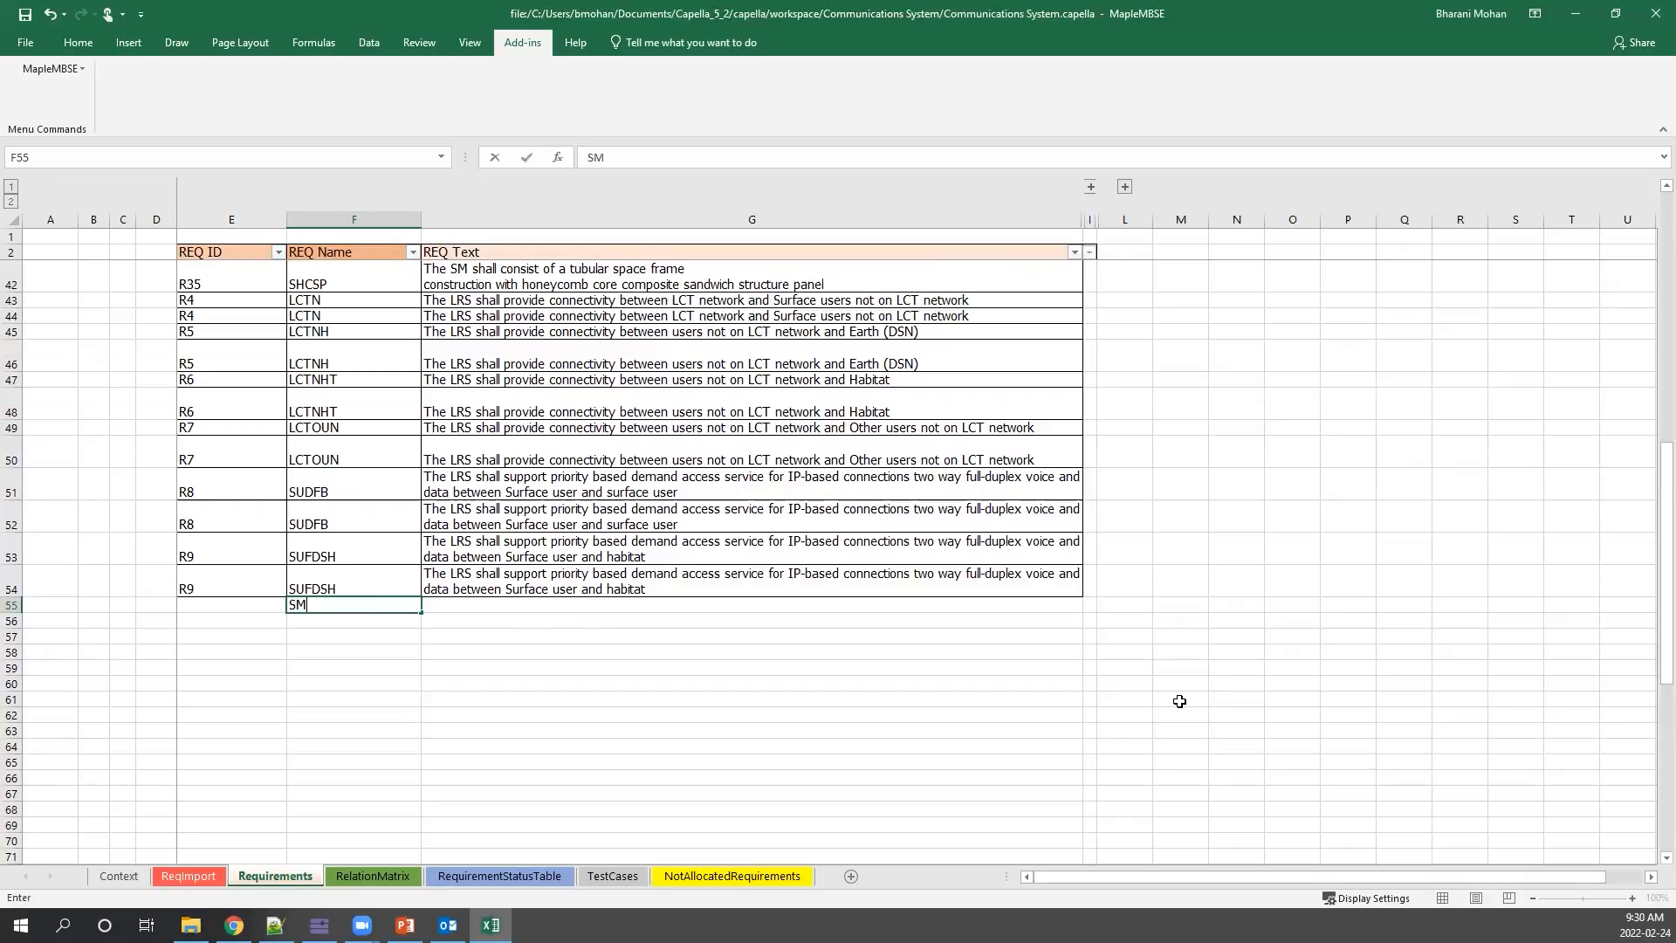
{"action": "type", "text": "WEight"}
{"action": "key", "text": "Left"}
{"action": "type", "text": "R"}
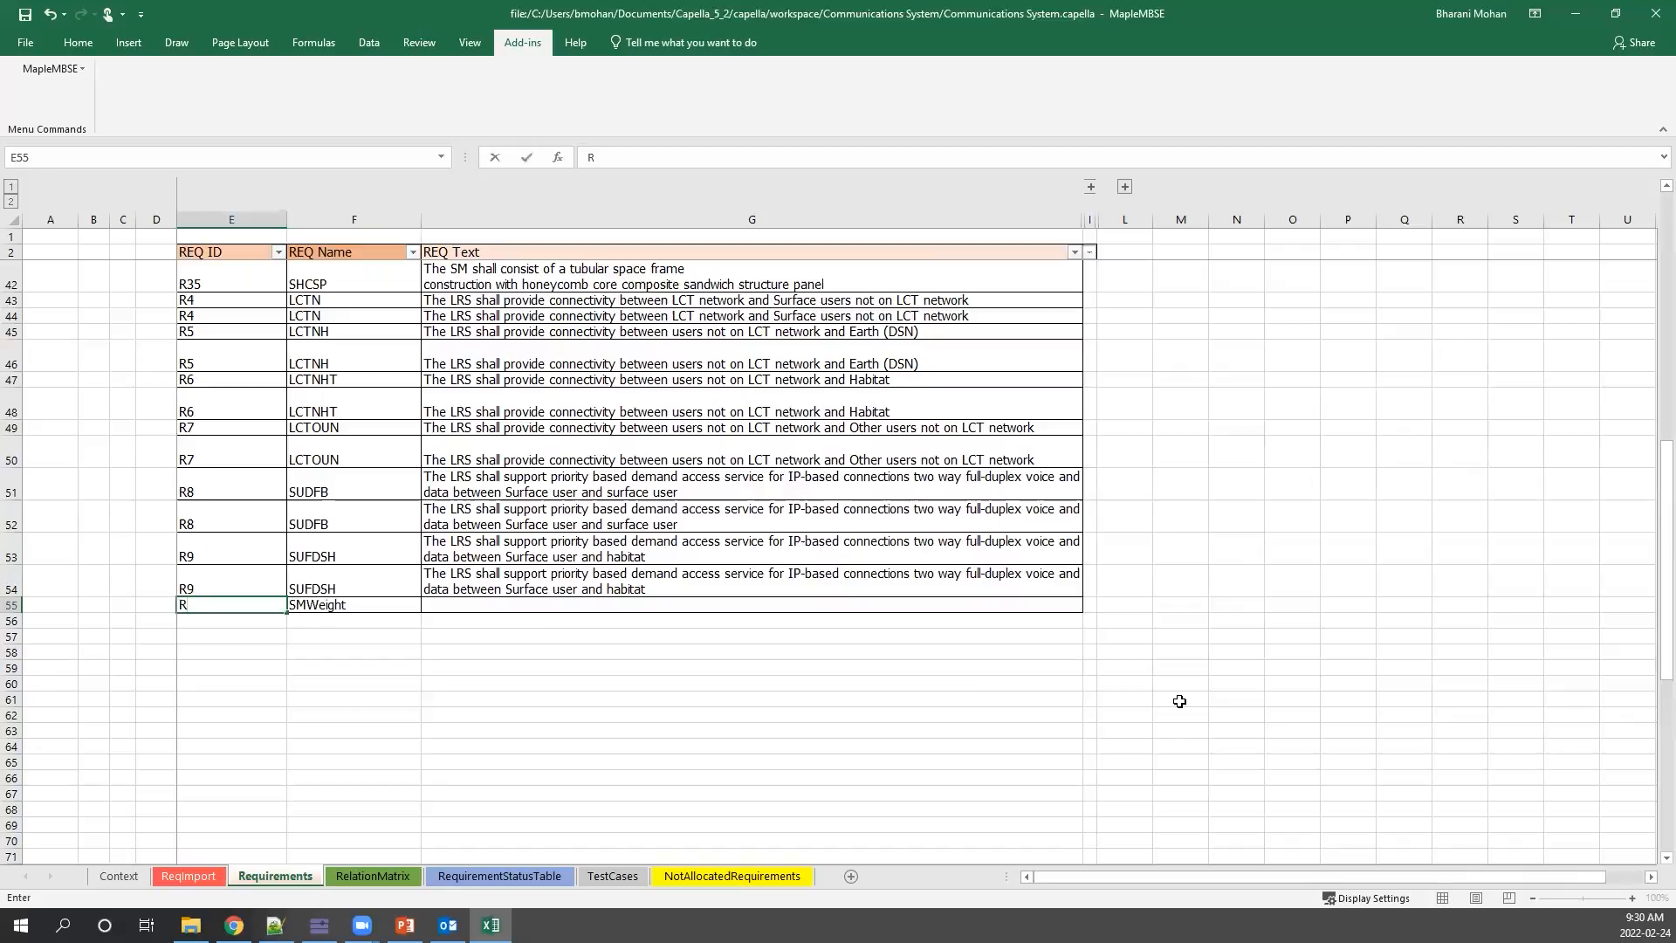
{"action": "type", "text": "26"}
Enter "The SMW shall have a maximum weight of 40kg" as the REQ Text of requirement R36.
{"action": "key", "text": "Right"}
{"action": "key", "text": "Right"}
{"action": "type", "text": "Thi"}
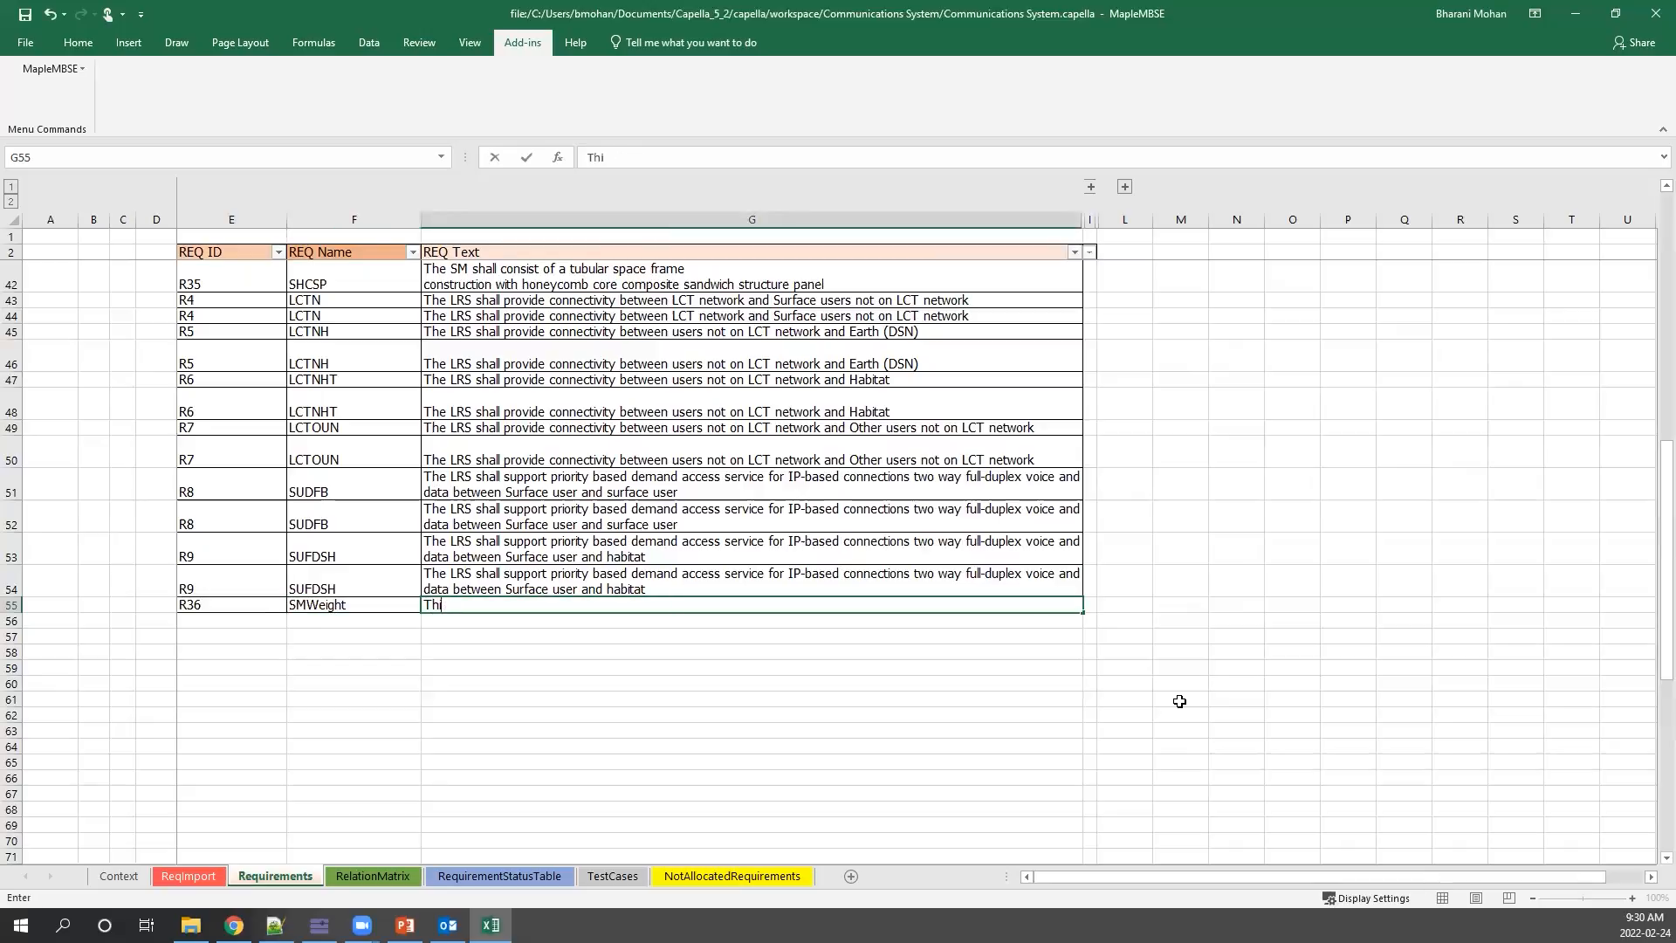
{"action": "type", "text": "s SMW shall have a max"}
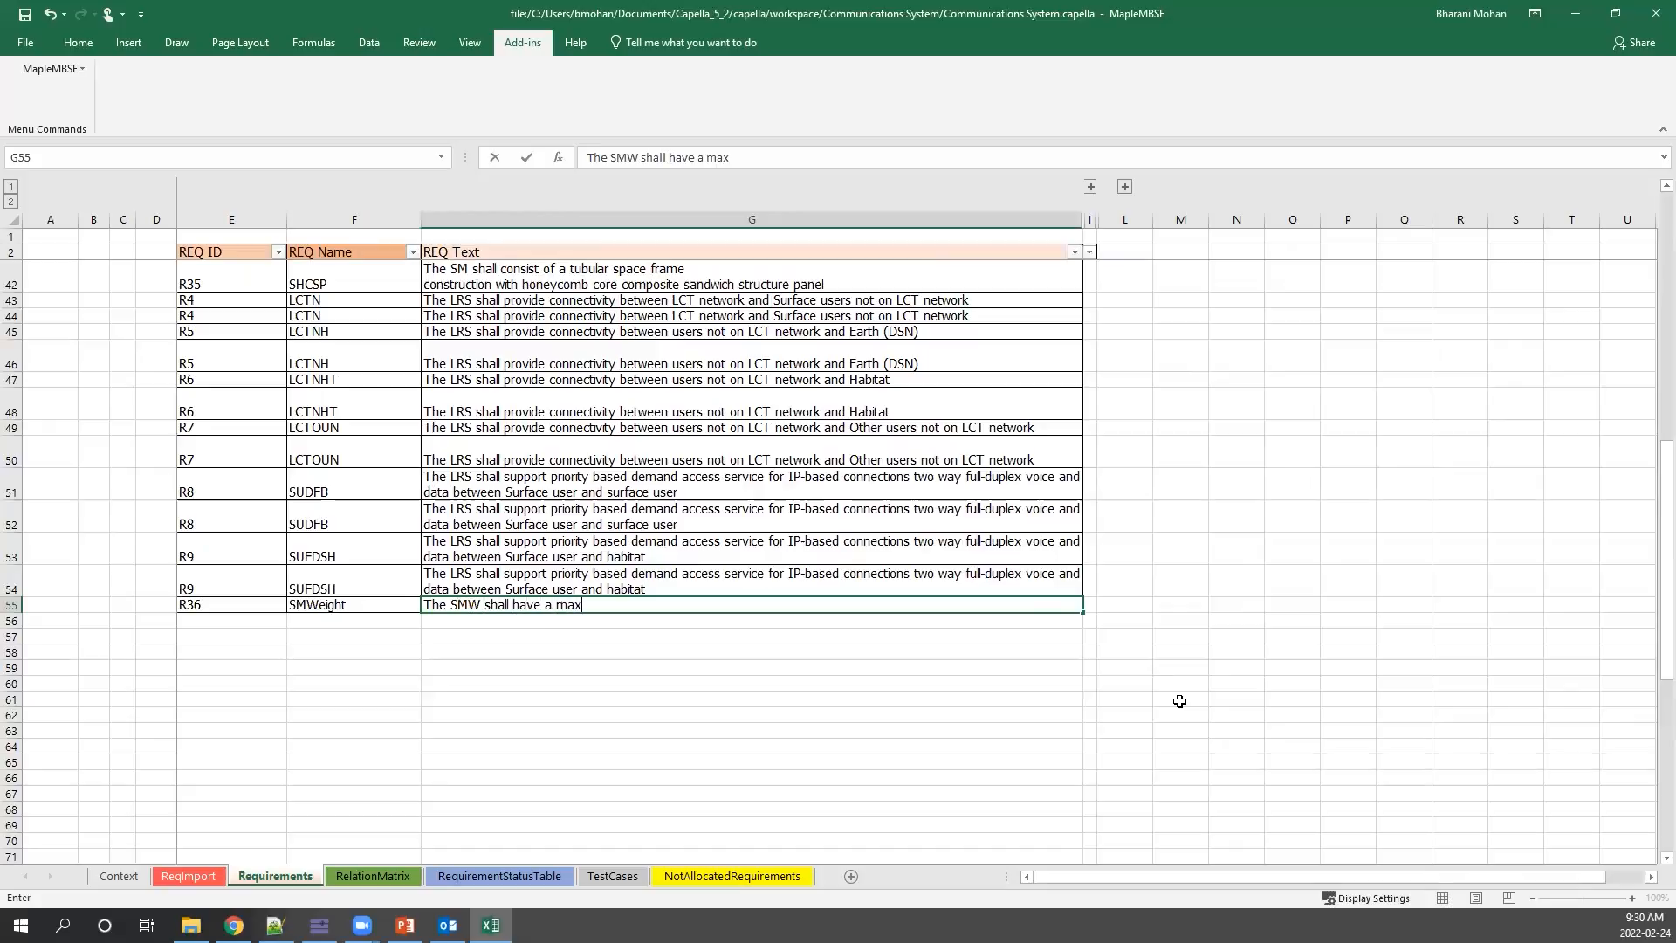
{"action": "type", "text": "imum weight of 400kg"}
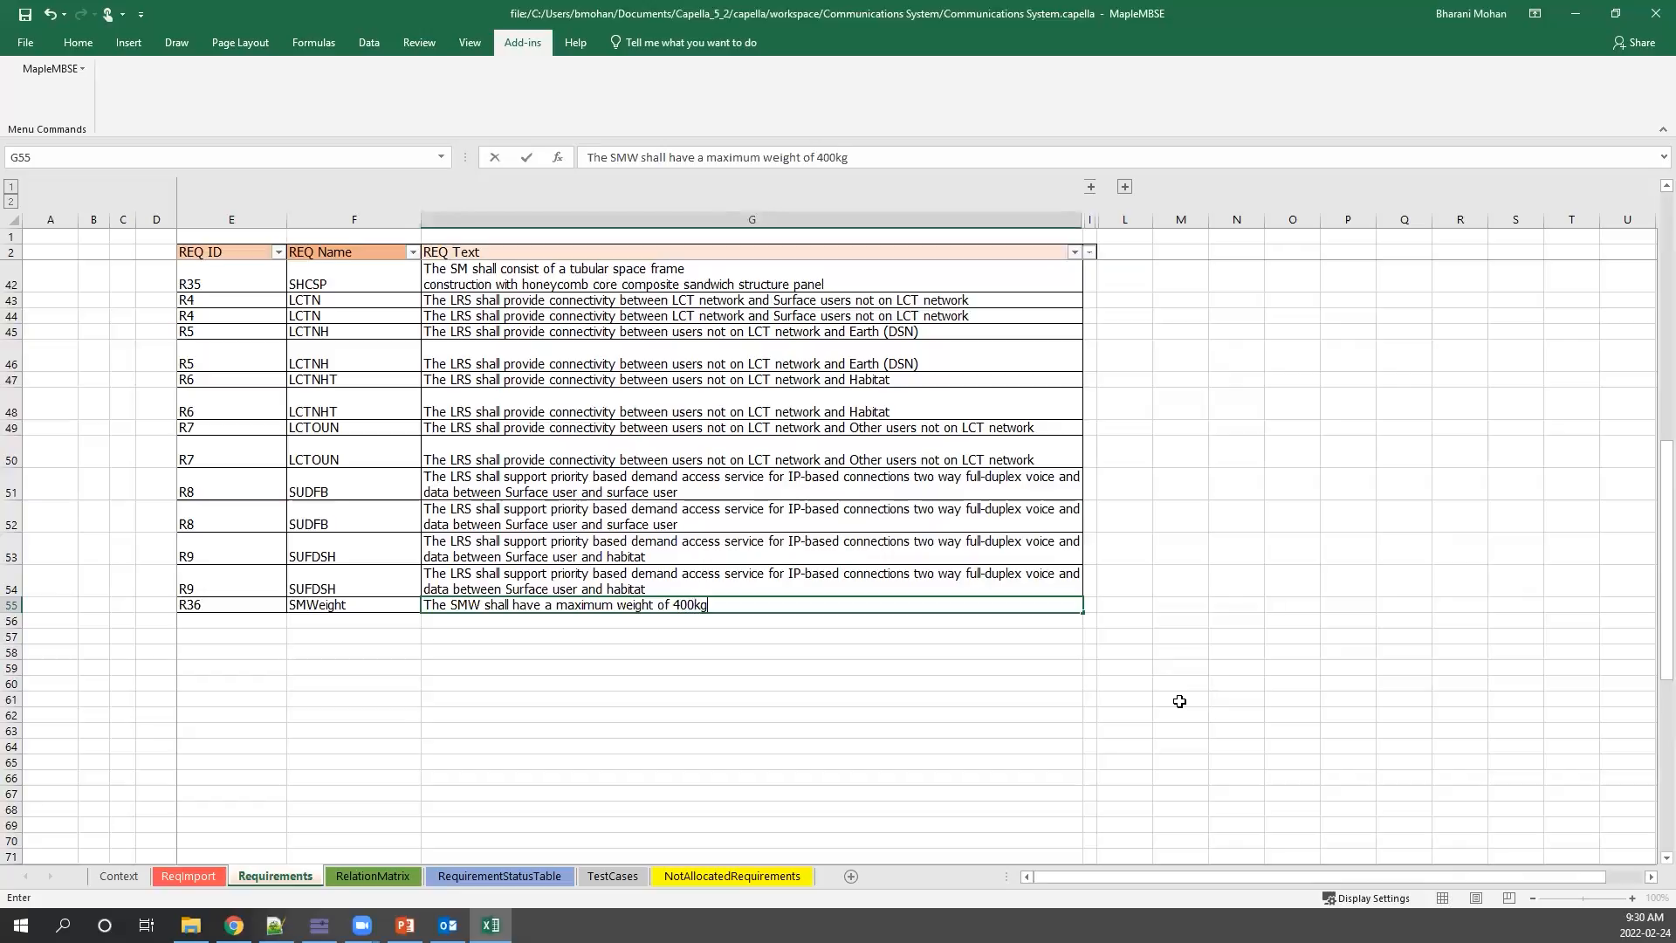
{"action": "key", "text": "Return"}
{"action": "key", "text": "Up"}
{"action": "left_click", "coordinate": [841, 158]}
{"action": "key", "text": "BackSpace"}
{"action": "key", "text": "Return"}
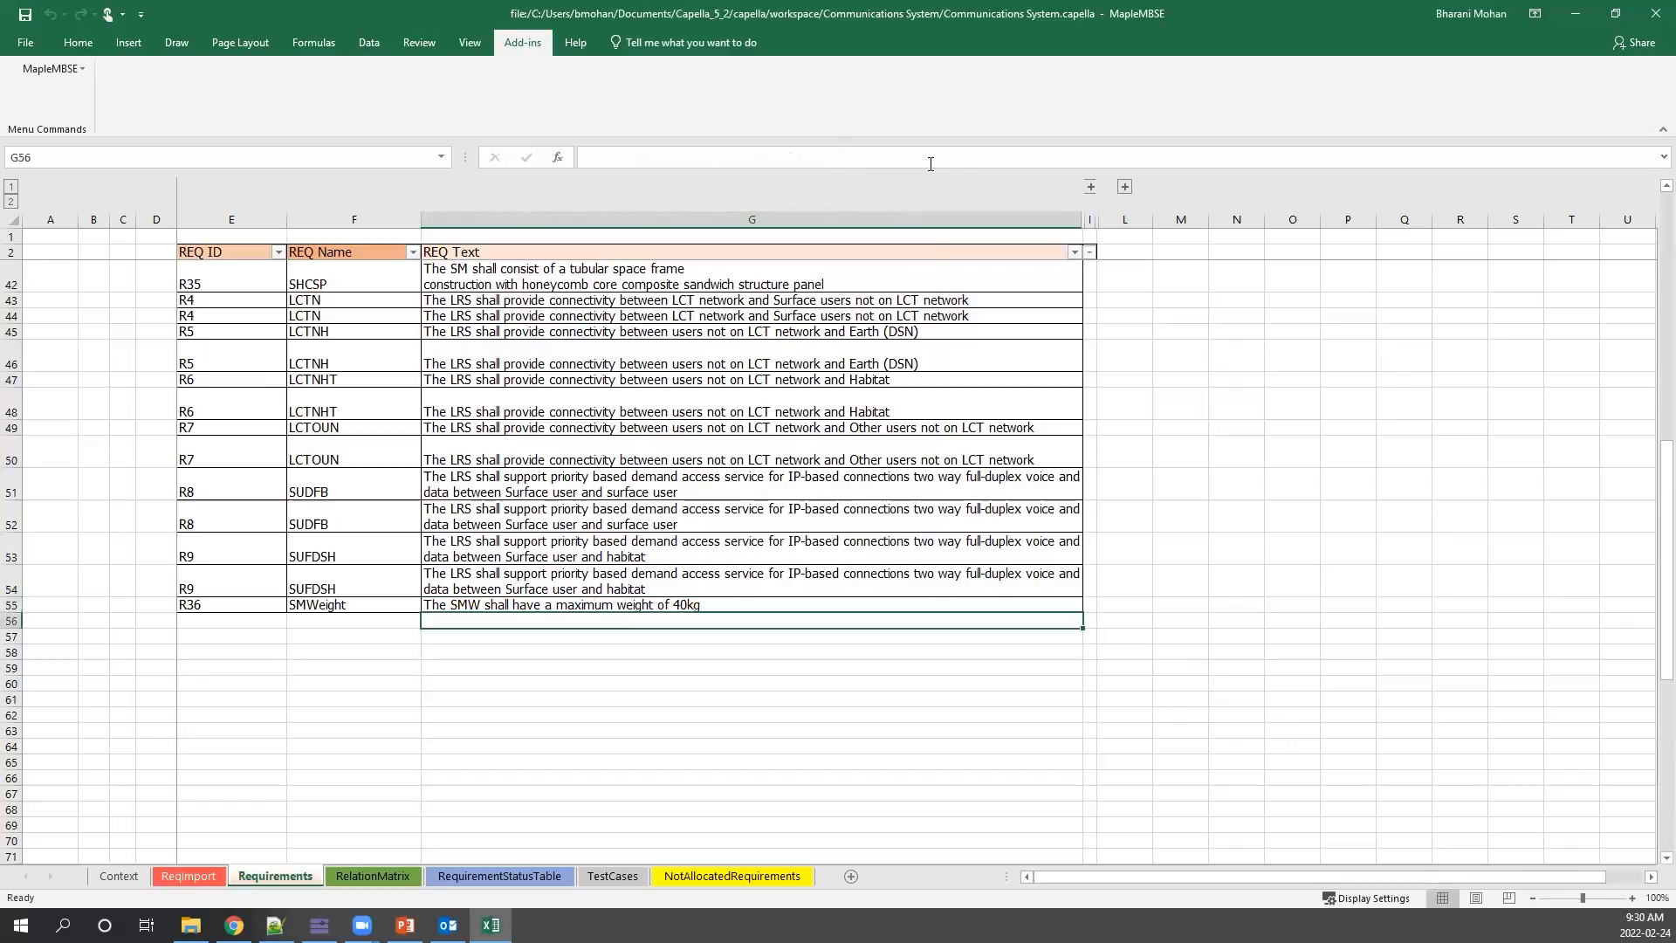
{"action": "key", "text": "Return"}
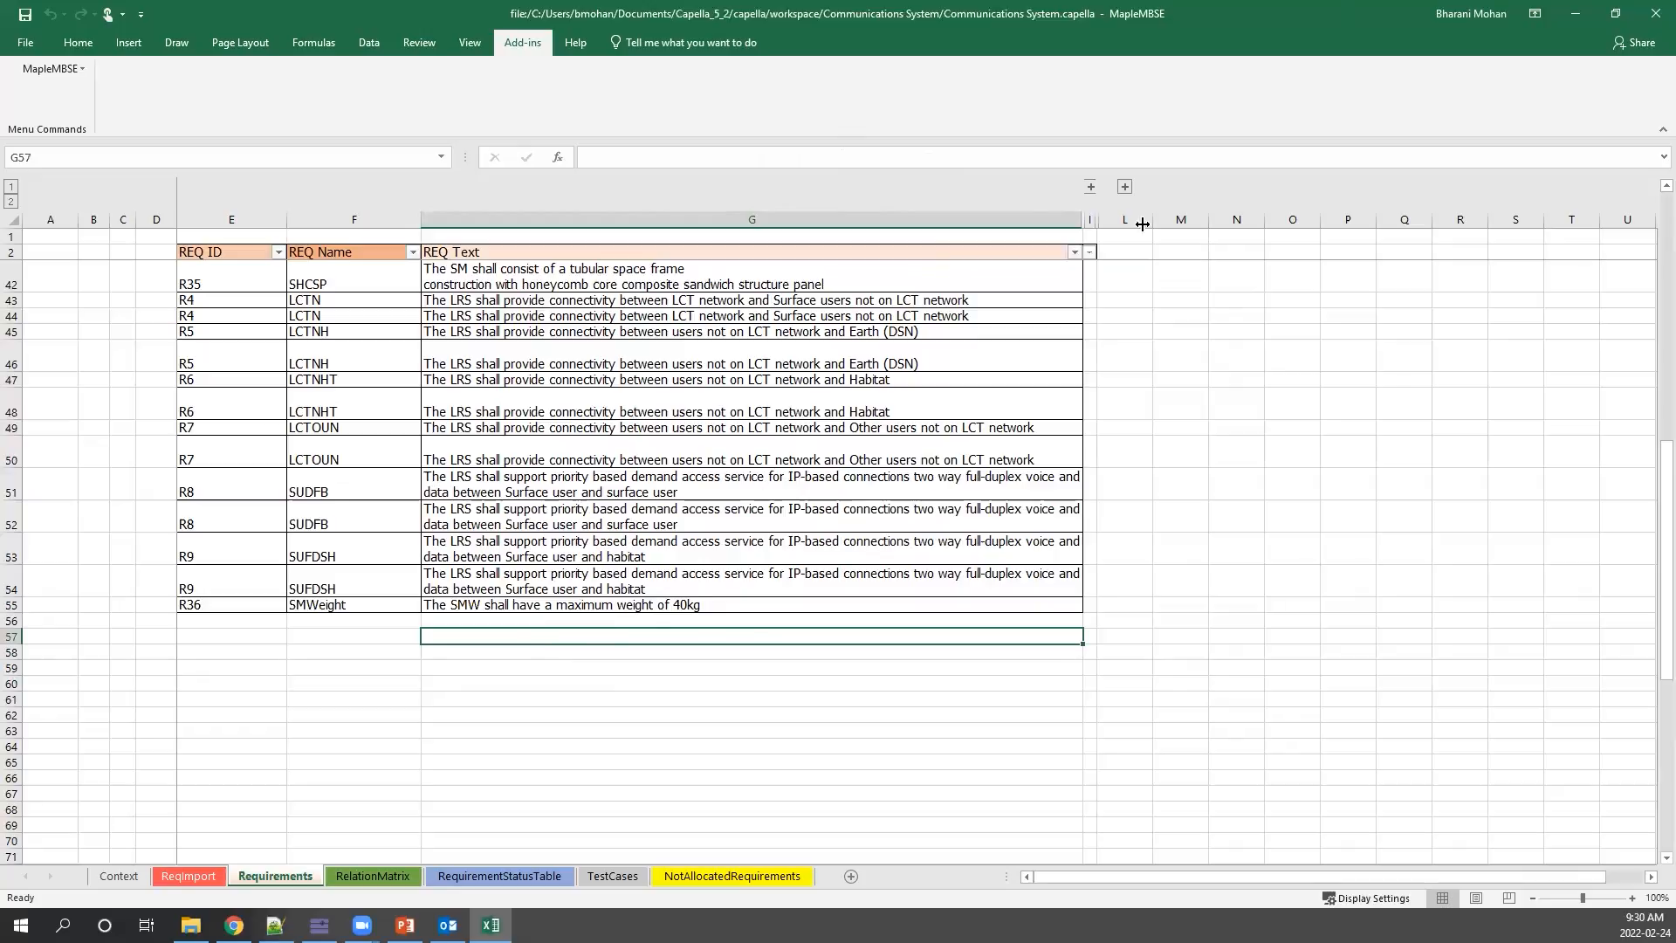
Expand the REQ Type column and set the type of requirement R36 to Requirements.
{"action": "left_click", "coordinate": [1090, 187]}
{"action": "left_click", "coordinate": [1124, 604]}
{"action": "type", "text": "requirements"}
{"action": "left_click", "coordinate": [1148, 655]}
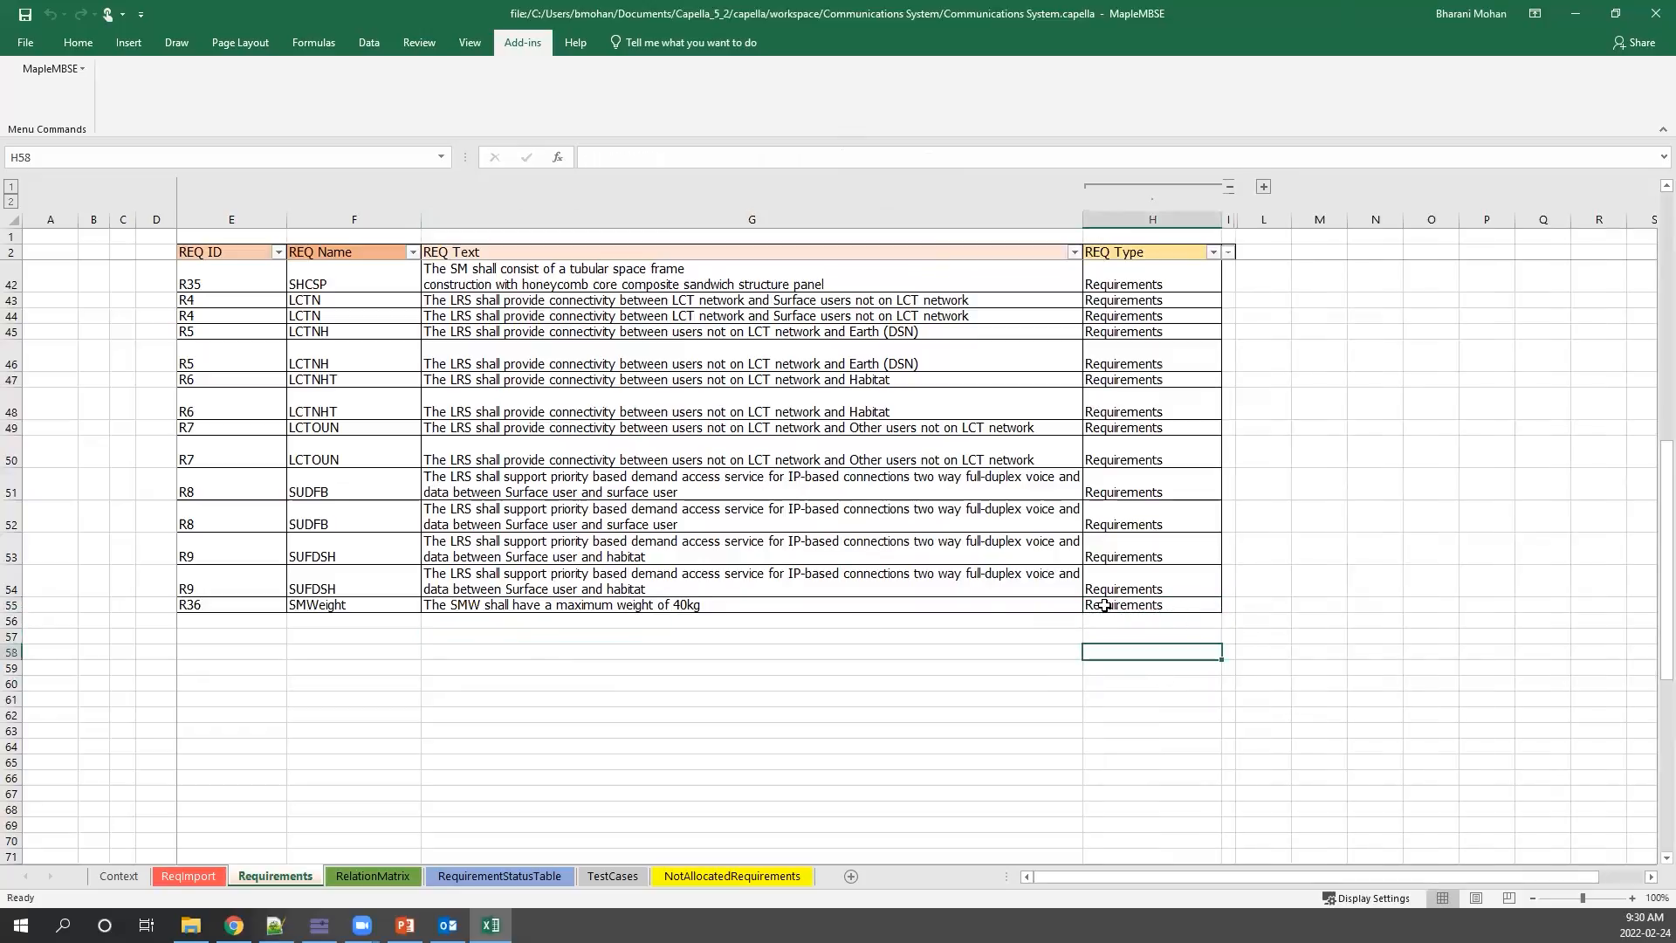
{"action": "scroll", "coordinate": [1143, 599], "scroll_direction": "up", "scroll_amount": 2}
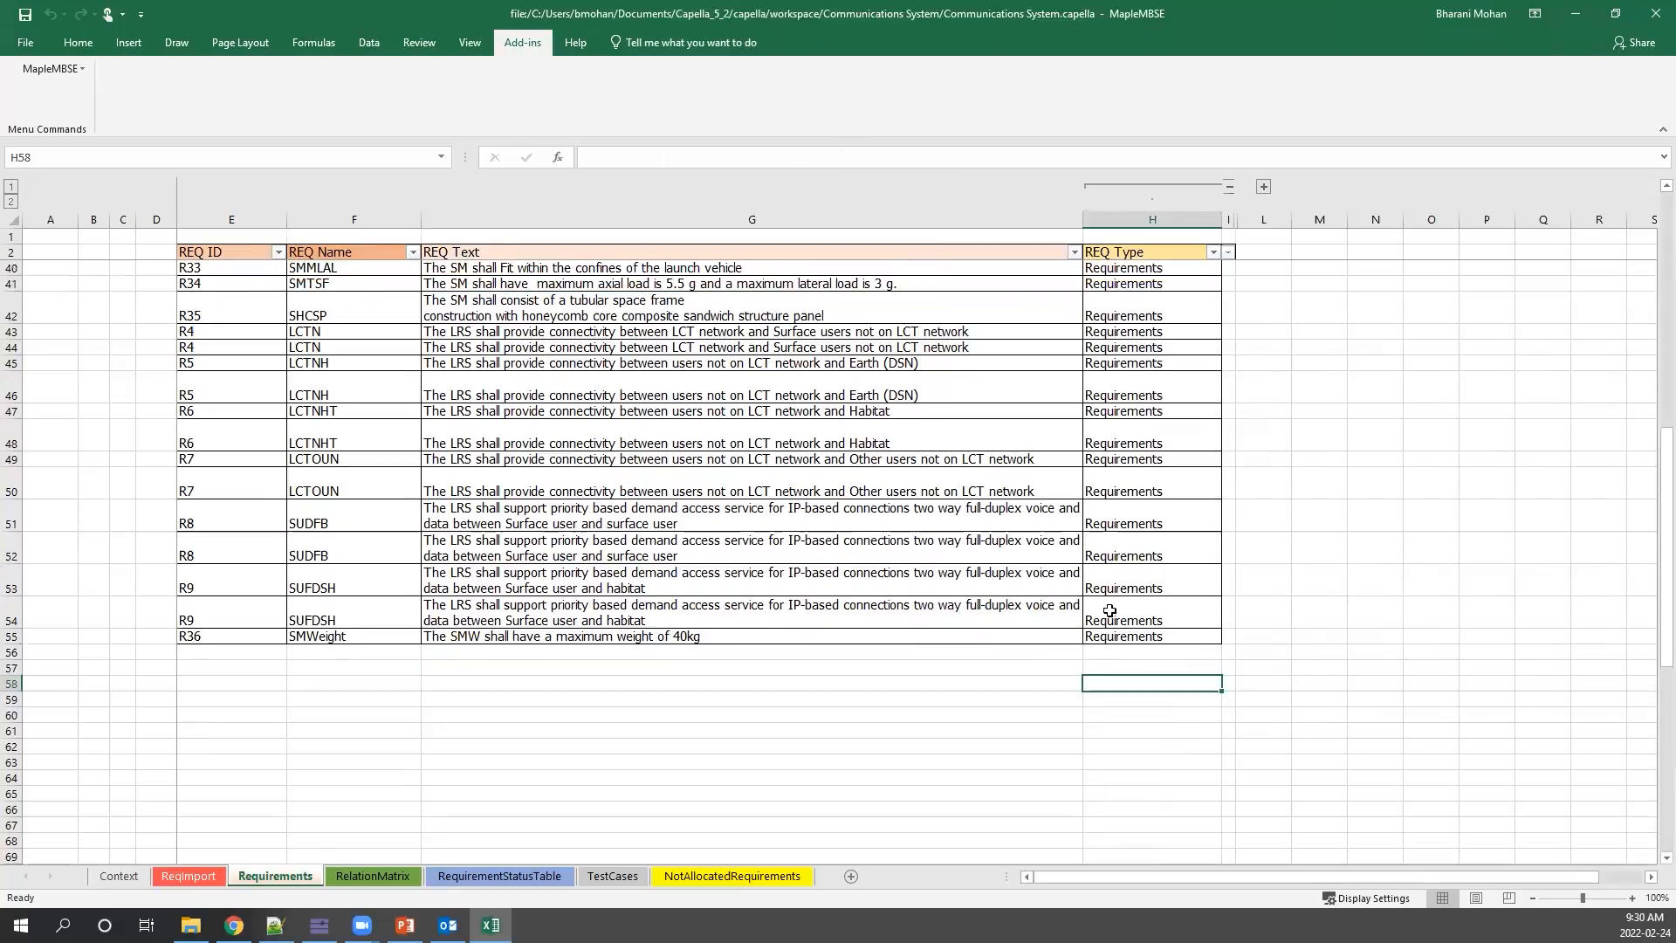
Collapse the REQ Type column and expand the REQ Allocation Source and Target columns.
{"action": "left_click", "coordinate": [1224, 186]}
{"action": "left_click", "coordinate": [1122, 188]}
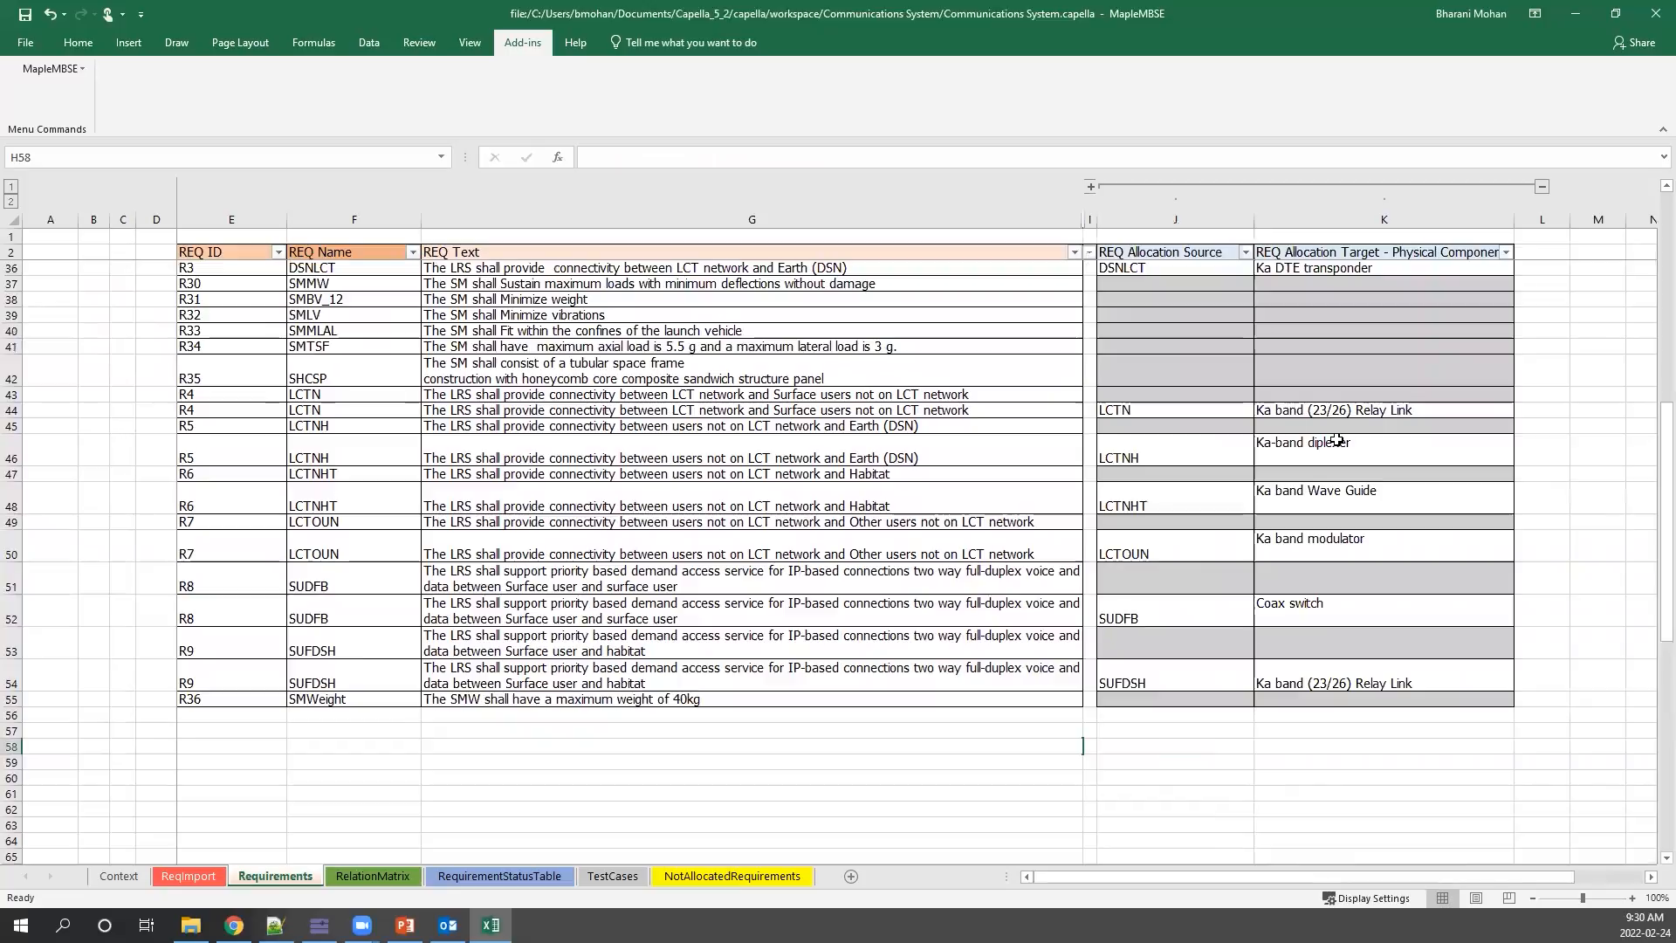
{"action": "scroll", "coordinate": [1335, 441], "scroll_direction": "up", "scroll_amount": 4}
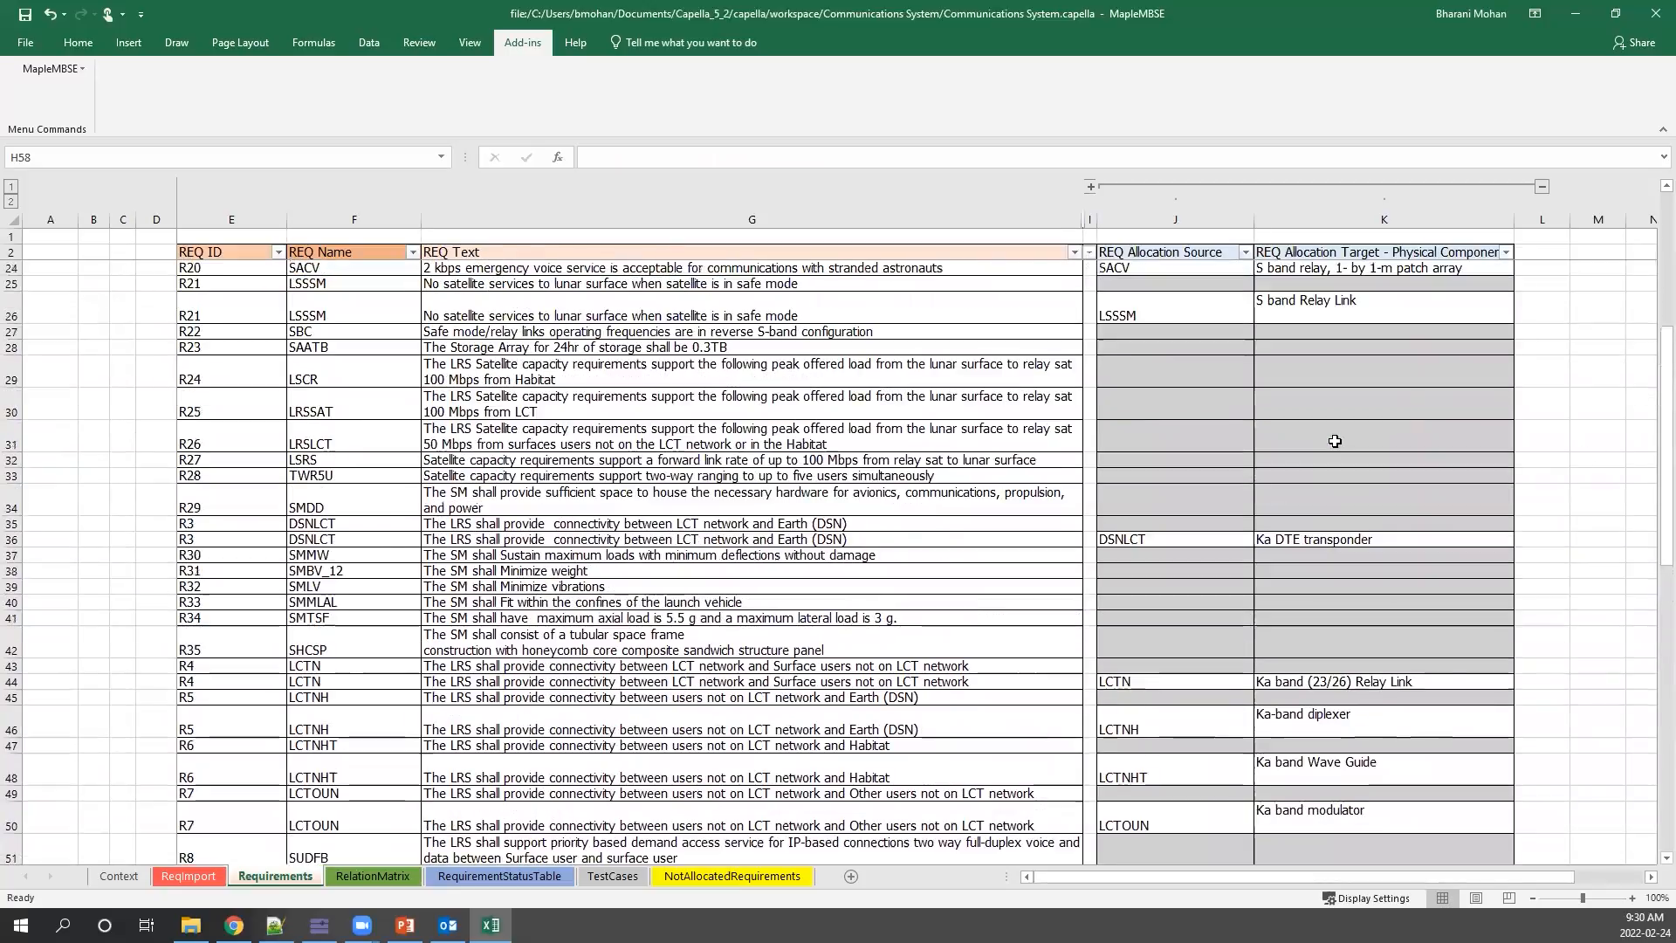
Switch to Capella, collapse the RequirementsModule and examine the physical components of the LRS COMMUNICATIONS SYSTEM under Structure.
{"action": "key", "text": "alt+Tab"}
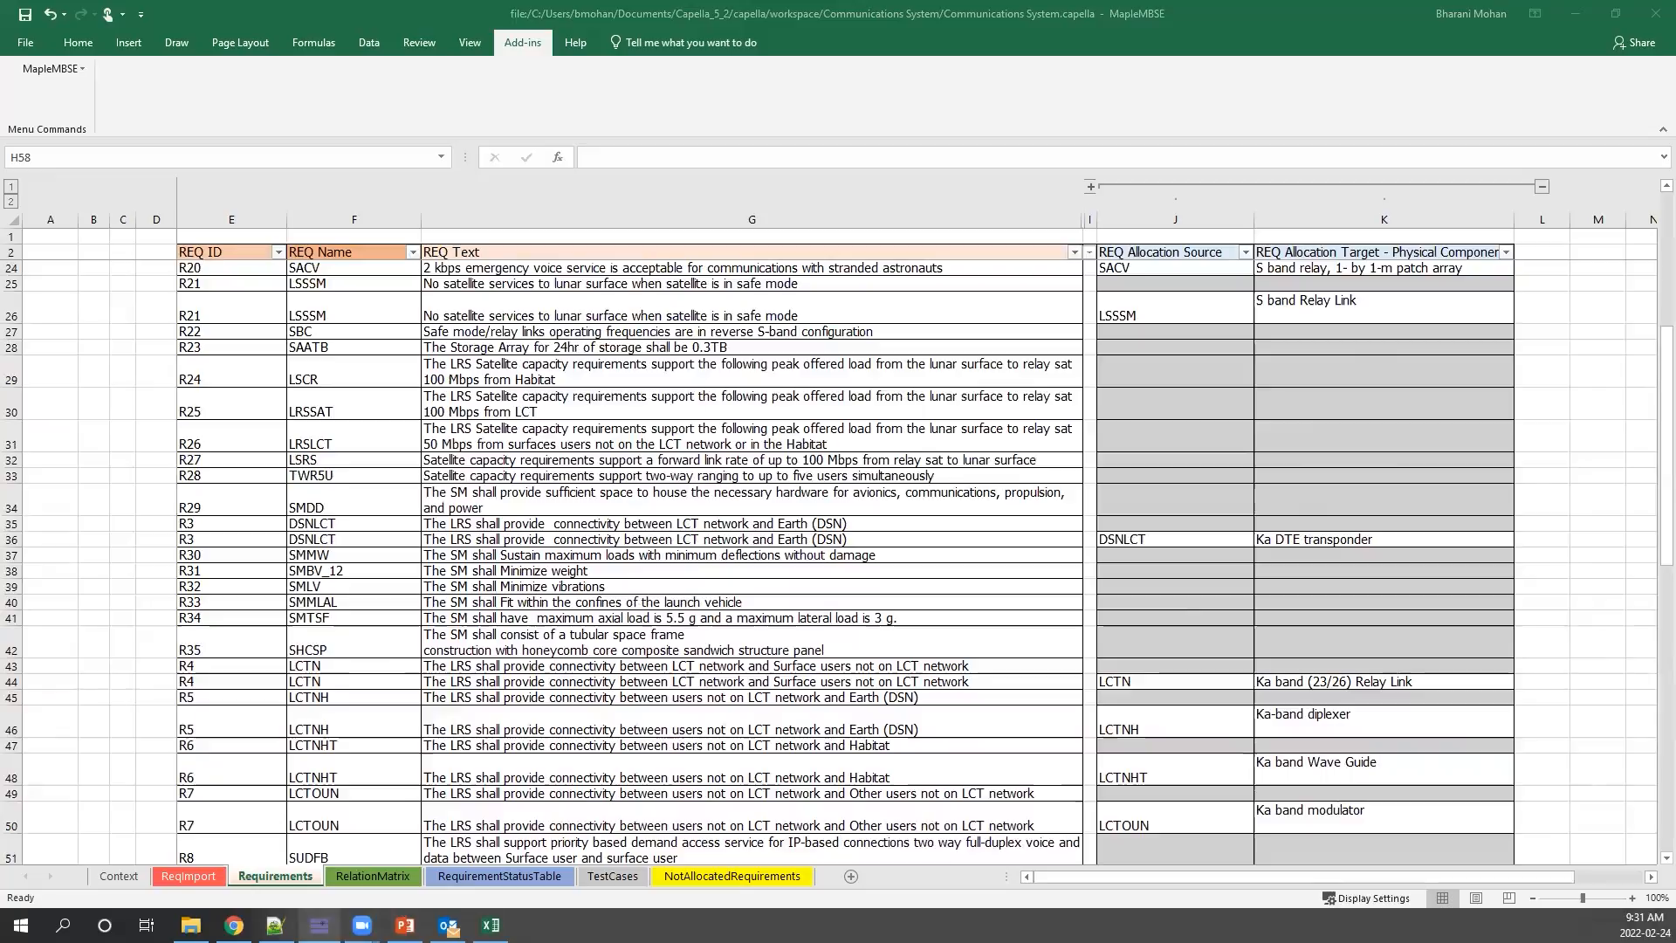
{"action": "left_click", "coordinate": [319, 925]}
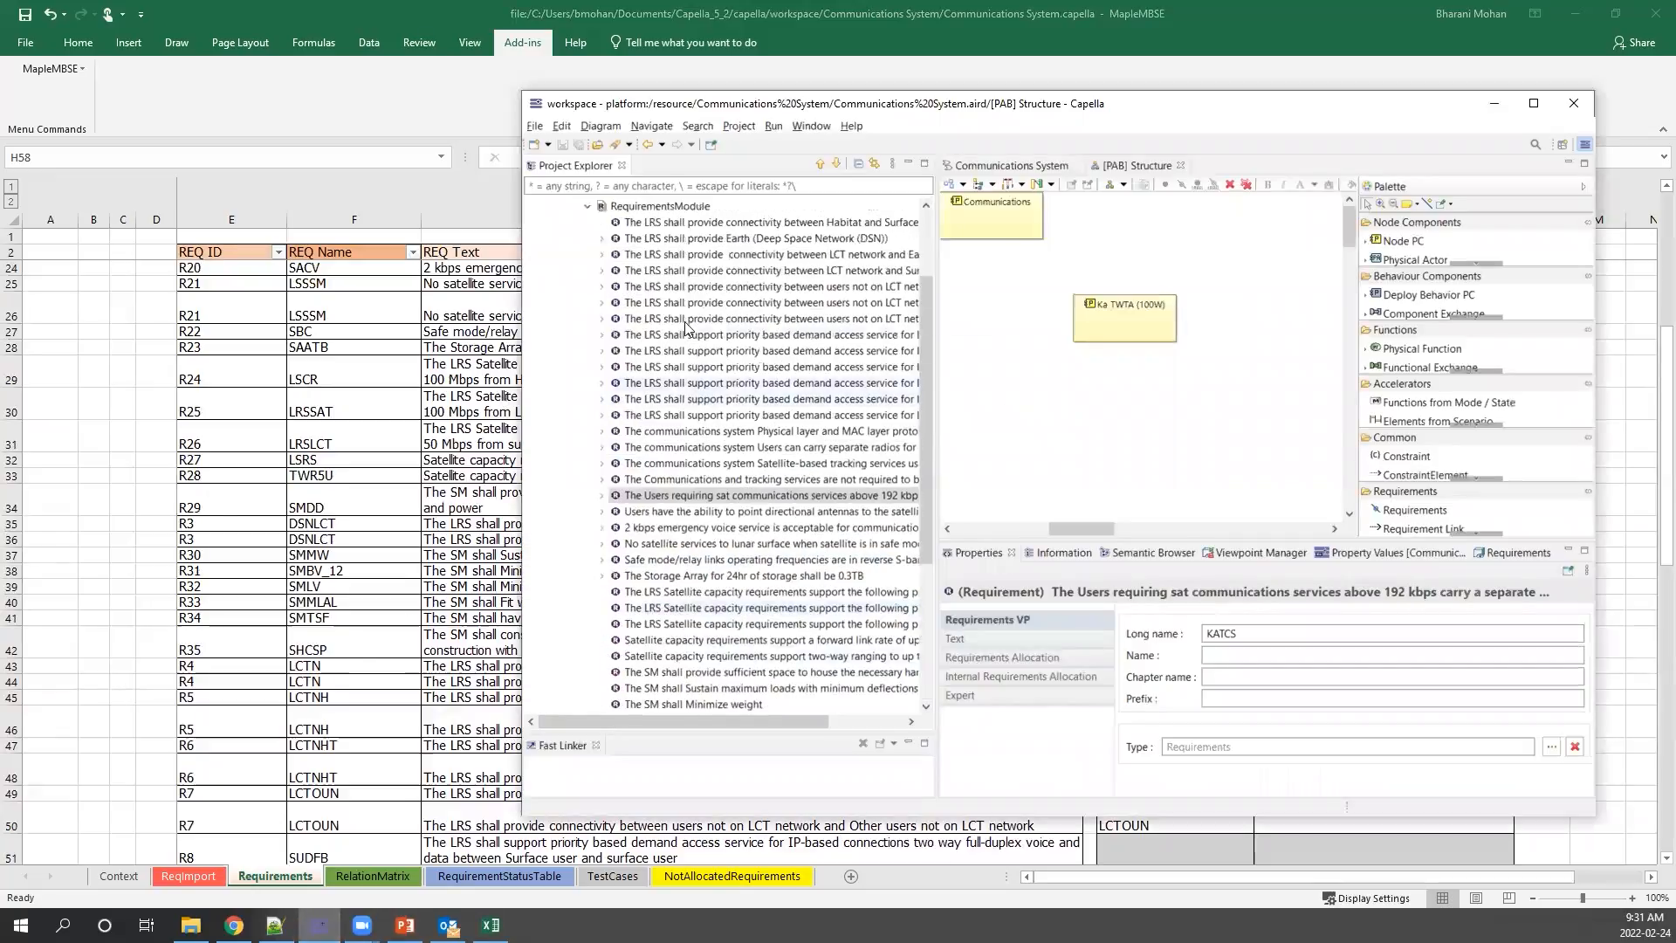
{"action": "left_click", "coordinate": [587, 206]}
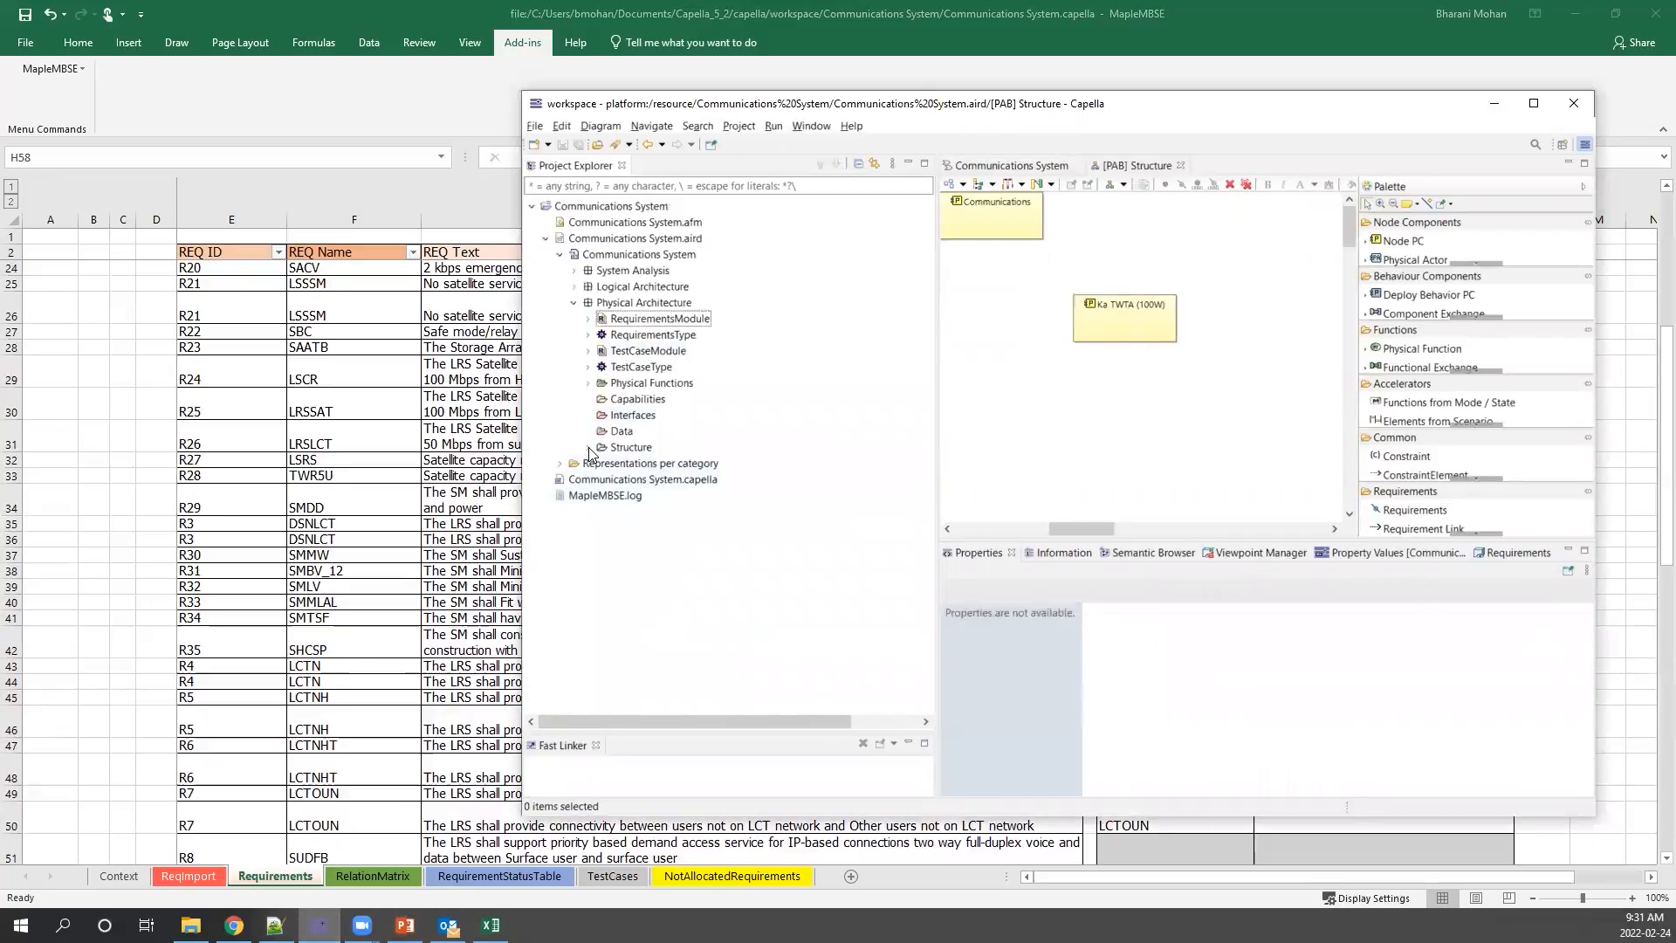
{"action": "left_click", "coordinate": [589, 447]}
{"action": "left_click", "coordinate": [602, 479]}
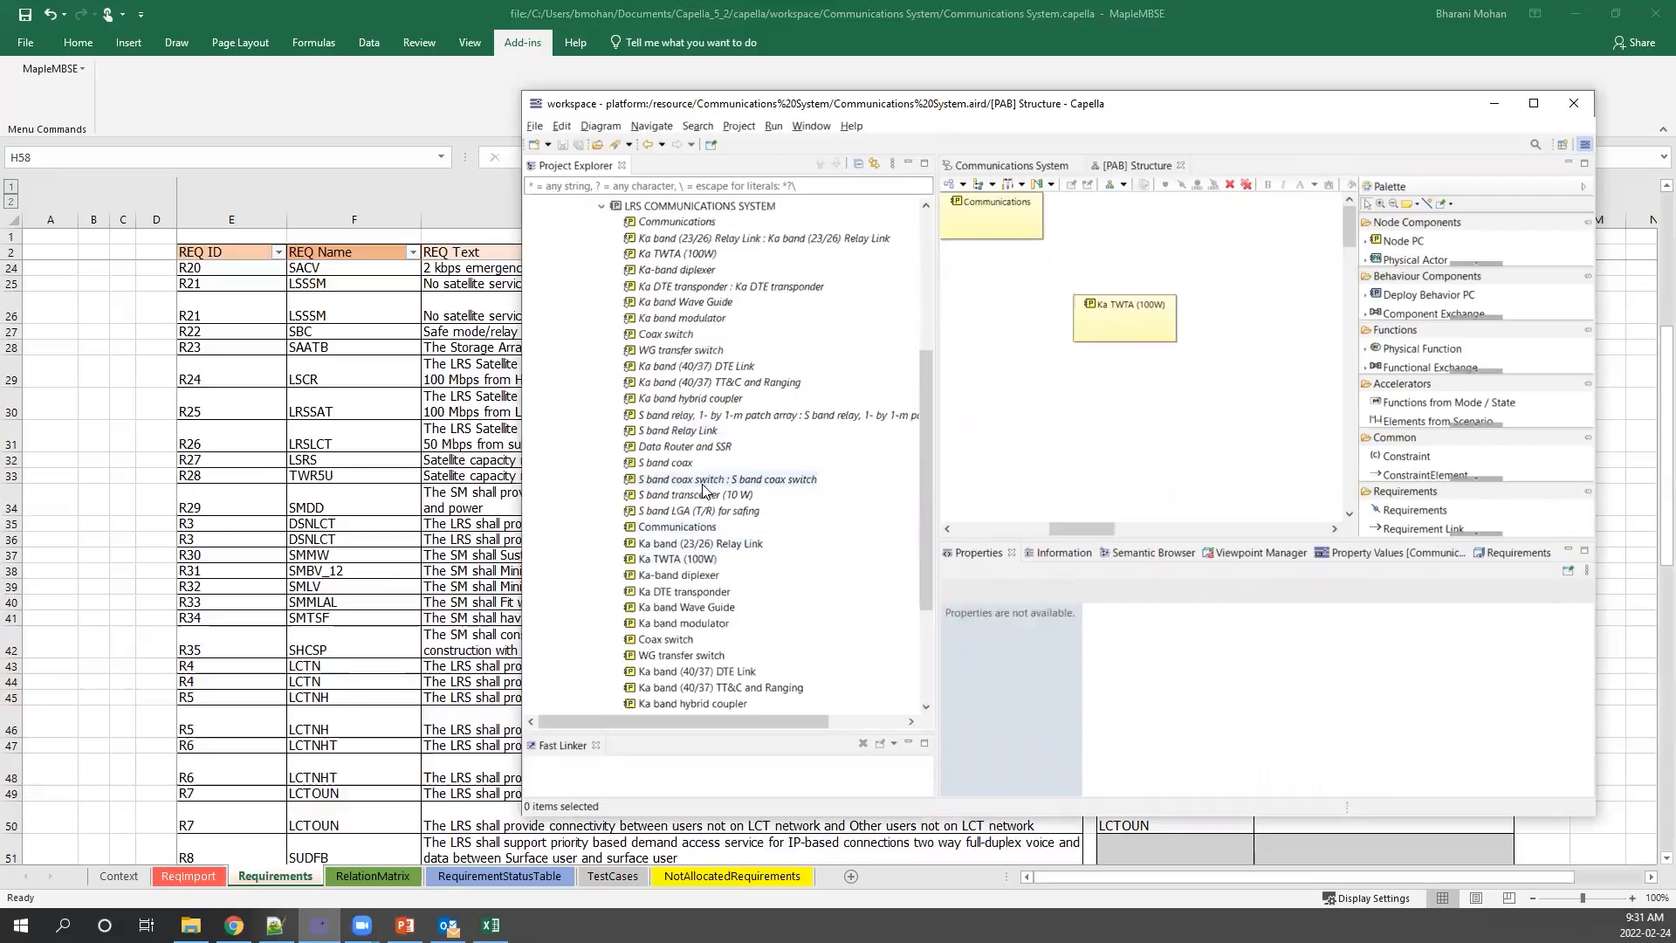
{"action": "scroll", "coordinate": [703, 490], "scroll_direction": "down", "scroll_amount": 4}
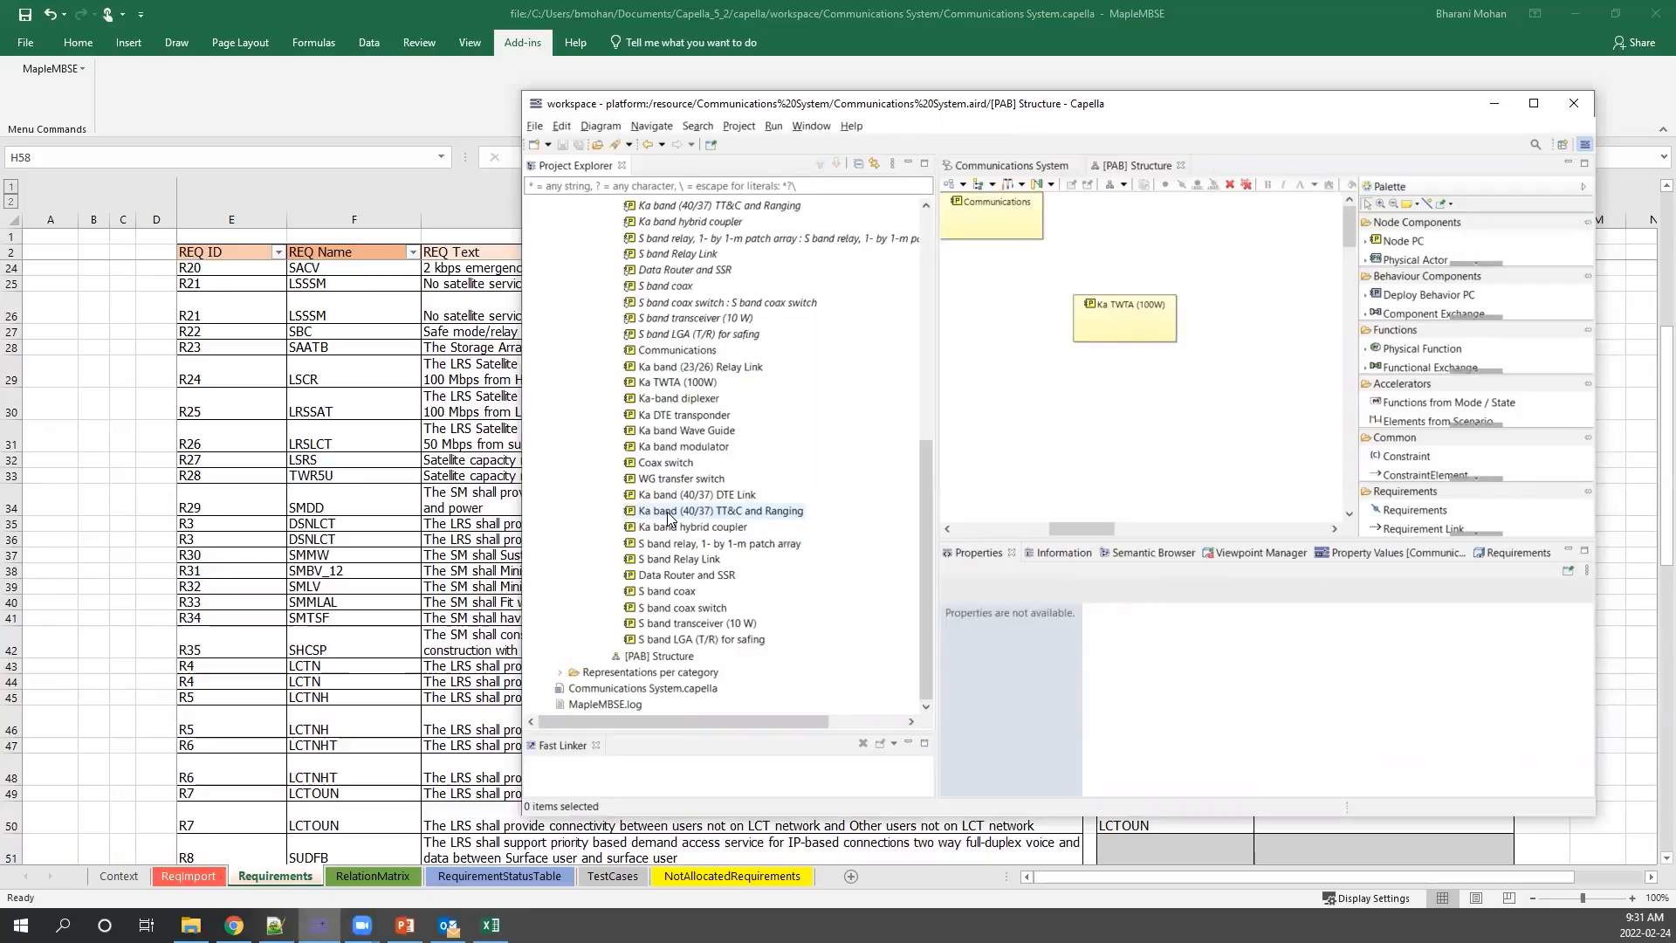
Return to the Excel workbook and review which requirements have an allocation source and a target physical component.
{"action": "left_click", "coordinate": [201, 491]}
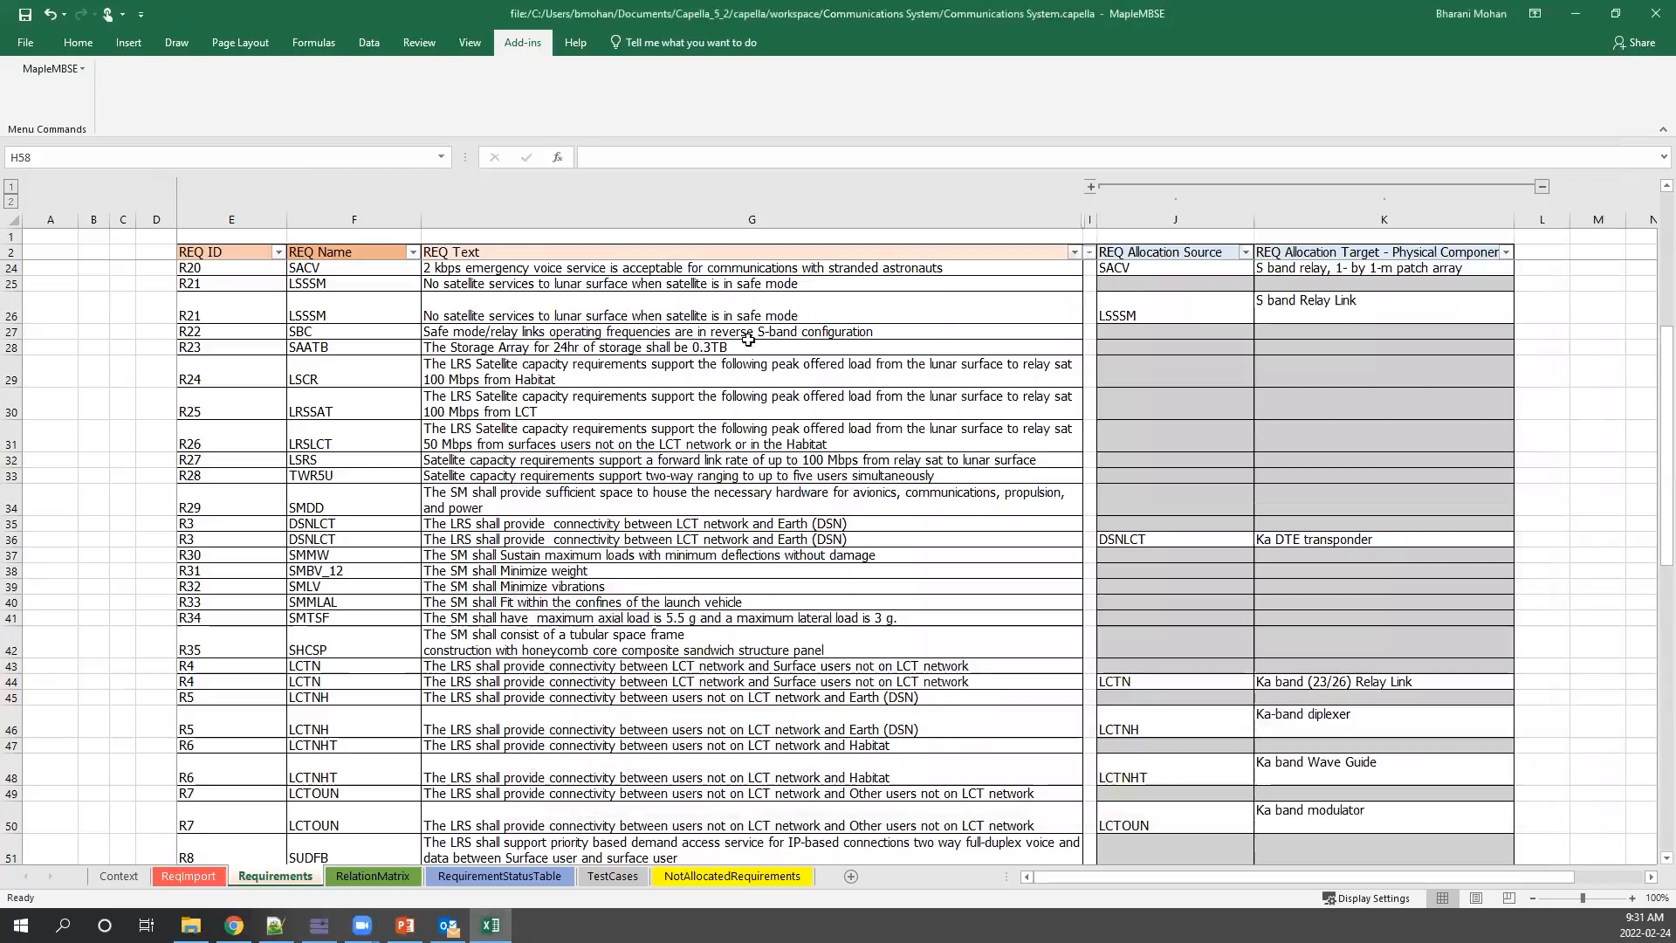
{"action": "left_click", "coordinate": [1157, 252]}
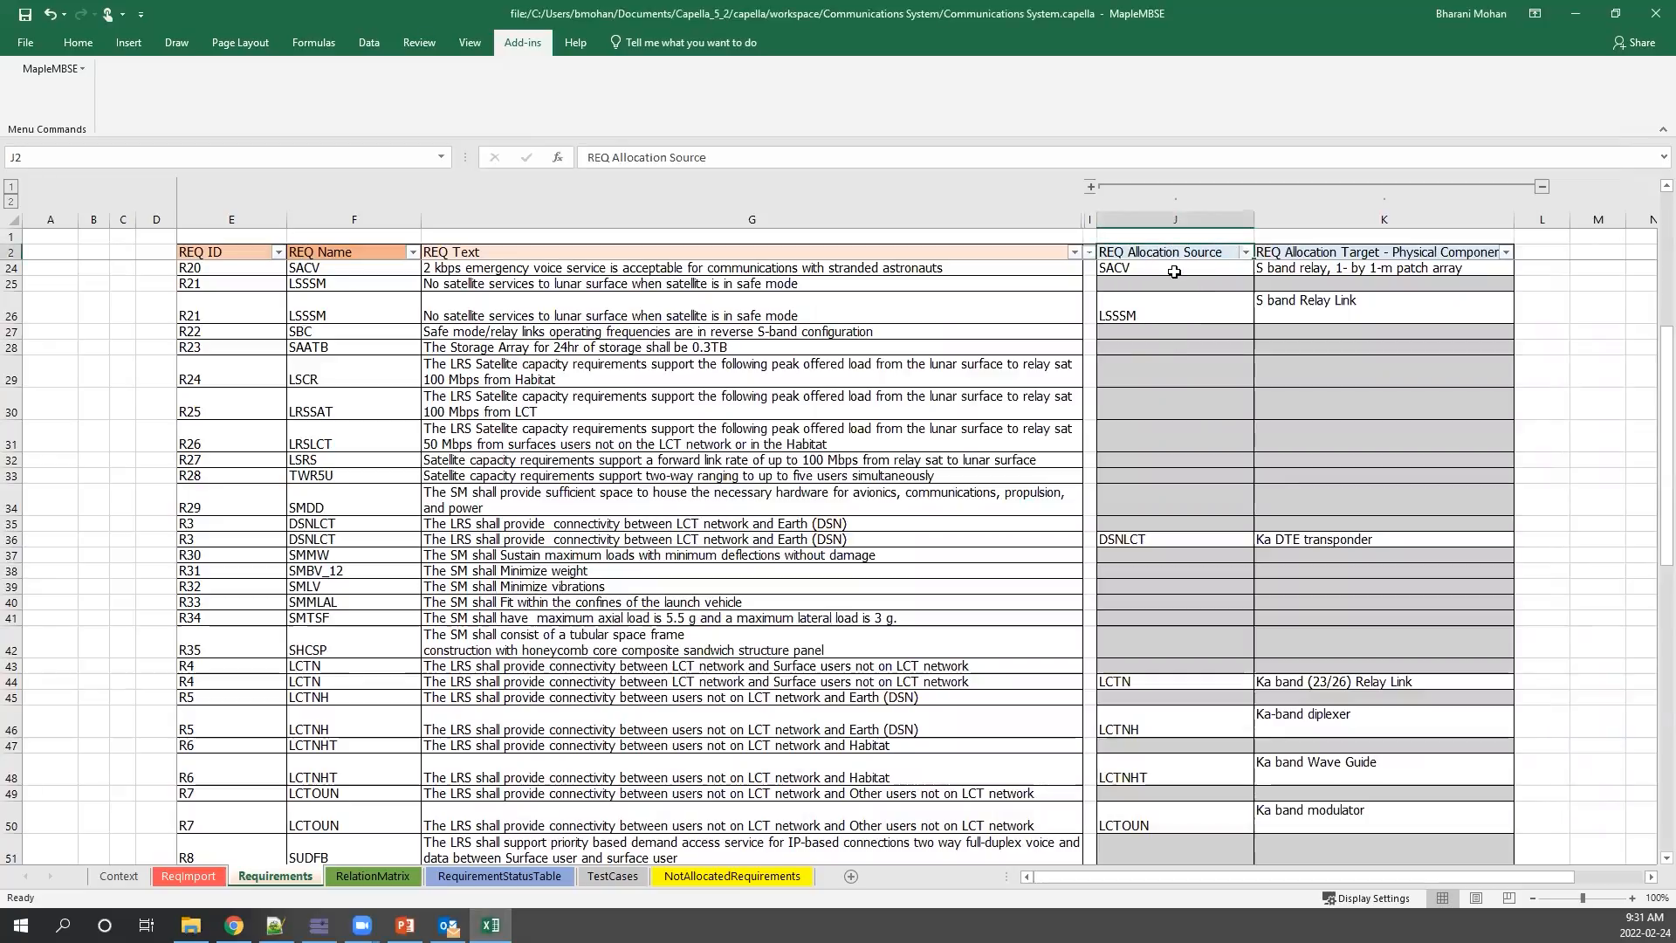
{"action": "left_click", "coordinate": [1414, 252]}
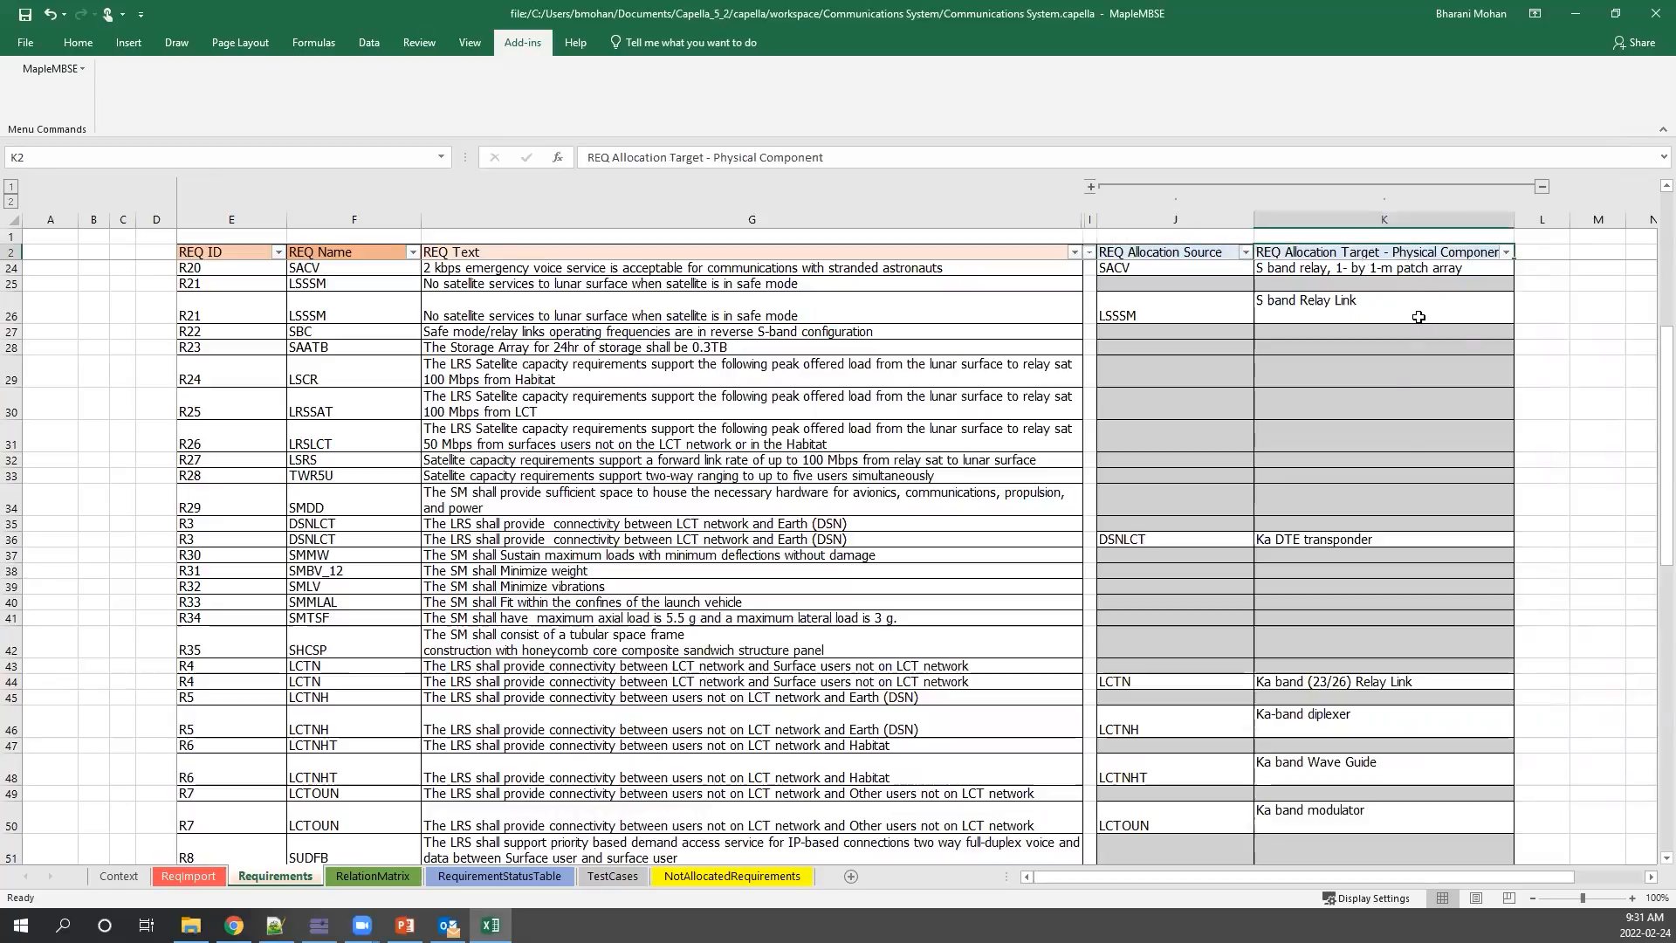
{"action": "scroll", "coordinate": [672, 611], "scroll_direction": "down", "scroll_amount": 4}
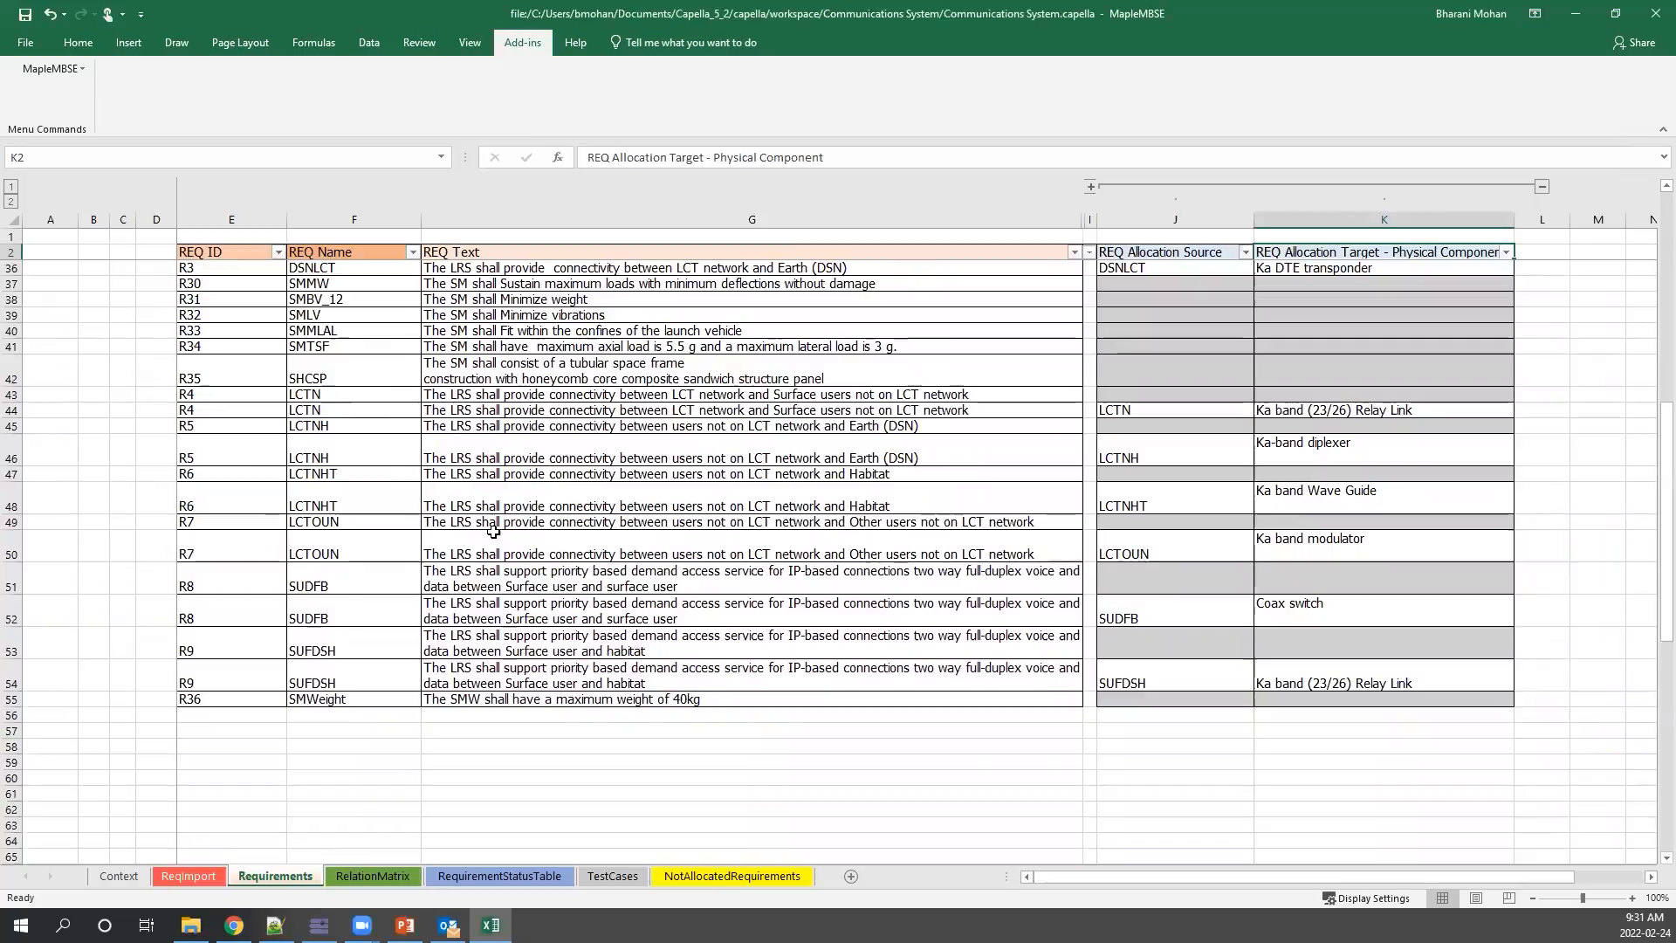
{"action": "scroll", "coordinate": [333, 435], "scroll_direction": "up", "scroll_amount": 1}
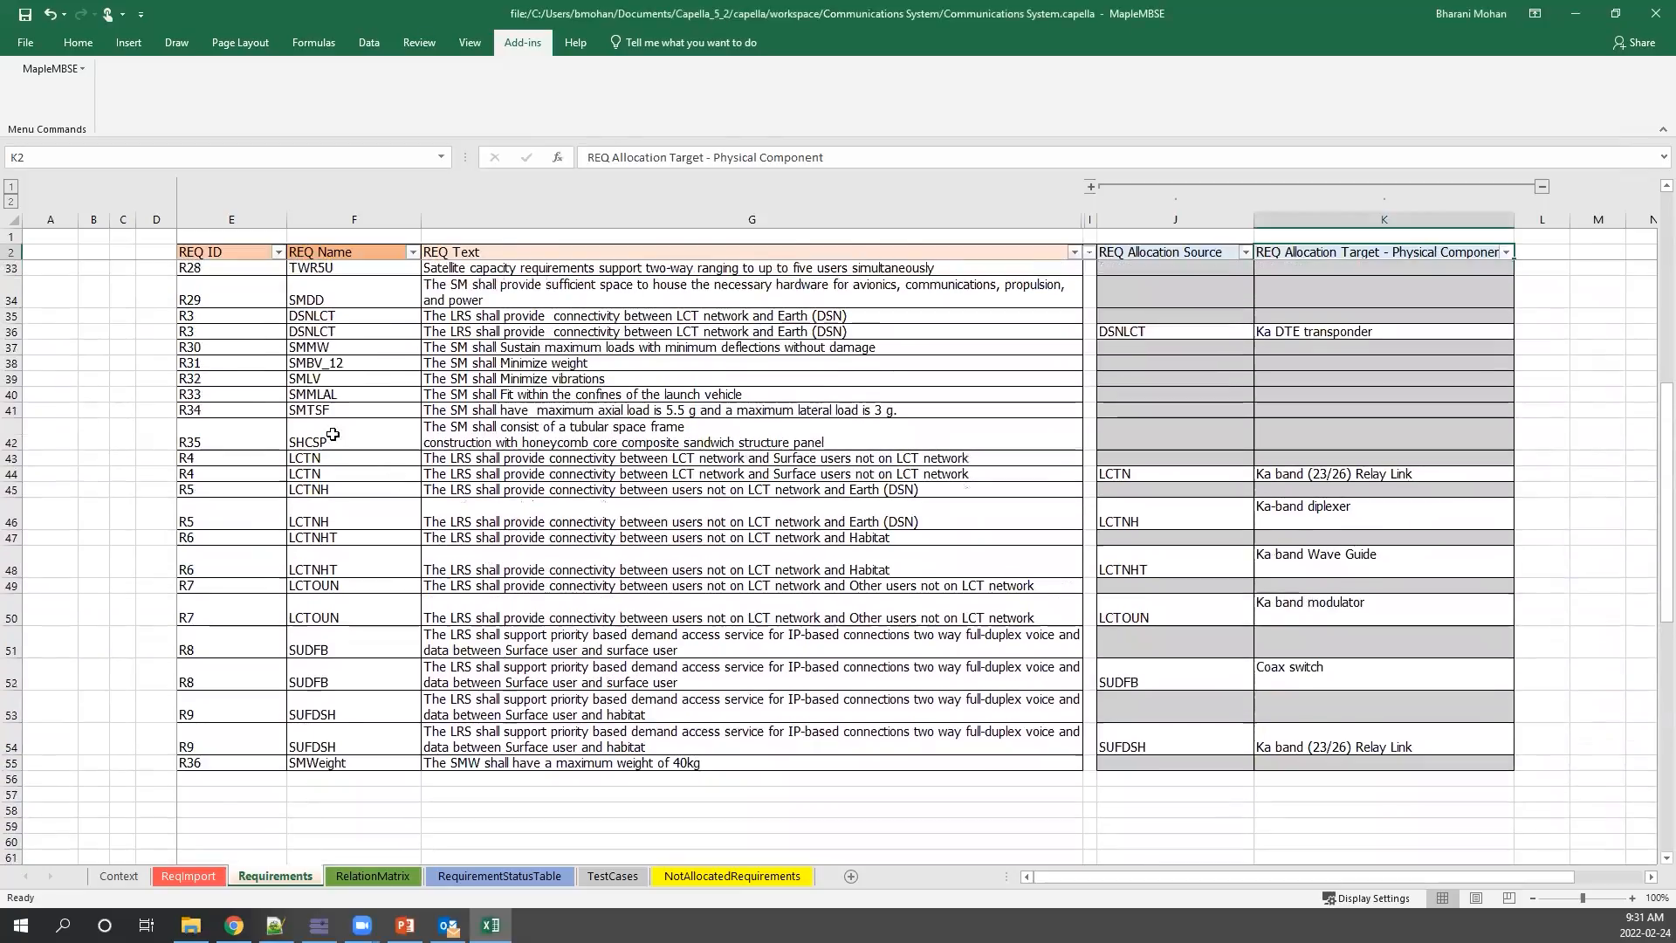
Enter the requirement name SMLV in a new row directly below SMWeight in the Requirements table.
{"action": "left_click", "coordinate": [349, 378]}
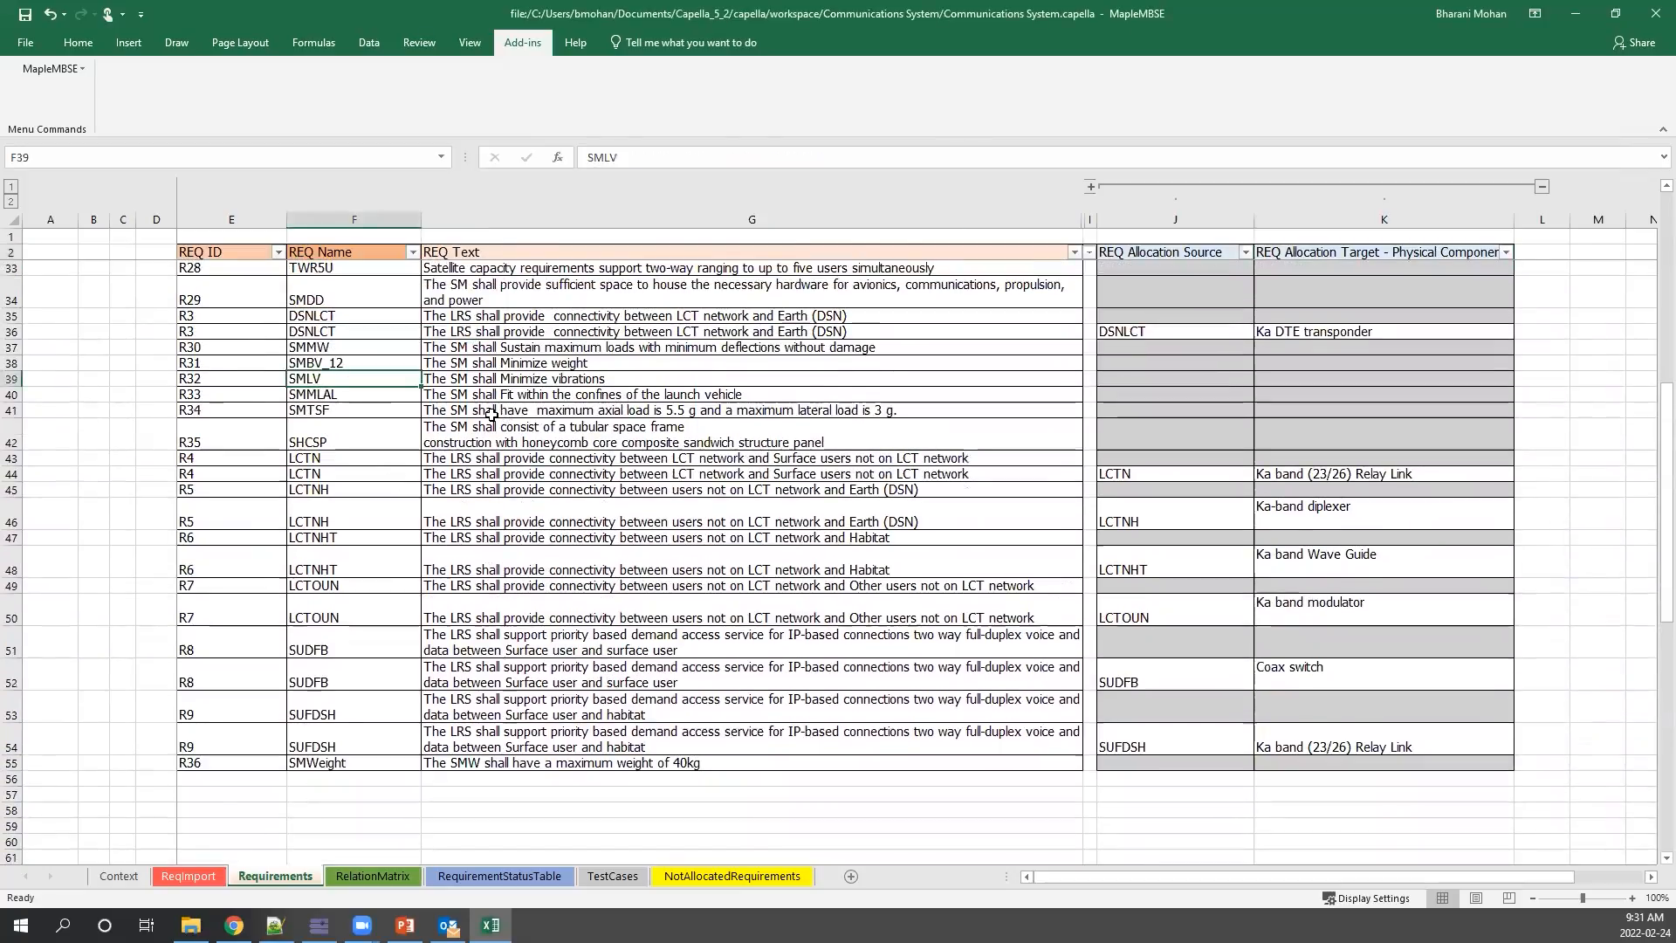
{"action": "left_click", "coordinate": [342, 773]}
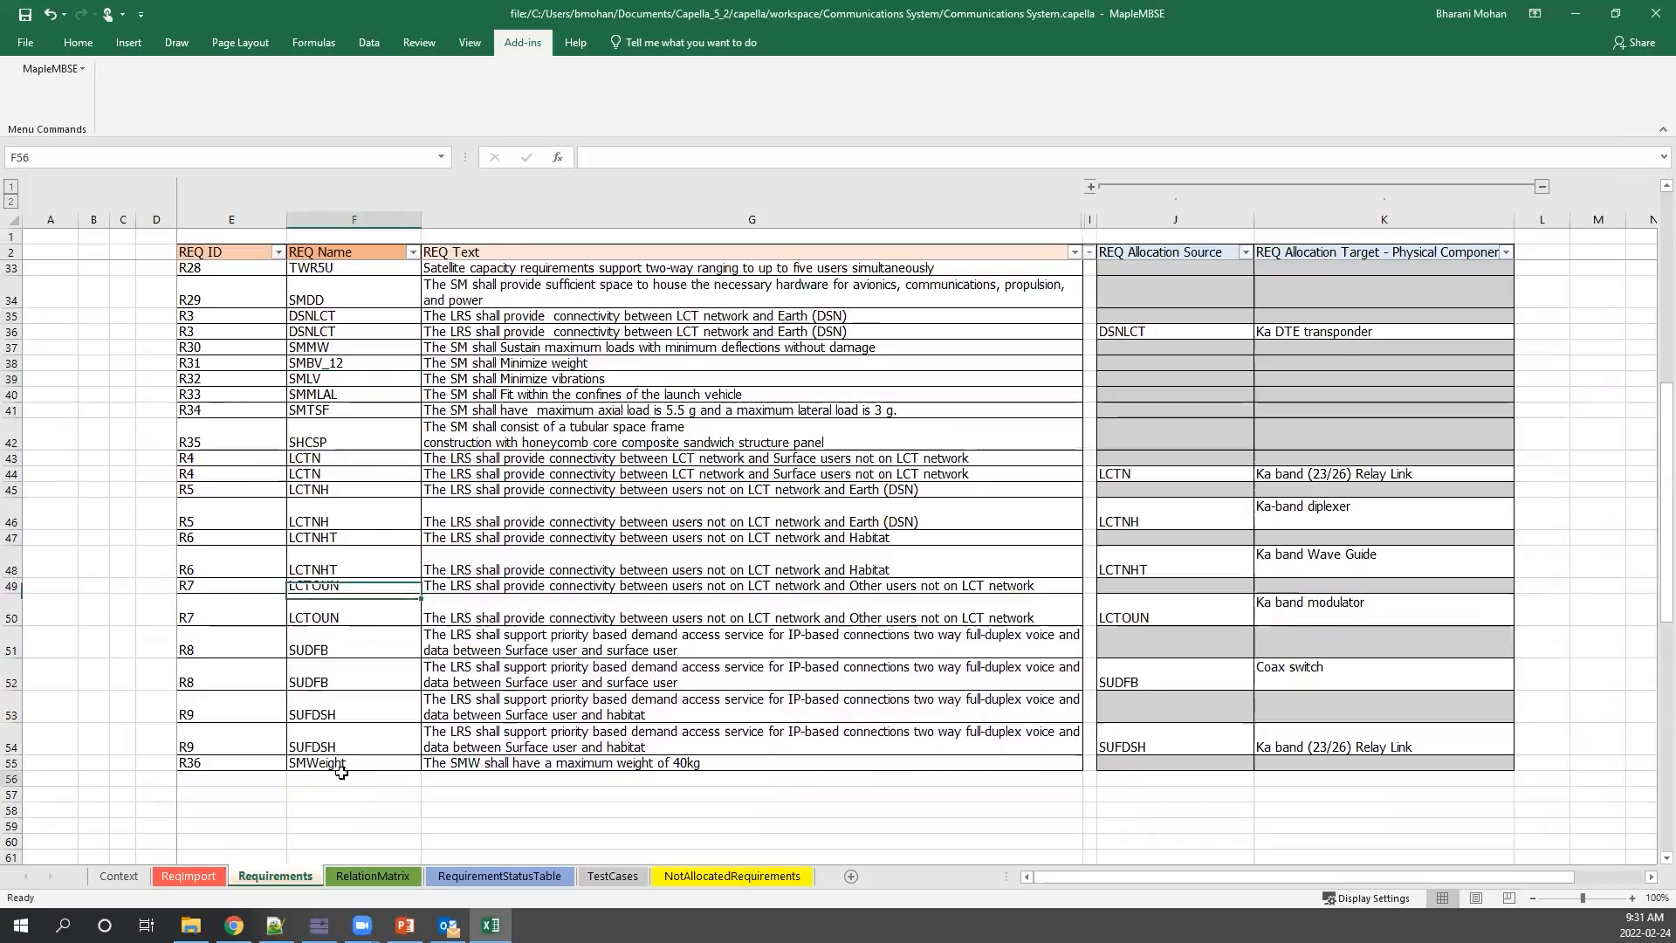
{"action": "type", "text": "SMLV"}
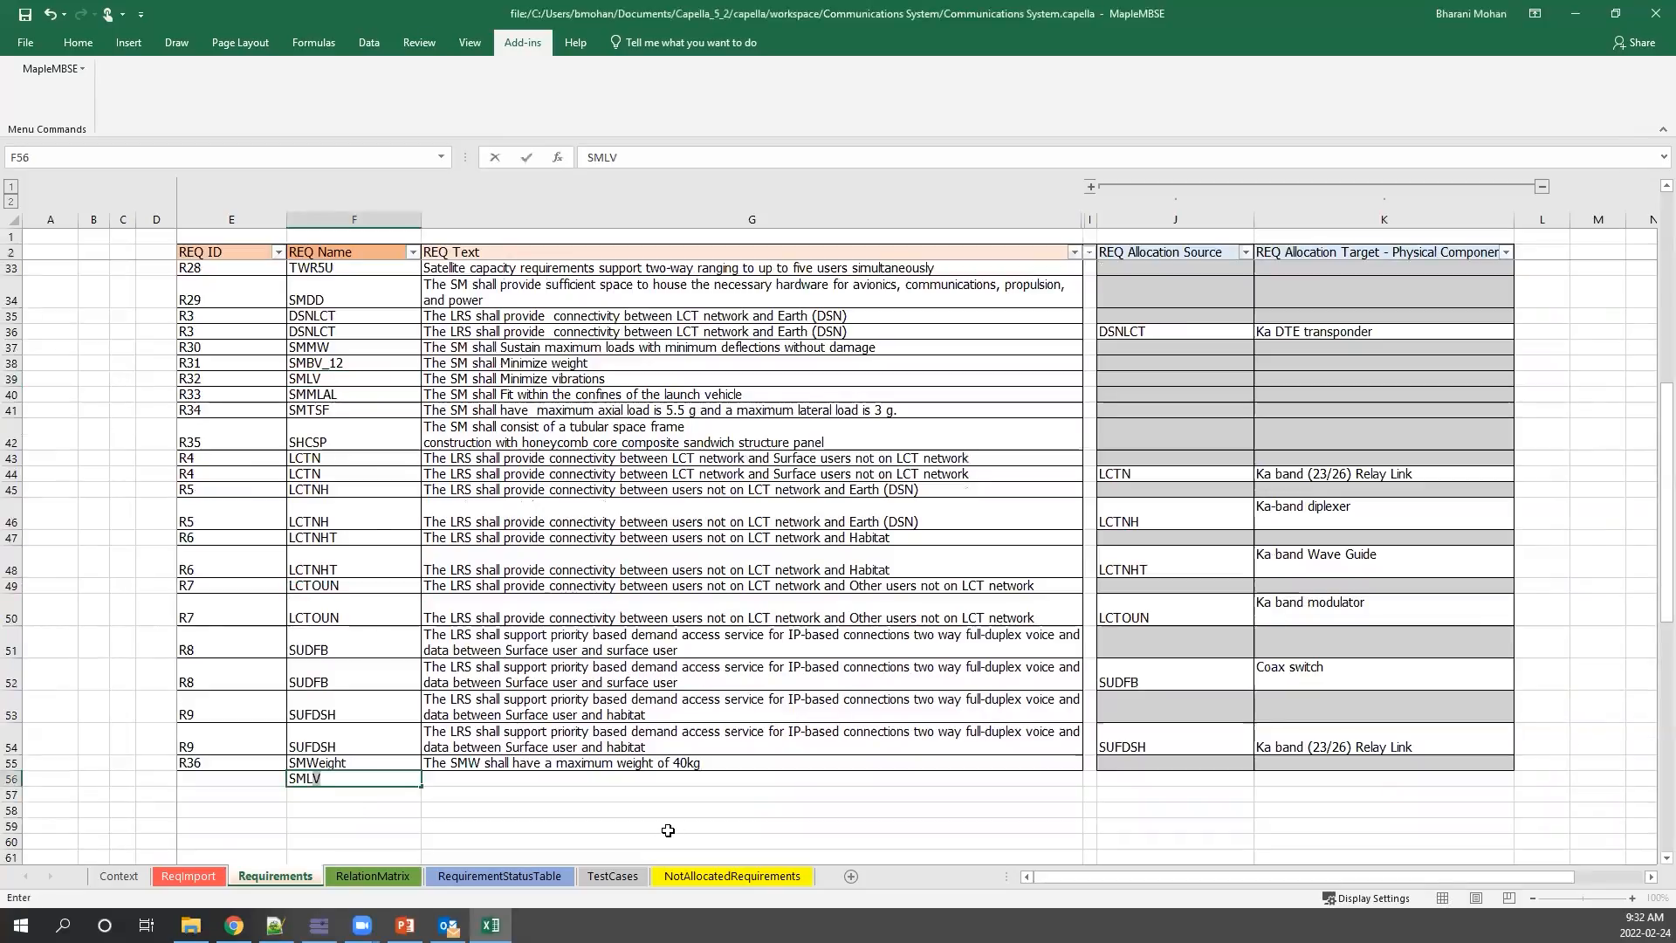
{"action": "key", "text": "Tab"}
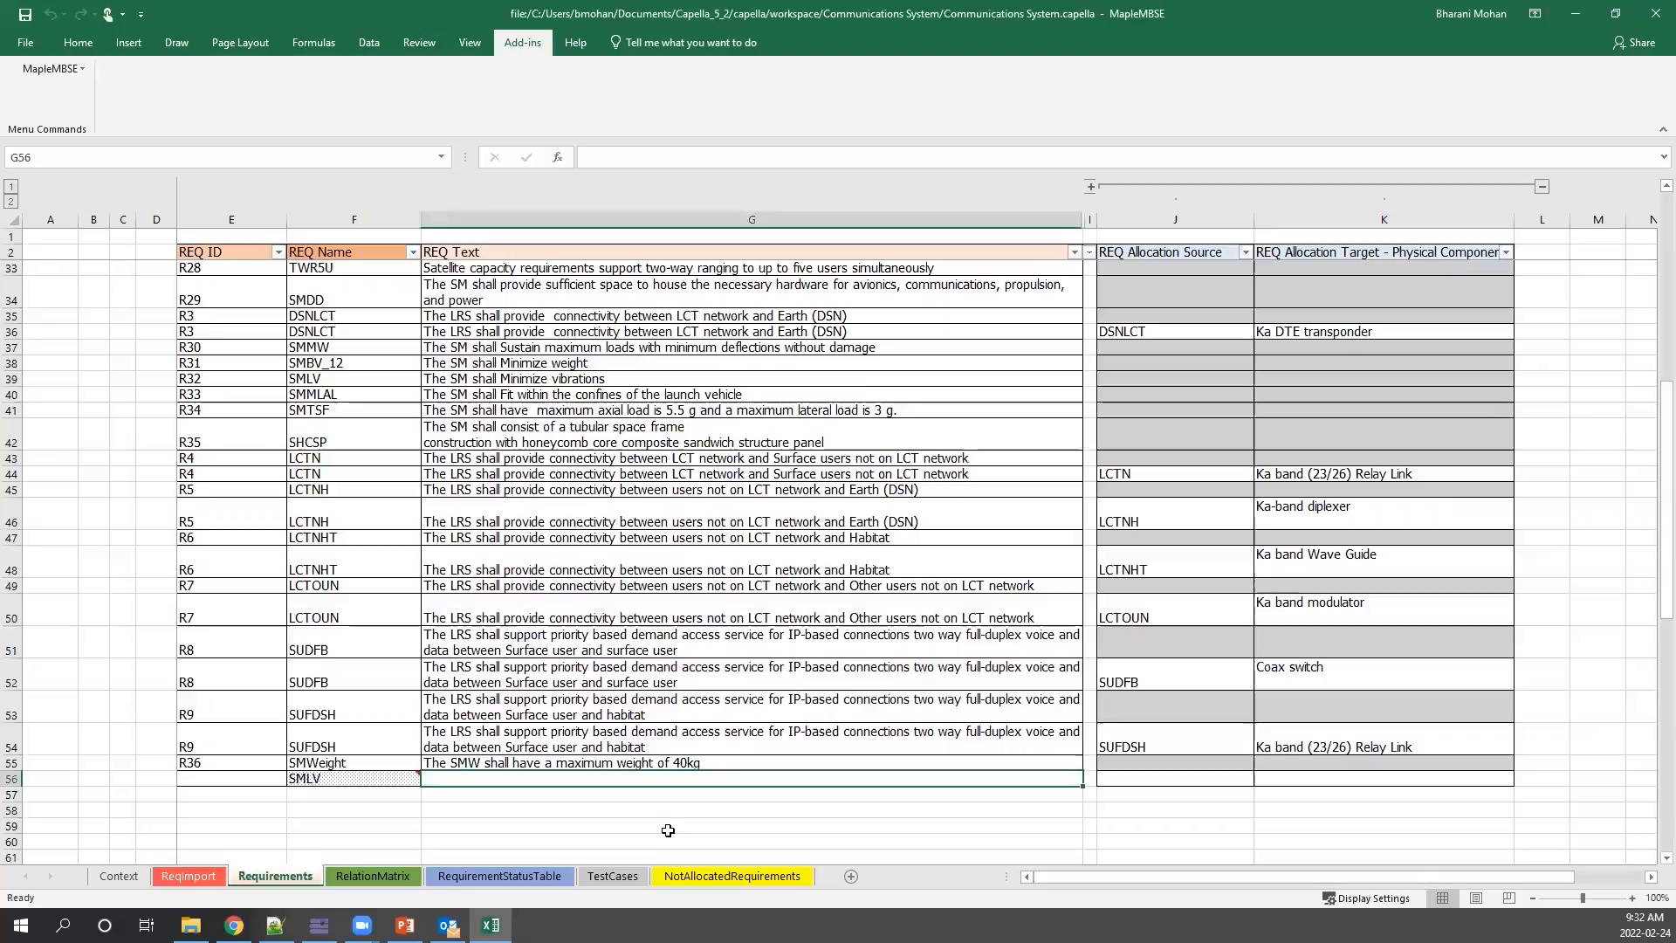
Set the new SMLV row's allocation source to SMLV and its target physical component to S band coax switch.
{"action": "left_click", "coordinate": [1207, 788]}
{"action": "type", "text": "SML"}
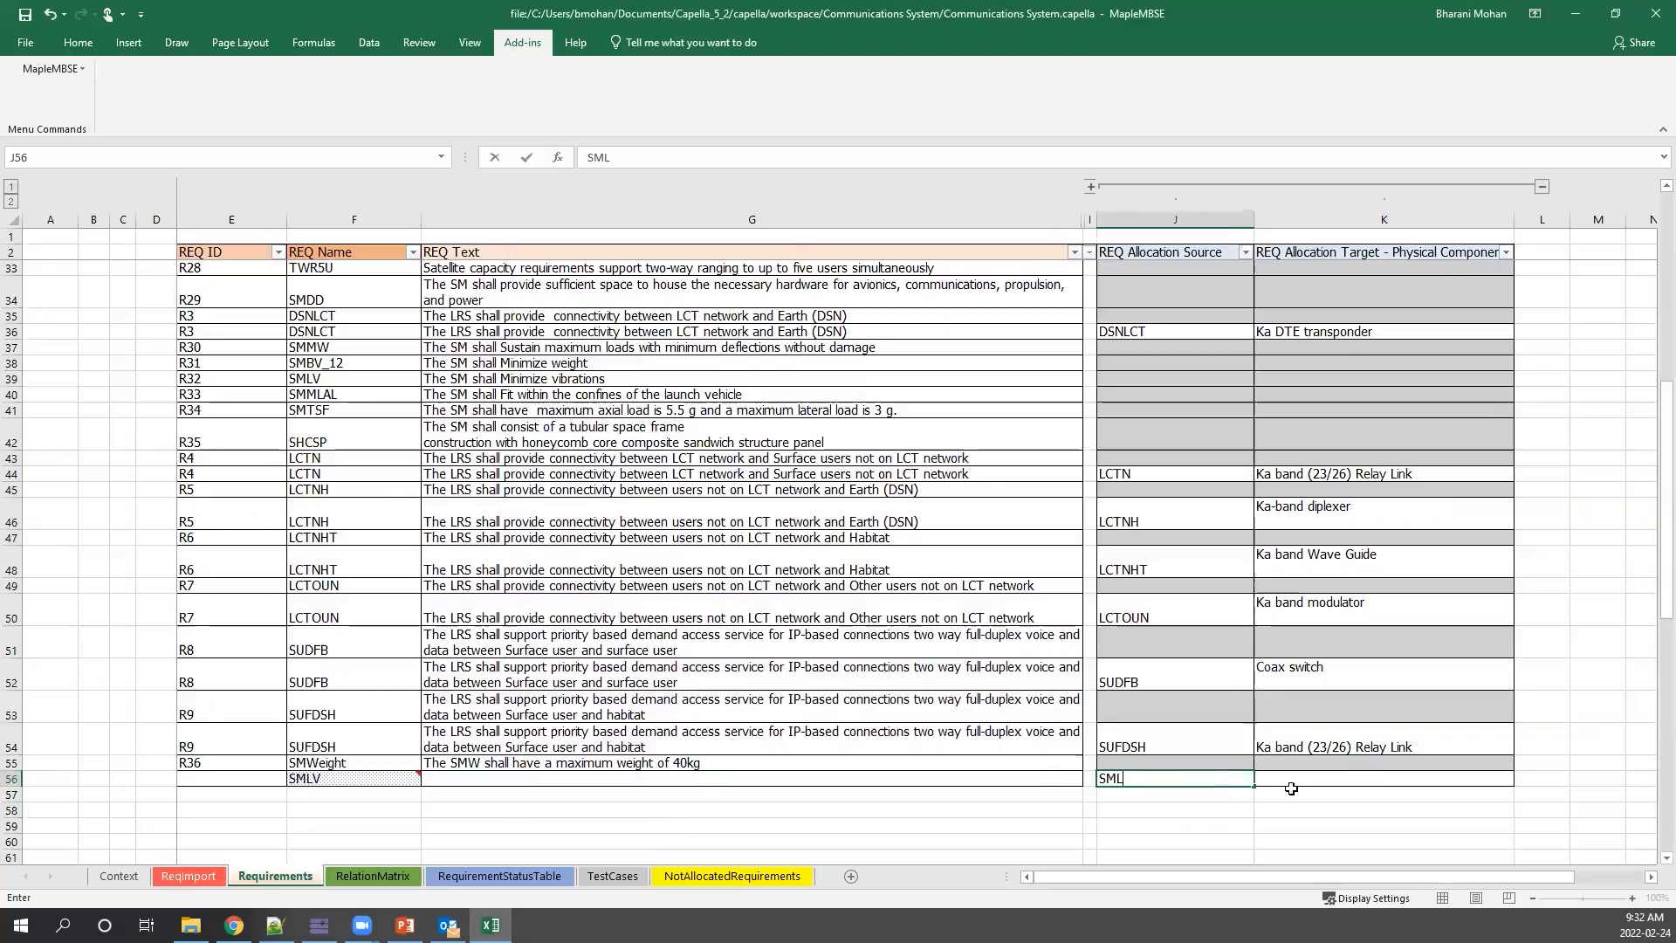
{"action": "type", "text": "V"}
{"action": "left_click", "coordinate": [1291, 788]}
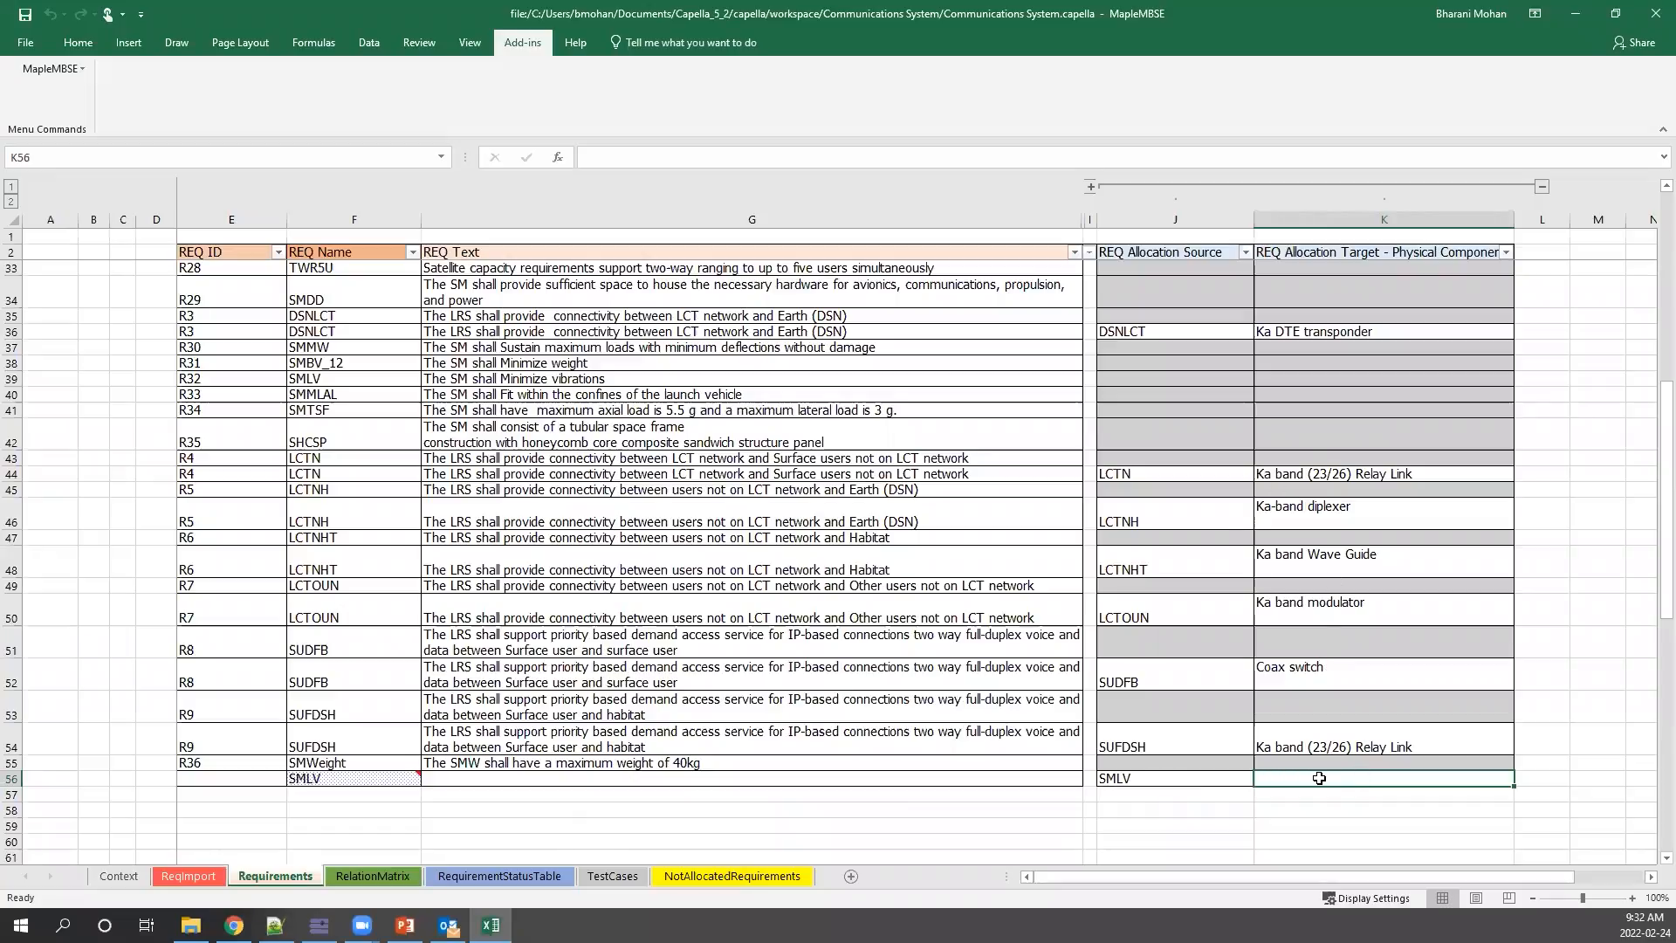
{"action": "type", "text": "S band"}
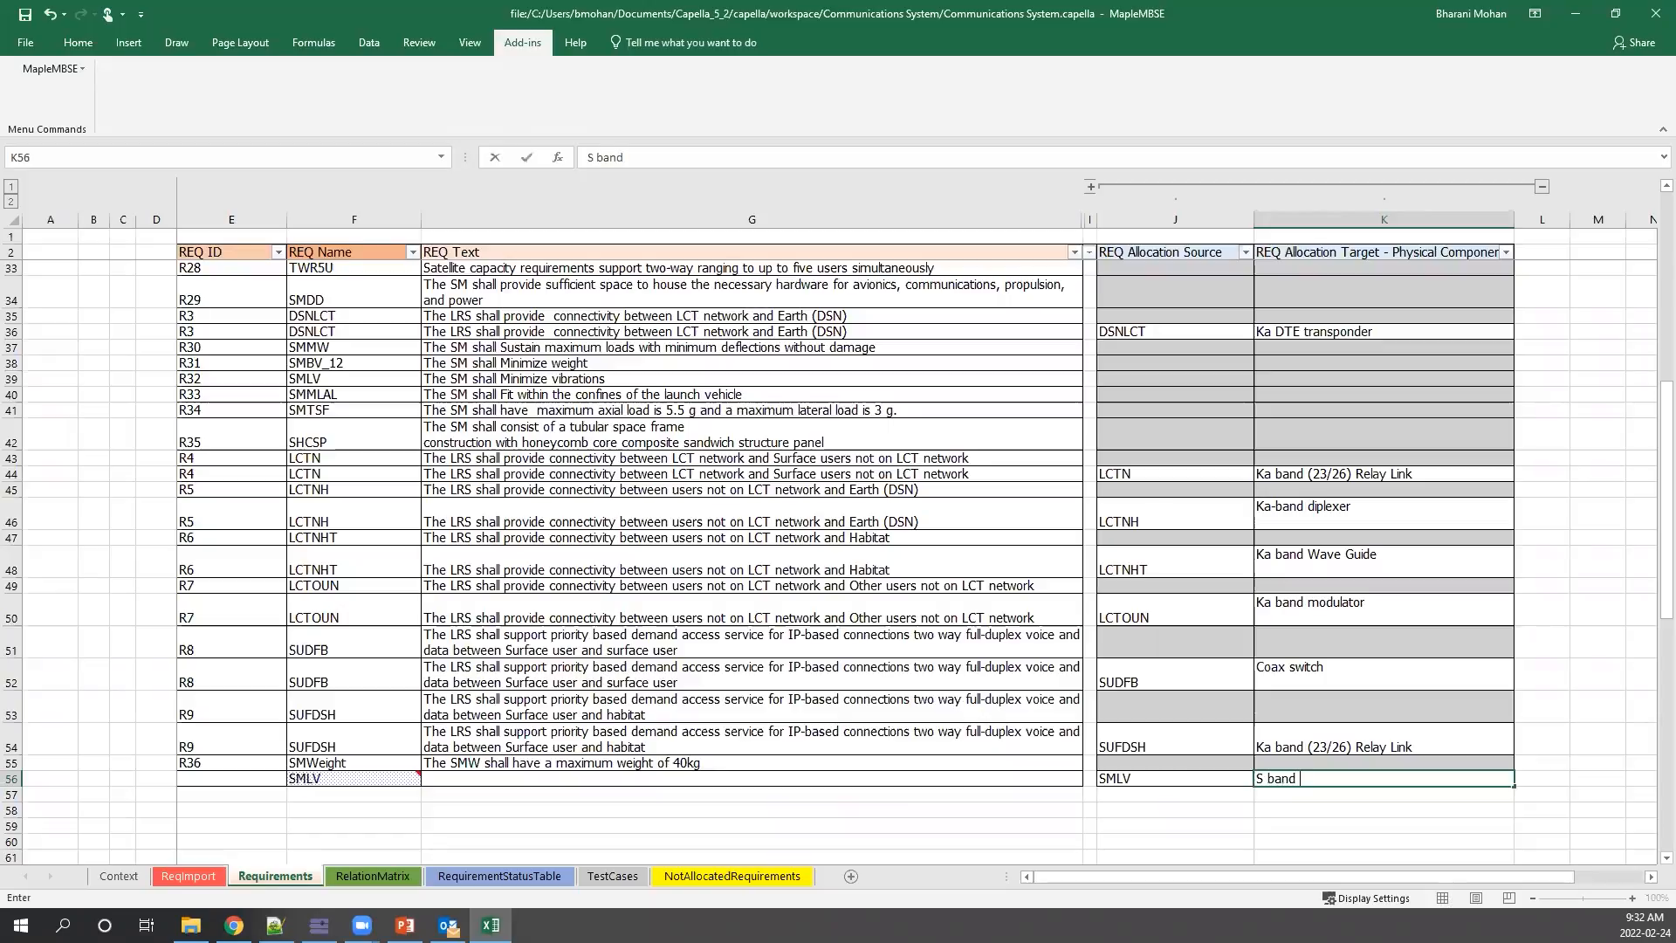
{"action": "type", "text": " coax switch"}
{"action": "key", "text": "Return"}
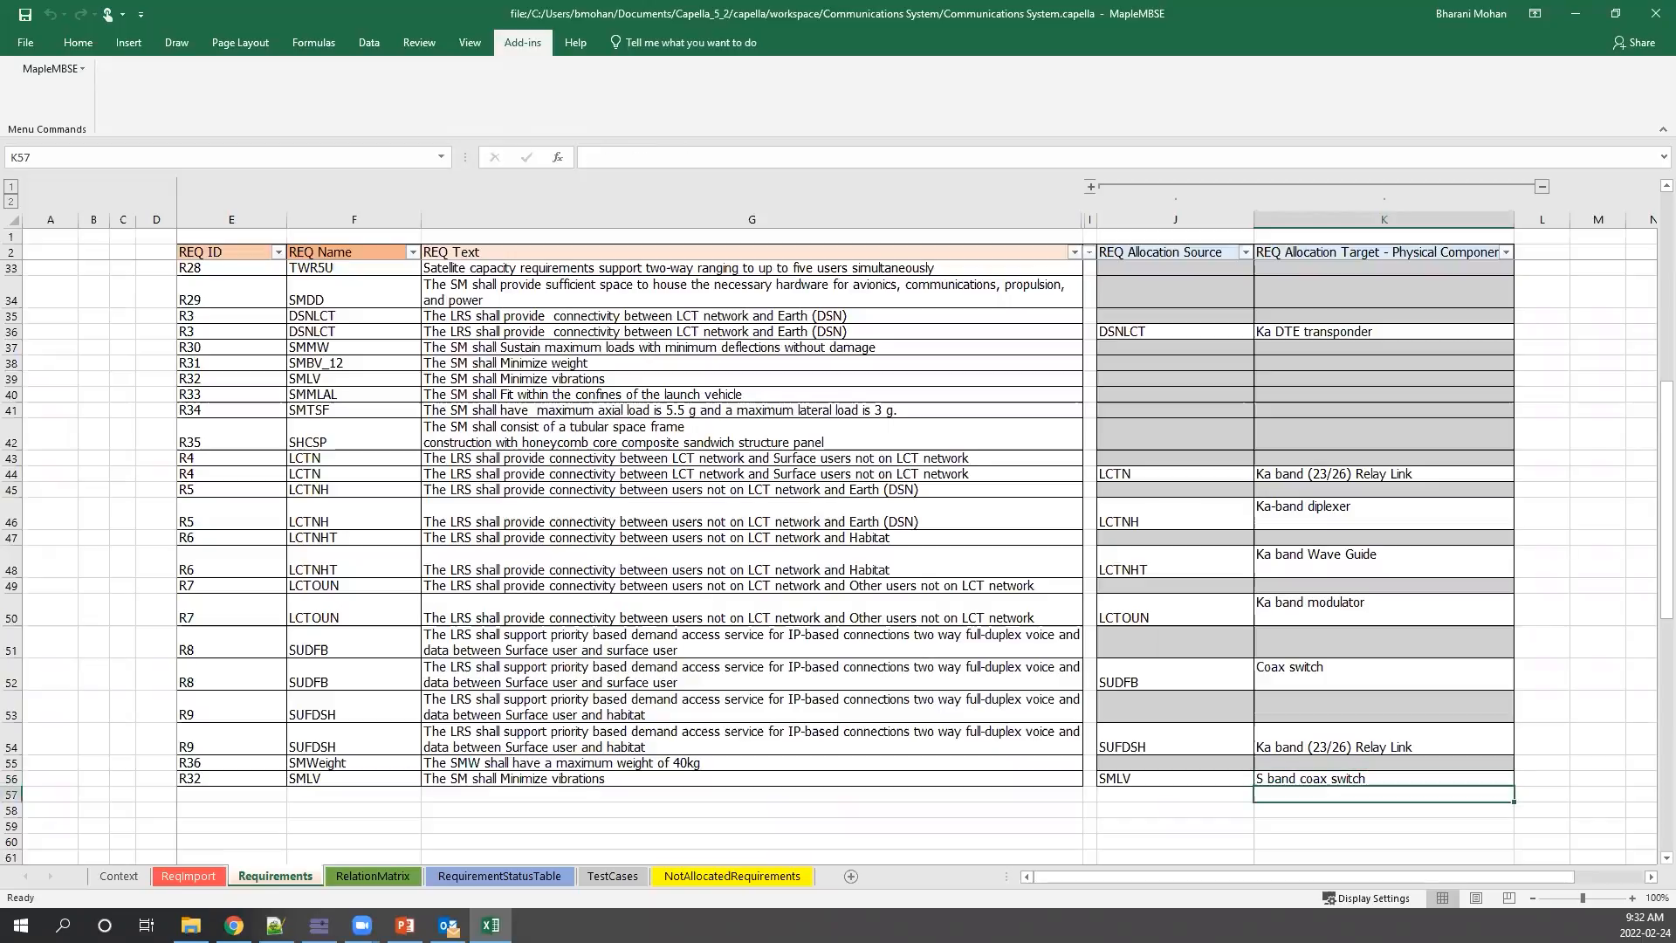
Check the new R32 allocation row and save the changes to the model.
{"action": "left_click_drag", "start_coordinate": [199, 765], "coordinate": [1388, 777]}
{"action": "left_click", "coordinate": [229, 773]}
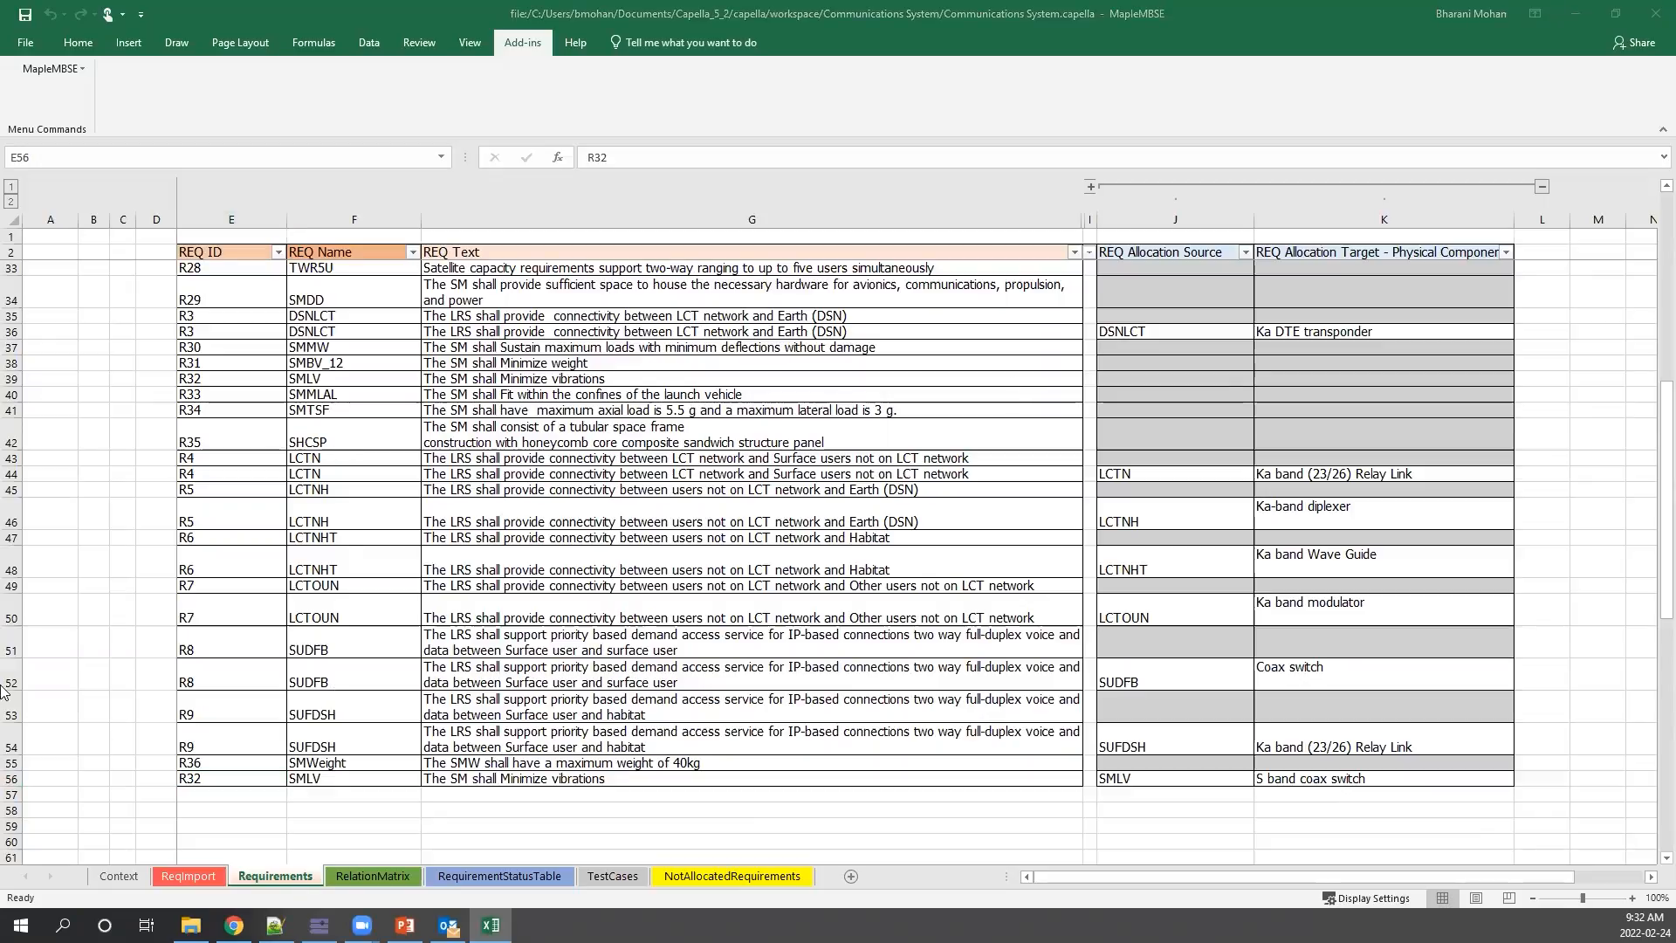
{"action": "left_click", "coordinate": [19, 12]}
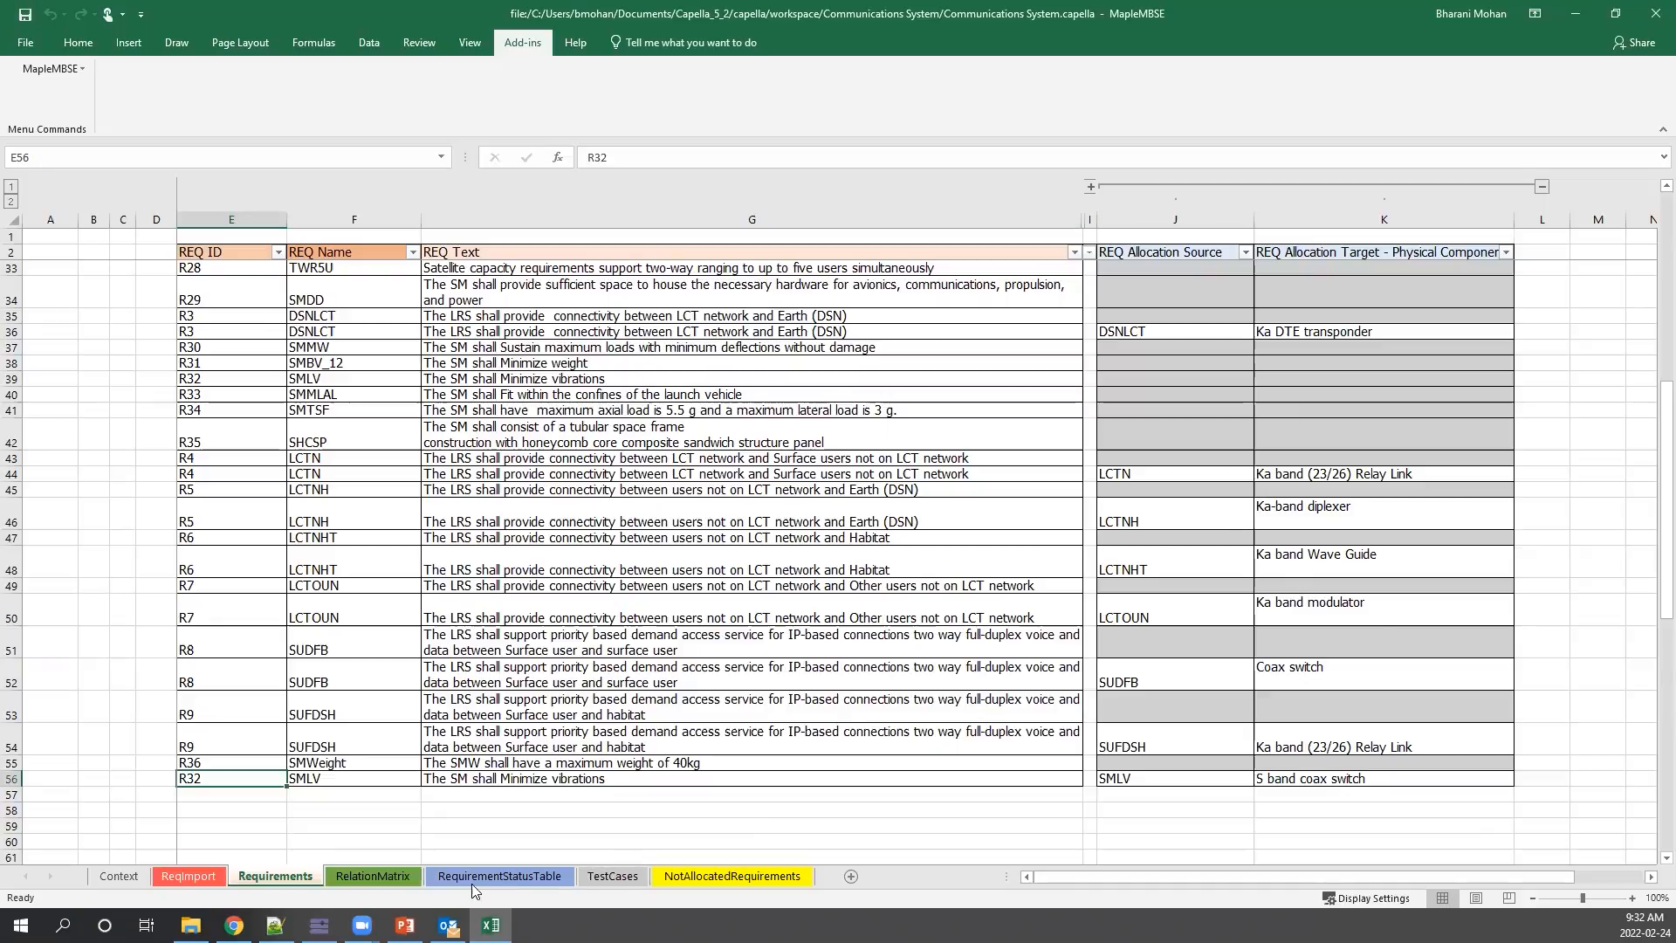
Switch to Capella and refresh the Communications System project.
{"action": "left_click", "coordinate": [319, 925]}
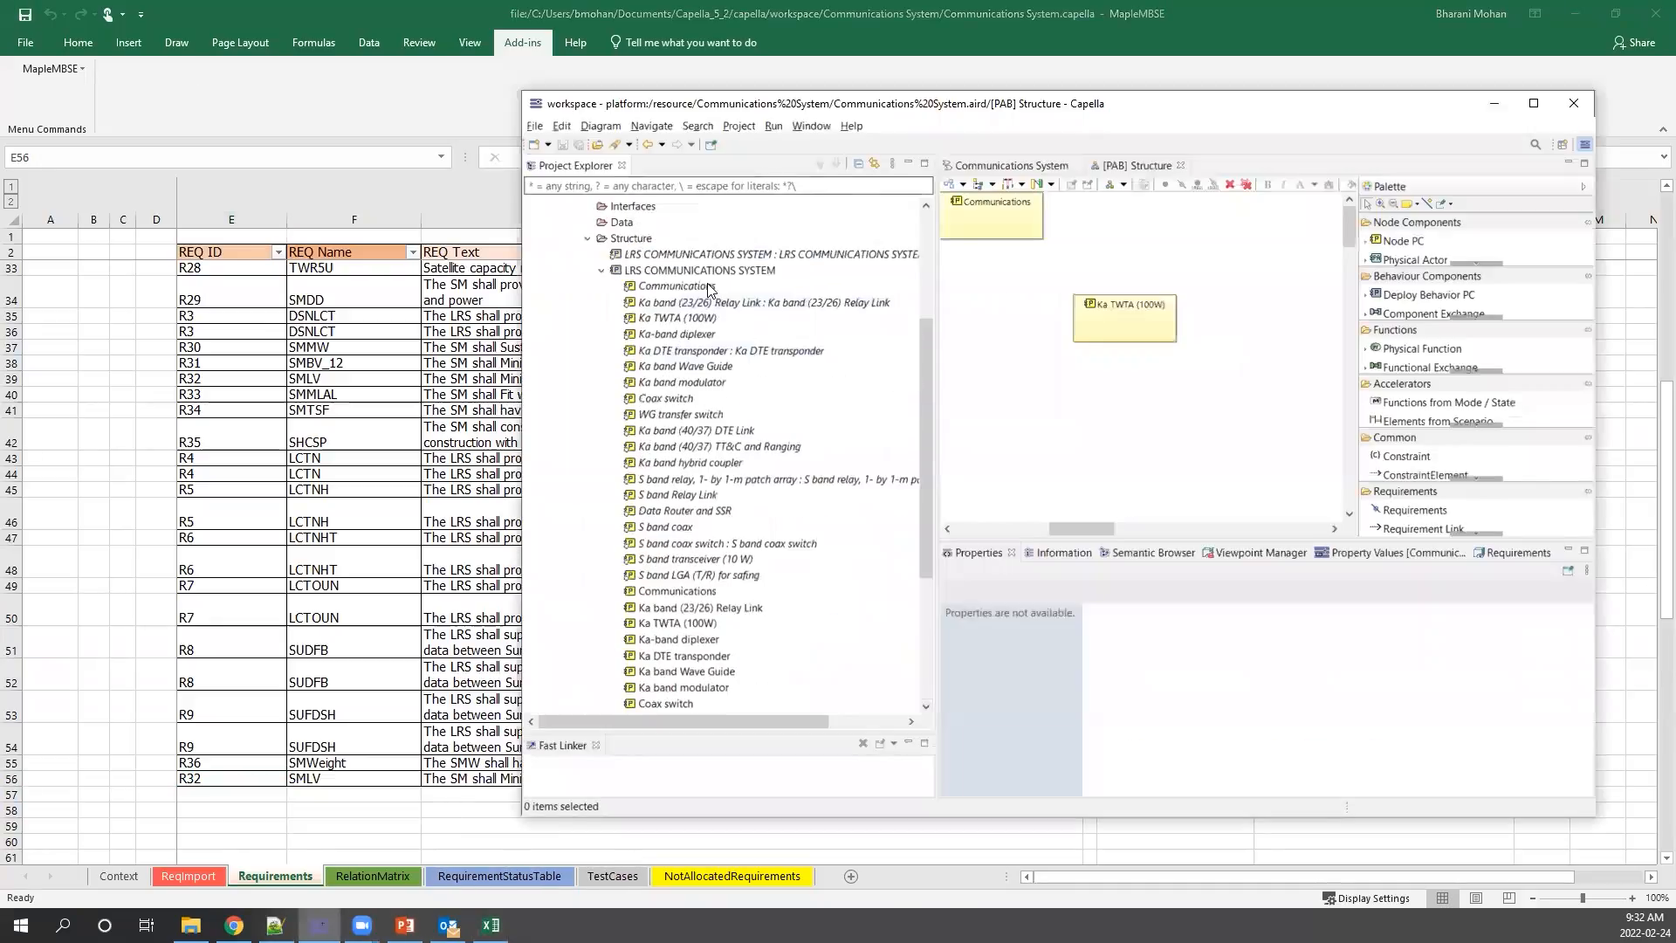
{"action": "scroll", "coordinate": [709, 289], "scroll_direction": "up", "scroll_amount": 5}
{"action": "left_click", "coordinate": [611, 206]}
{"action": "right_click", "coordinate": [622, 207]}
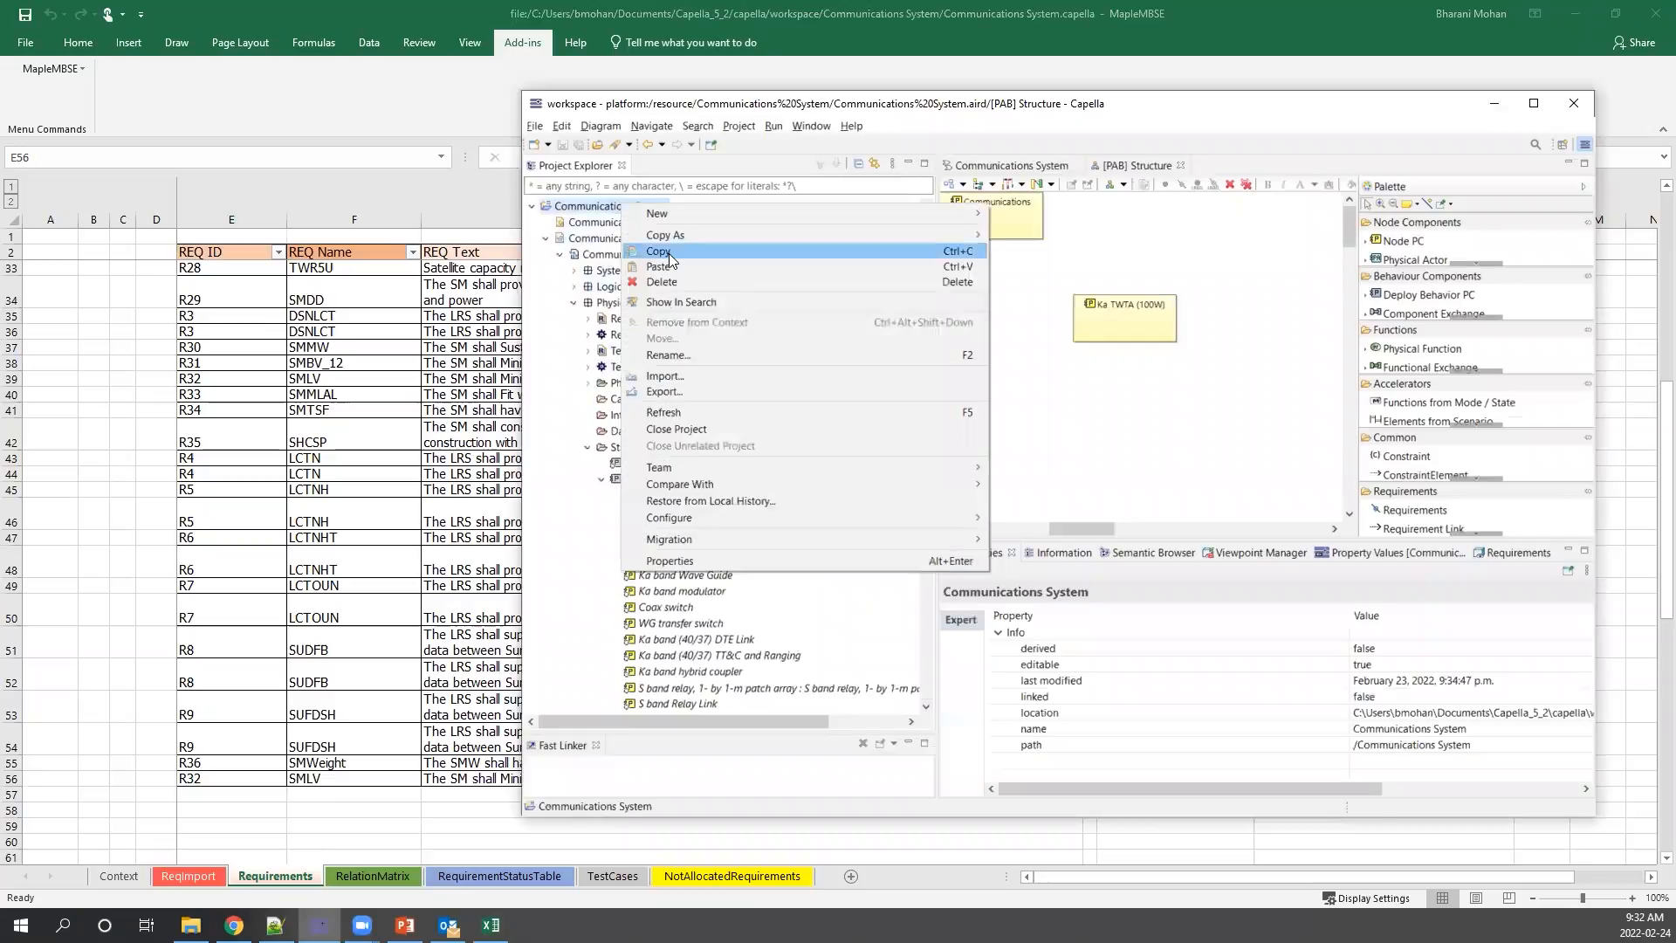
{"action": "left_click", "coordinate": [664, 412]}
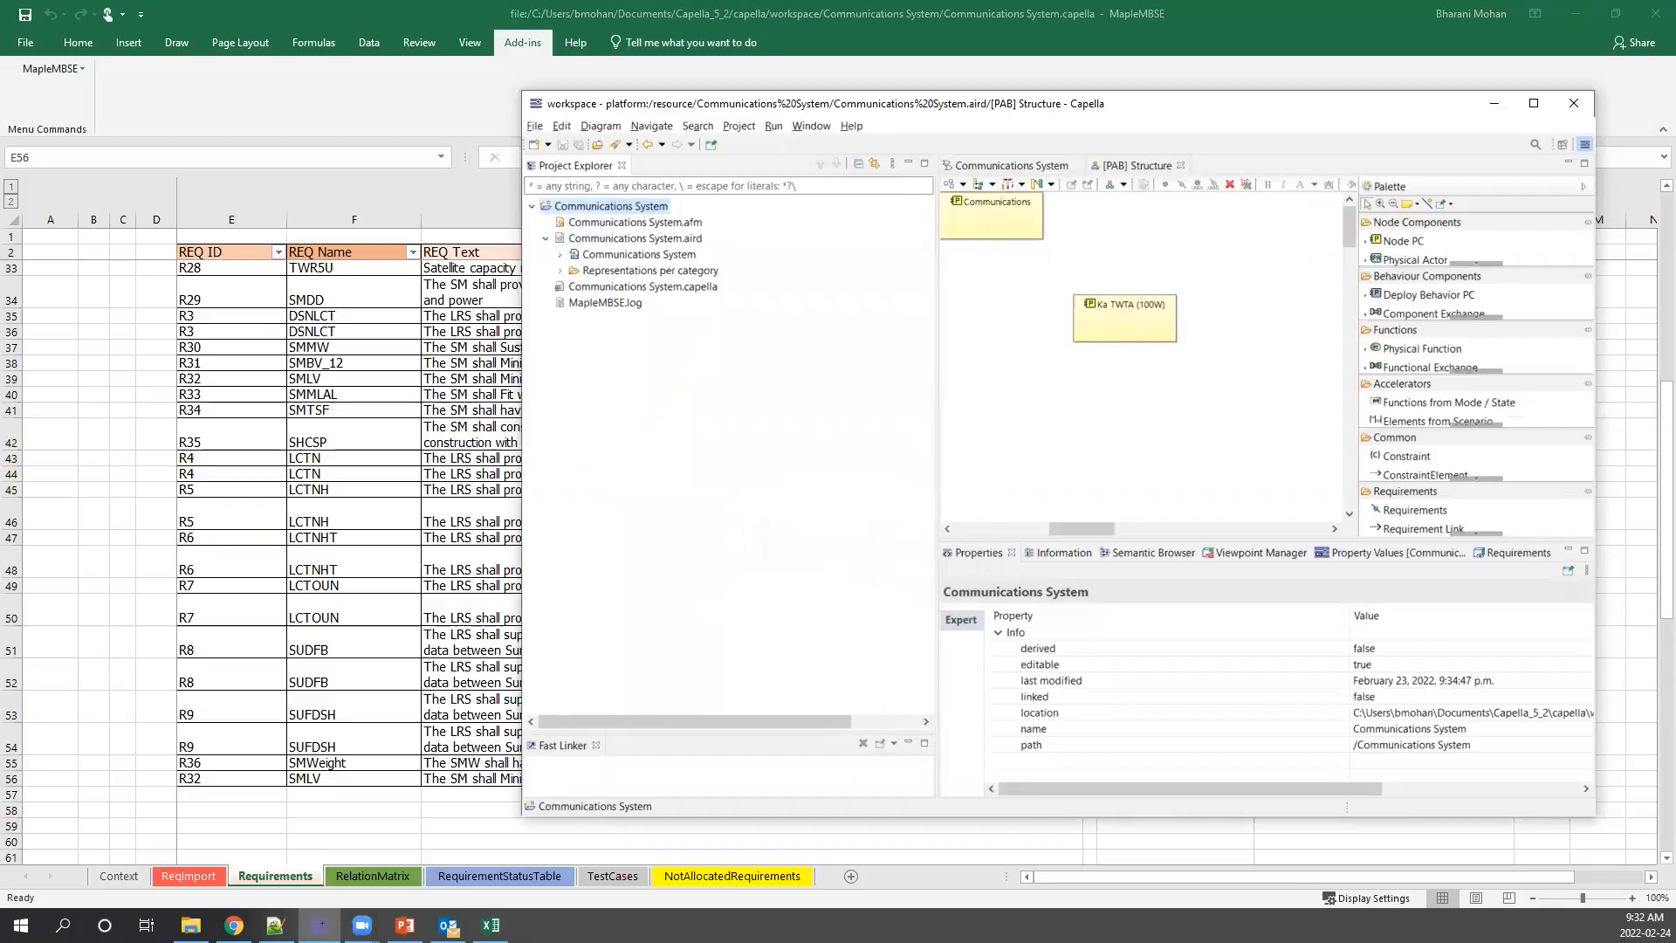
Expand the Physical Architecture of the Communications System and examine the requirement links in the Structure diagram.
{"action": "left_click", "coordinate": [560, 270]}
{"action": "left_click", "coordinate": [560, 255]}
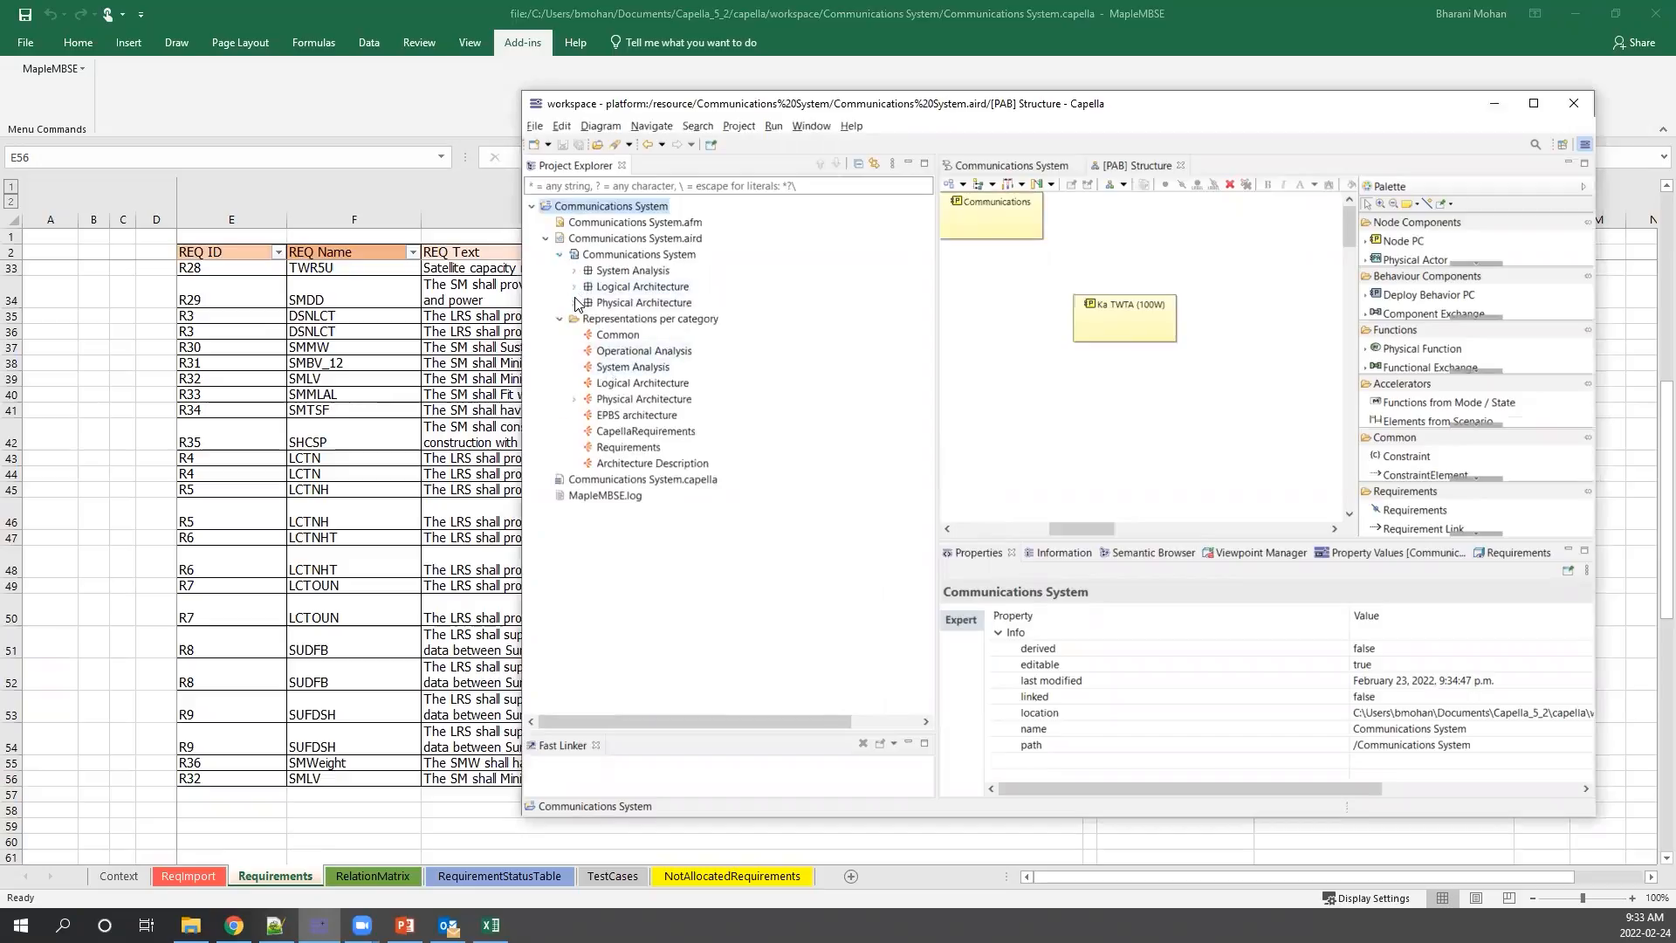
{"action": "left_click", "coordinate": [575, 303]}
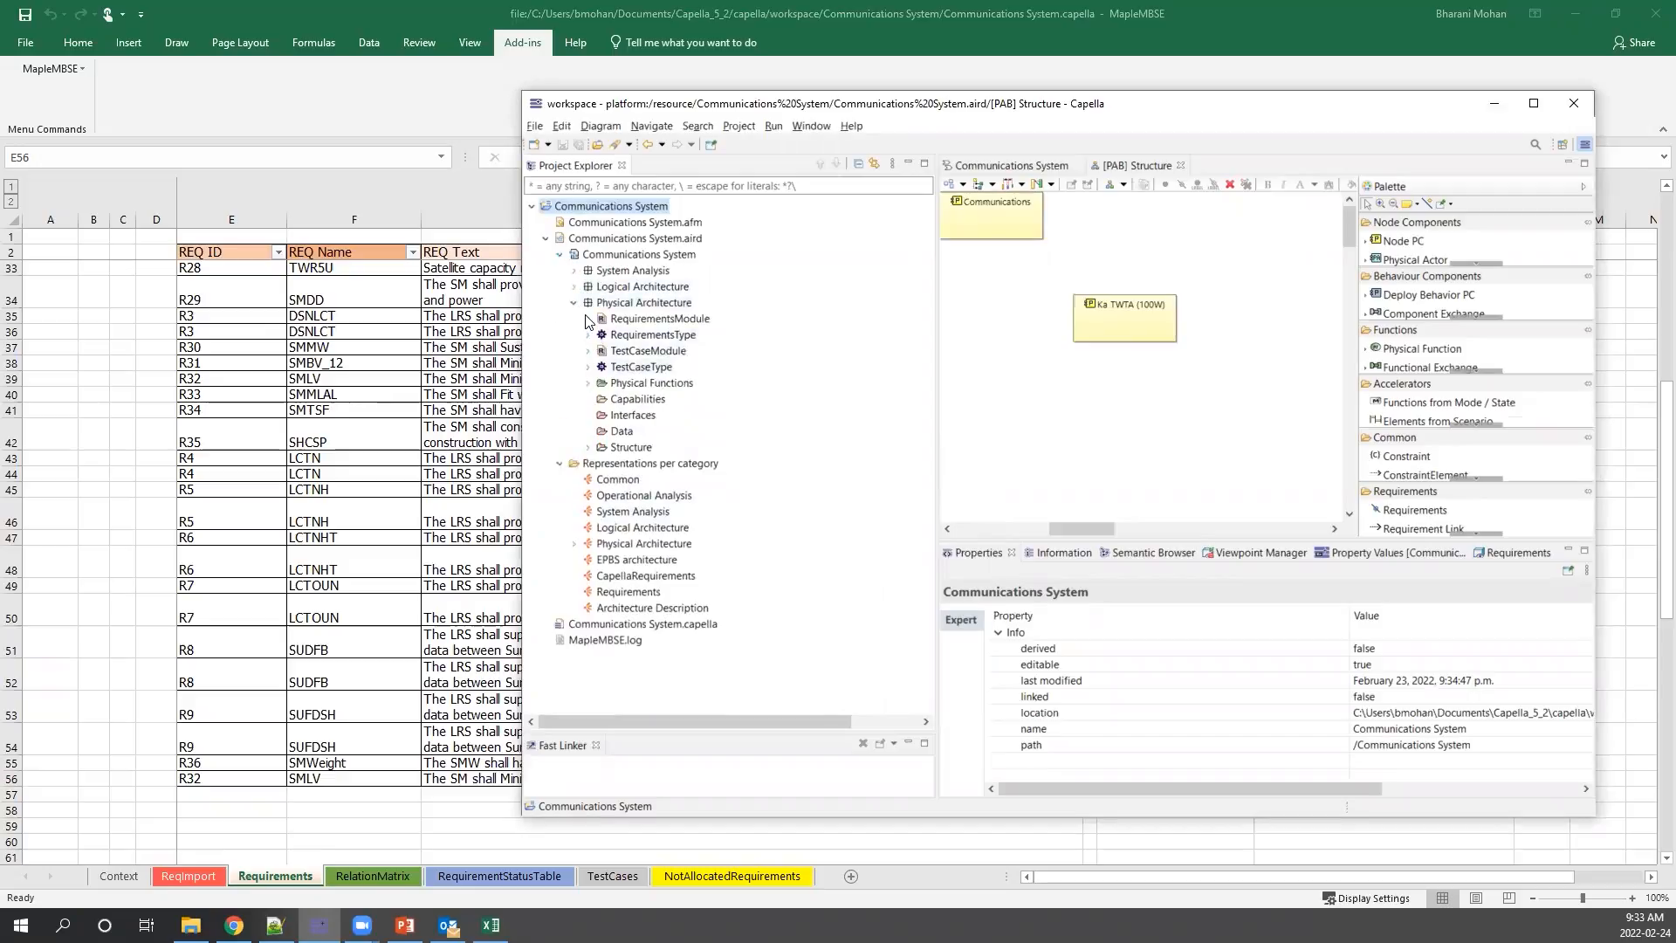
{"action": "left_click", "coordinate": [1044, 371]}
{"action": "scroll", "coordinate": [1046, 386], "scroll_direction": "down", "scroll_amount": 10}
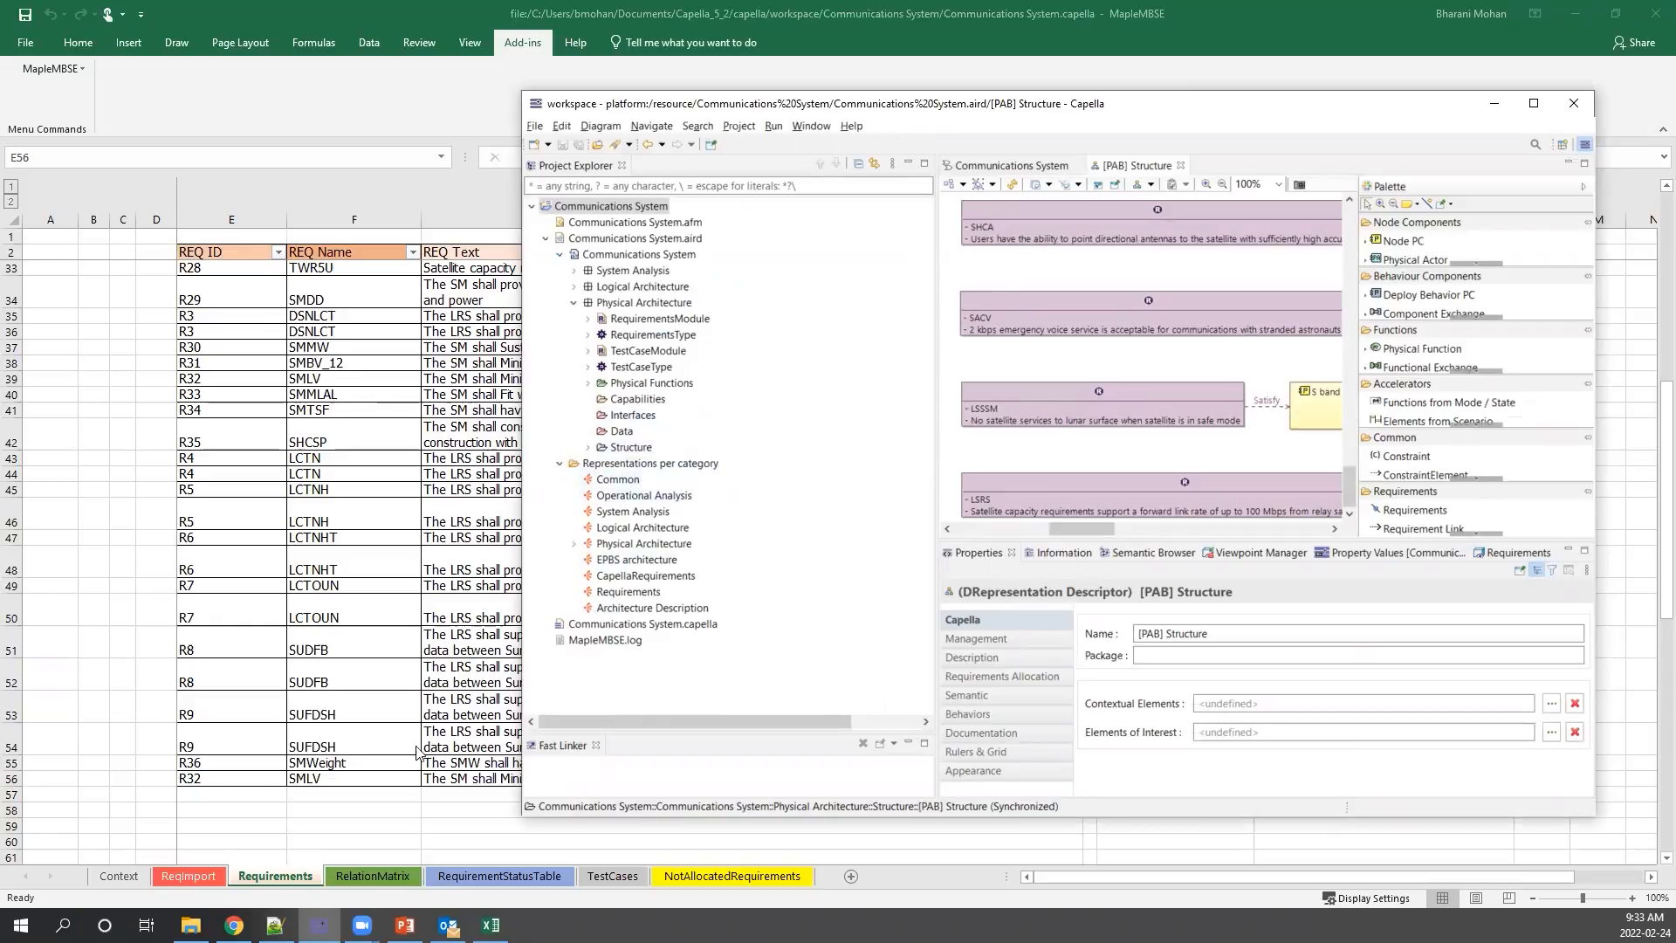
Examine the requirements allocation of "The SM shall Minimize vibrations" from the RequirementsModule in the maximized Capella window.
{"action": "left_click", "coordinate": [588, 319]}
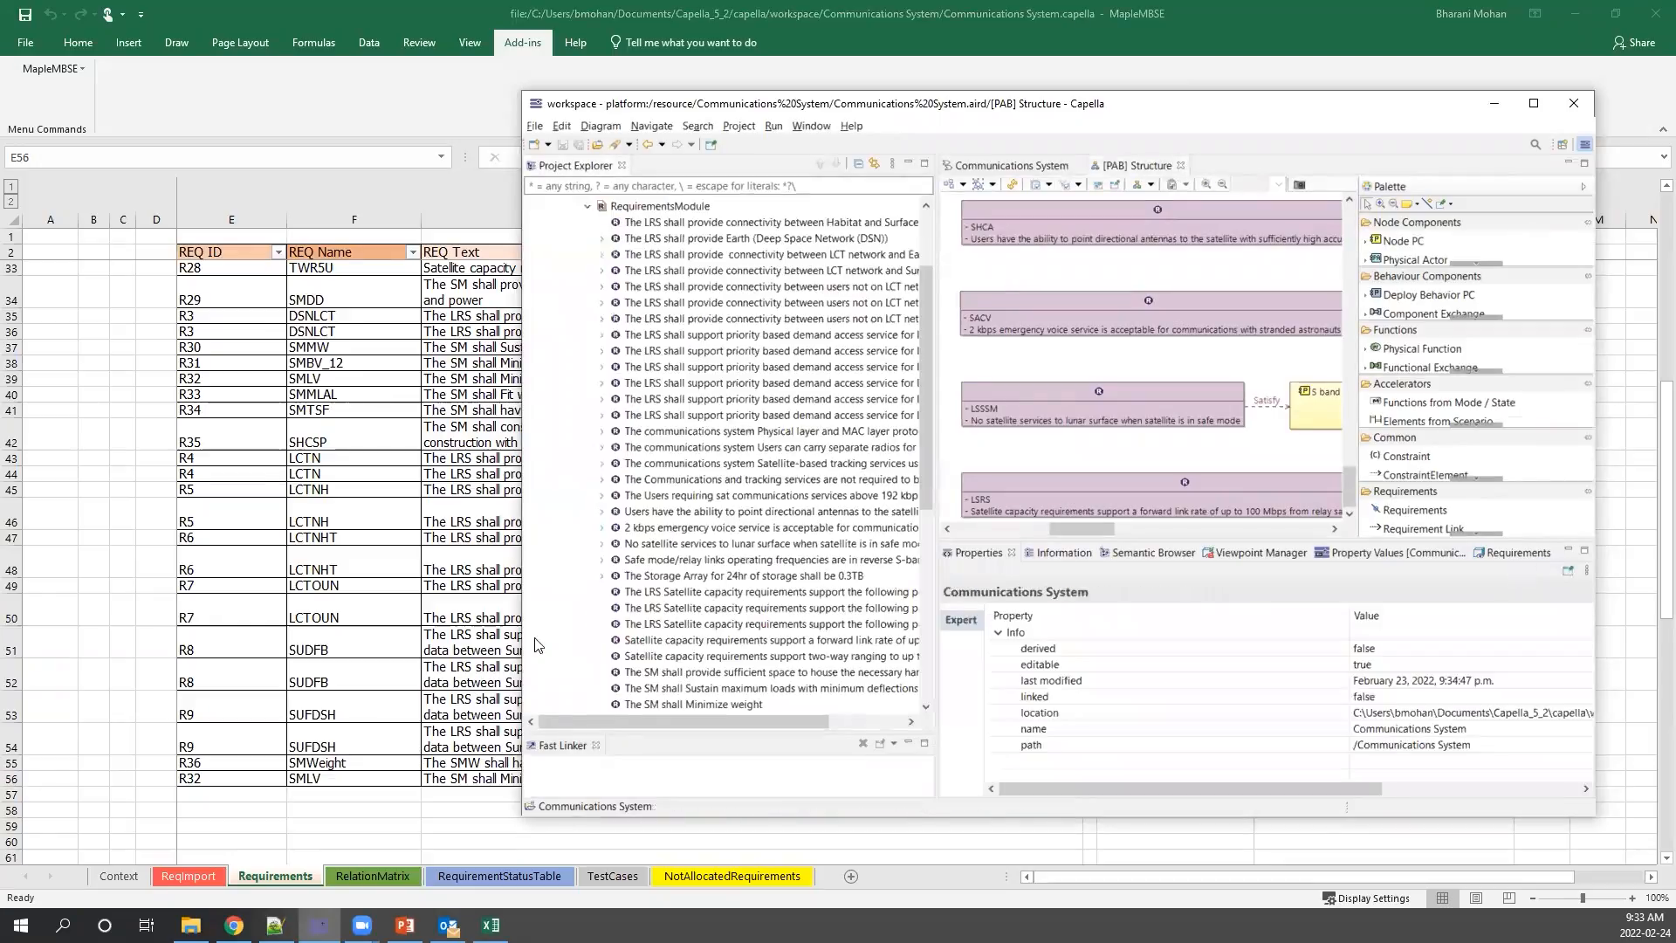
{"action": "scroll", "coordinate": [646, 502], "scroll_direction": "down", "scroll_amount": 4}
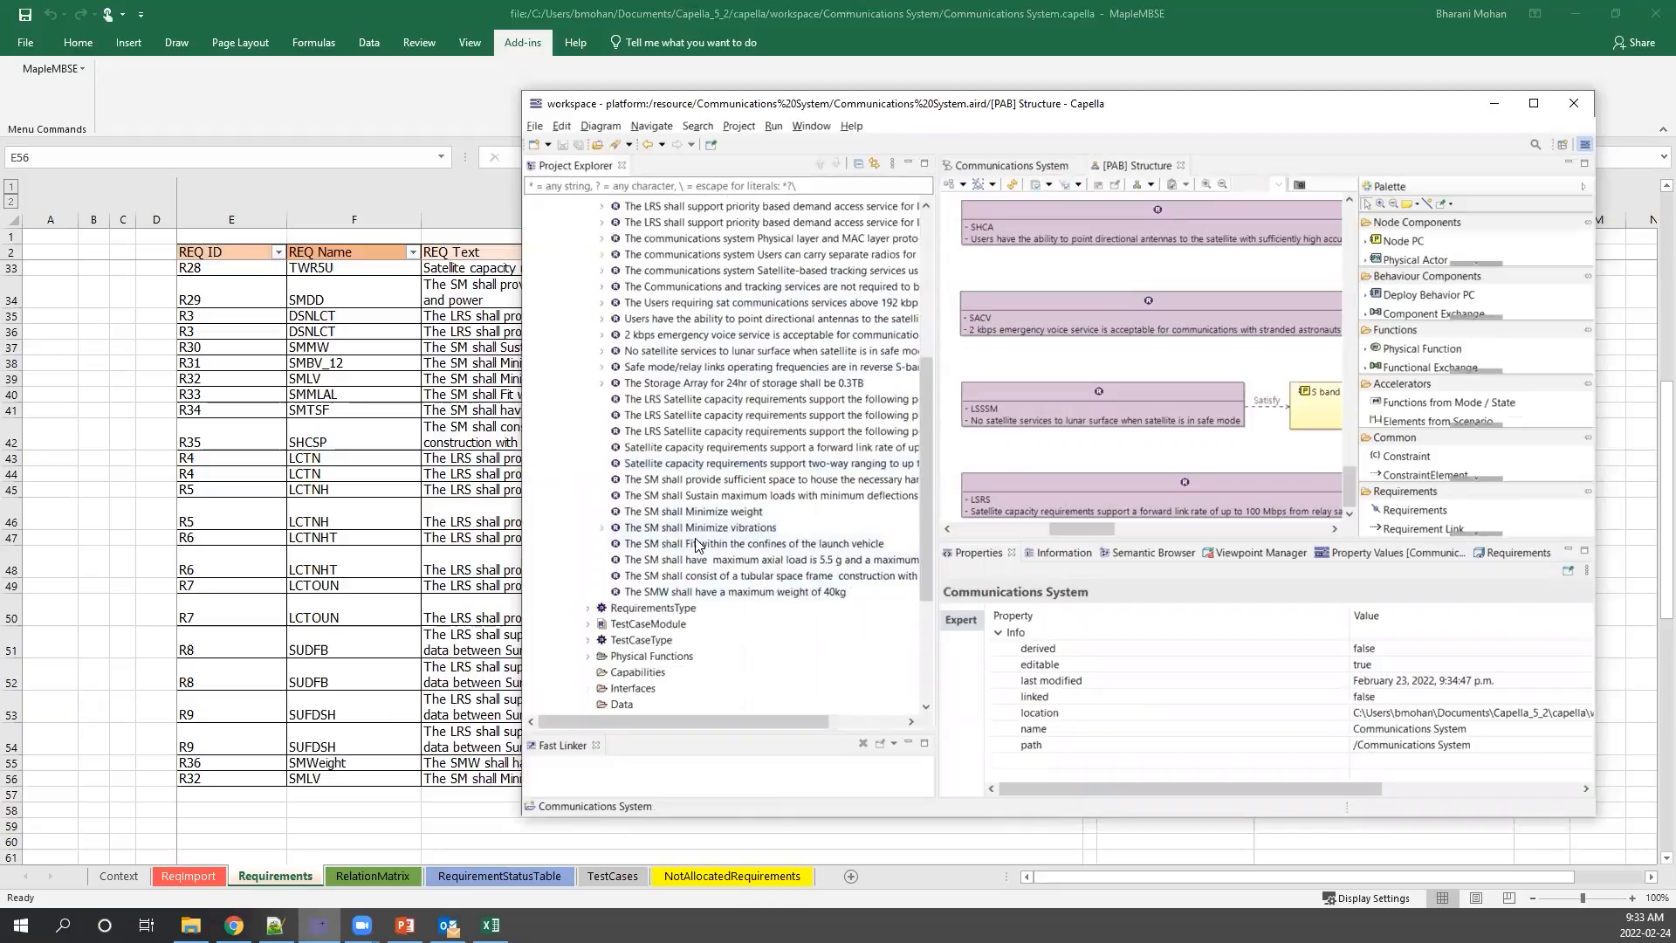
{"action": "left_click_drag", "start_coordinate": [881, 103], "coordinate": [995, 134]}
{"action": "left_click", "coordinate": [816, 543]}
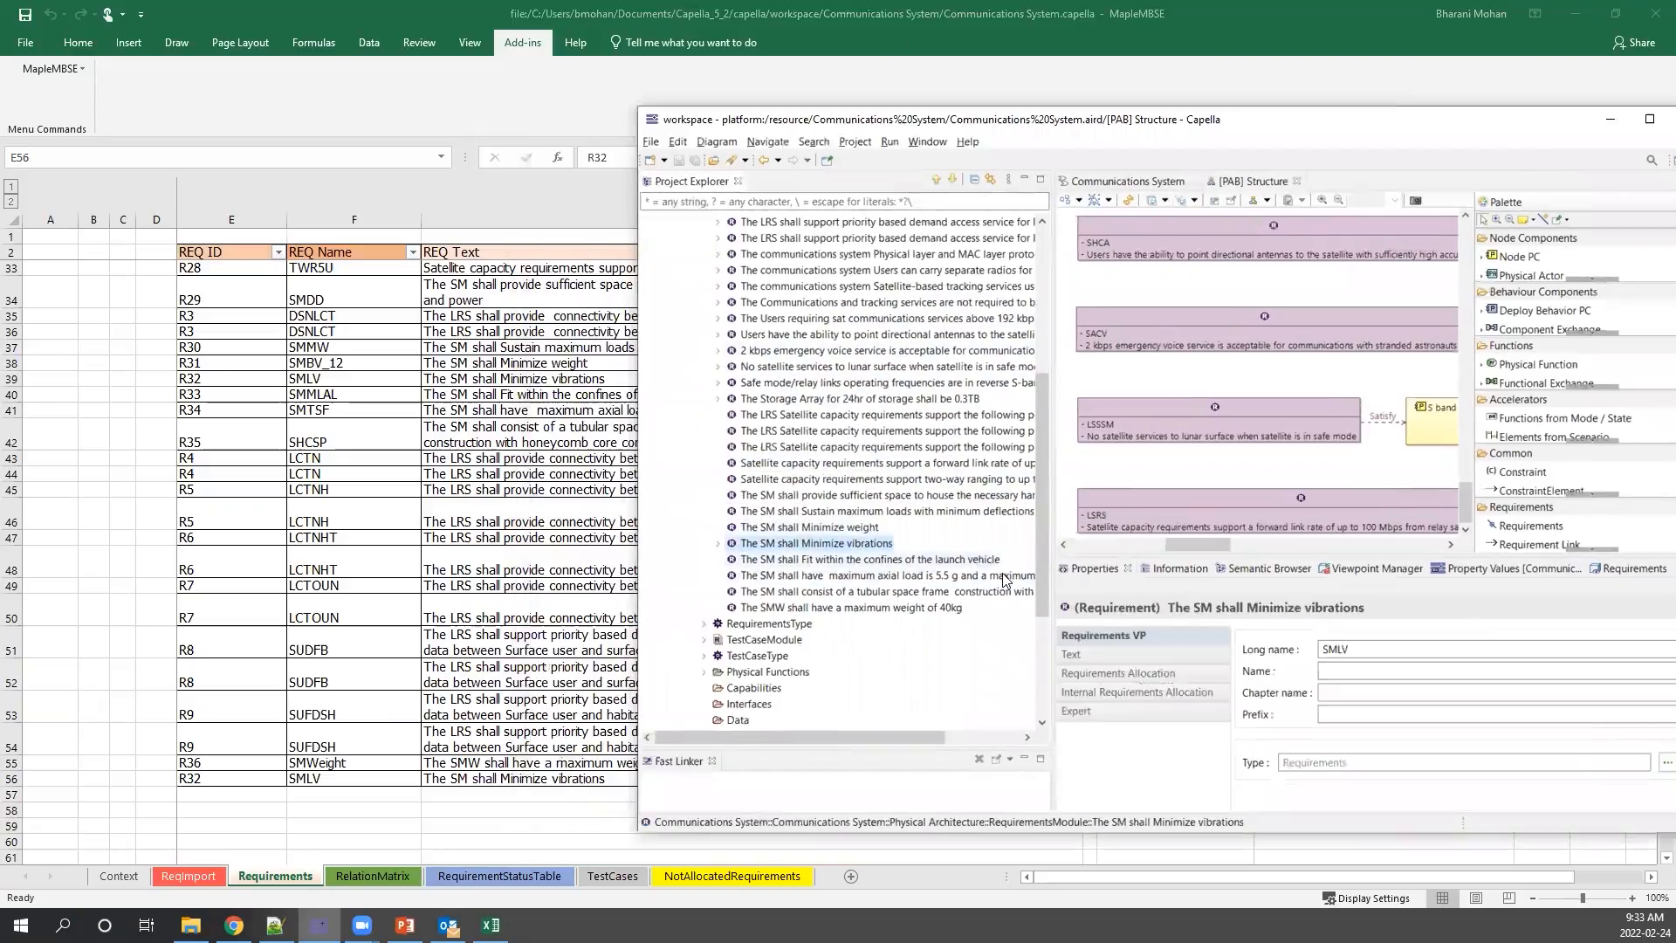
{"action": "left_click", "coordinate": [1118, 673]}
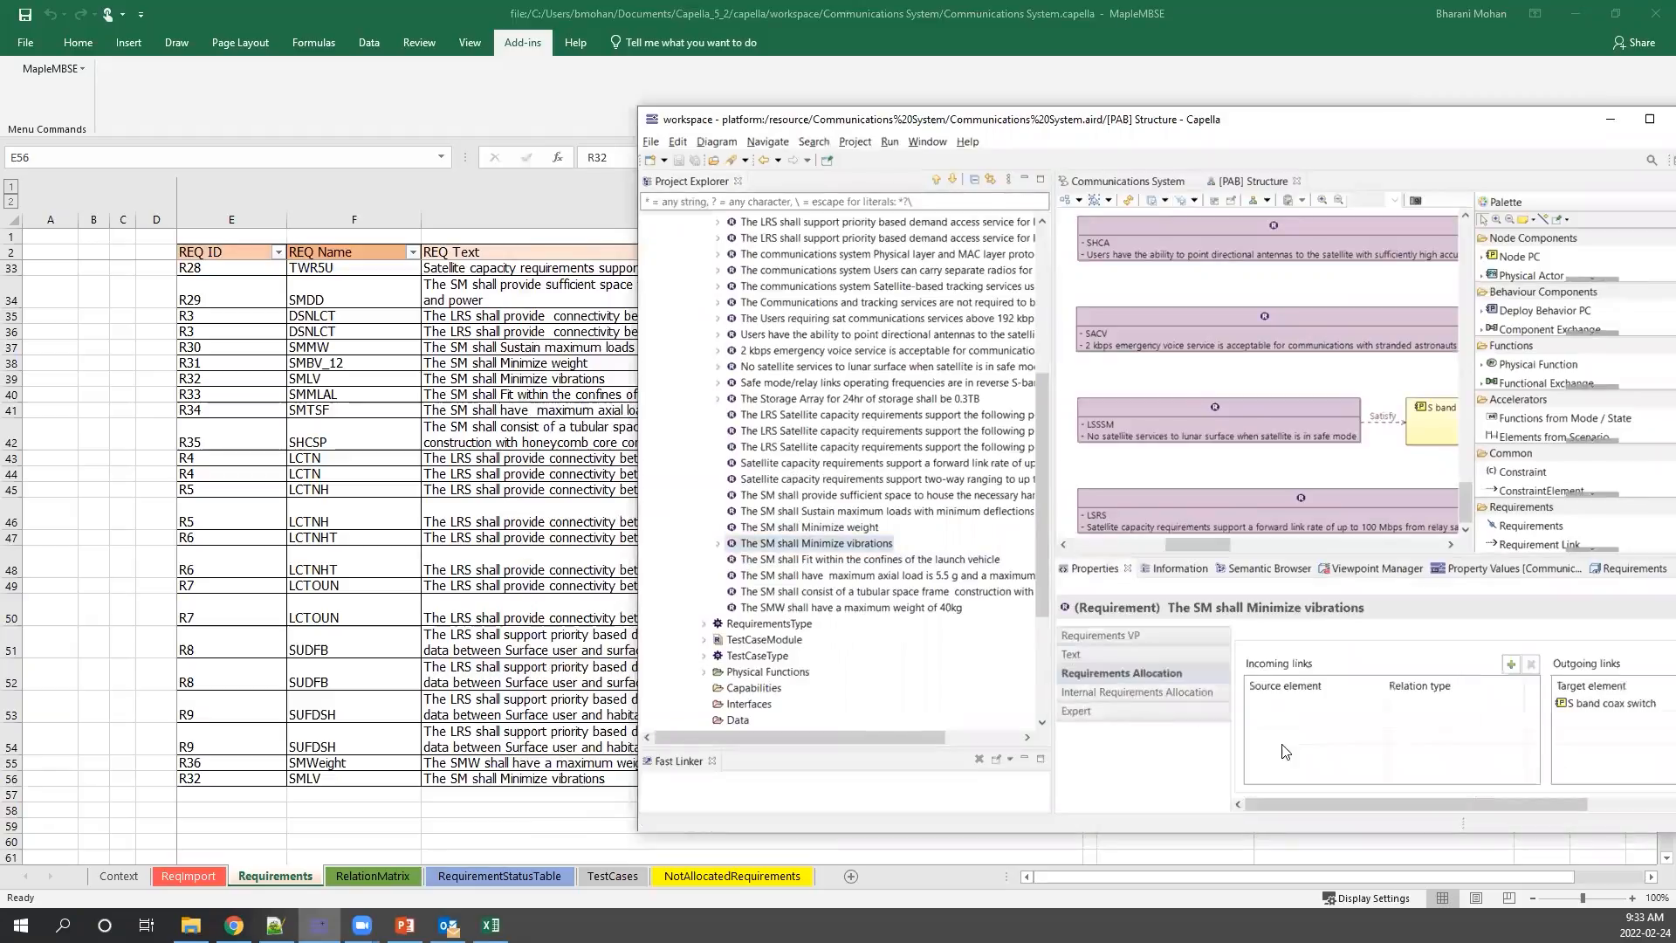
{"action": "double_click", "coordinate": [1203, 123]}
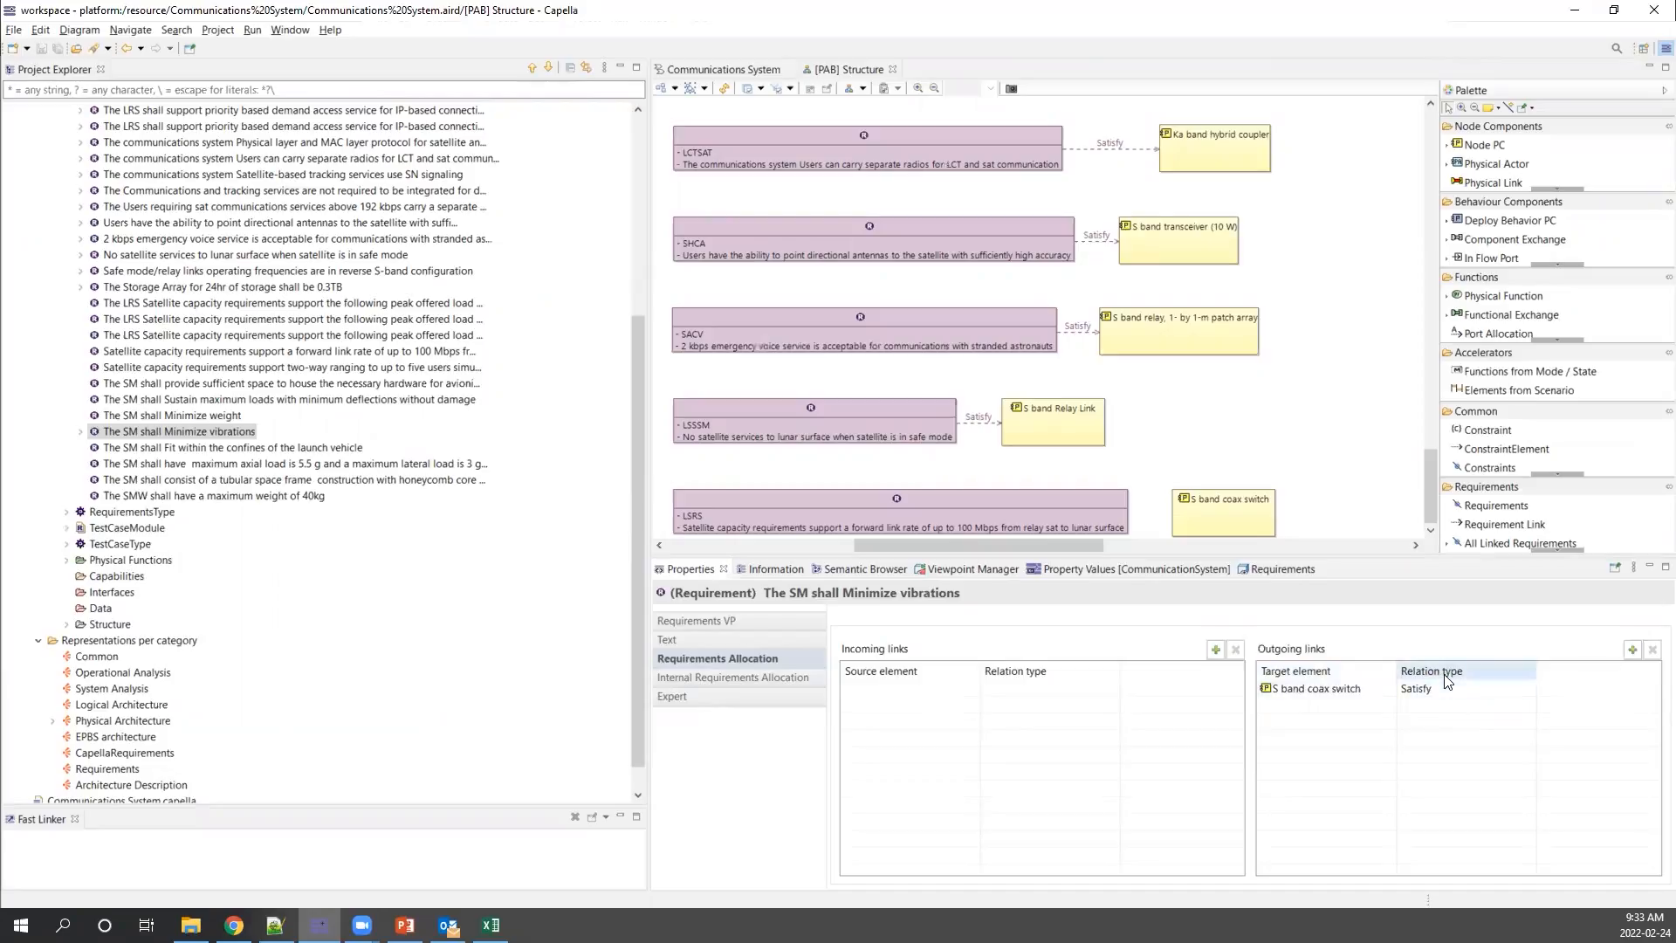
Return to the Excel workbook and collapse the REQ Allocation Source and Target columns in the Requirements sheet.
{"action": "left_click", "coordinate": [1574, 9]}
{"action": "left_click", "coordinate": [1154, 773]}
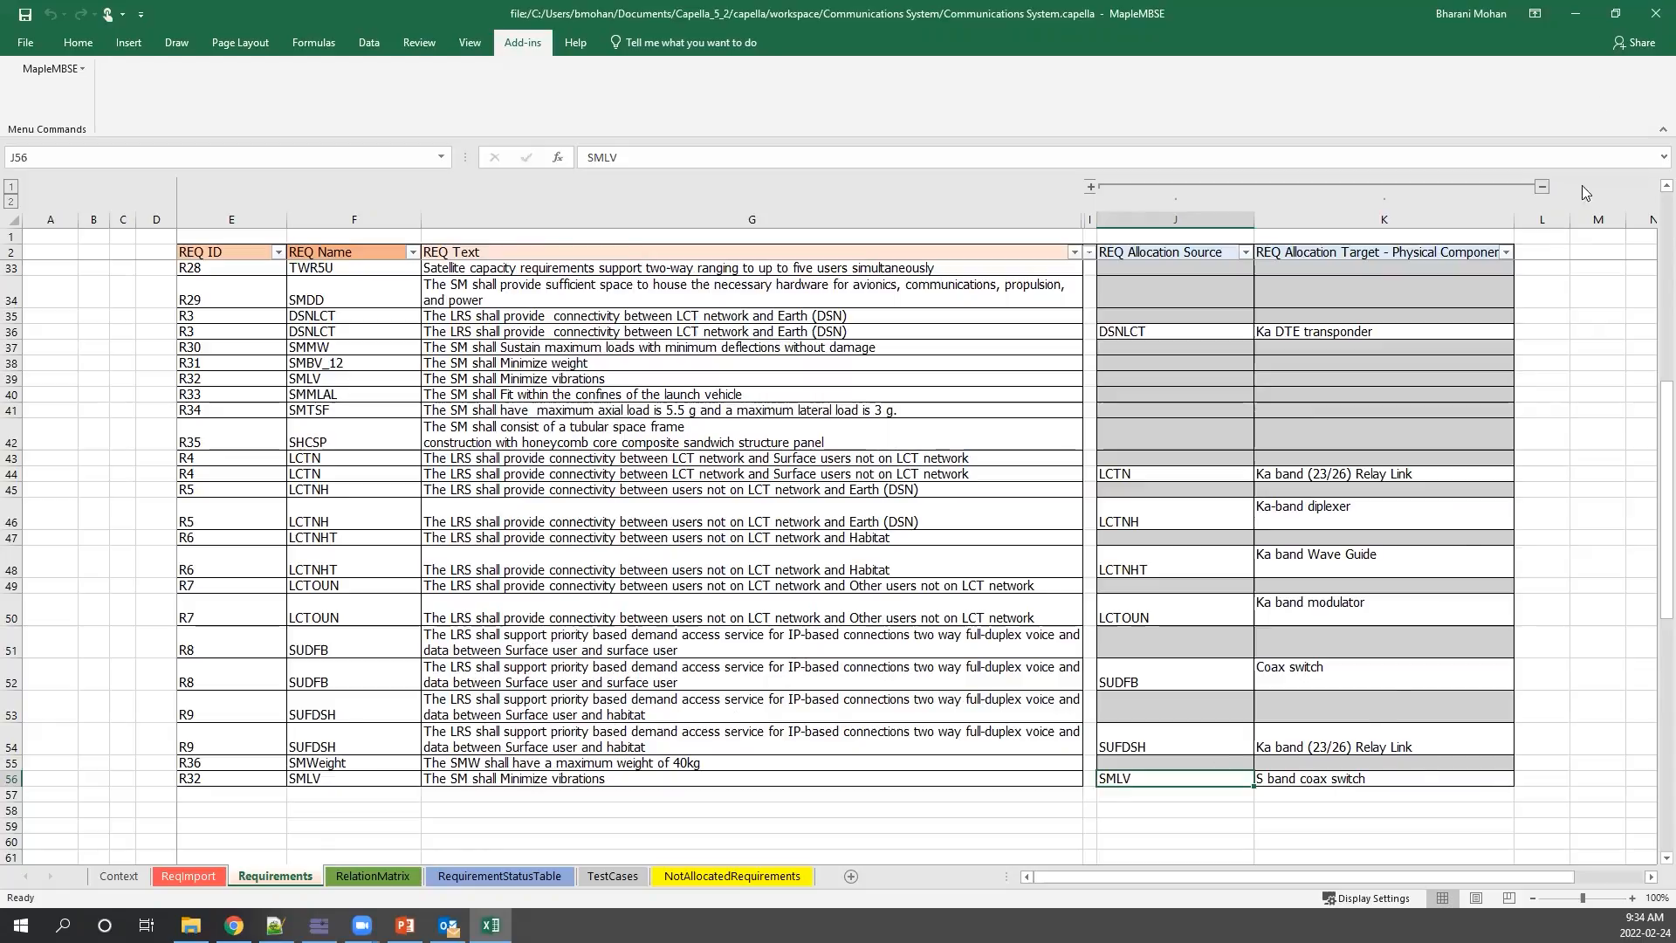
{"action": "left_click", "coordinate": [1540, 186]}
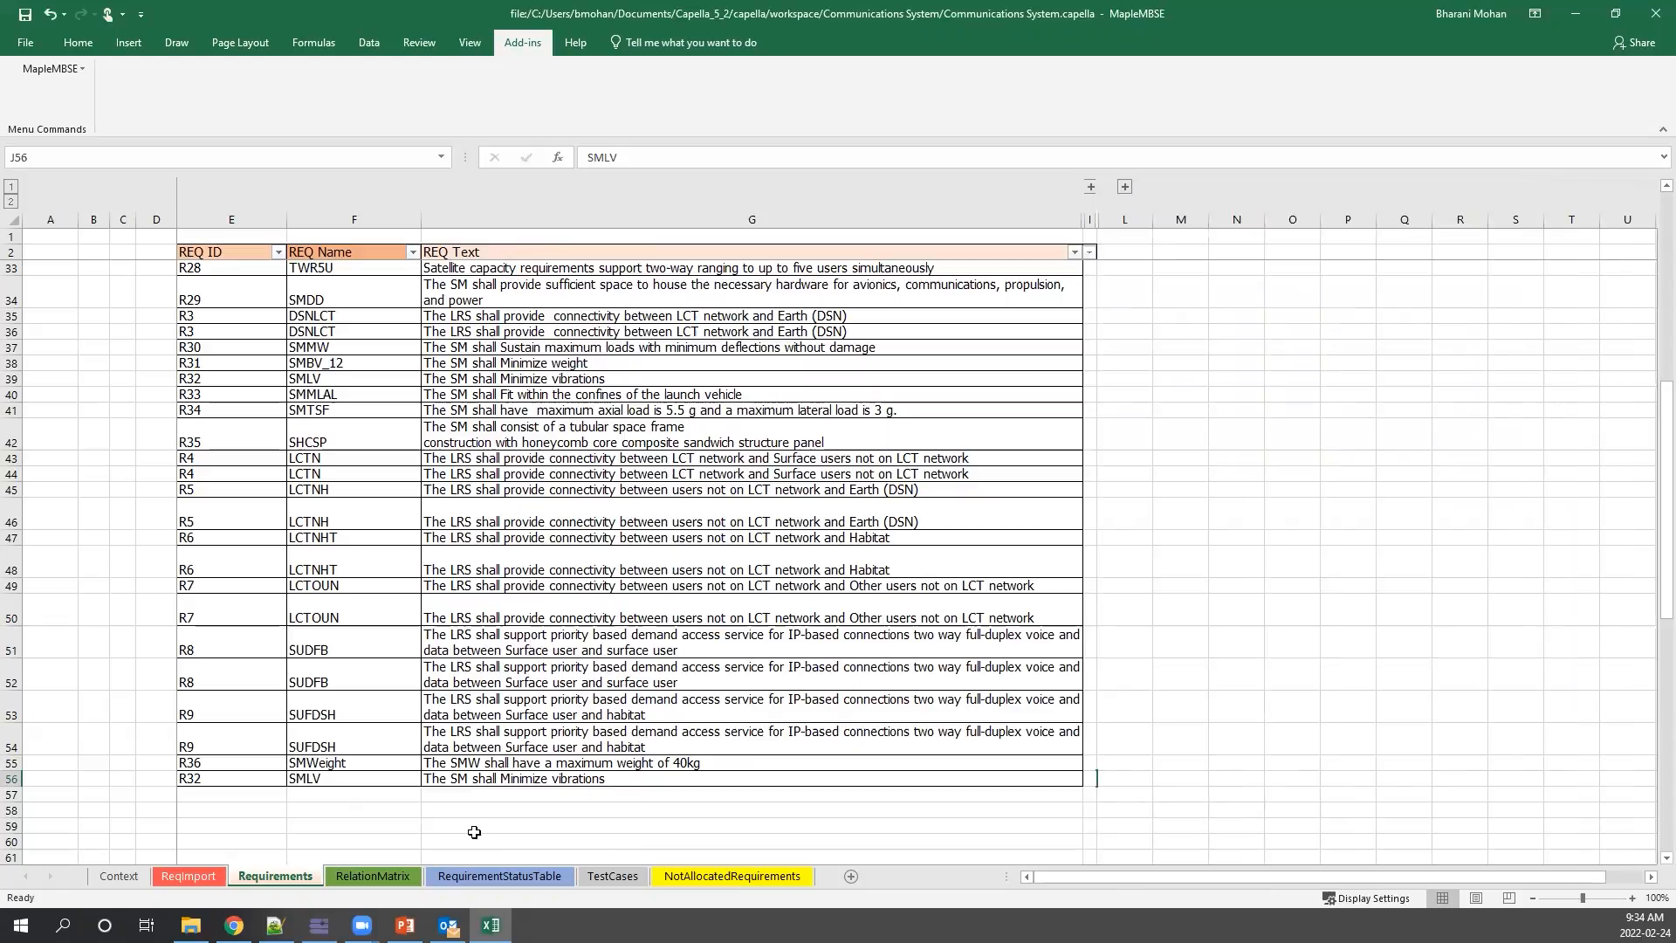
Look through the RelationMatrix sheet and review the requirements and their ReviewStatus values in the RequirementStatusTable sheet.
{"action": "left_click", "coordinate": [378, 876]}
{"action": "scroll", "coordinate": [581, 611], "scroll_direction": "down", "scroll_amount": 8}
{"action": "left_click", "coordinate": [499, 876]}
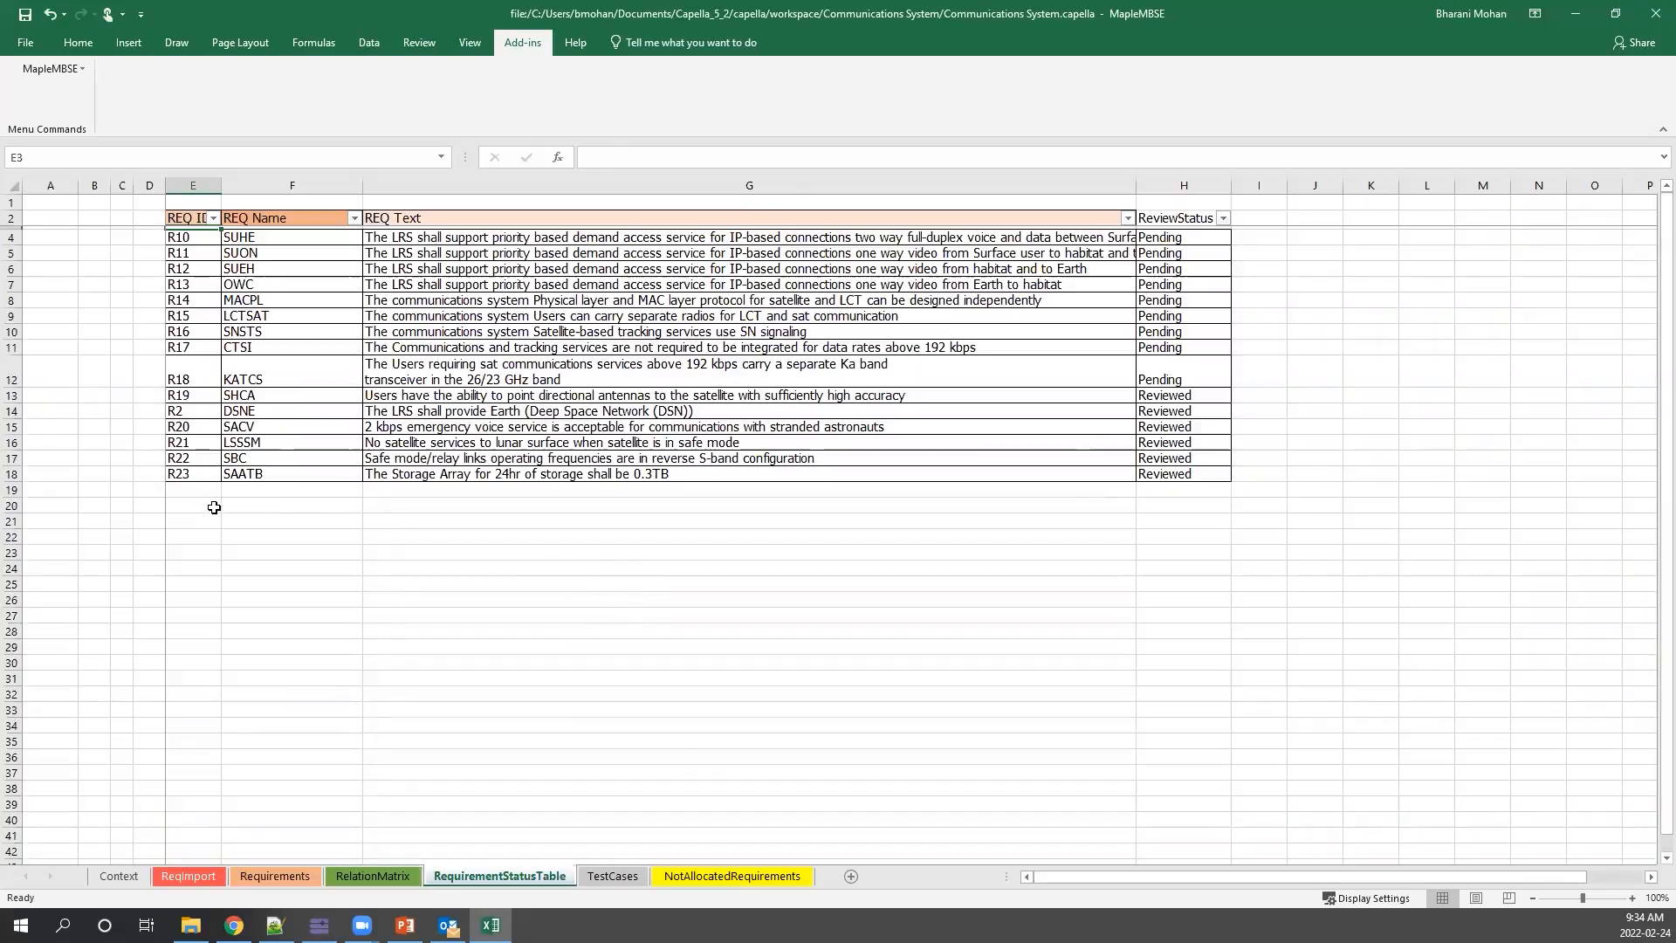
{"action": "left_click", "coordinate": [247, 489]}
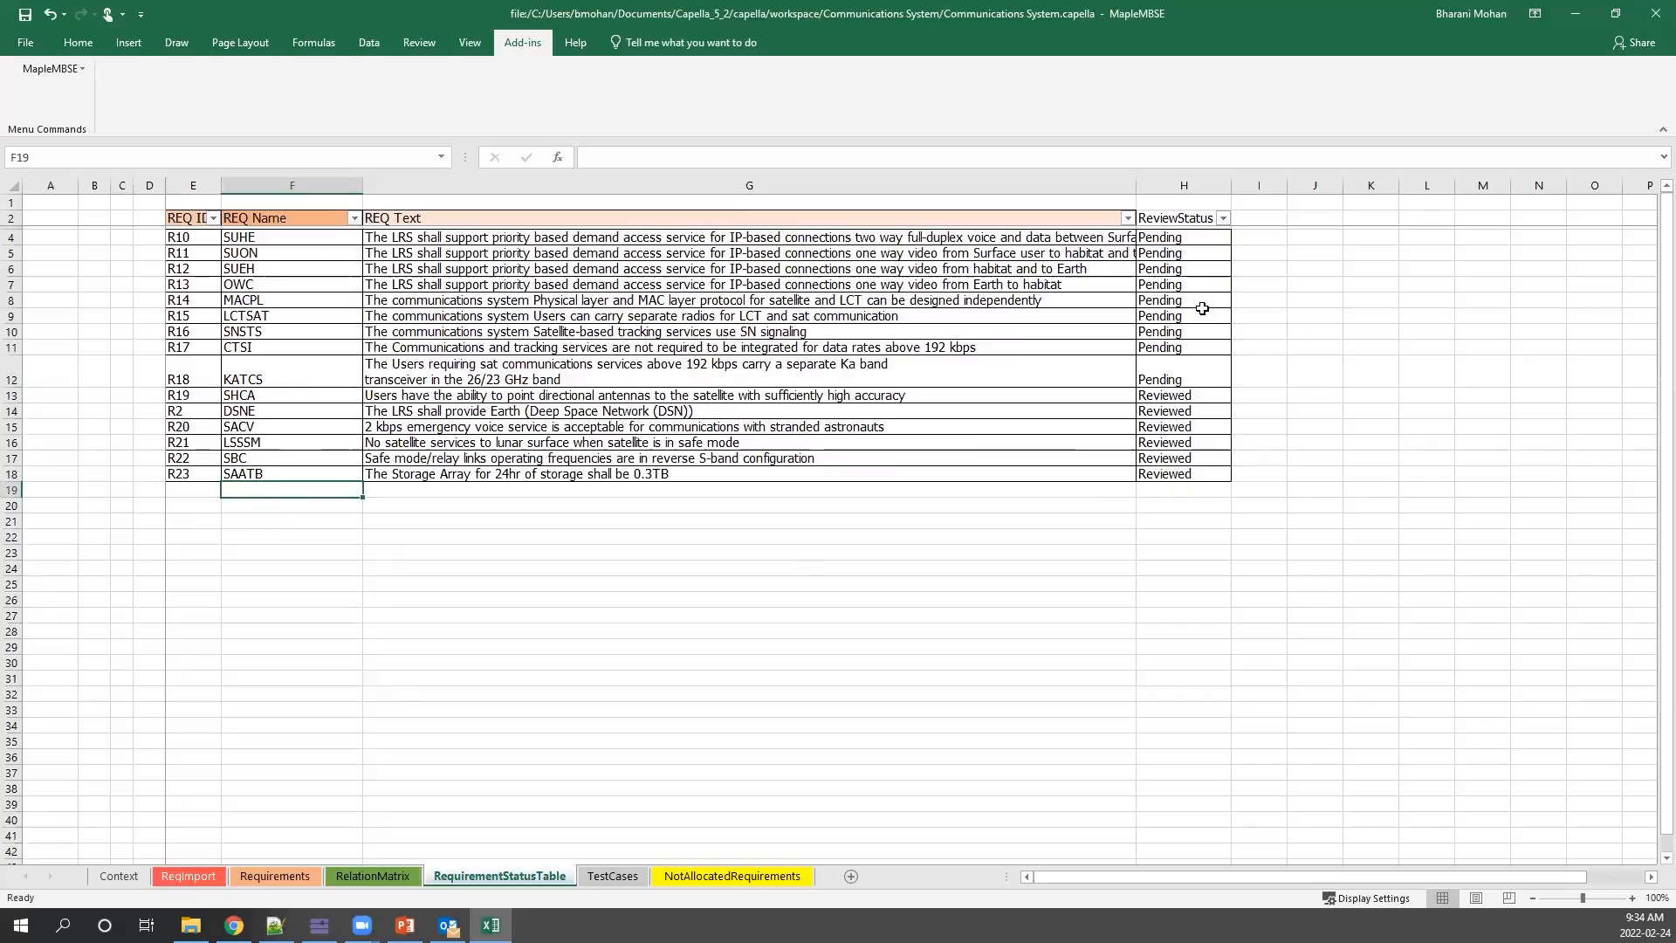
{"action": "left_click", "coordinate": [262, 237]}
{"action": "left_click_drag", "start_coordinate": [279, 265], "coordinate": [422, 347]}
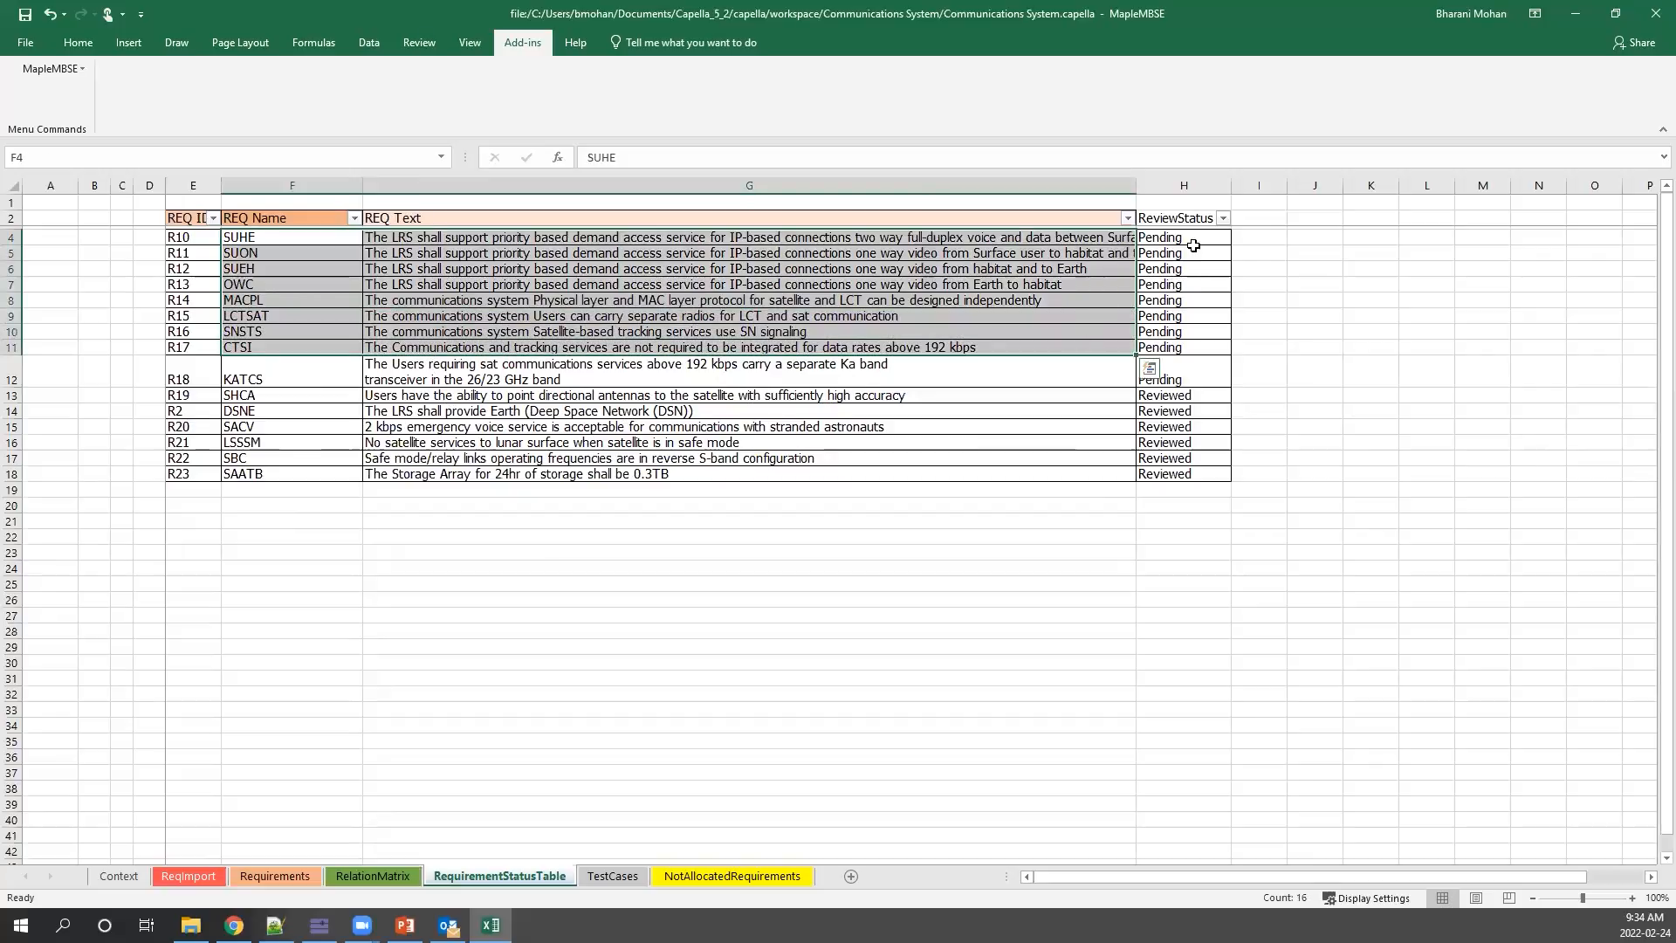
{"action": "left_click_drag", "start_coordinate": [1197, 240], "coordinate": [1194, 491]}
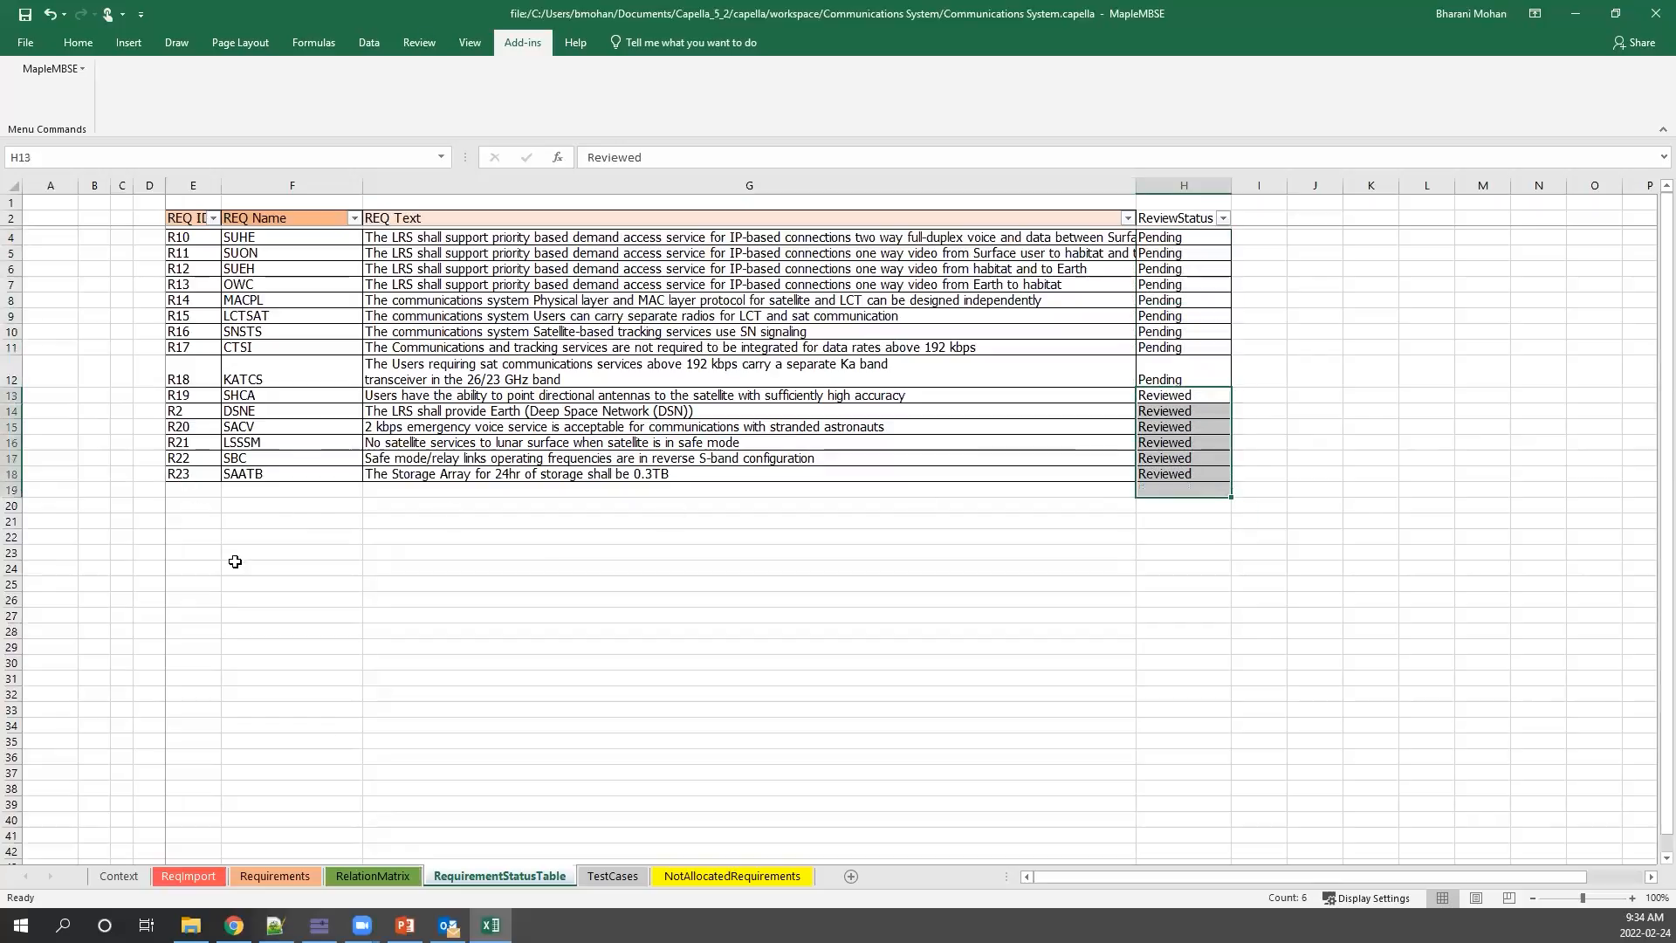
Look up the name of requirement R32 in the Requirements sheet and glance at the RelationMatrix.
{"action": "left_click", "coordinate": [299, 876]}
{"action": "left_click", "coordinate": [332, 778]}
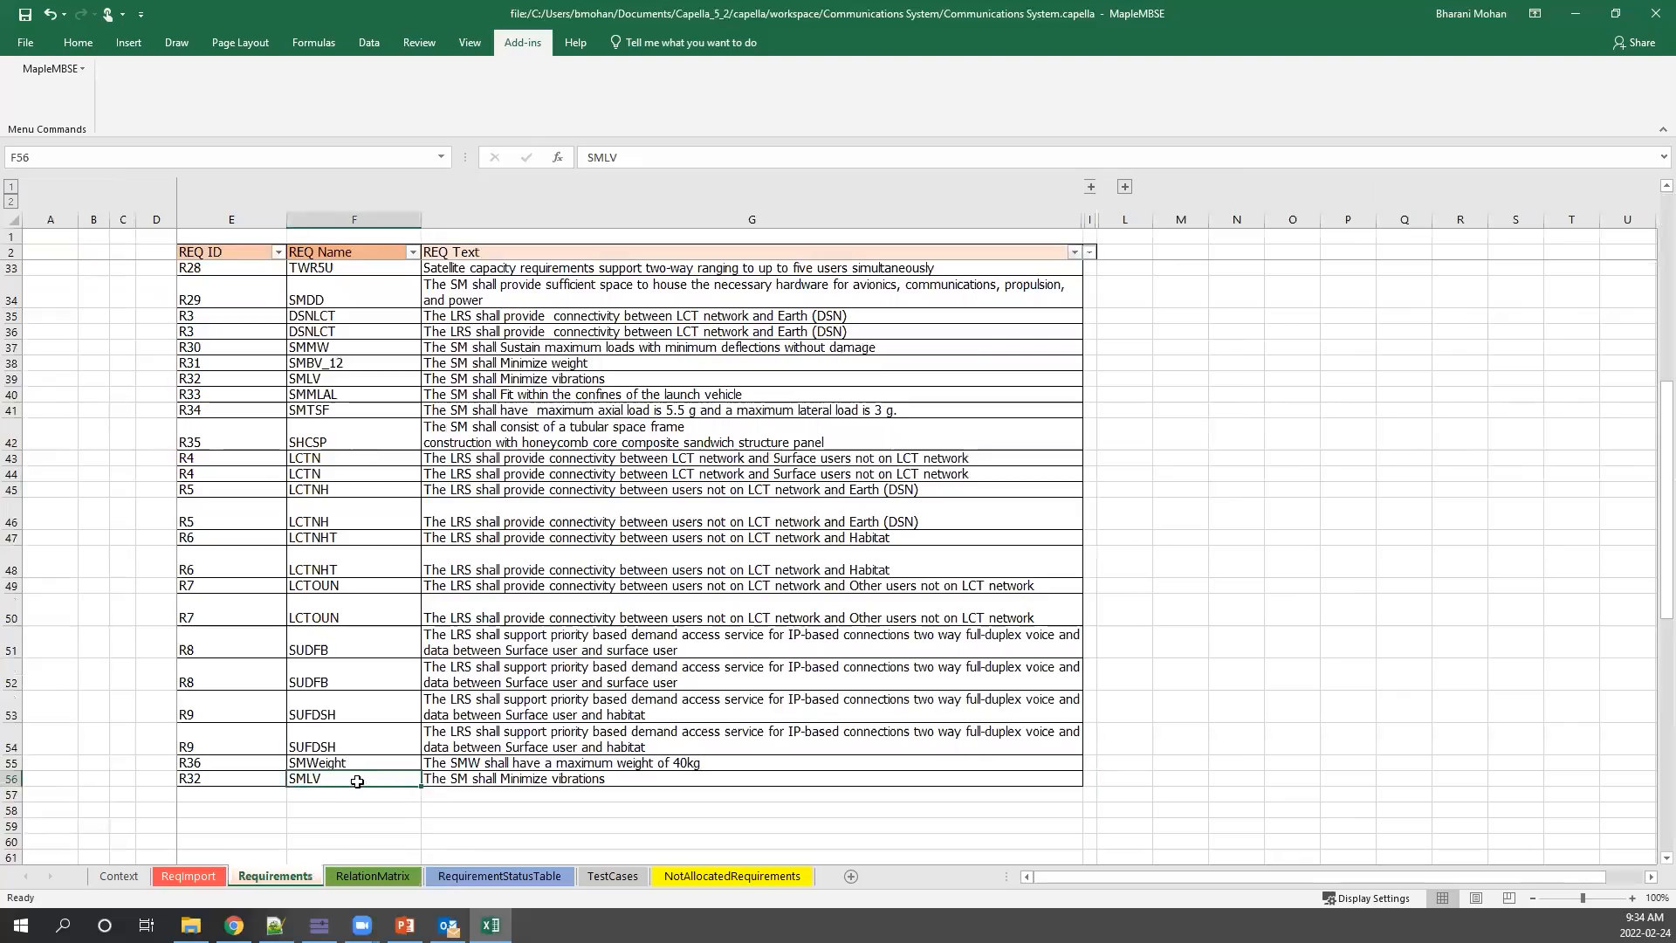
{"action": "left_click", "coordinate": [373, 875]}
{"action": "scroll", "coordinate": [367, 855], "scroll_direction": "down", "scroll_amount": 10}
{"action": "left_click", "coordinate": [294, 882]}
{"action": "scroll", "coordinate": [284, 734], "scroll_direction": "down", "scroll_amount": 5}
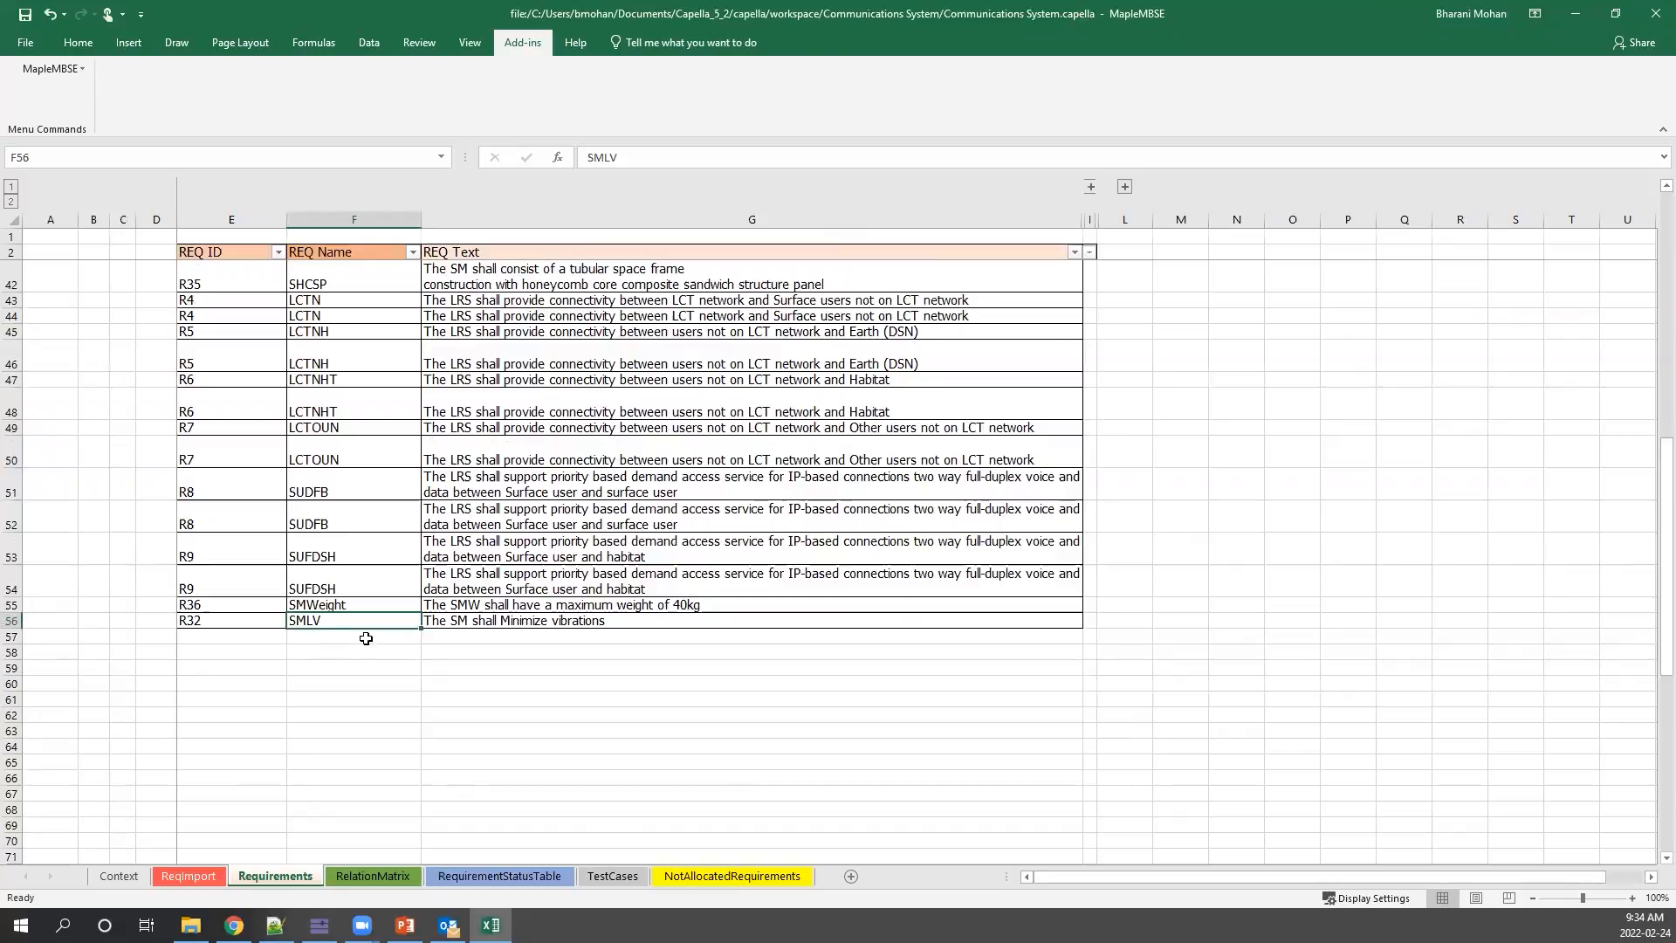
Add requirement SMLV in a new row of the RequirementStatusTable sheet with the ReviewStatus Reviewed.
{"action": "left_click", "coordinate": [612, 878]}
{"action": "left_click", "coordinate": [534, 880]}
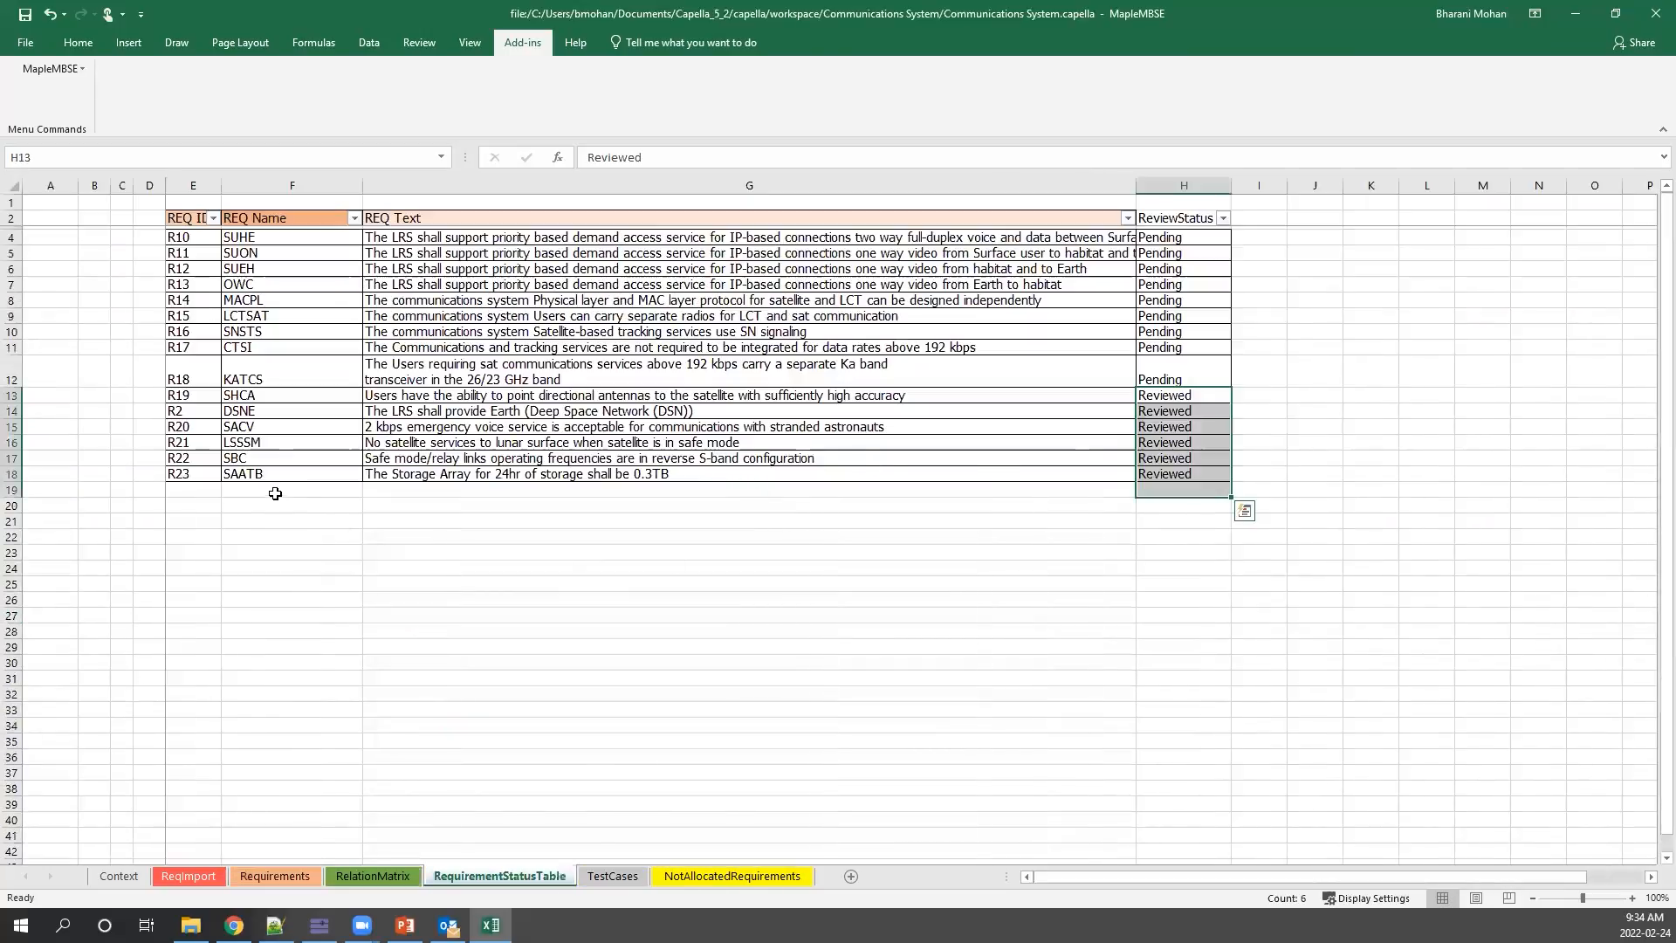
{"action": "type", "text": "SMLBV"}
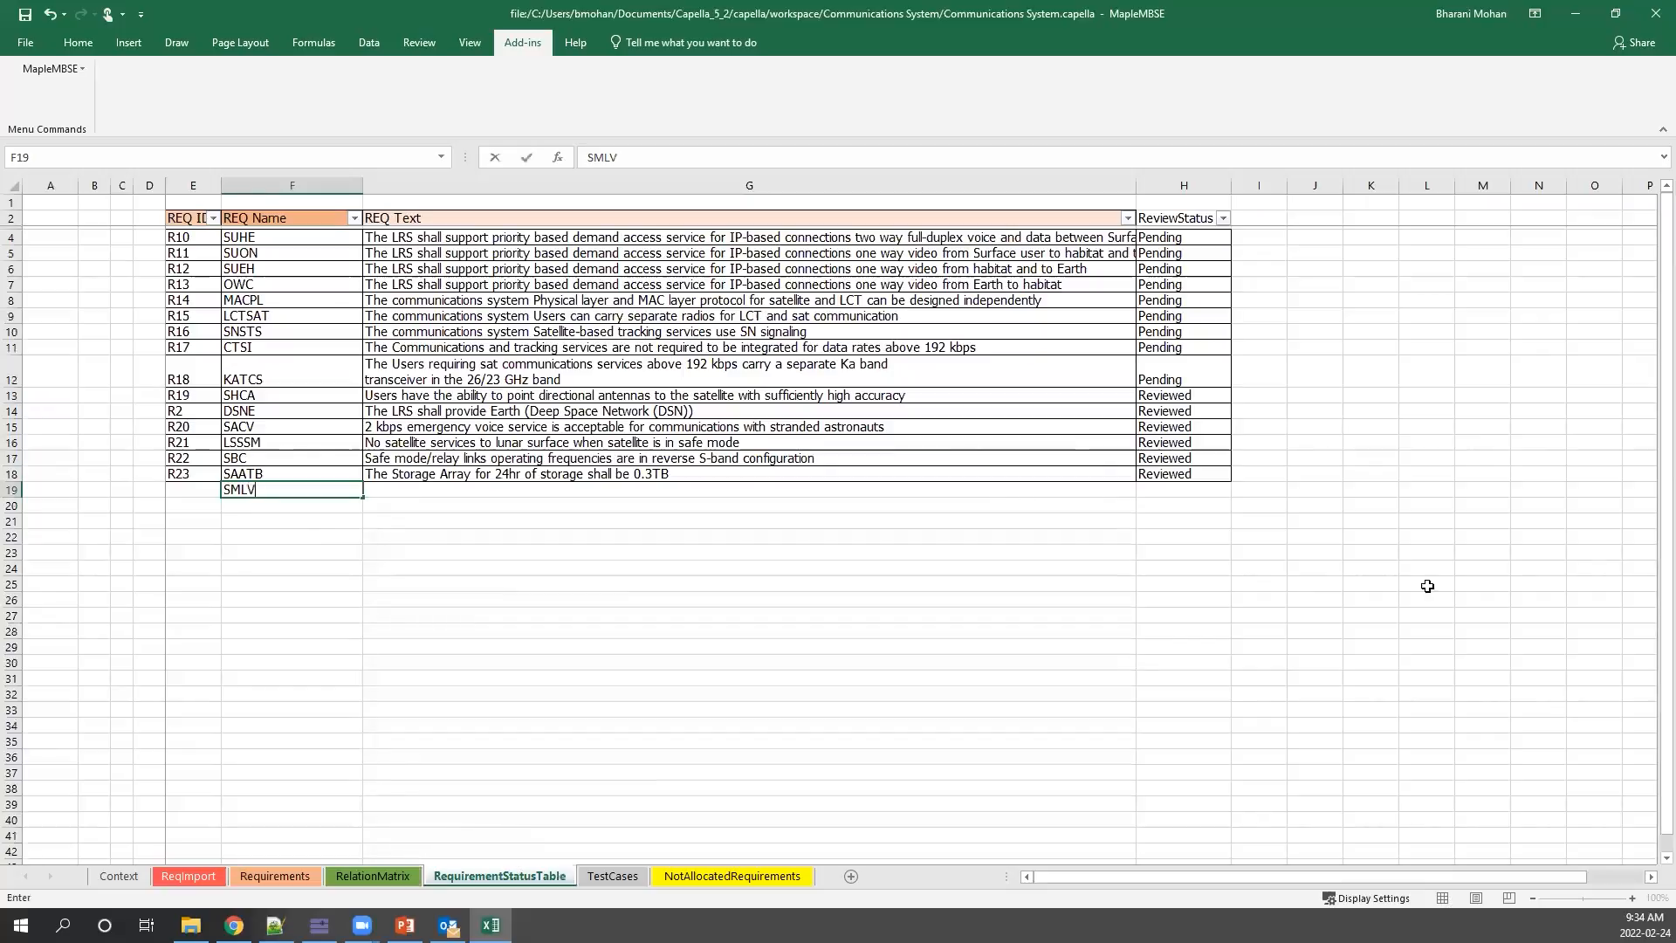
{"action": "left_click", "coordinate": [1165, 490]}
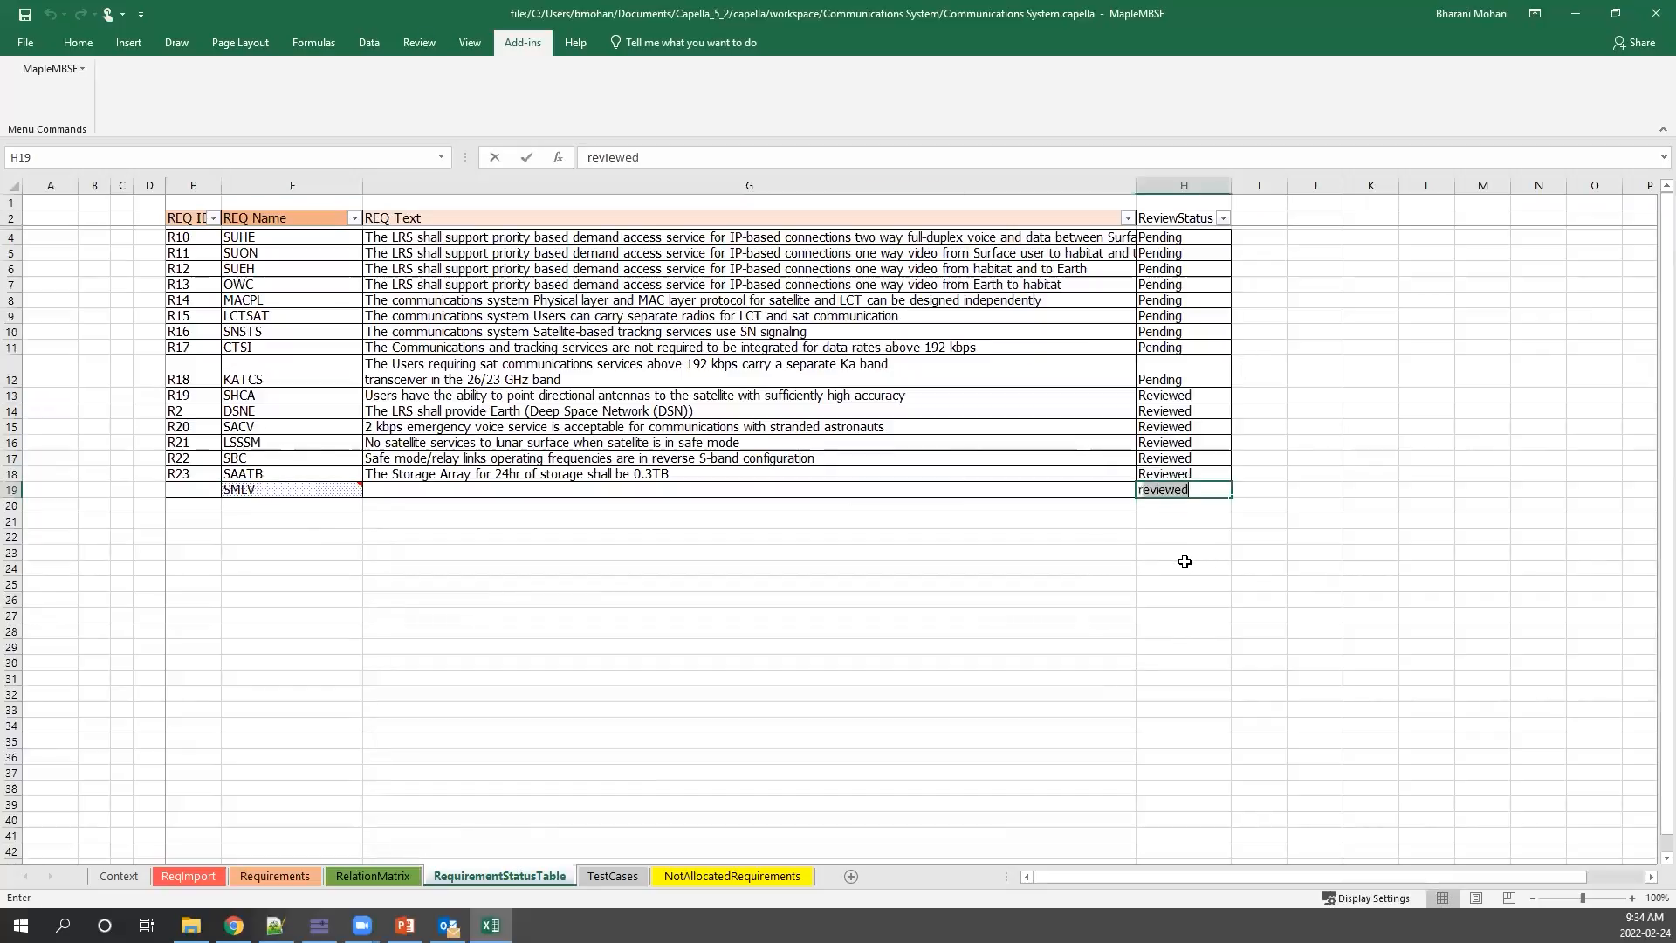
{"action": "left_click_drag", "start_coordinate": [1209, 565], "coordinate": [1209, 555]}
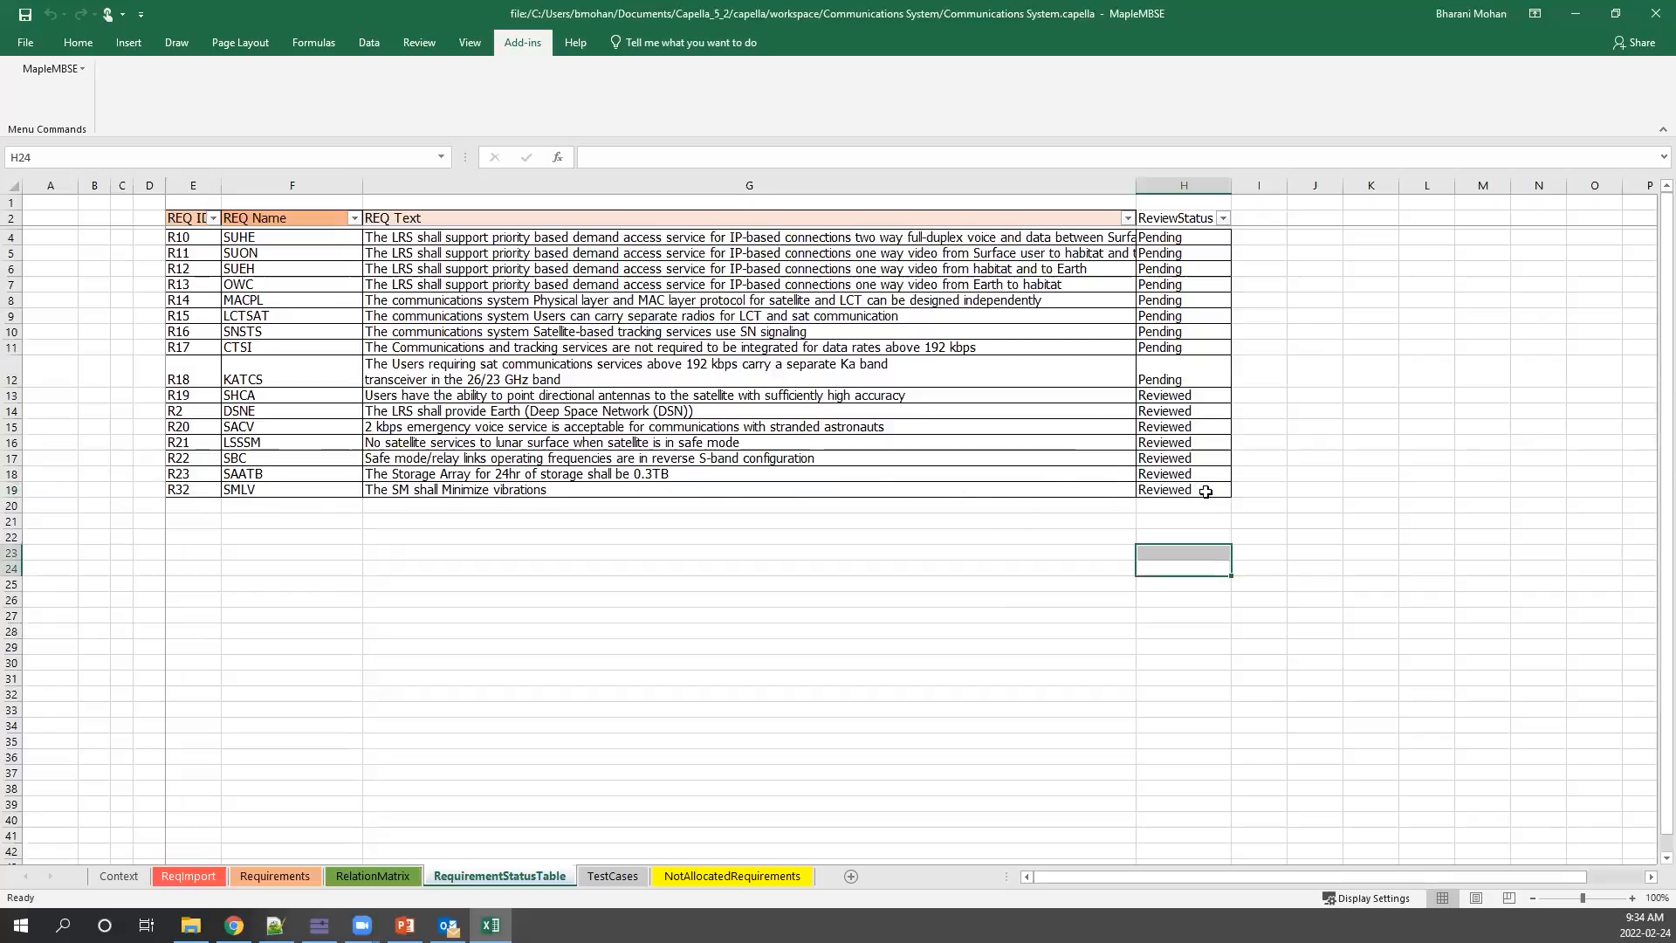
{"action": "left_click", "coordinate": [1206, 492]}
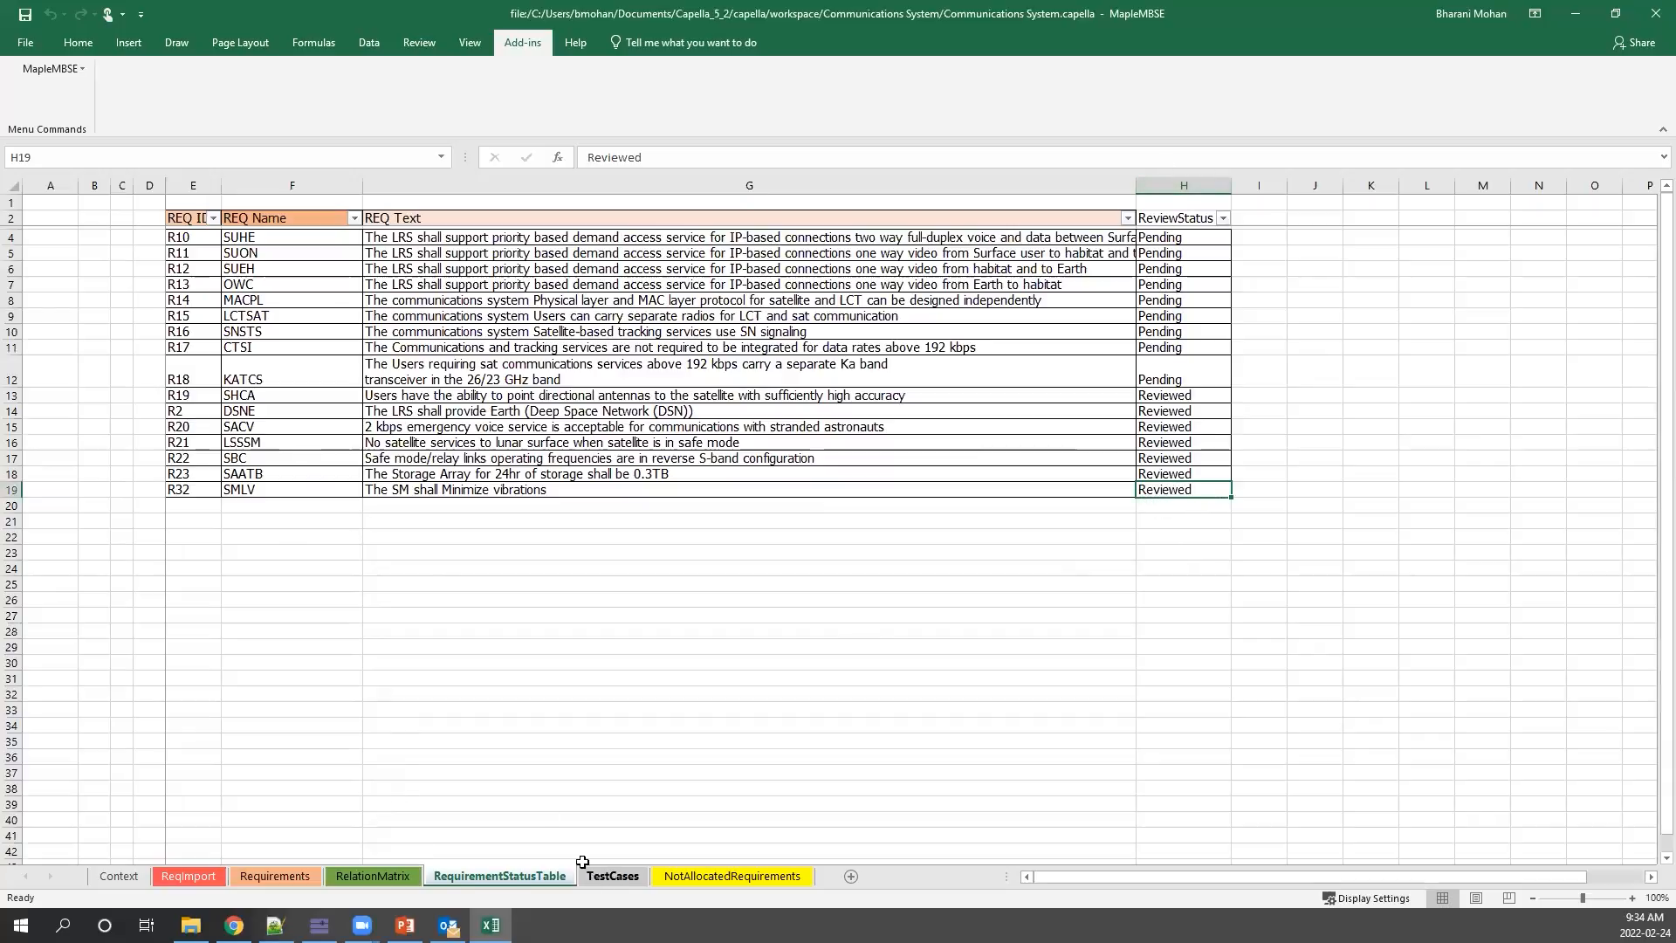
Open the TestCases sheet to view the test cases with their steps and results.
{"action": "left_click", "coordinate": [475, 646]}
{"action": "left_click", "coordinate": [611, 877]}
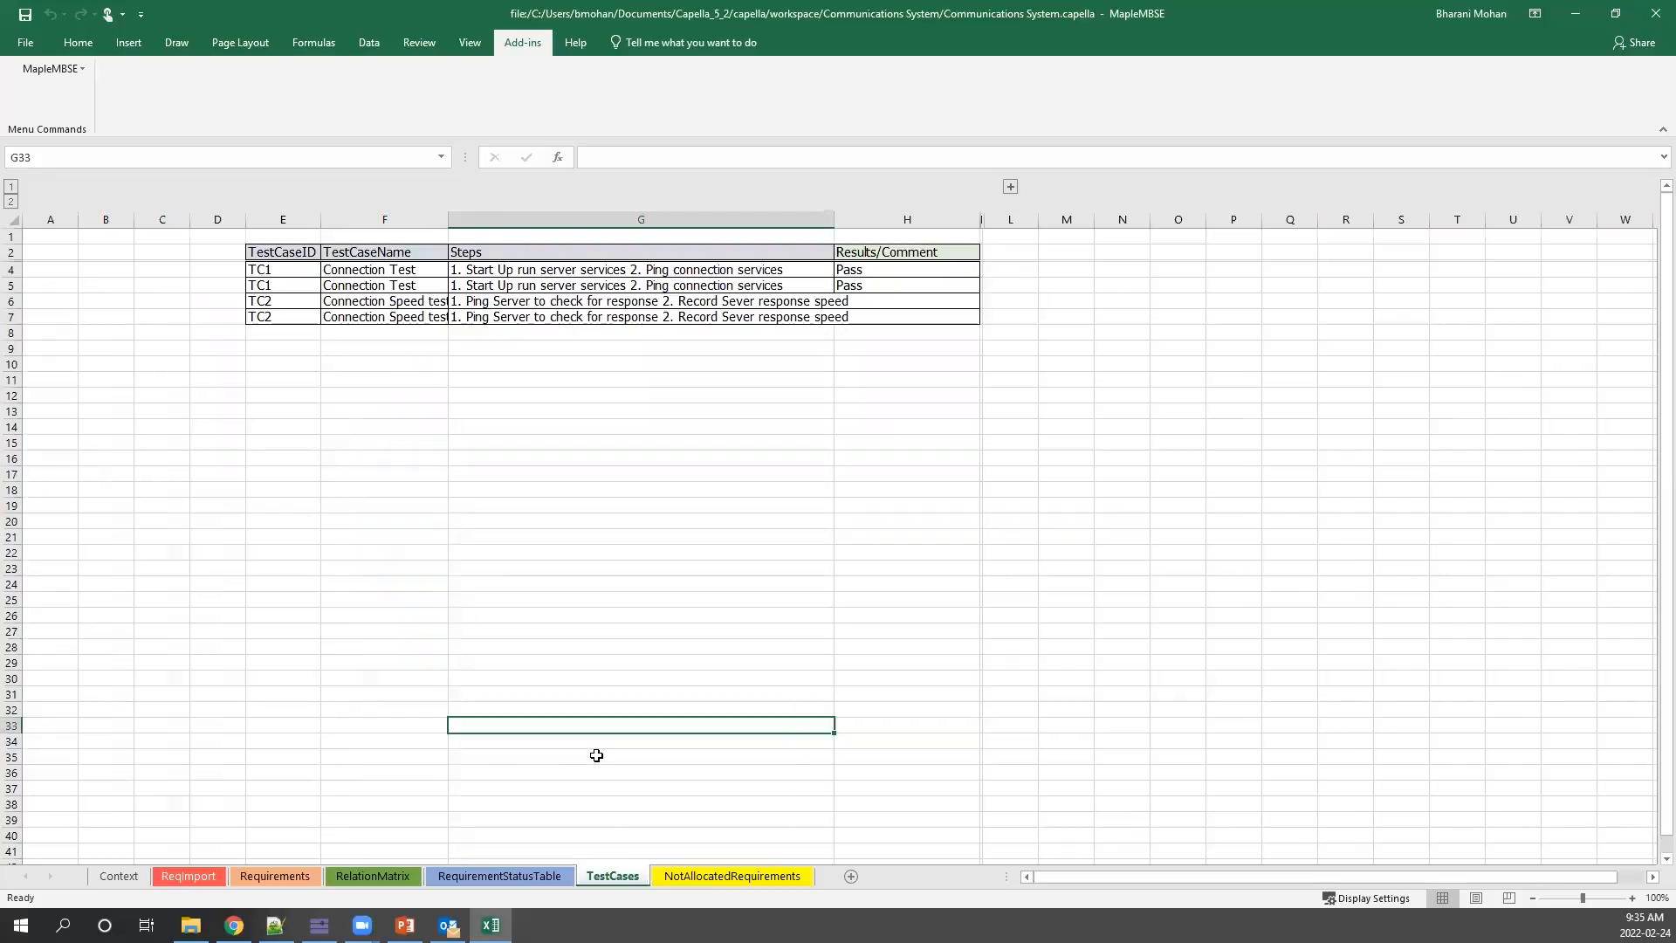
Expand the grouped link columns in the TestCases sheet and review the test cases' names, steps, results and link headings.
{"action": "left_click", "coordinate": [1010, 185]}
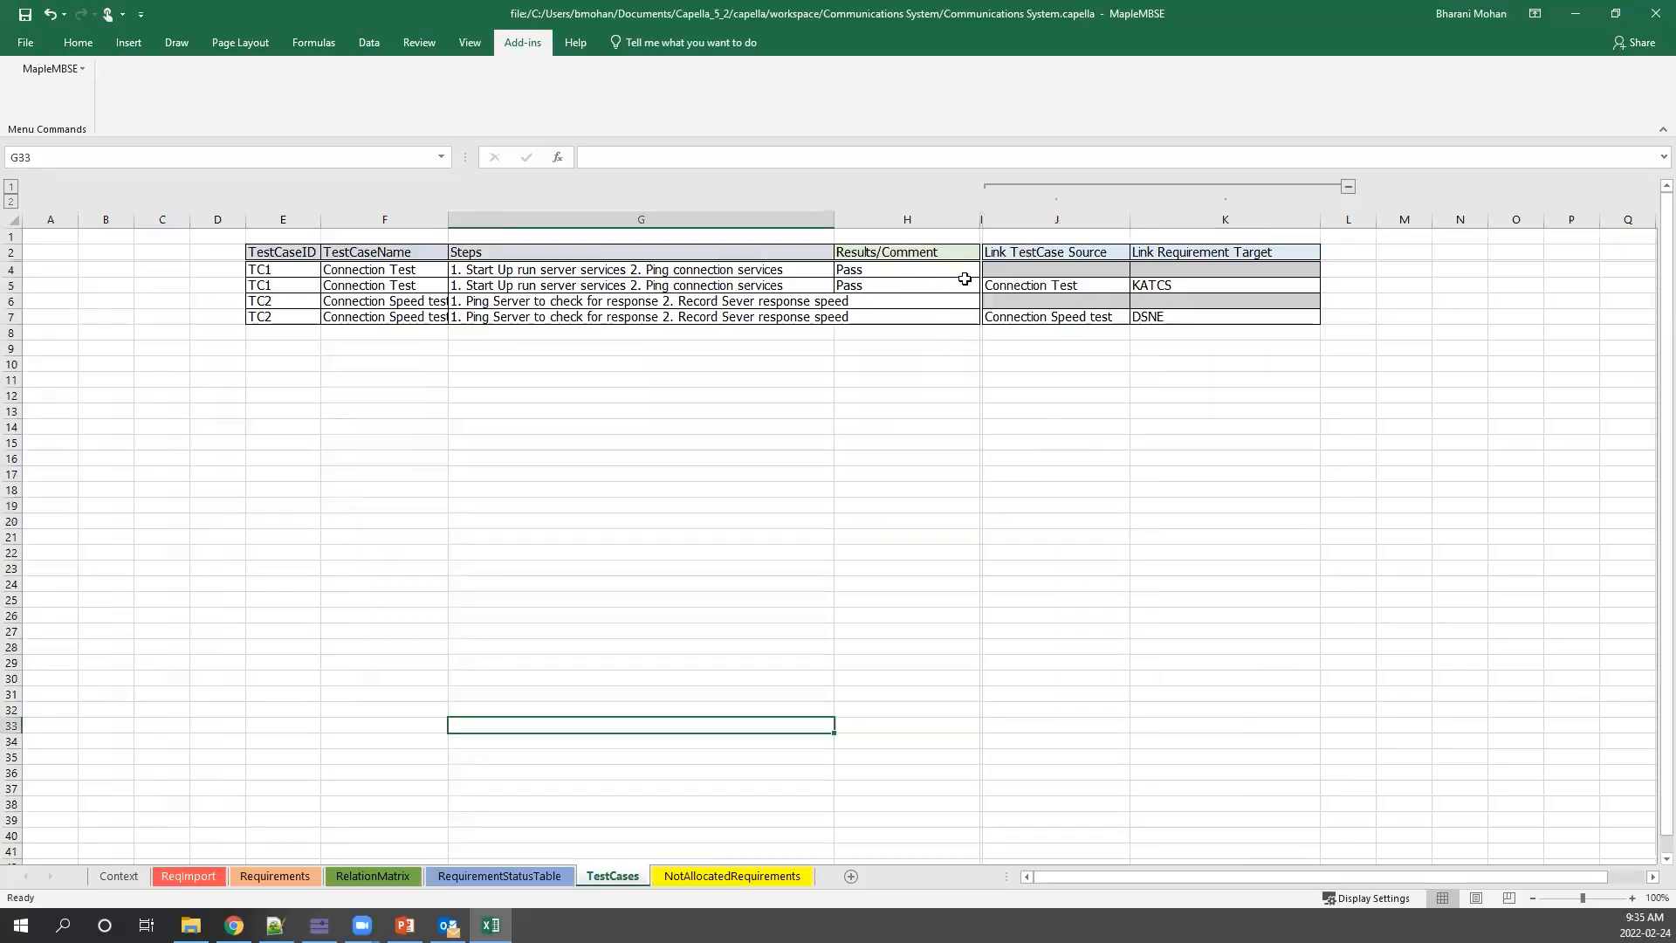
{"action": "left_click_drag", "start_coordinate": [306, 272], "coordinate": [314, 316]}
{"action": "left_click", "coordinate": [346, 268]}
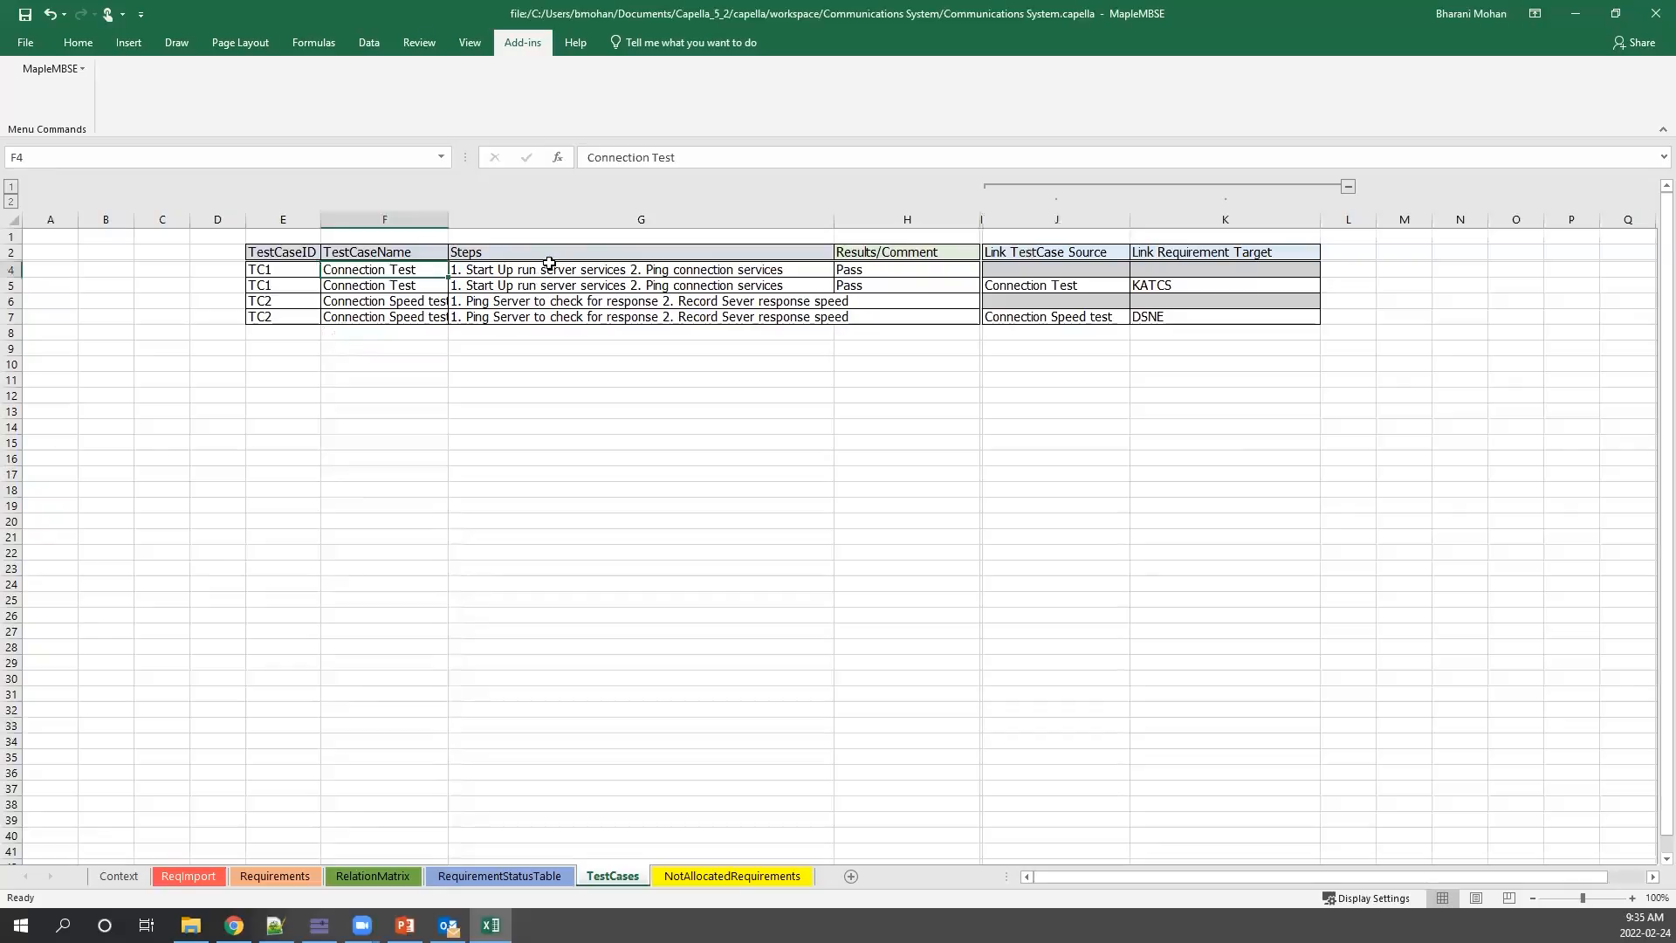
{"action": "left_click_drag", "start_coordinate": [549, 264], "coordinate": [559, 285]}
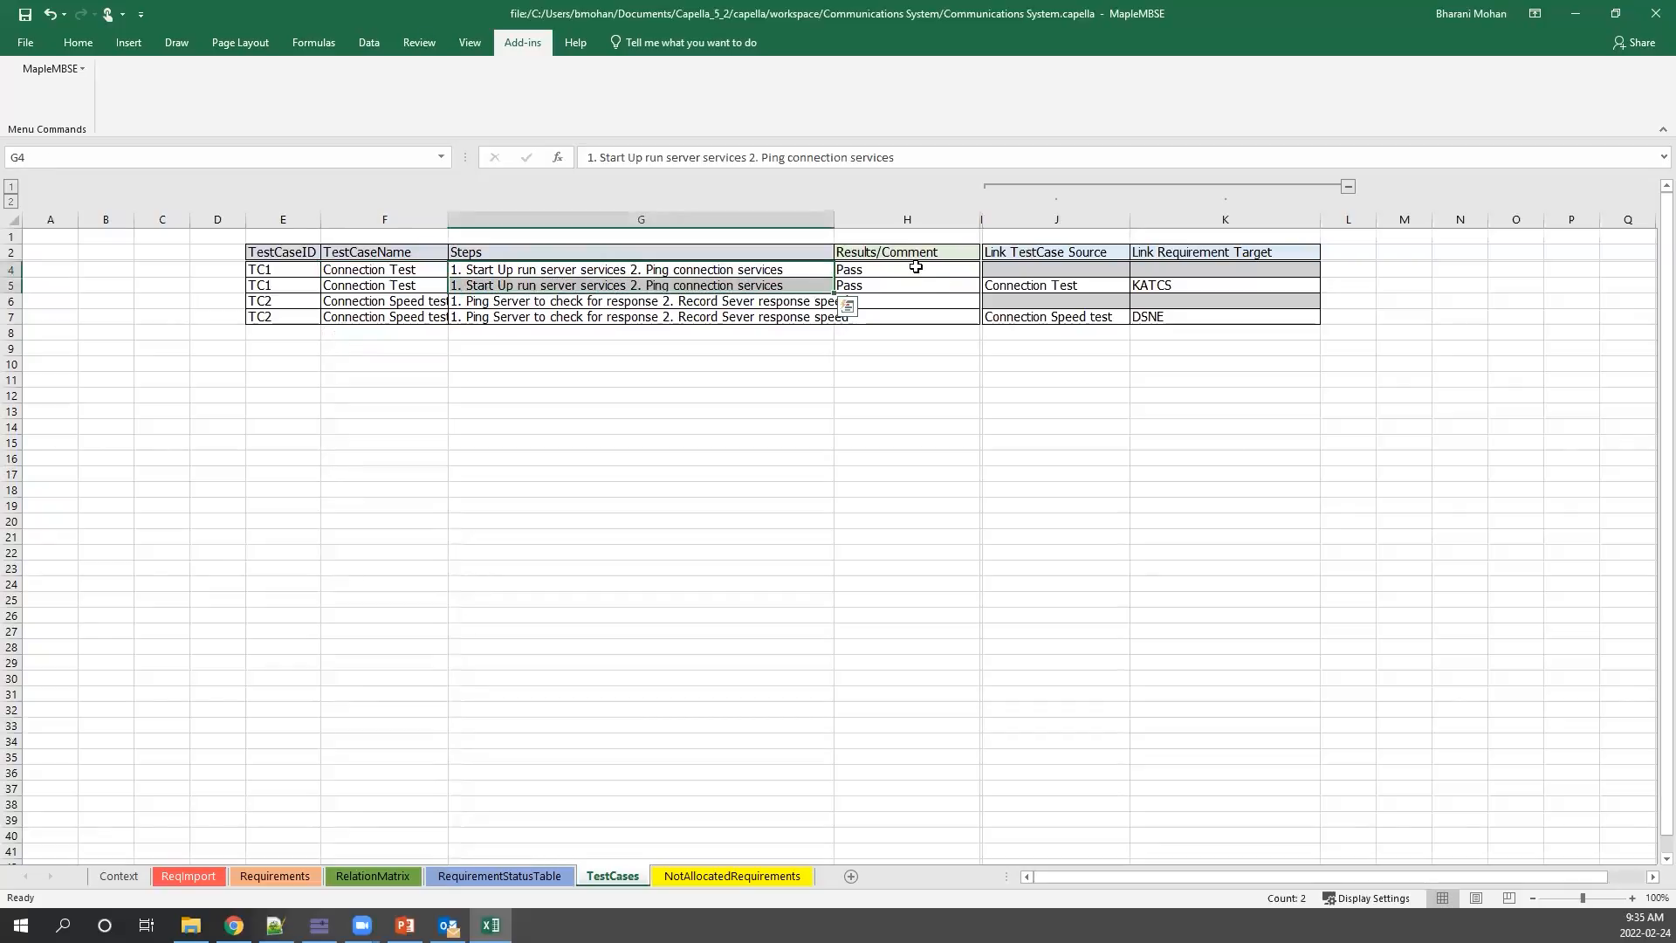
{"action": "left_click_drag", "start_coordinate": [915, 267], "coordinate": [909, 281]}
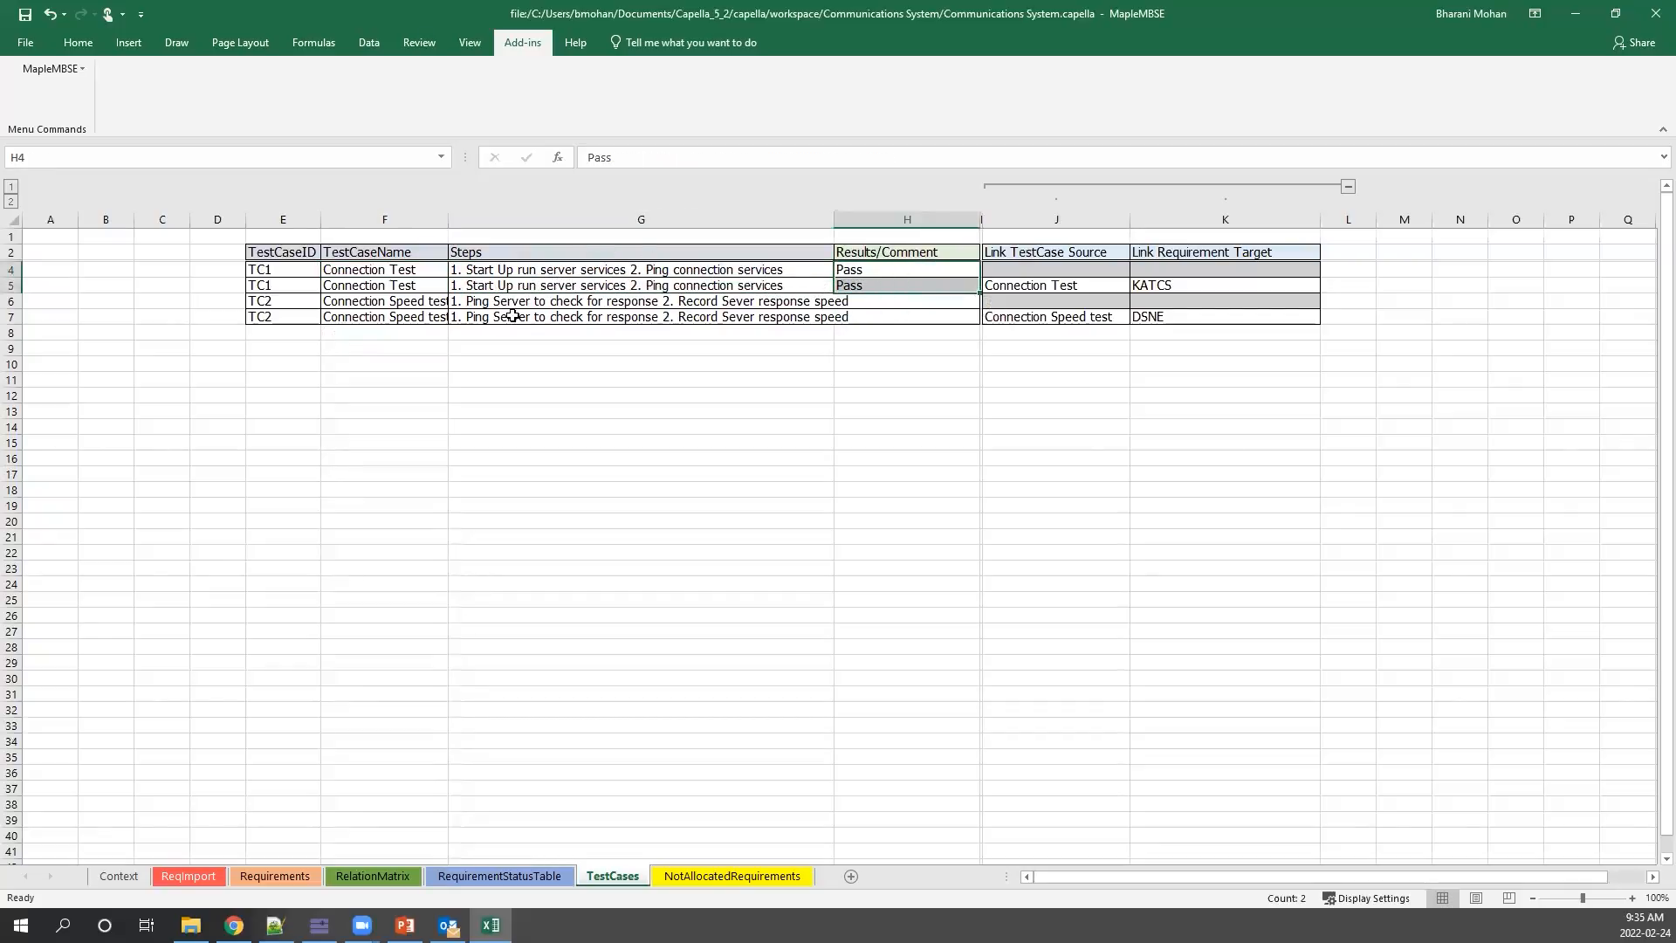
{"action": "left_click", "coordinate": [1027, 248]}
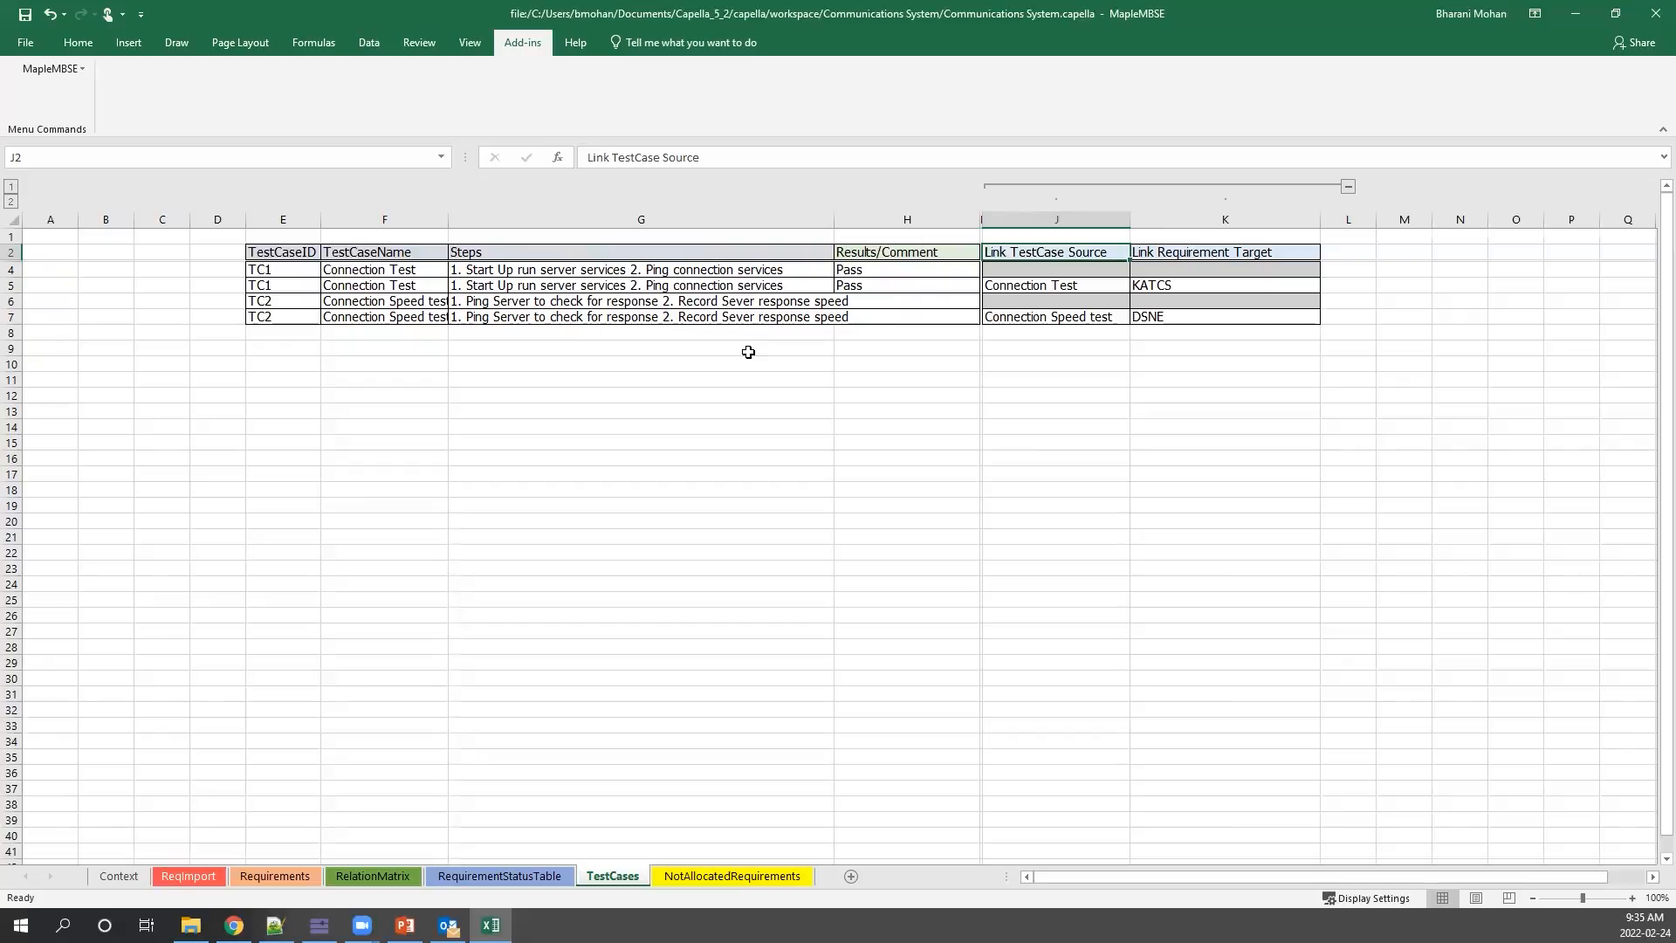
Add test case TC3 in a new row with the name TestCase for SMLV, checking the requirement's name in the Requirements sheet.
{"action": "left_click", "coordinate": [281, 346]}
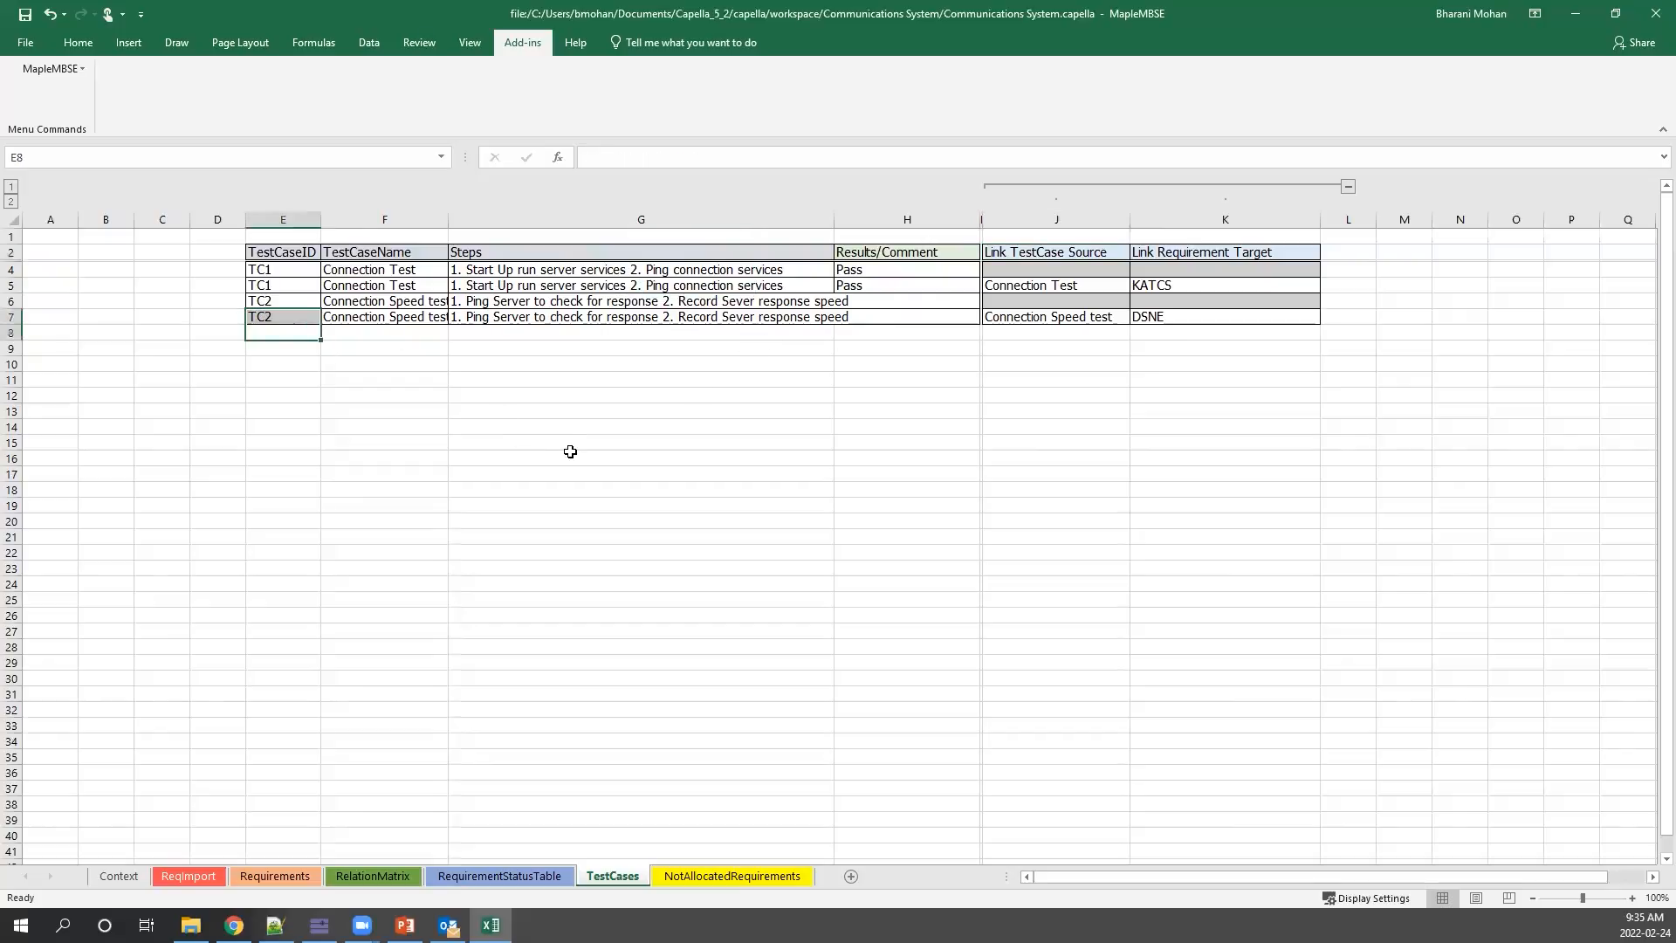
{"action": "key", "text": "Up"}
{"action": "type", "text": "TC"}
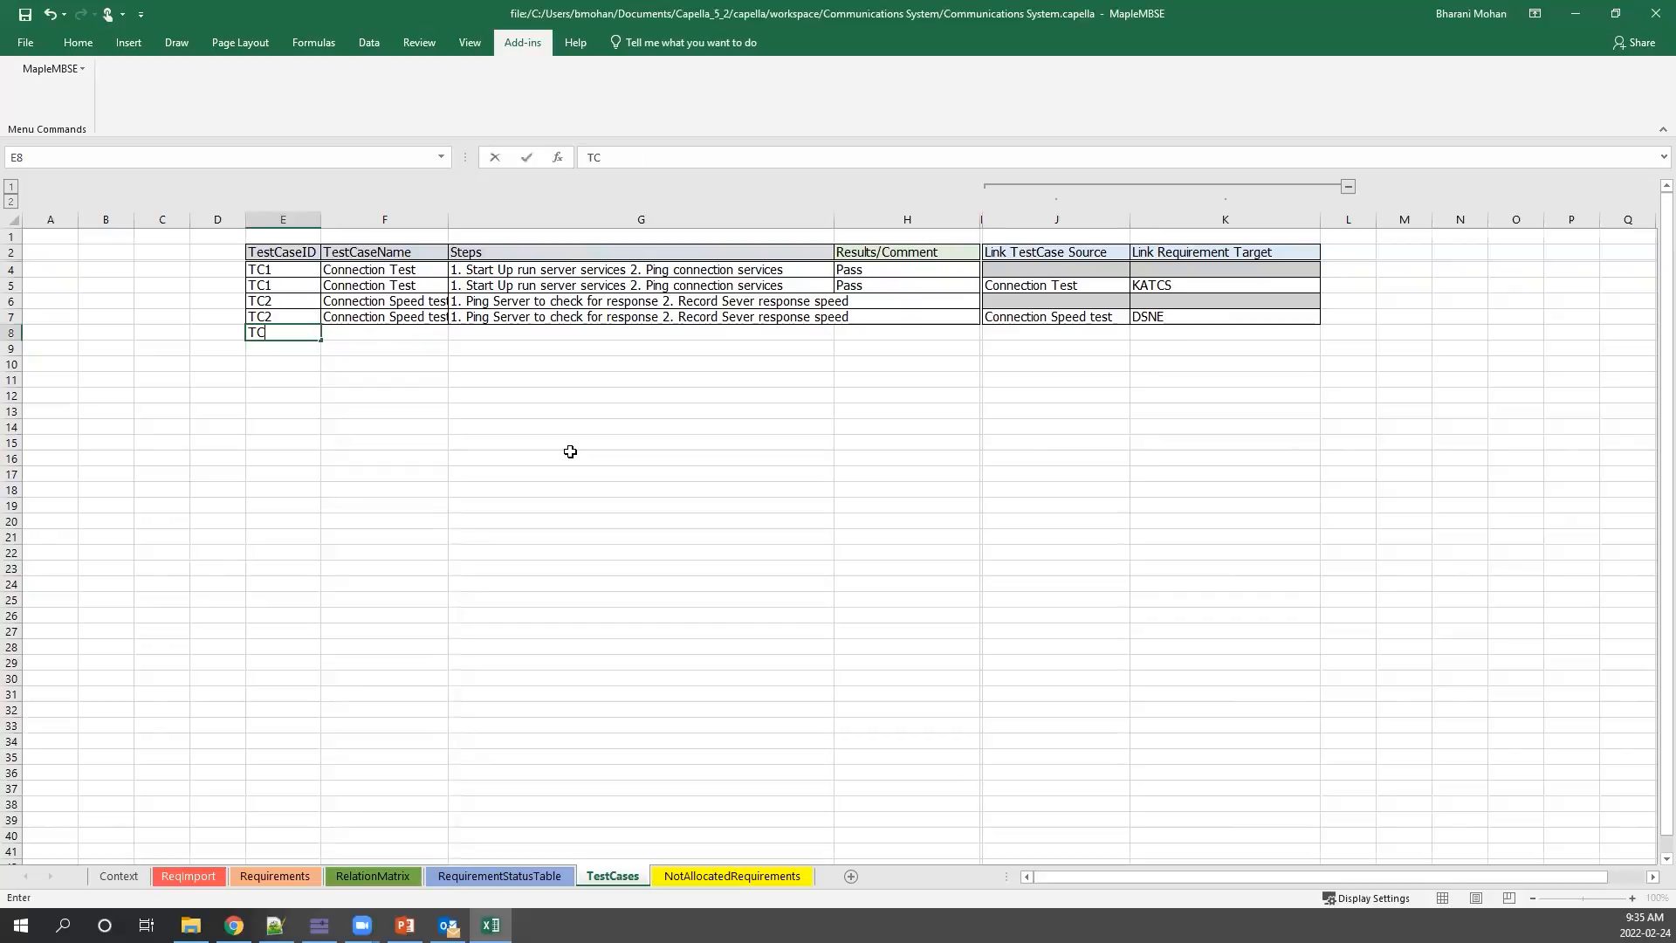
{"action": "key", "text": "Tab"}
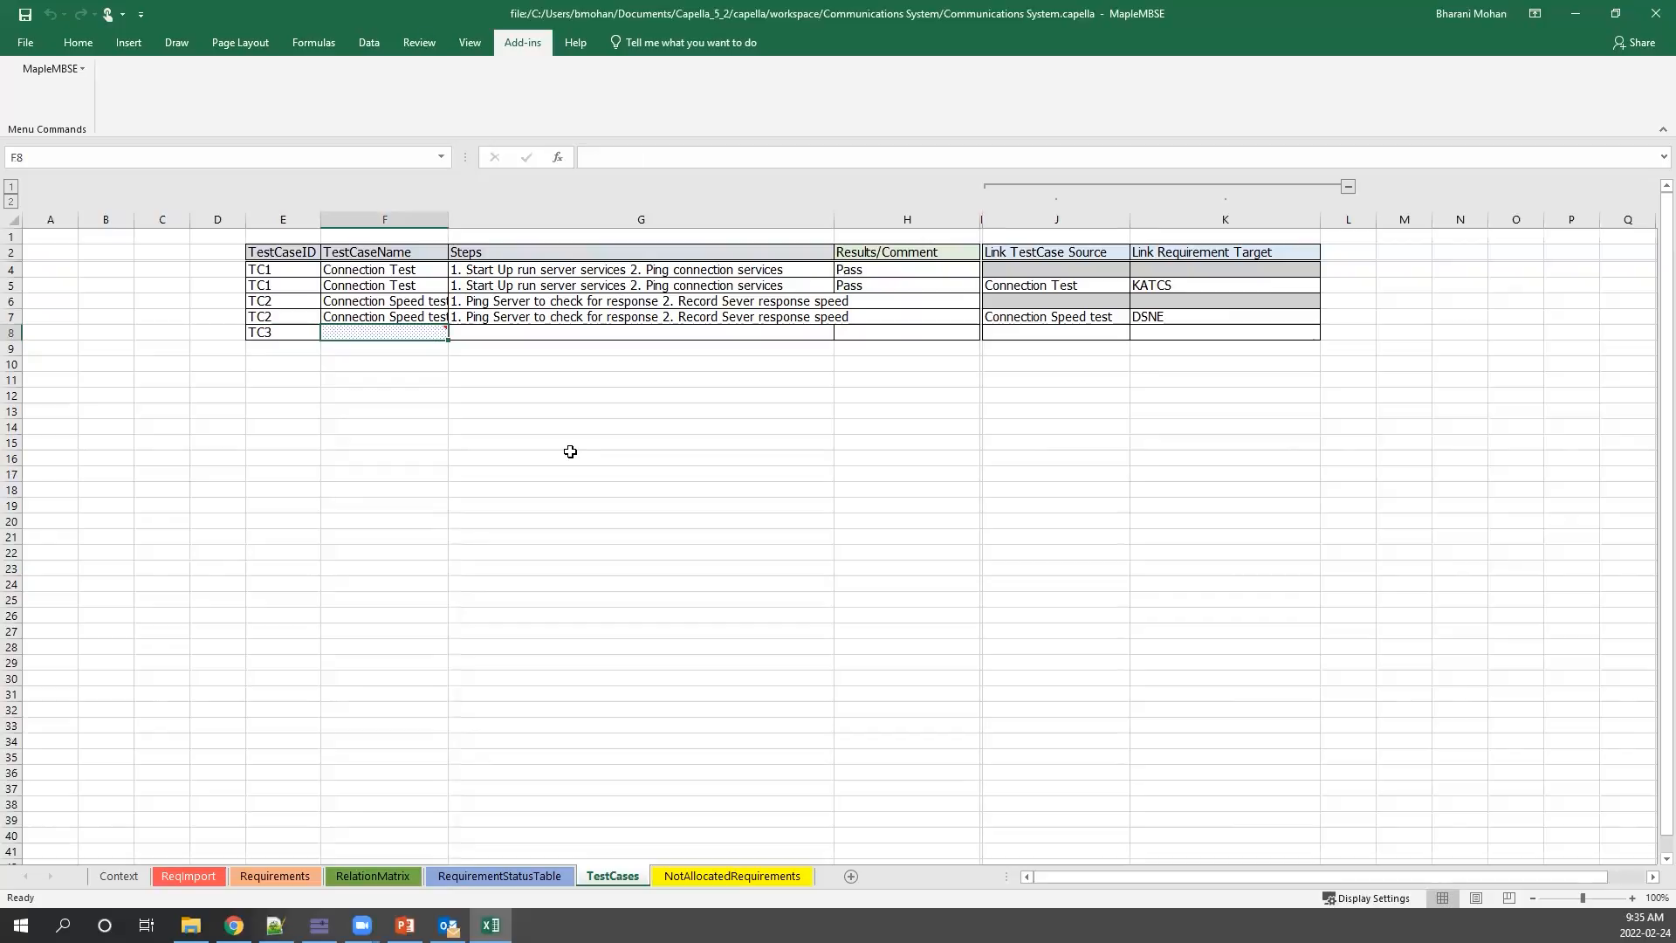
{"action": "type", "text": "TestC"}
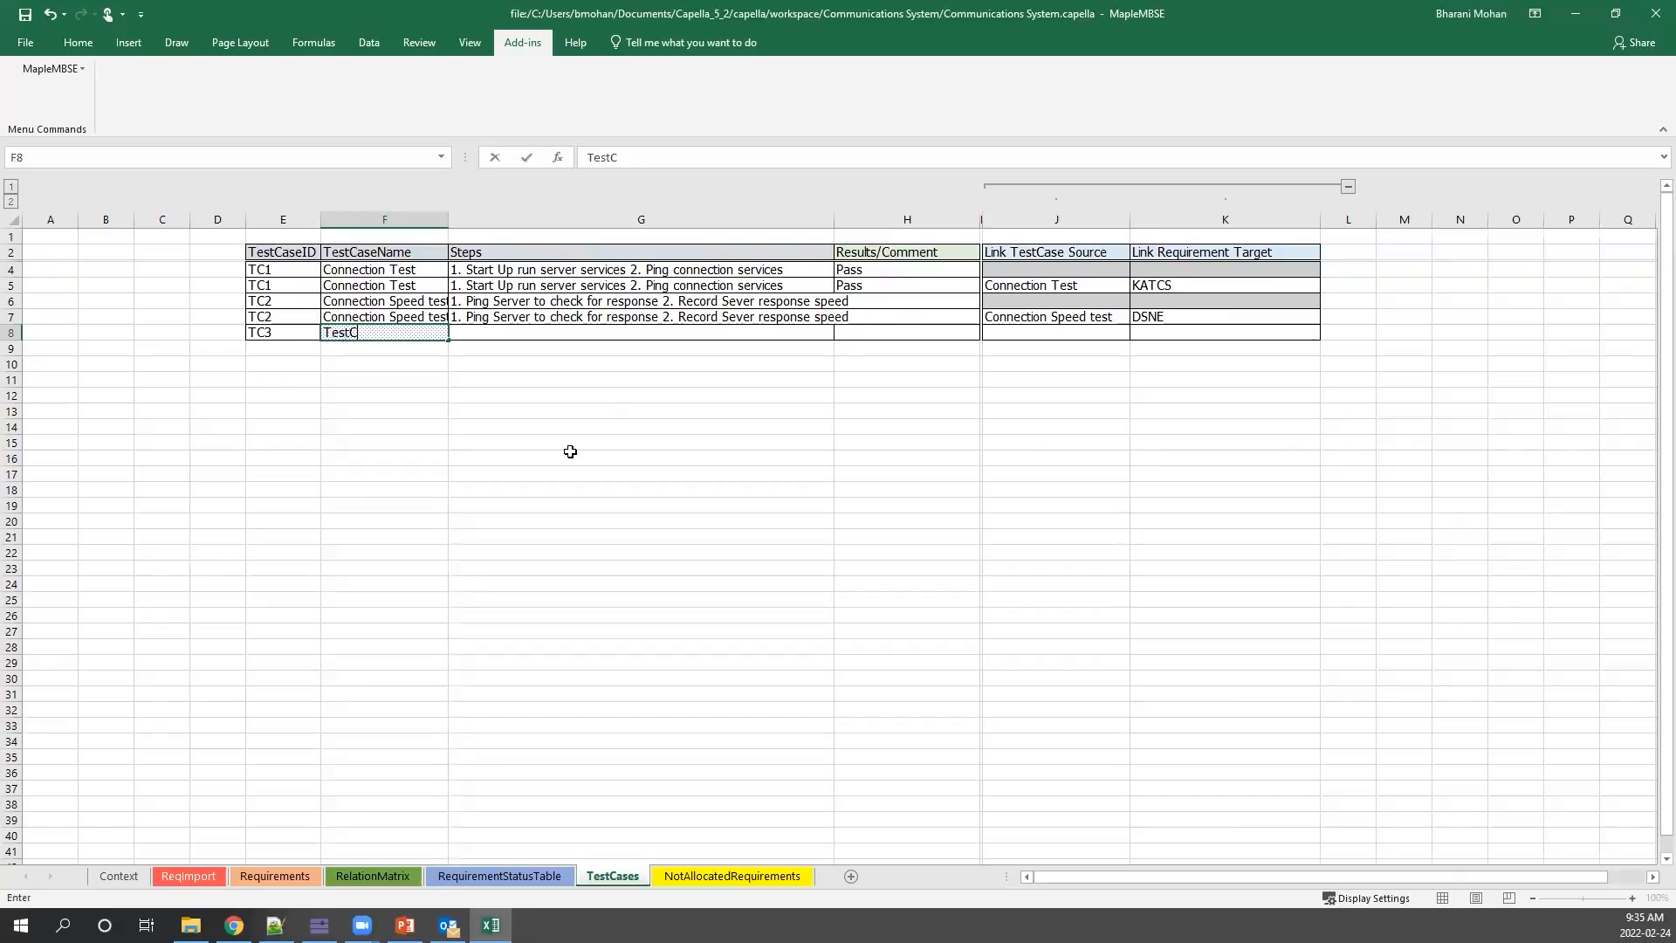
{"action": "type", "text": "ase for"}
{"action": "left_click", "coordinate": [275, 877]}
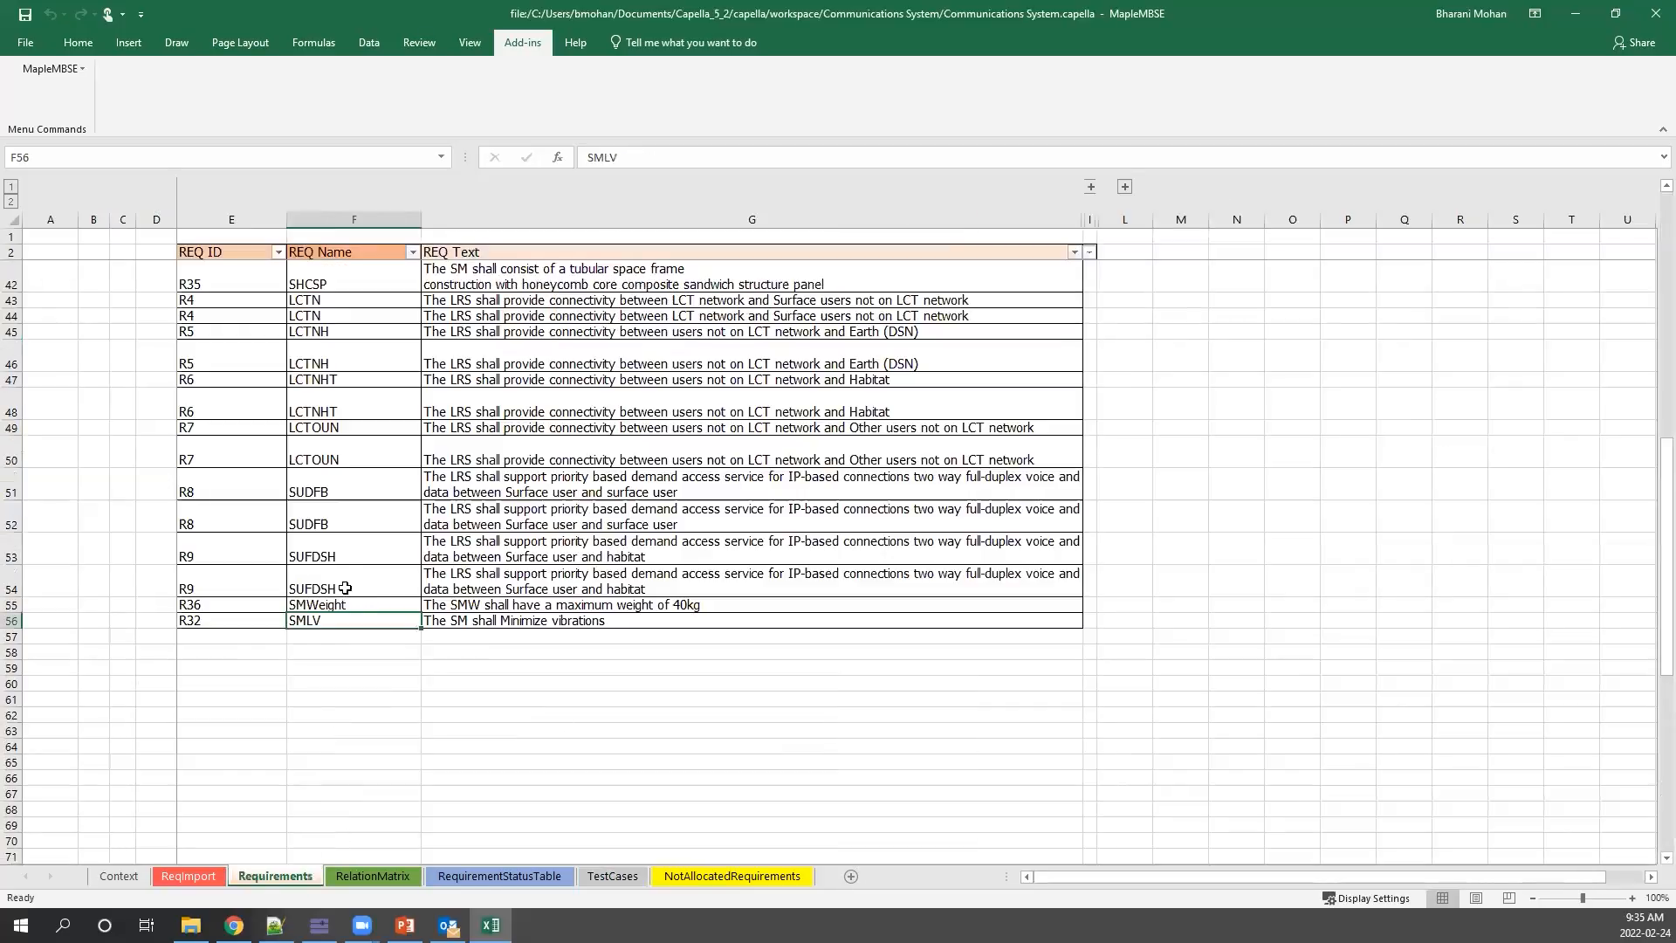
{"action": "left_click", "coordinate": [611, 877]}
{"action": "double_click", "coordinate": [427, 332]}
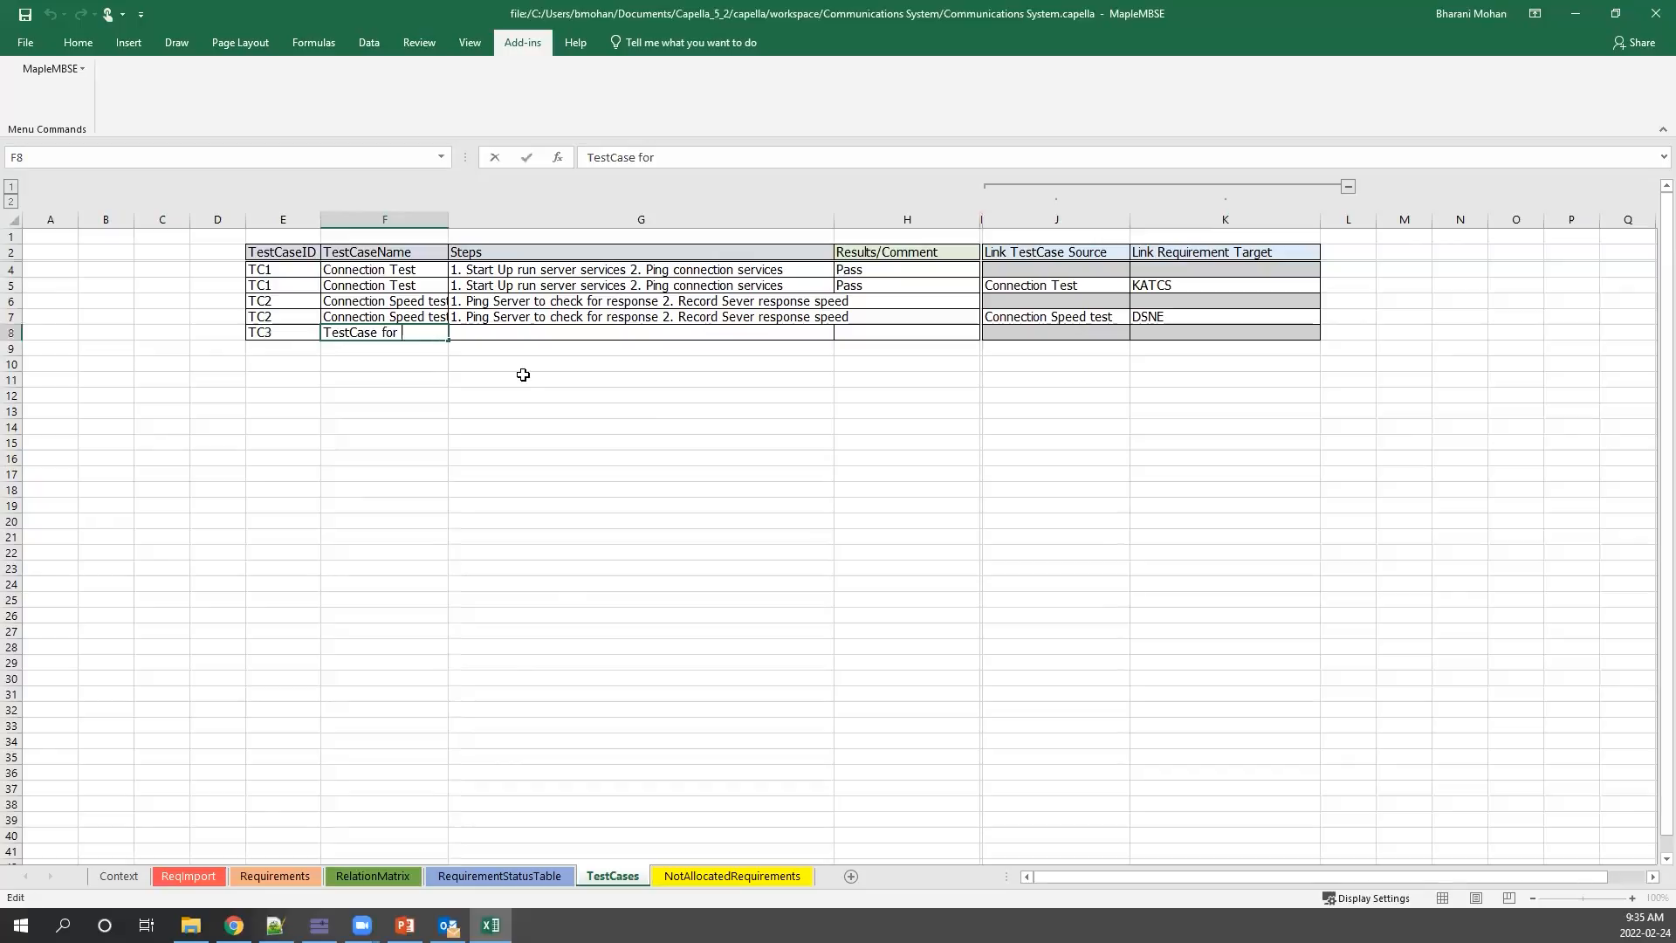
{"action": "type", "text": "SMLV"}
{"action": "key", "text": "Tab"}
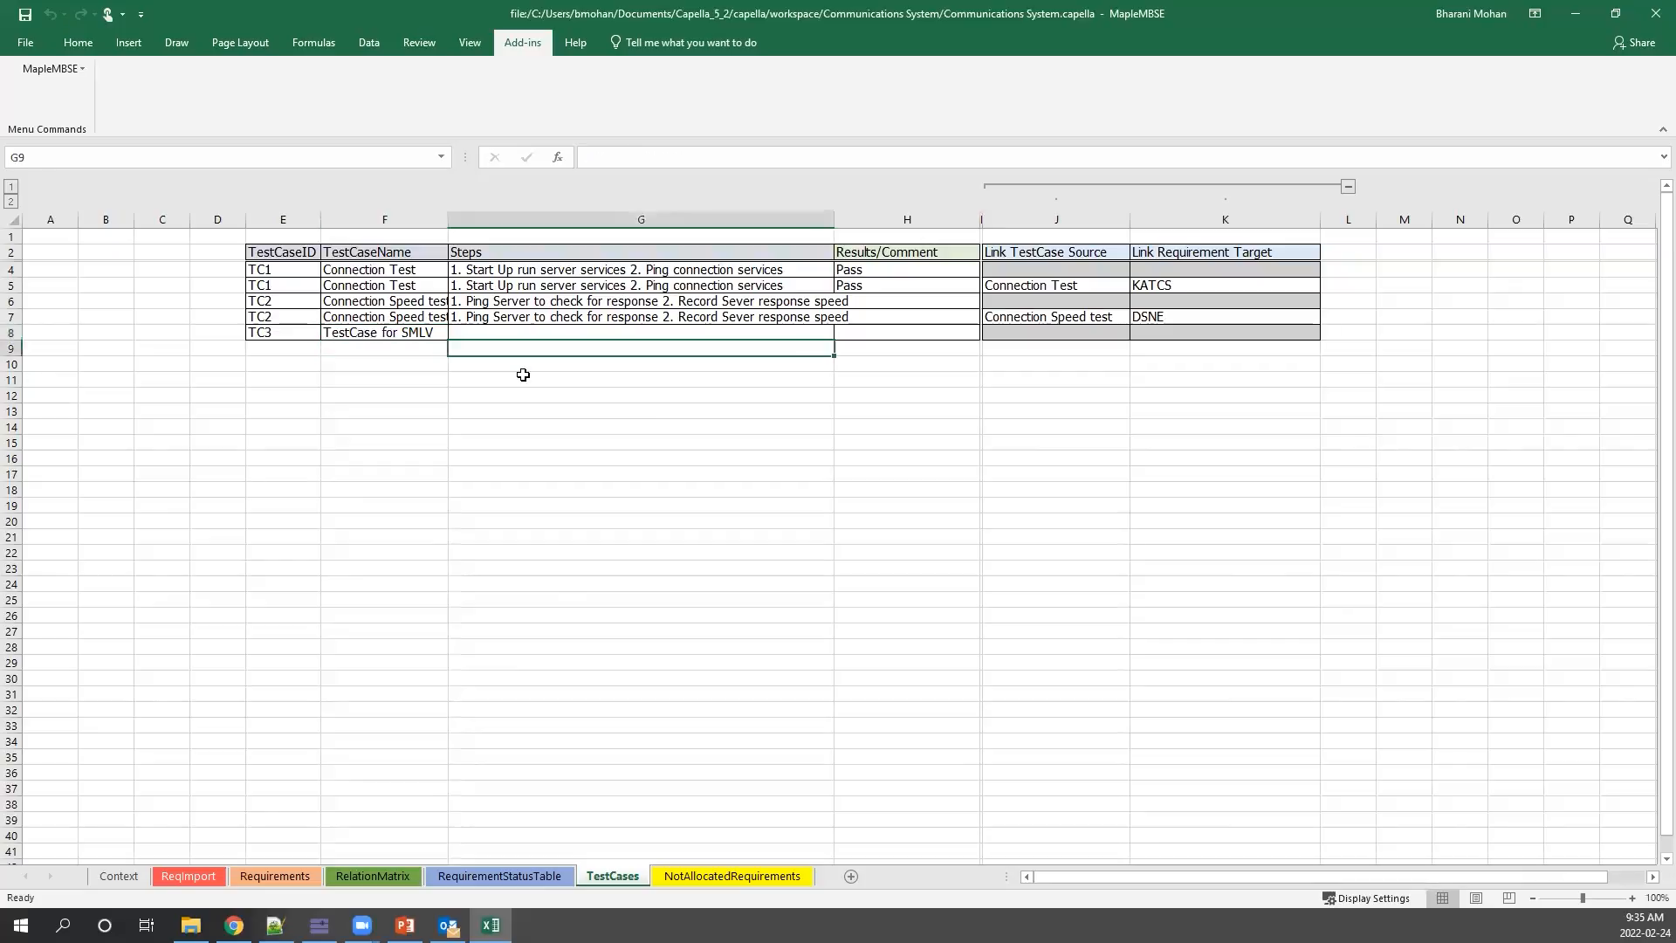
Enter "1. Vibration tests" as the Steps of test case TC3.
{"action": "type", "text": ".1"}
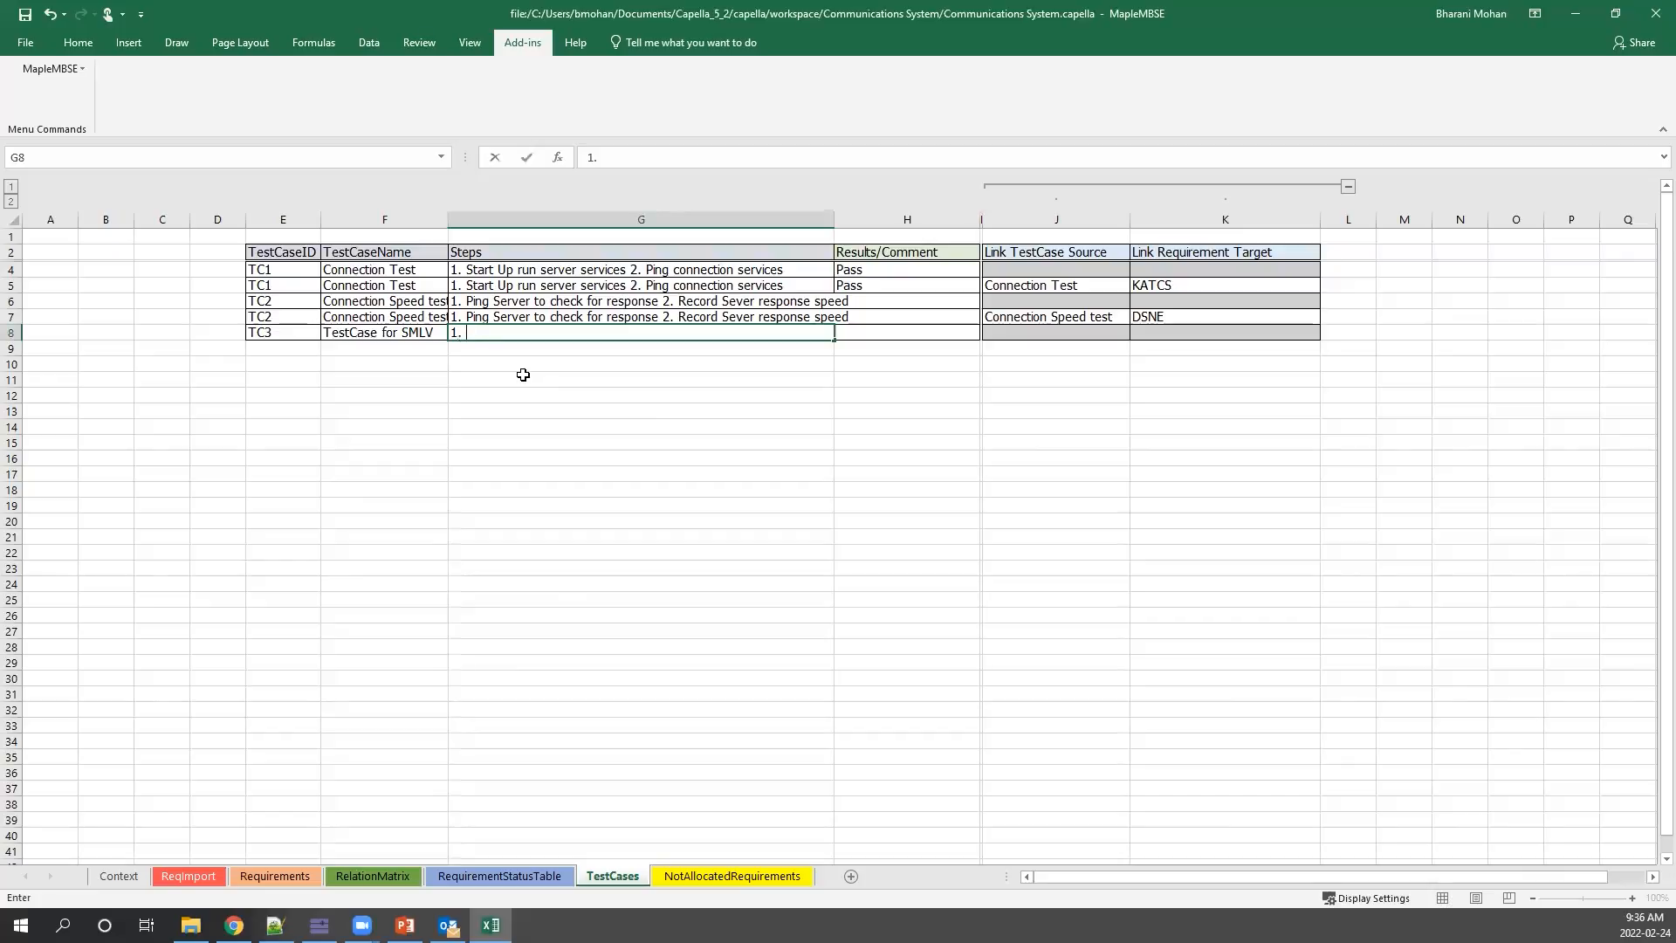
{"action": "type", "text": "Vibrtatio"}
{"action": "key", "text": "BackSpace"}
{"action": "key", "text": "BackSpace"}
{"action": "key", "text": "BackSpace"}
{"action": "key", "text": "BackSpace"}
{"action": "key", "text": "BackSpace"}
{"action": "key", "text": "BackSpace"}
{"action": "type", "text": "ion test"}
{"action": "key", "text": "BackSpace"}
{"action": "key", "text": "BackSpace"}
{"action": "key", "text": "BackSpace"}
{"action": "key", "text": "BackSpace"}
{"action": "key", "text": "Right"}
{"action": "key", "text": "Right"}
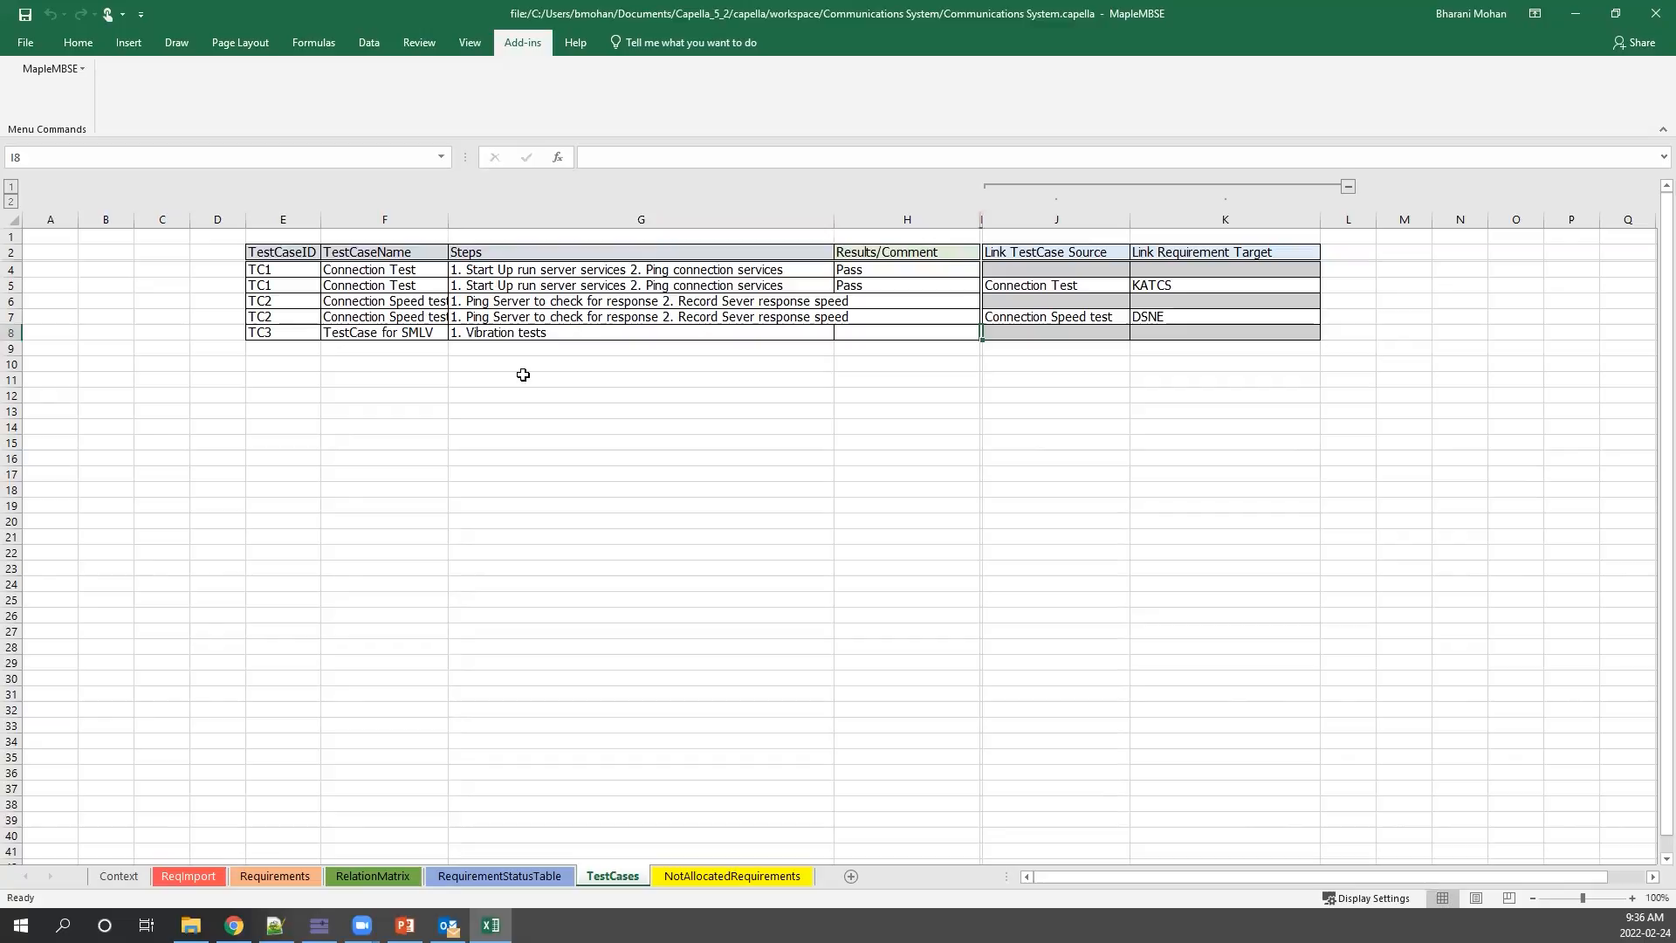
Add a second TestCase for SMLV row with TestCase for SMLV as link source and SMLV as link requirement target.
{"action": "left_click", "coordinate": [373, 328]}
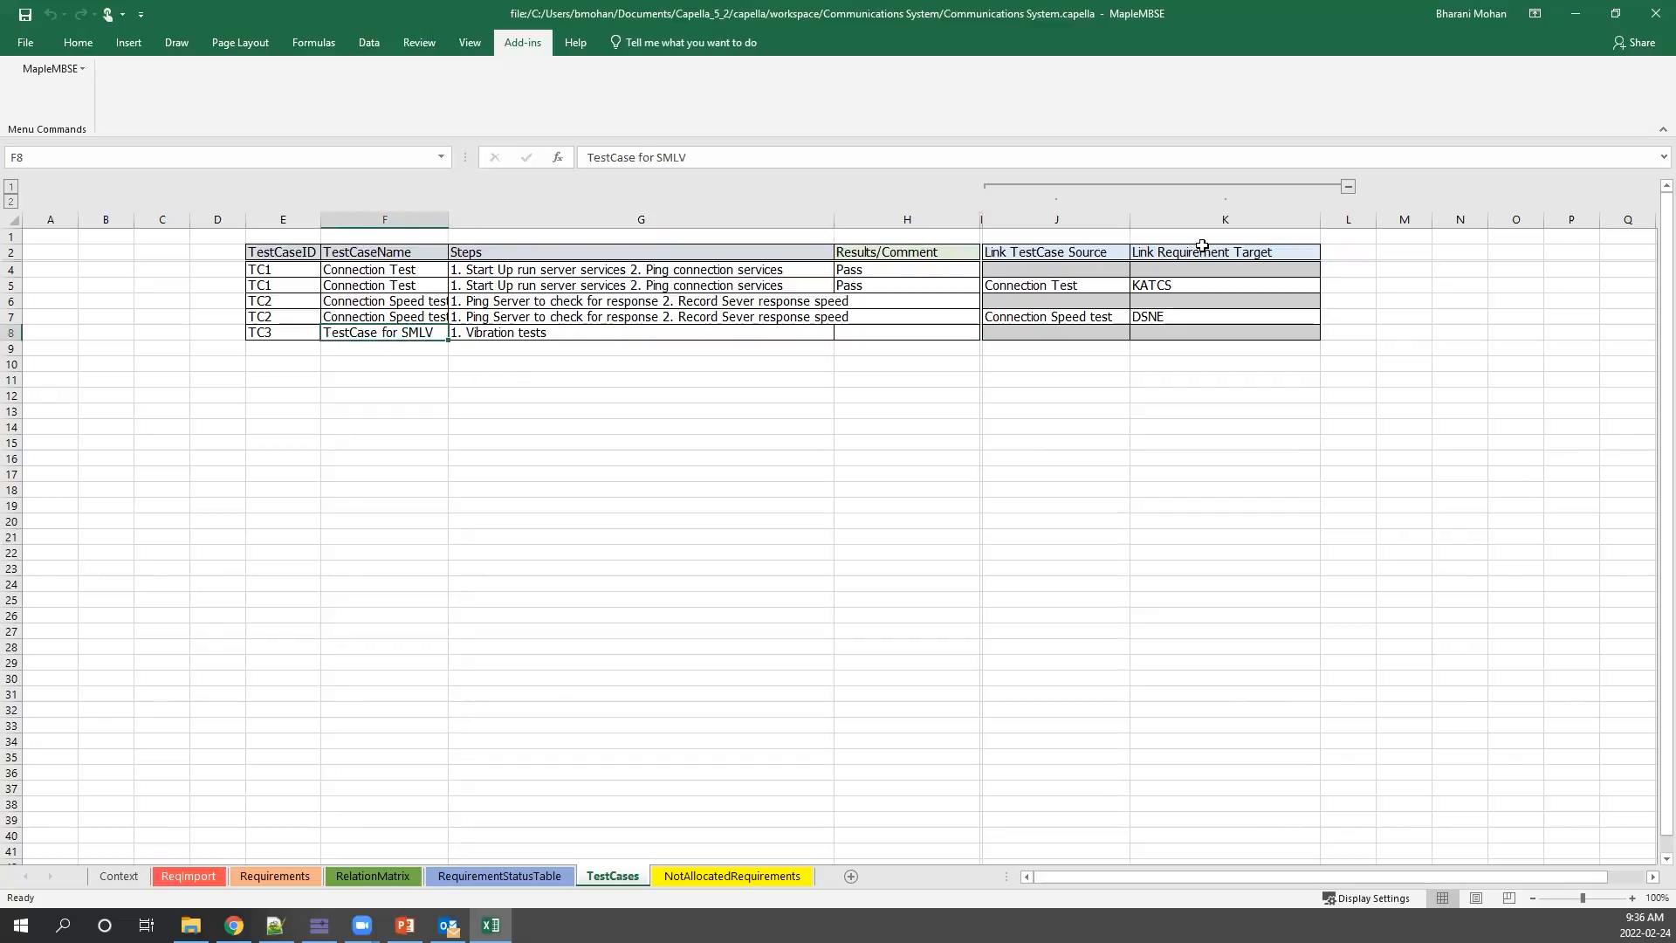
{"action": "left_click", "coordinate": [343, 351]}
{"action": "type", "text": "TestCase for SMLV"}
{"action": "left_click", "coordinate": [1040, 349]}
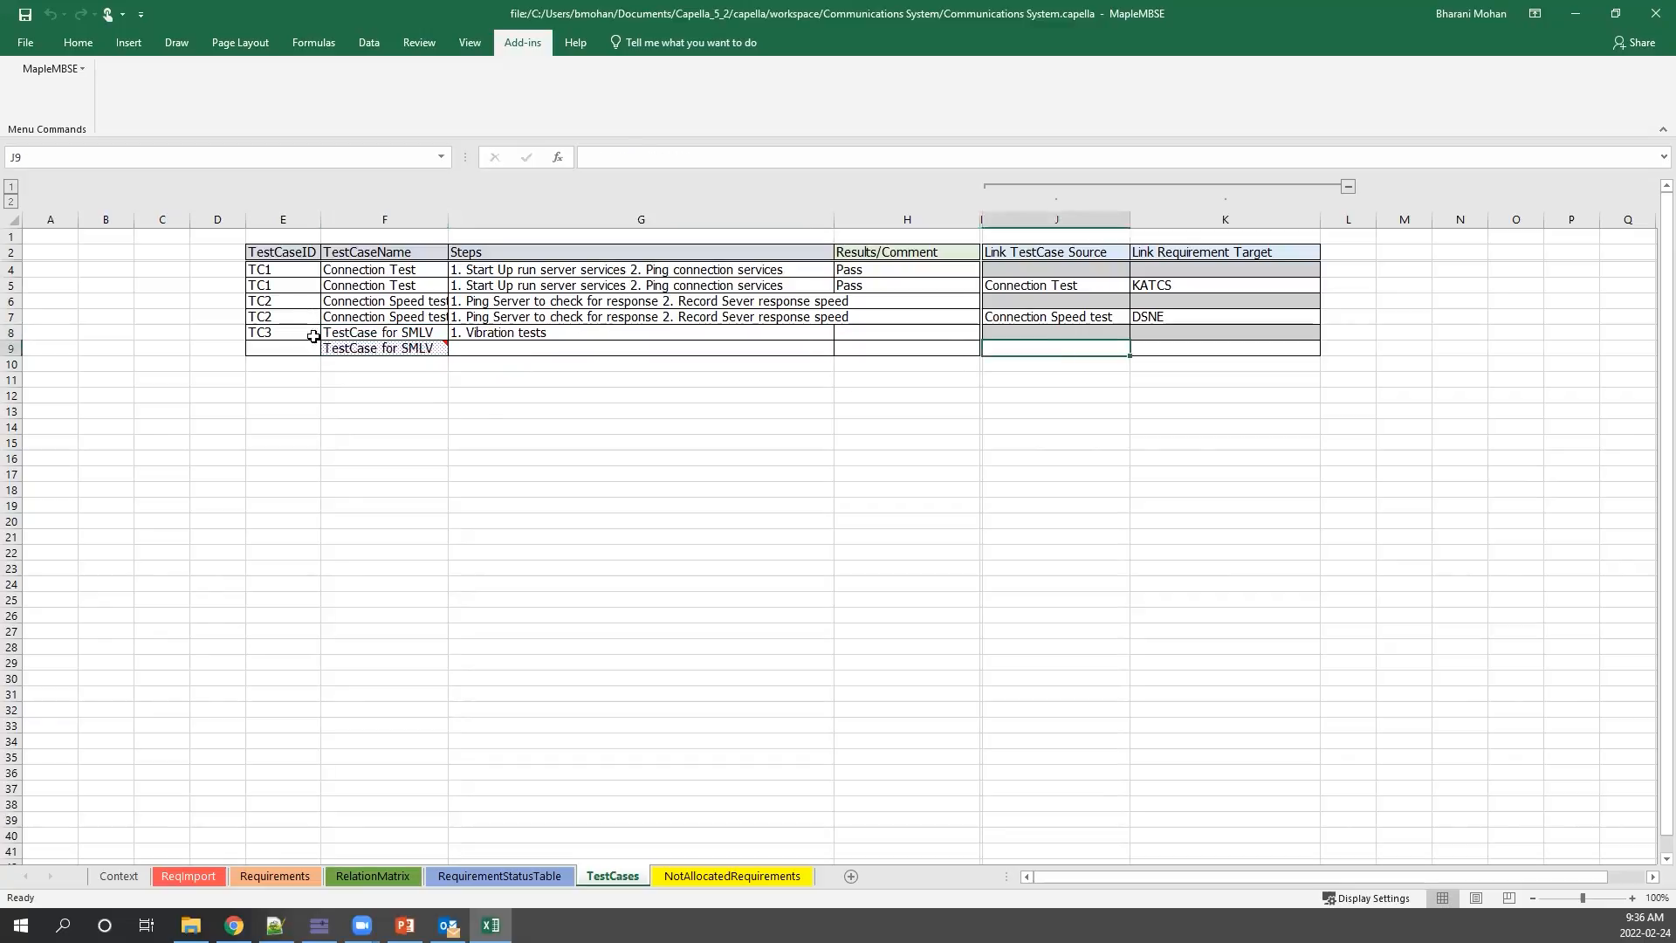
{"action": "left_click", "coordinate": [365, 346]}
{"action": "left_click", "coordinate": [1085, 353]}
{"action": "type", "text": "TestCA"}
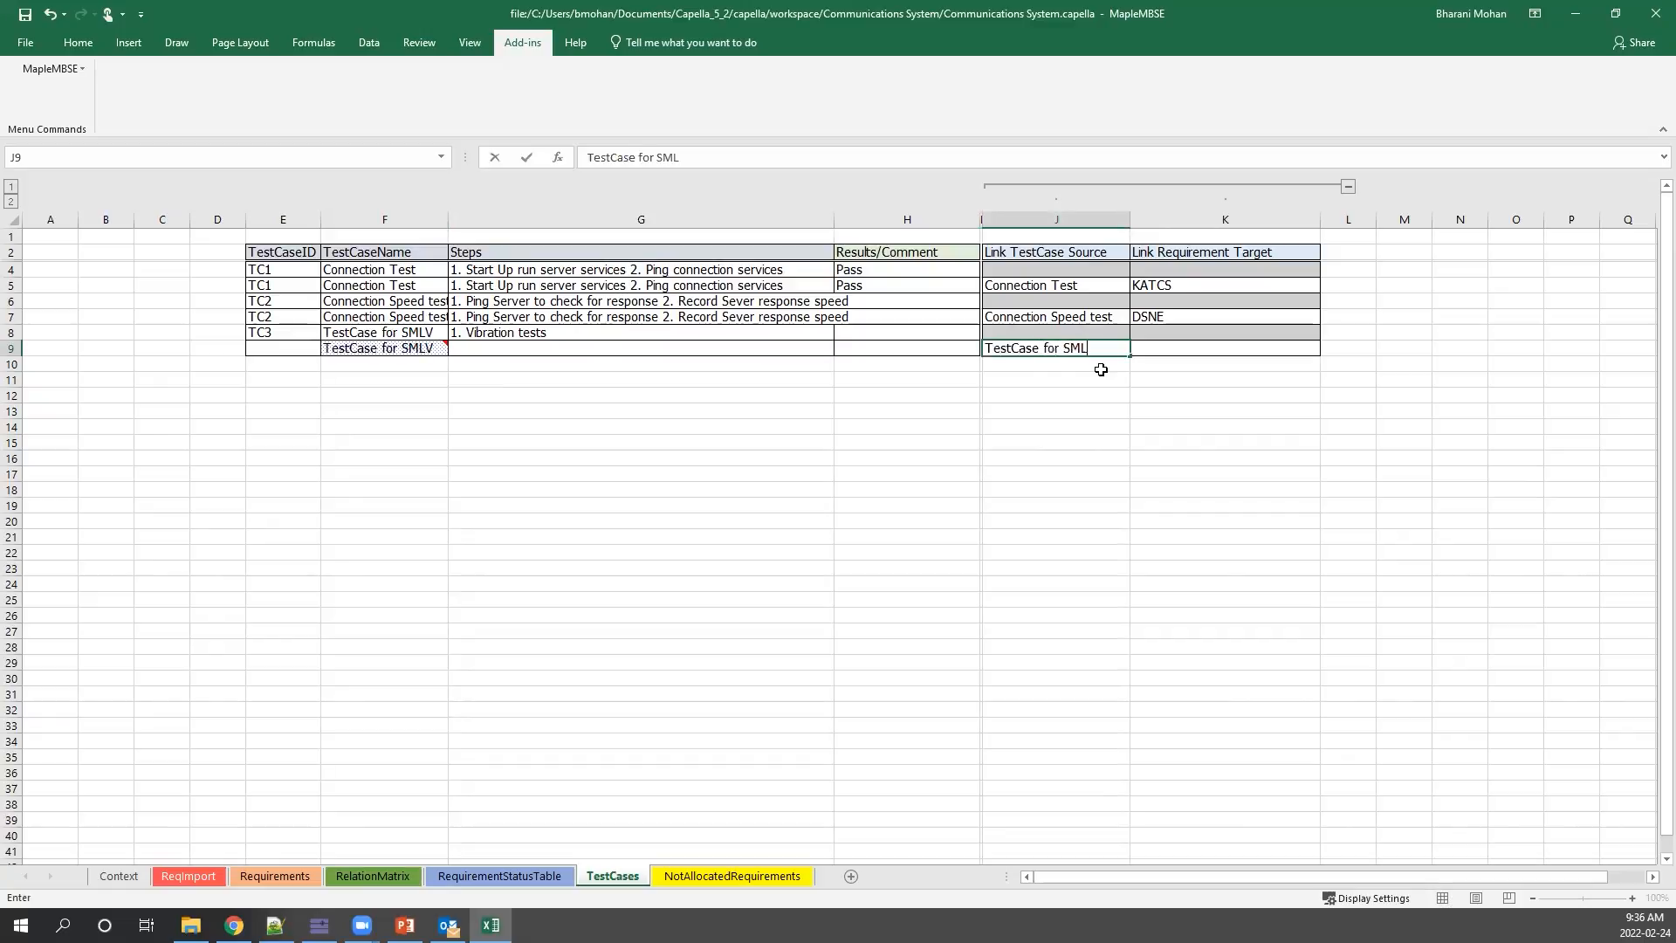
{"action": "key", "text": "Tab"}
{"action": "type", "text": "SMLV"}
{"action": "key", "text": "Return"}
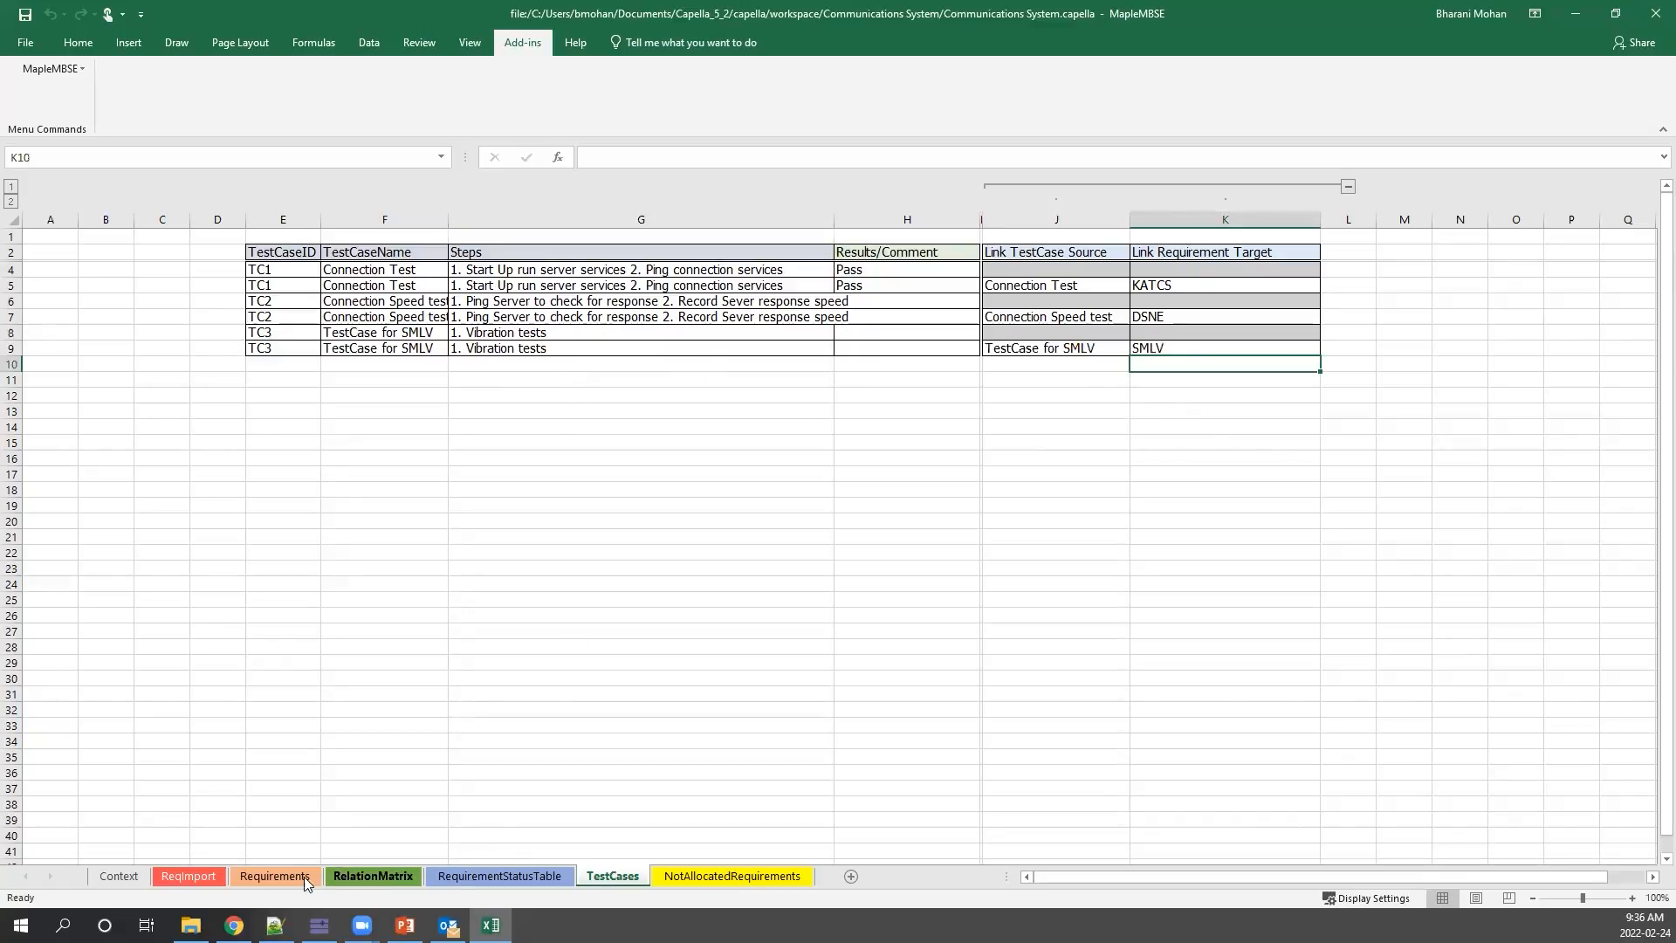
Expand the REQ Type column in the Requirements sheet to view the requirement types, and return to the TestCases sheet.
{"action": "left_click", "coordinate": [279, 874]}
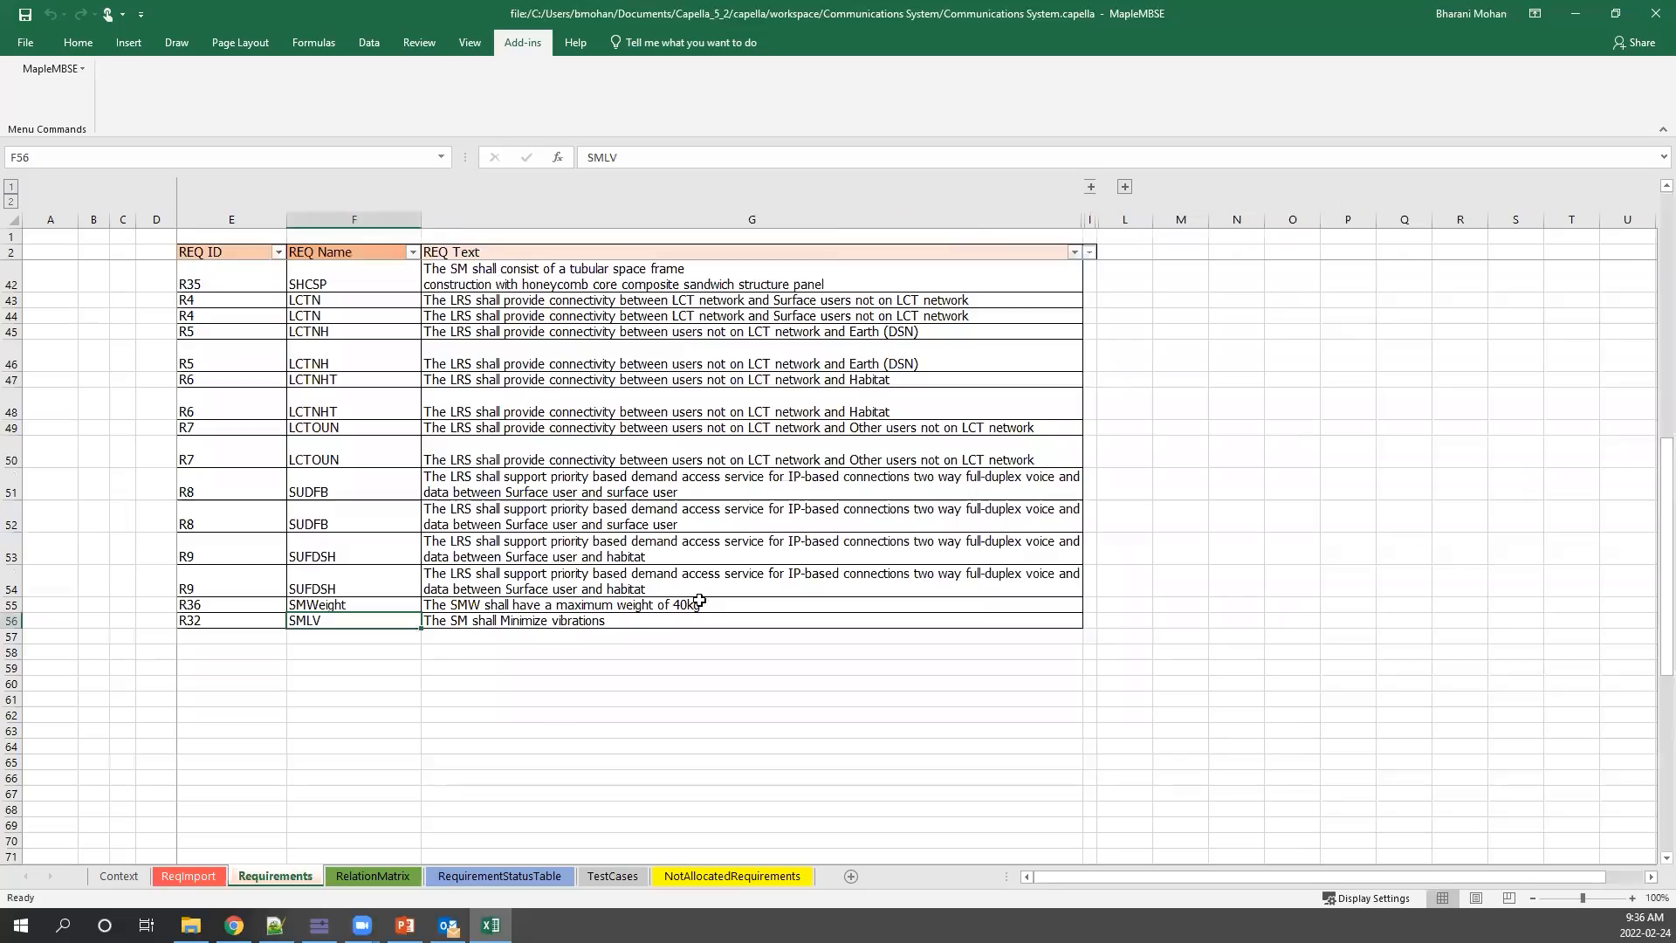
{"action": "left_click", "coordinate": [1090, 187]}
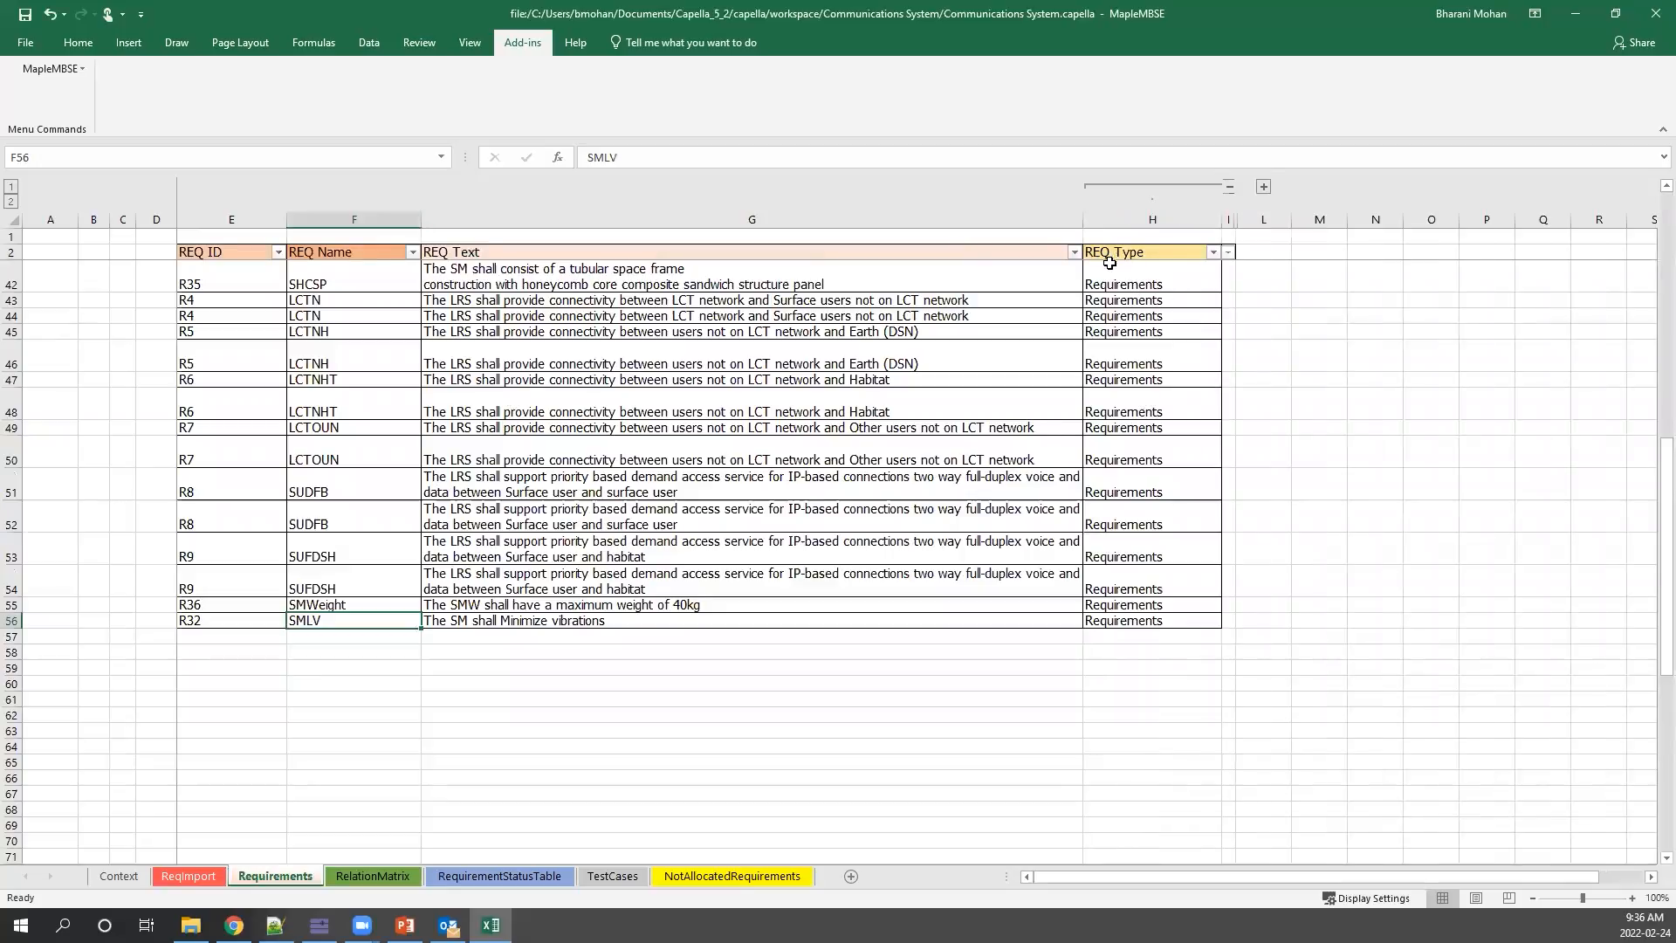
{"action": "left_click", "coordinate": [634, 876]}
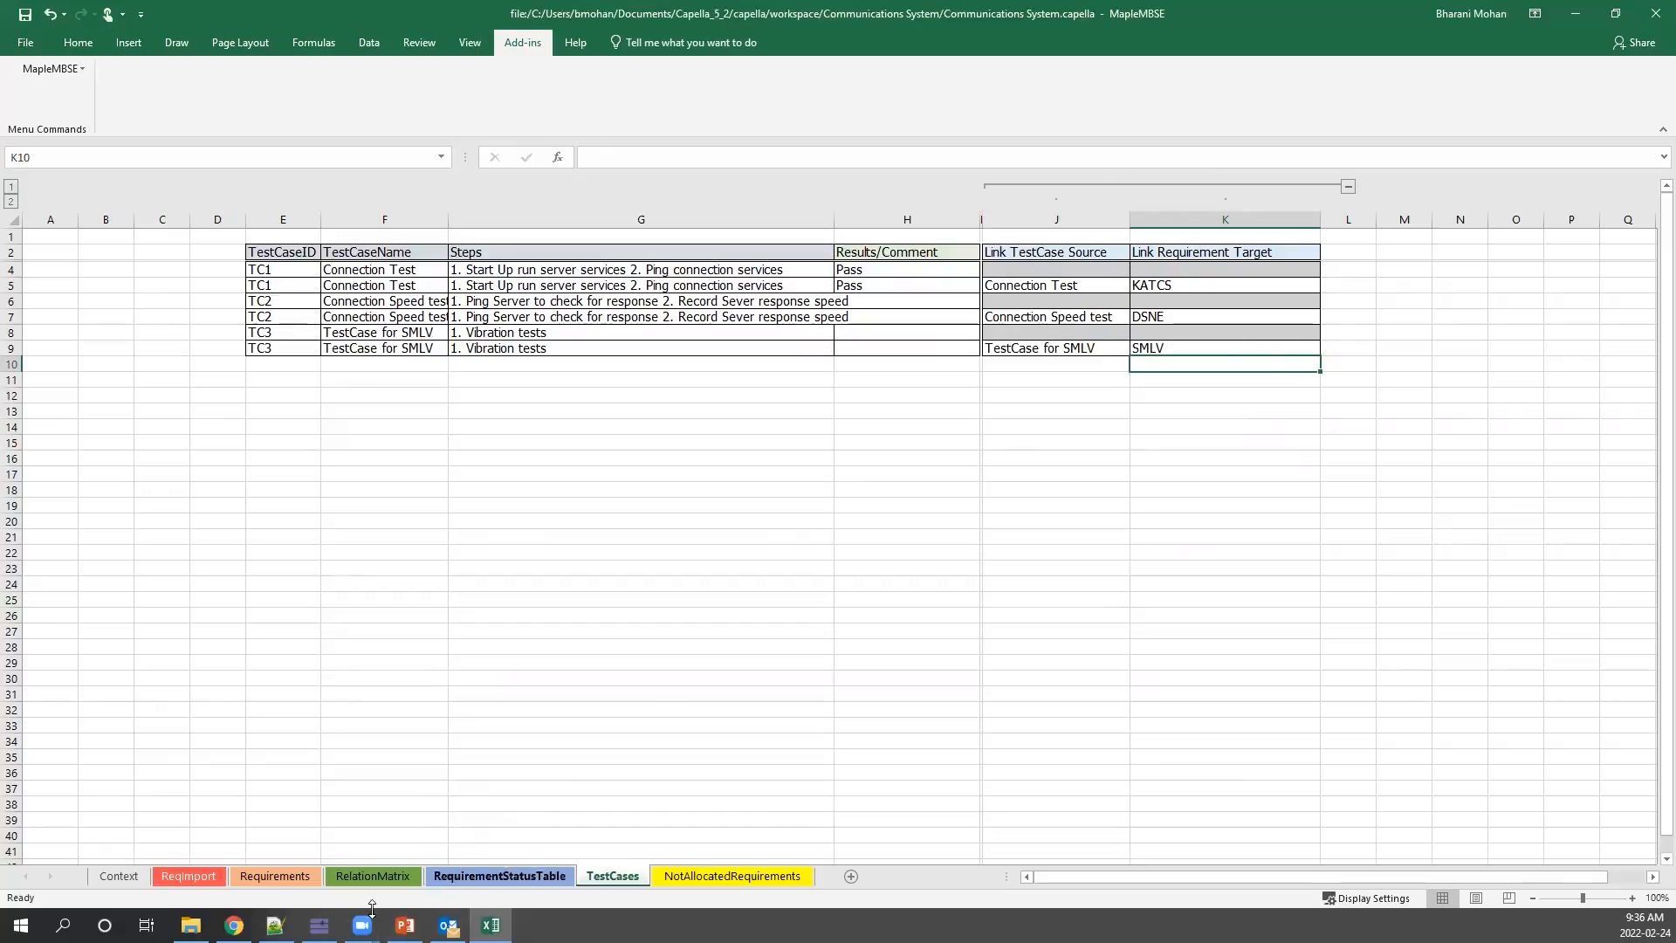
Switch to Capella and examine TestCaseModule and TestCaseType, including the TestCase attributes and the VerifiedBy relation type.
{"action": "left_click", "coordinate": [319, 925]}
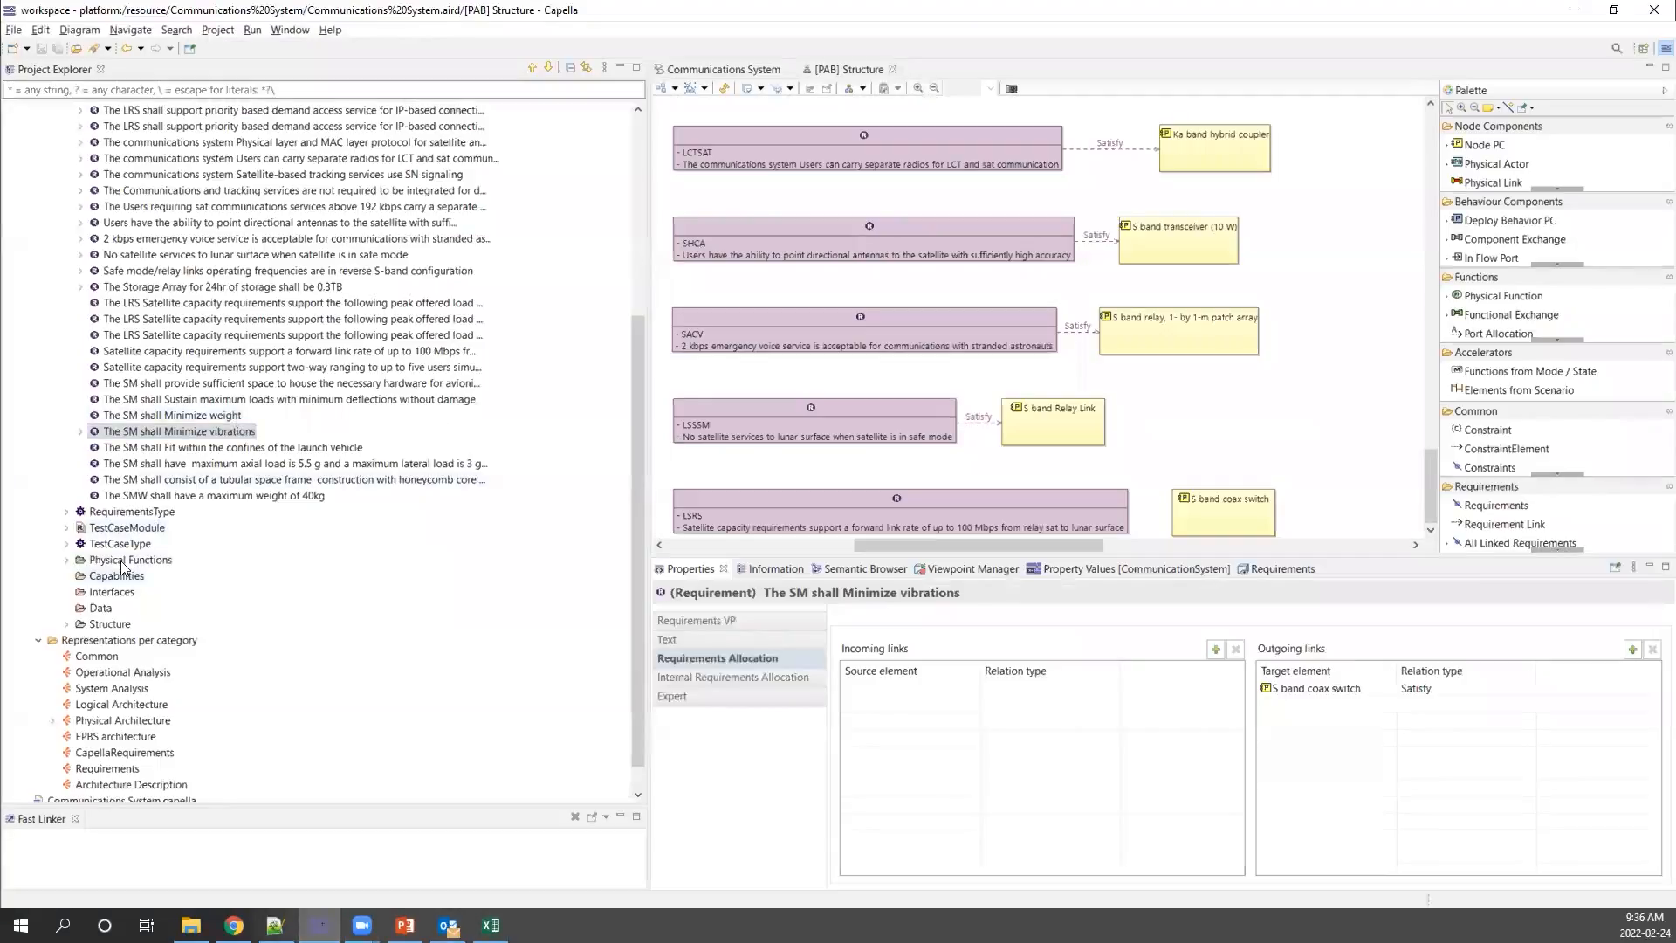
{"action": "left_click", "coordinate": [127, 528]}
{"action": "left_click", "coordinate": [68, 543]}
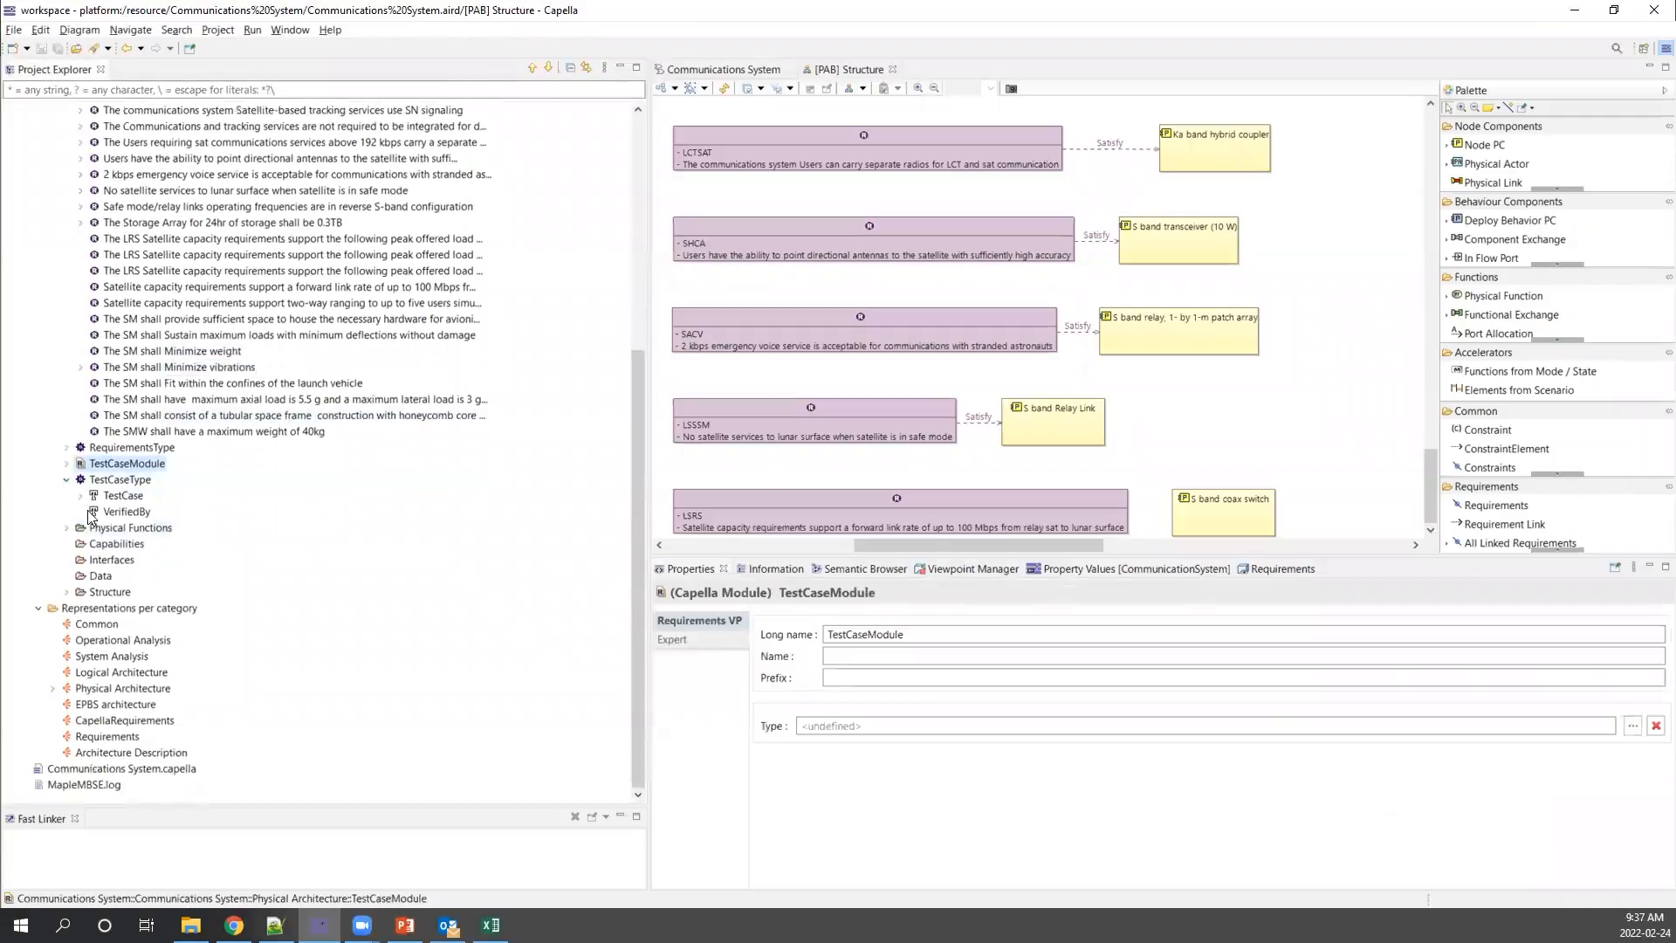
{"action": "left_click", "coordinate": [118, 480]}
{"action": "left_click", "coordinate": [87, 497]}
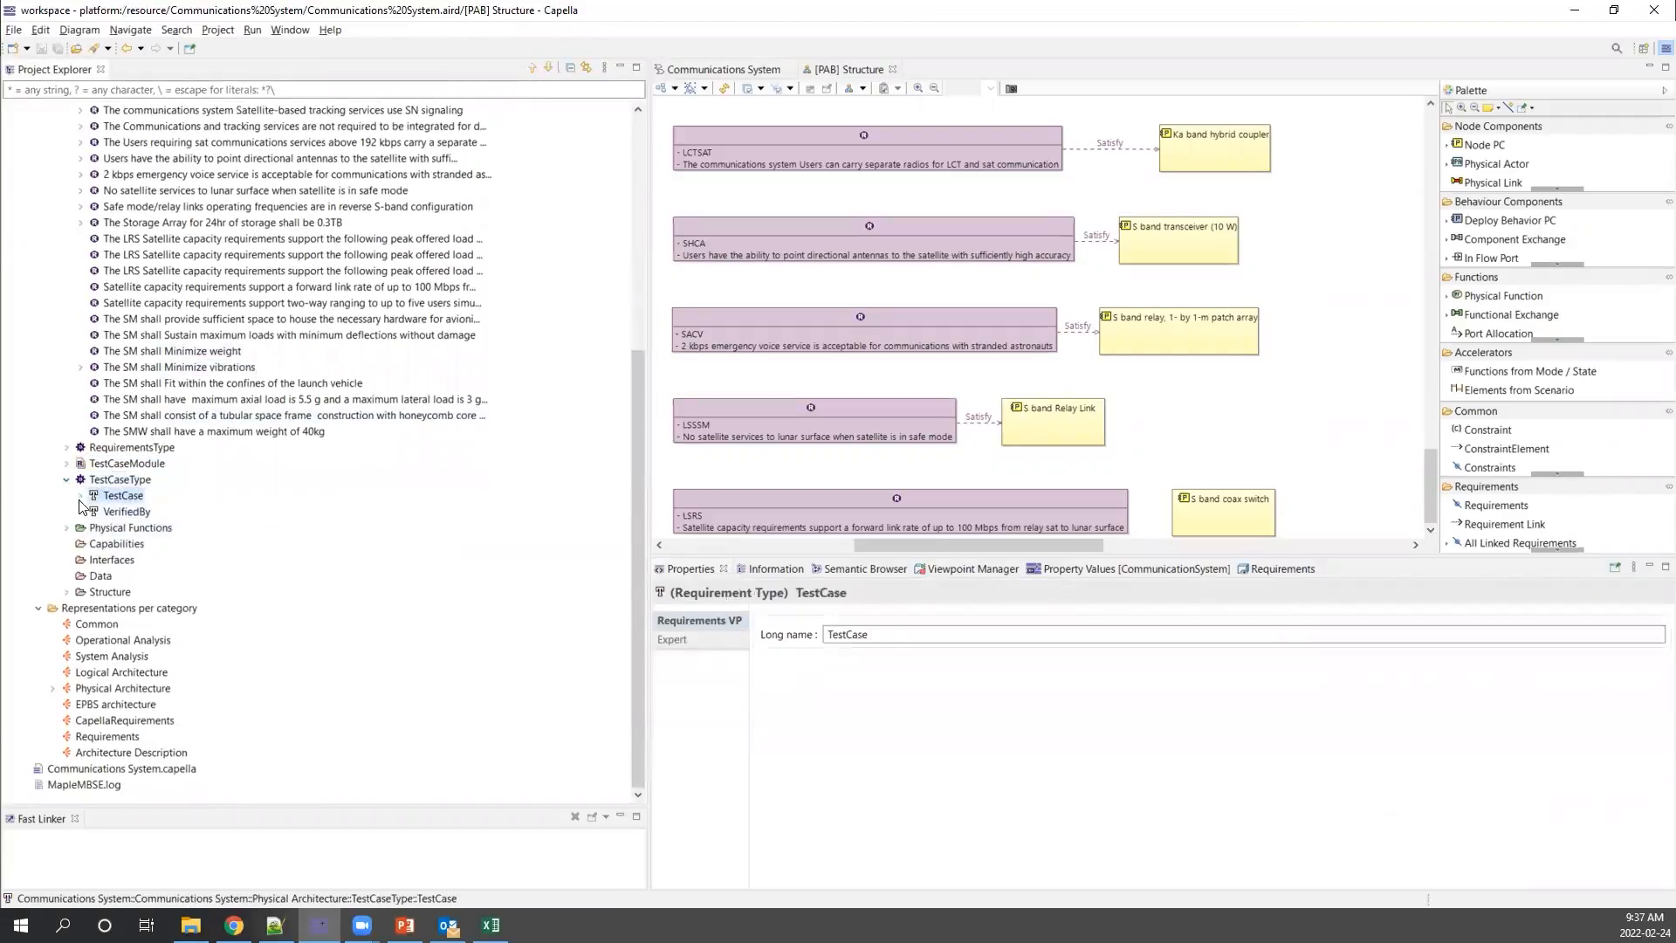
{"action": "left_click", "coordinate": [80, 496]}
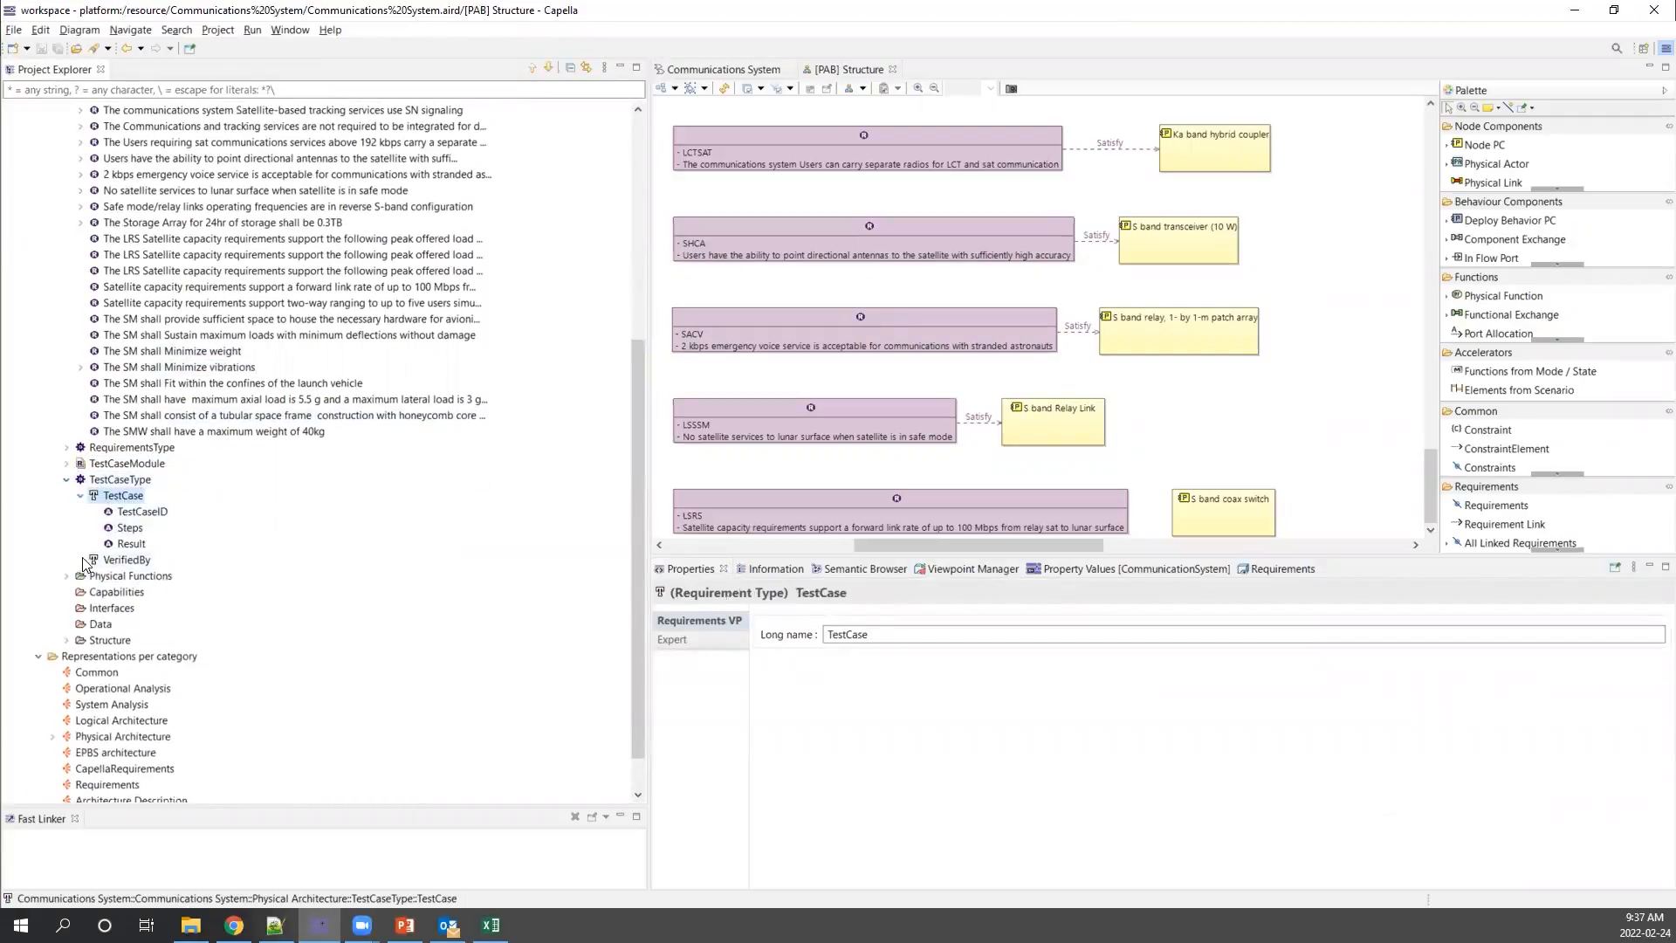
{"action": "left_click", "coordinate": [104, 561]}
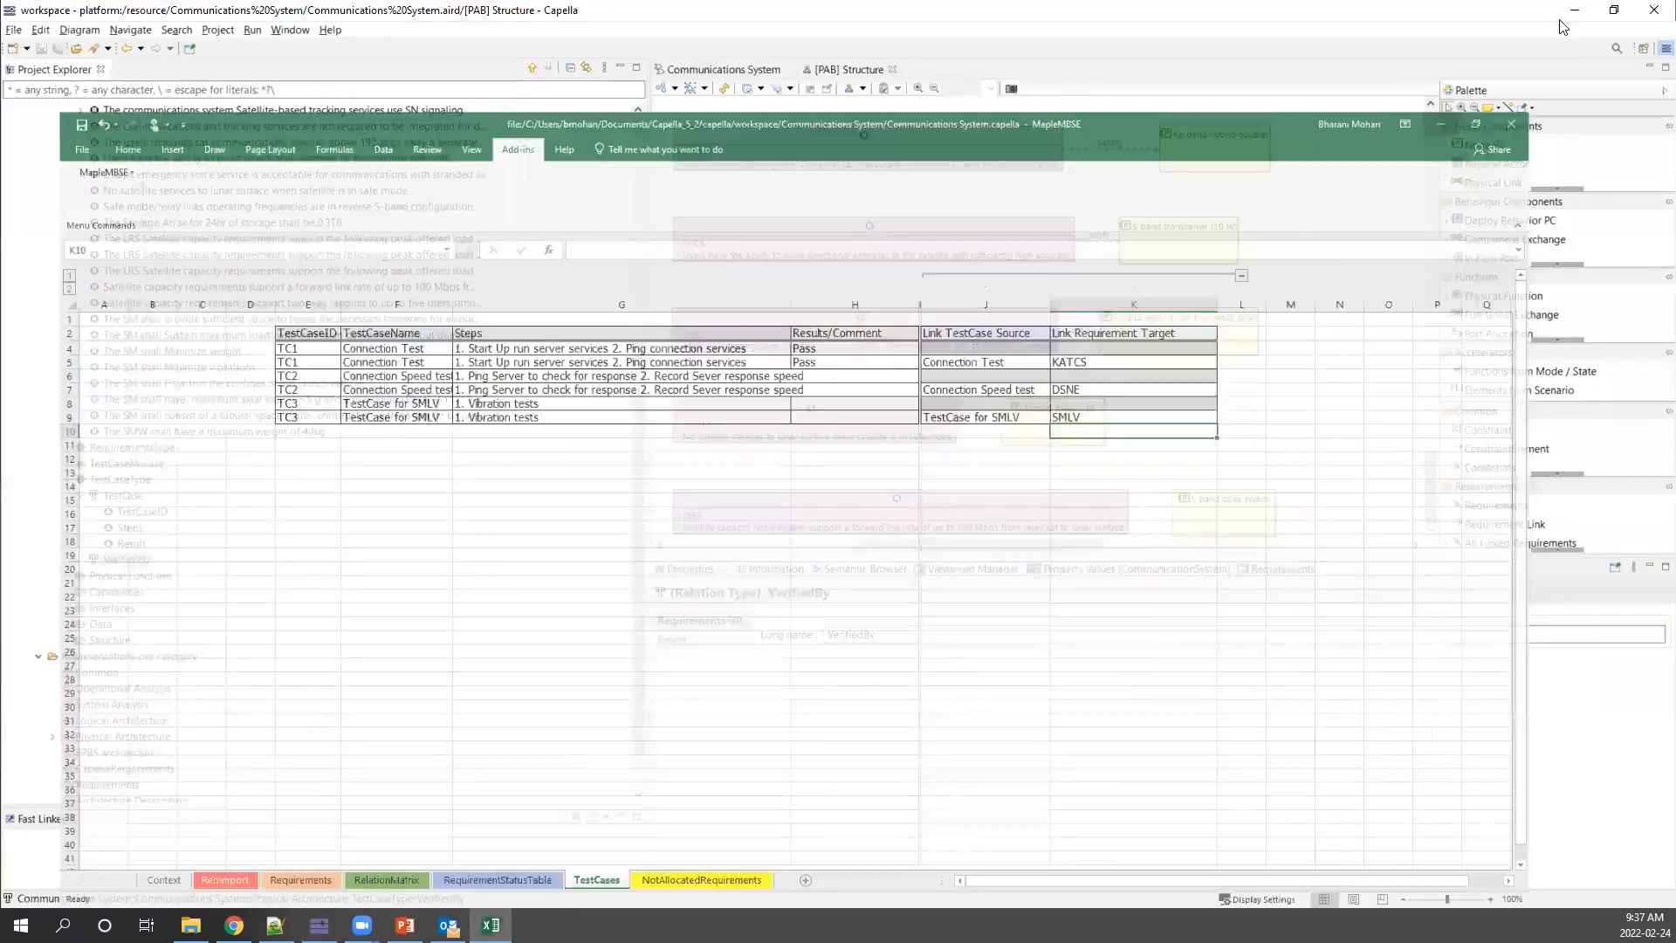
{"action": "left_click", "coordinate": [827, 631]}
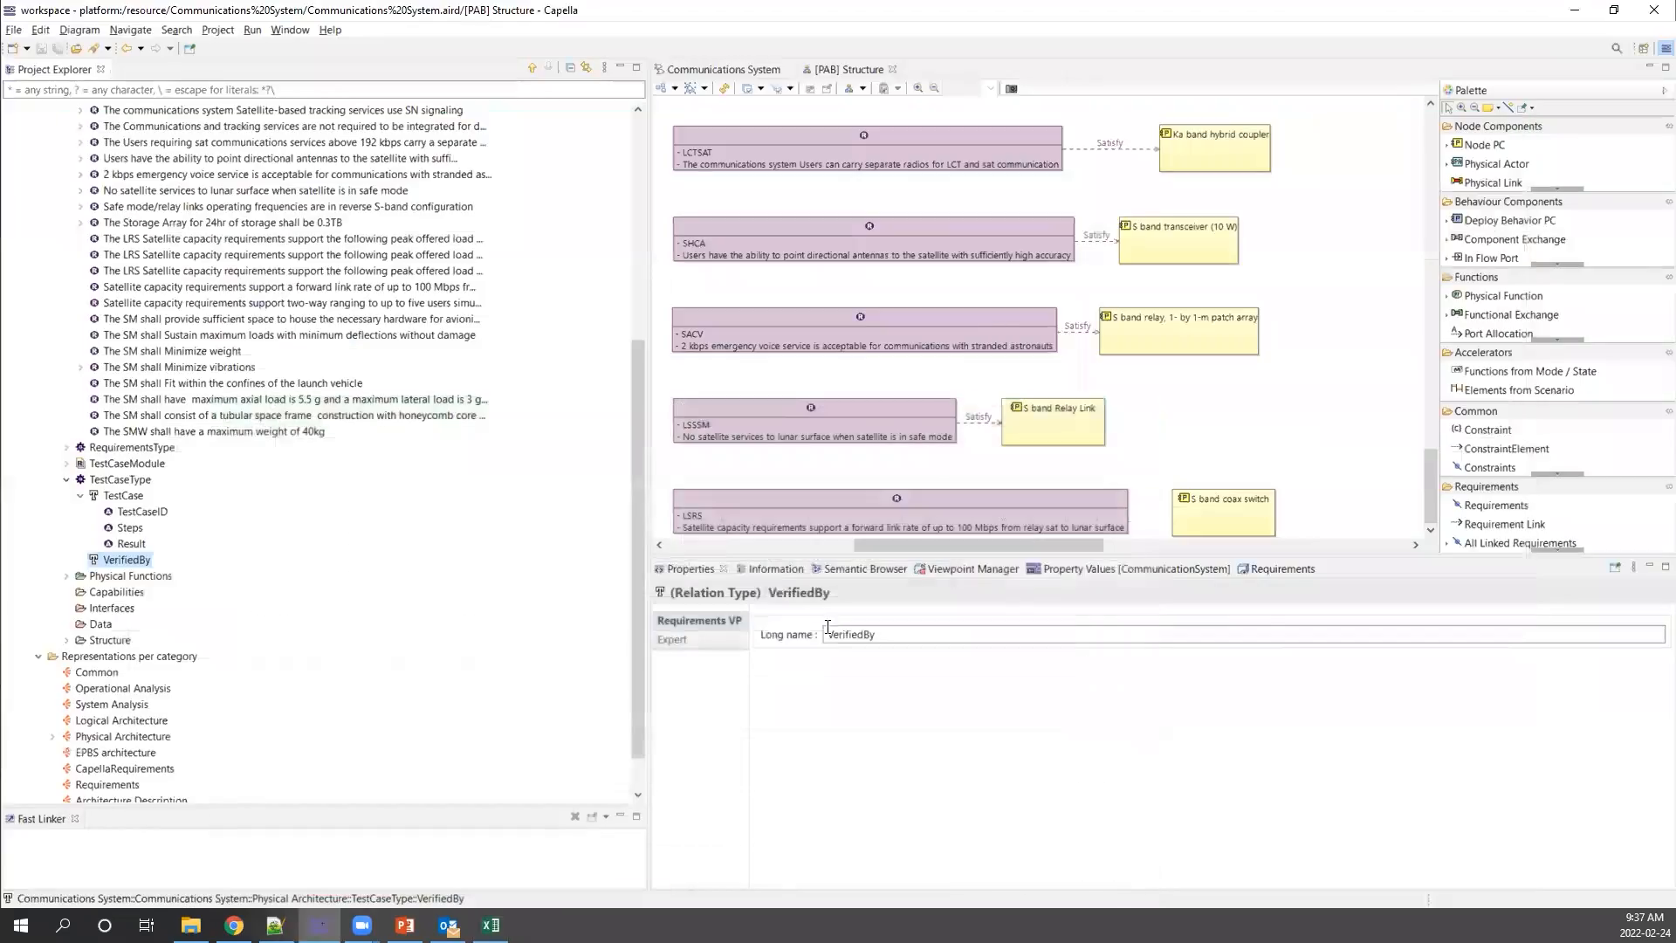
Switch back to the Excel workbook and compare the Requirements sheet with the TestCases sheet.
{"action": "key", "text": "alt+Tab"}
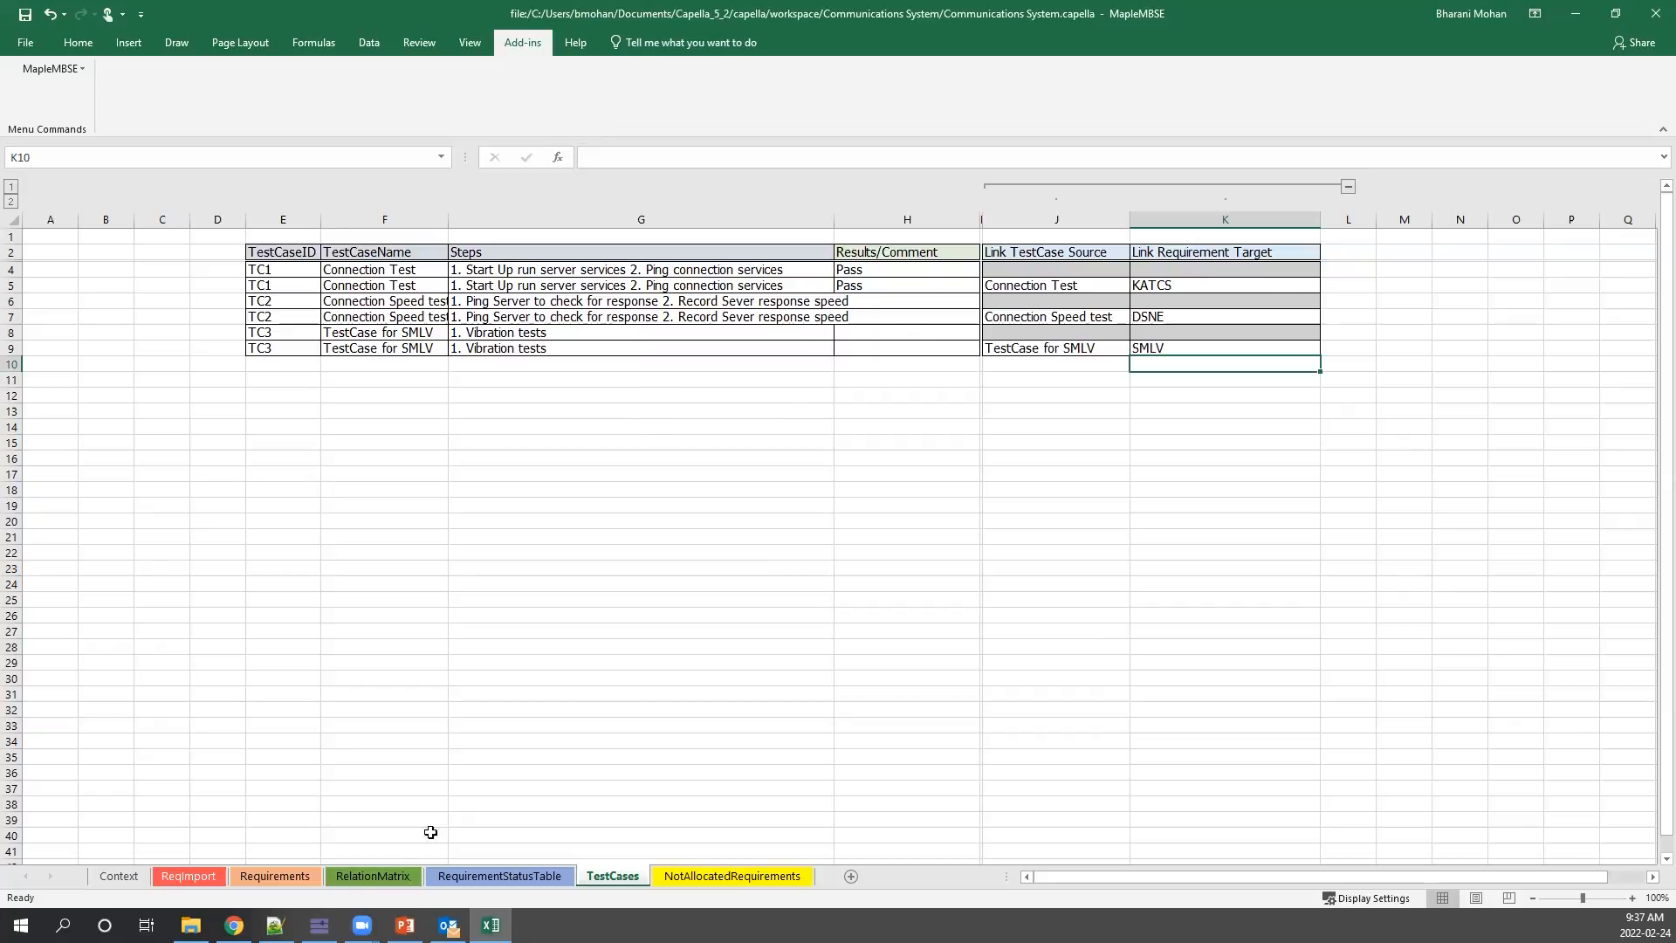
{"action": "left_click", "coordinate": [278, 878]}
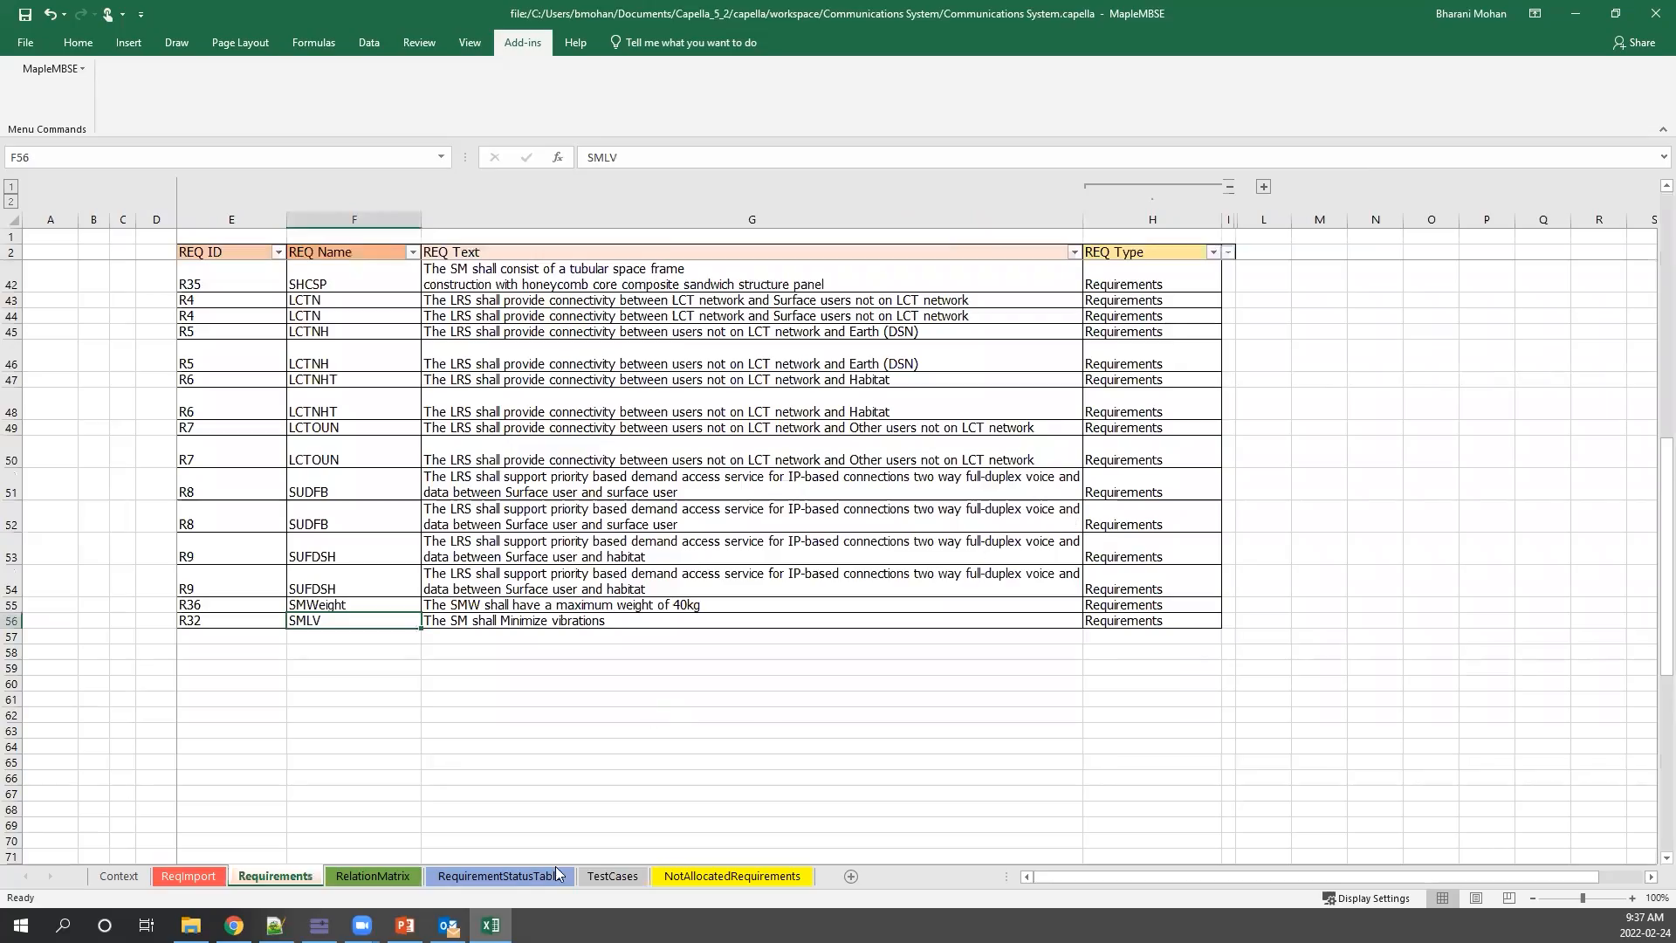
{"action": "left_click", "coordinate": [630, 877]}
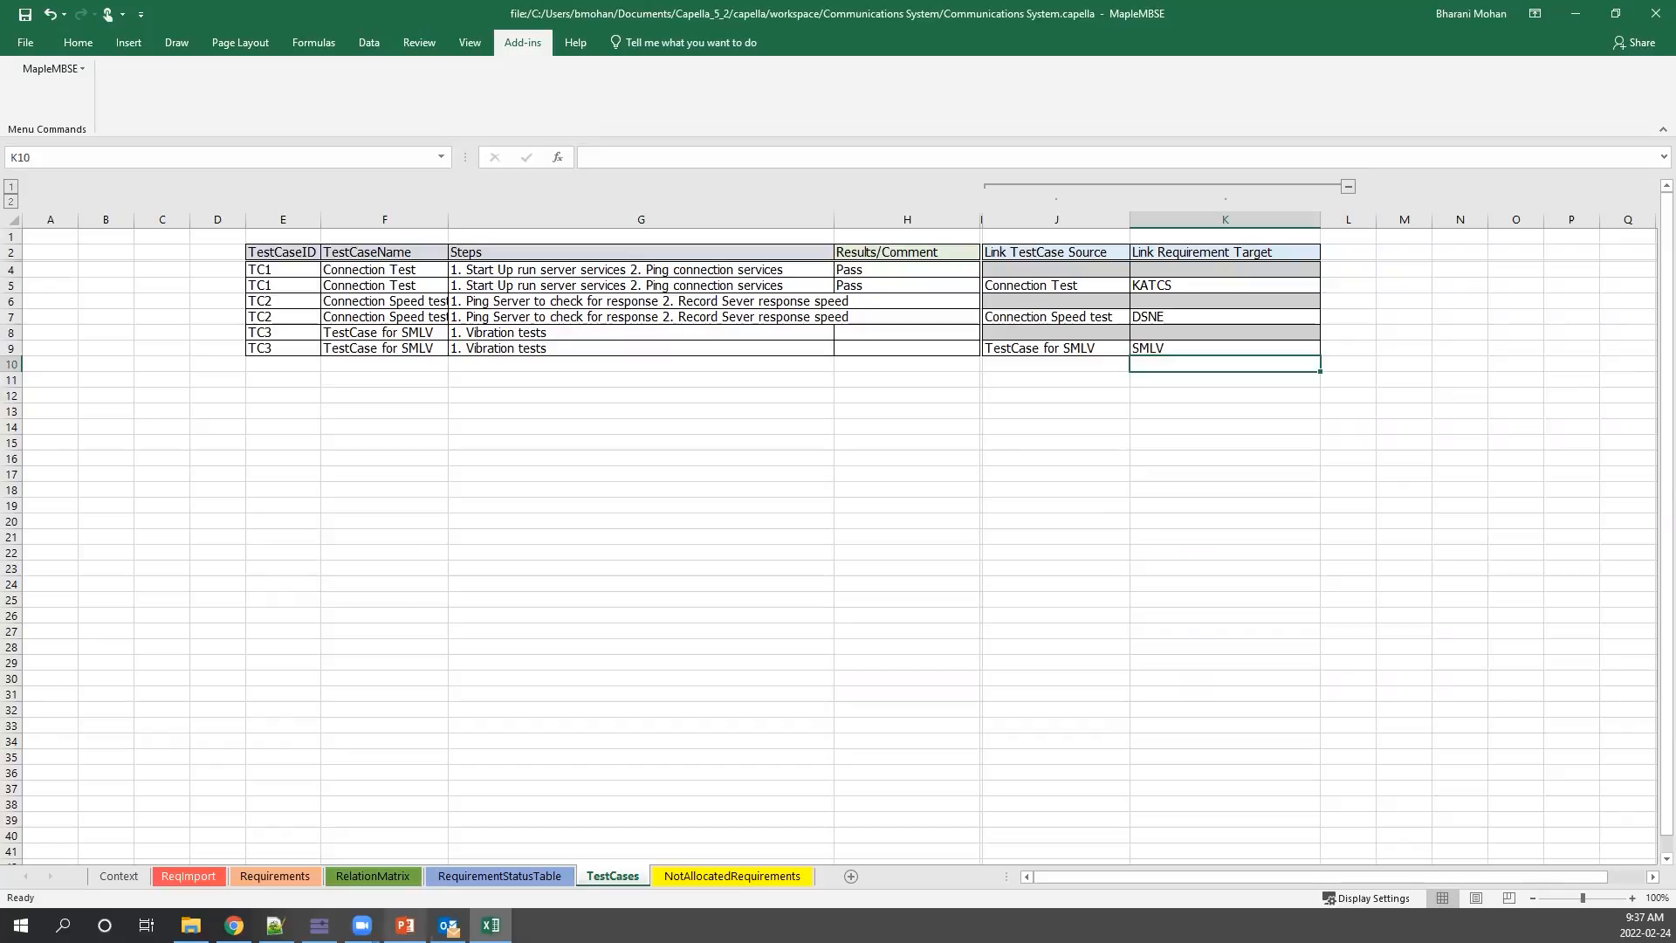
Switch to Capella, refresh the Communications System project, and expand TestCaseType and TestCaseModule under Physical Architecture.
{"action": "left_click", "coordinate": [319, 925]}
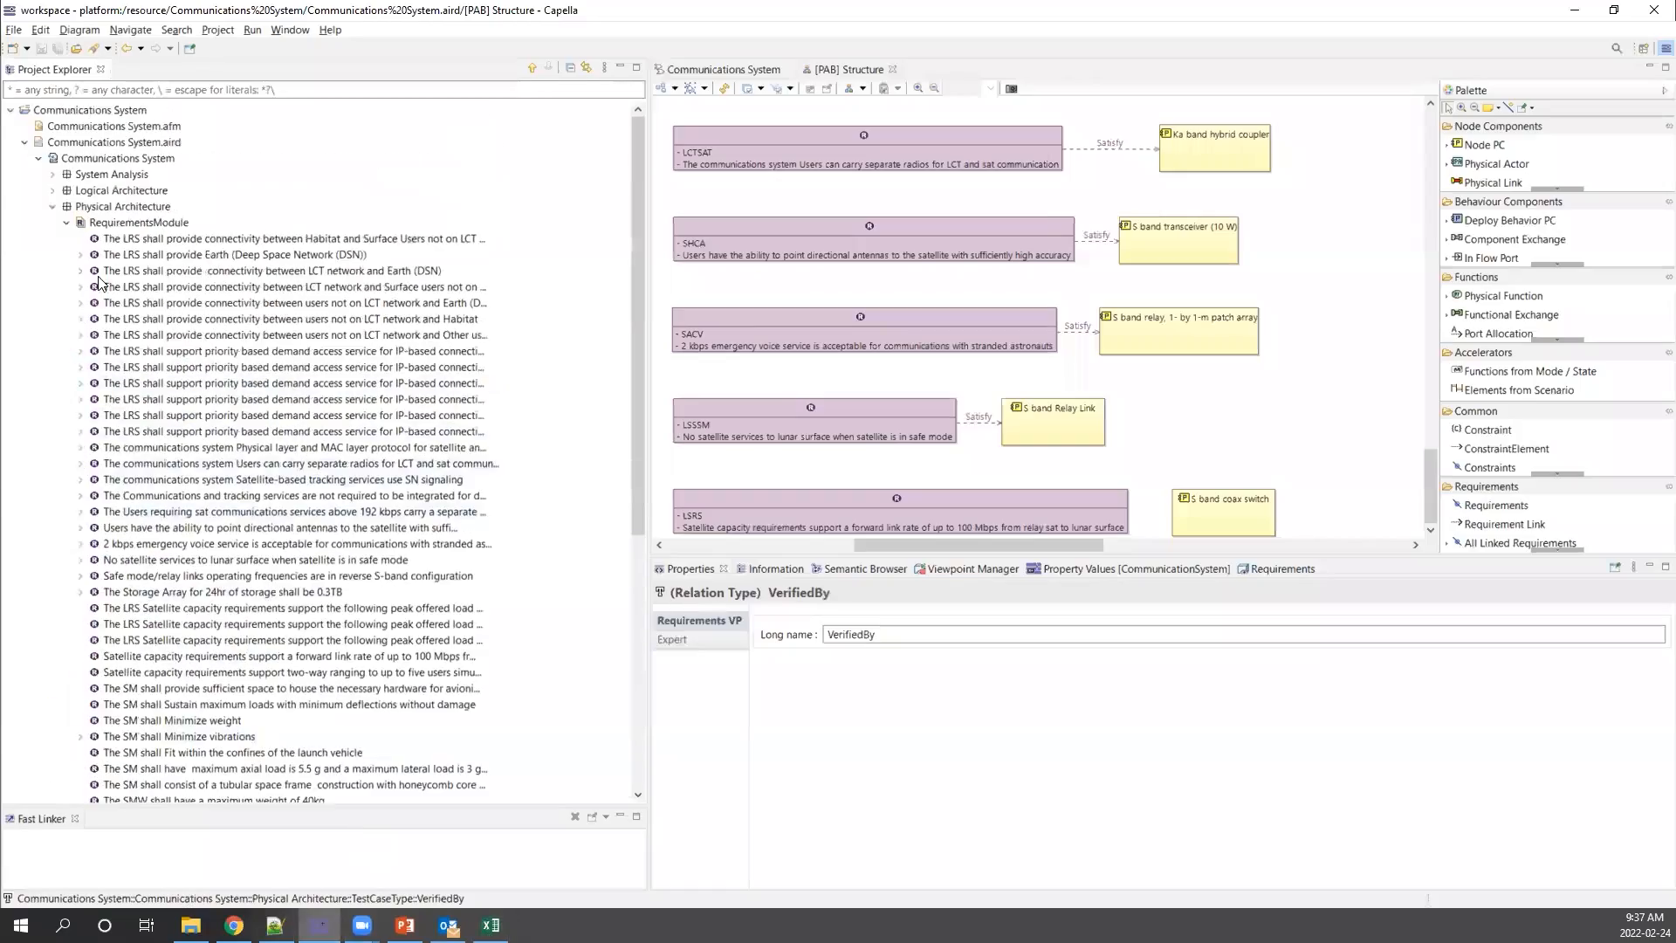
{"action": "left_click", "coordinate": [130, 111]}
{"action": "right_click", "coordinate": [129, 111]}
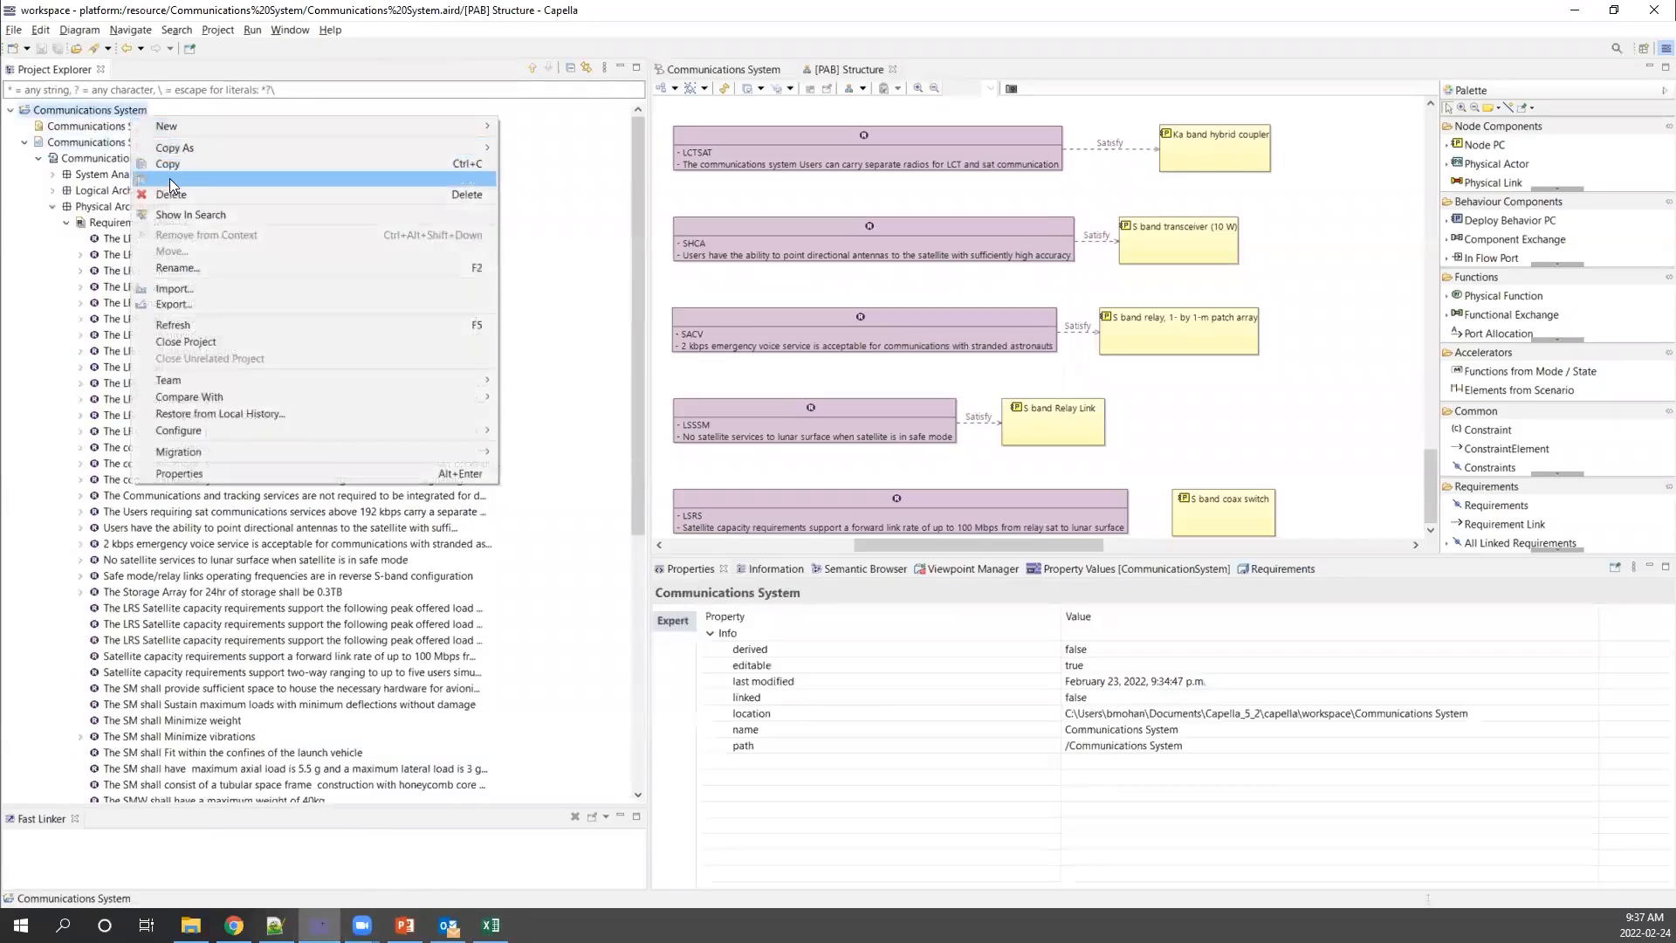
{"action": "left_click", "coordinate": [175, 323]}
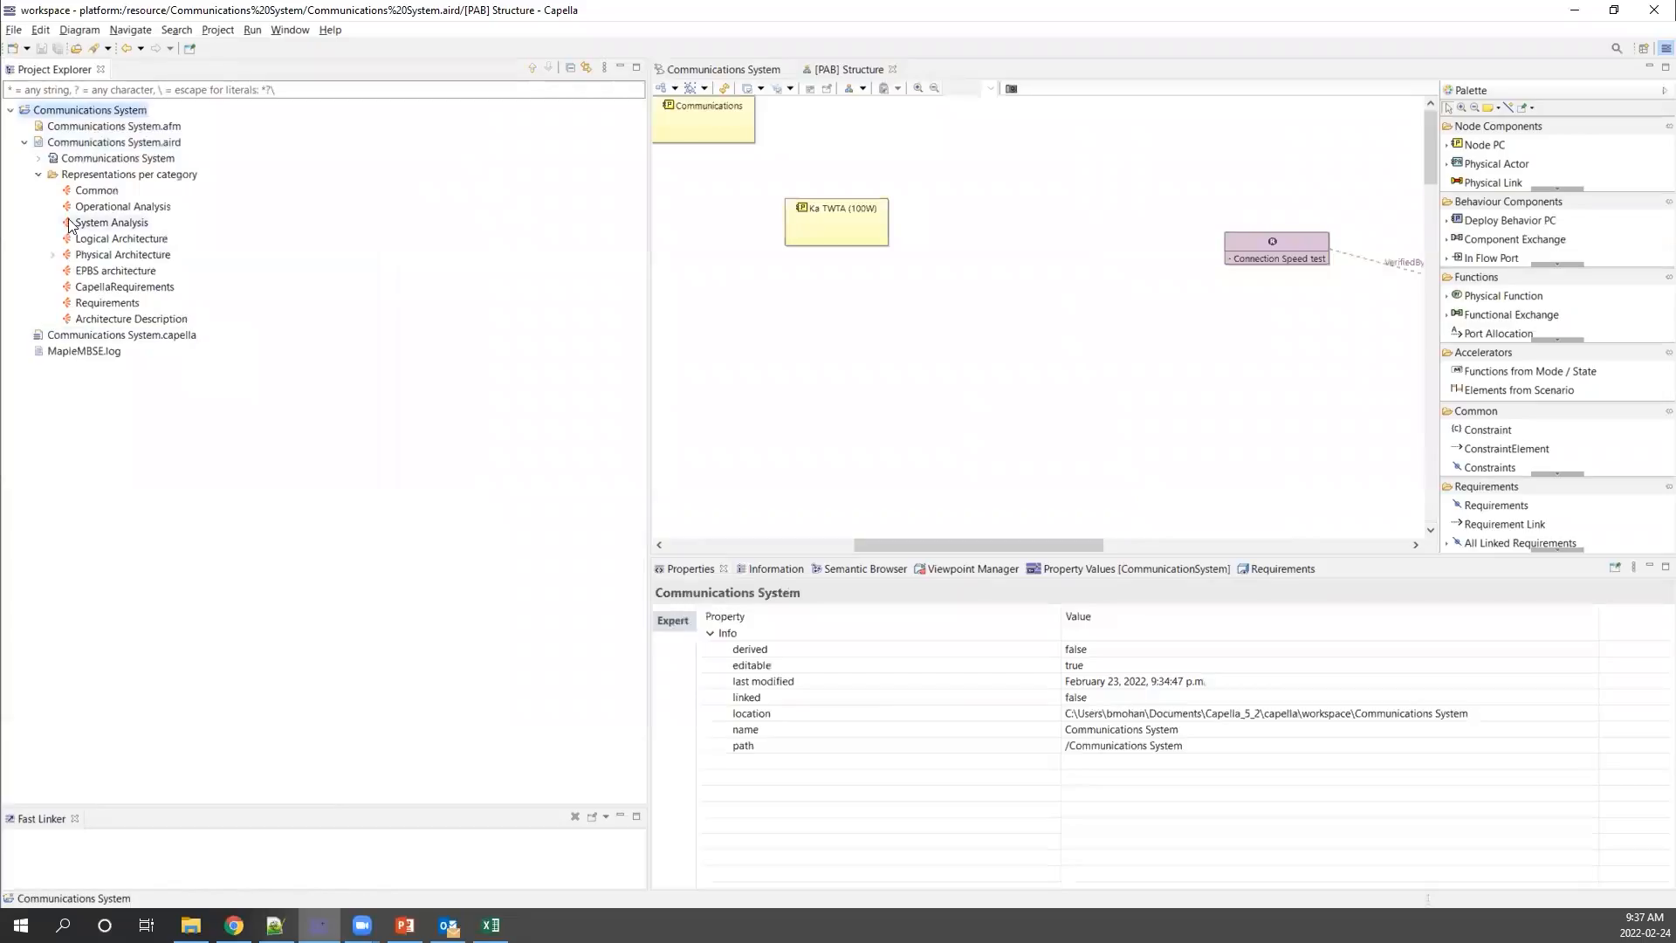
{"action": "left_click", "coordinate": [38, 158]}
{"action": "left_click", "coordinate": [53, 207]}
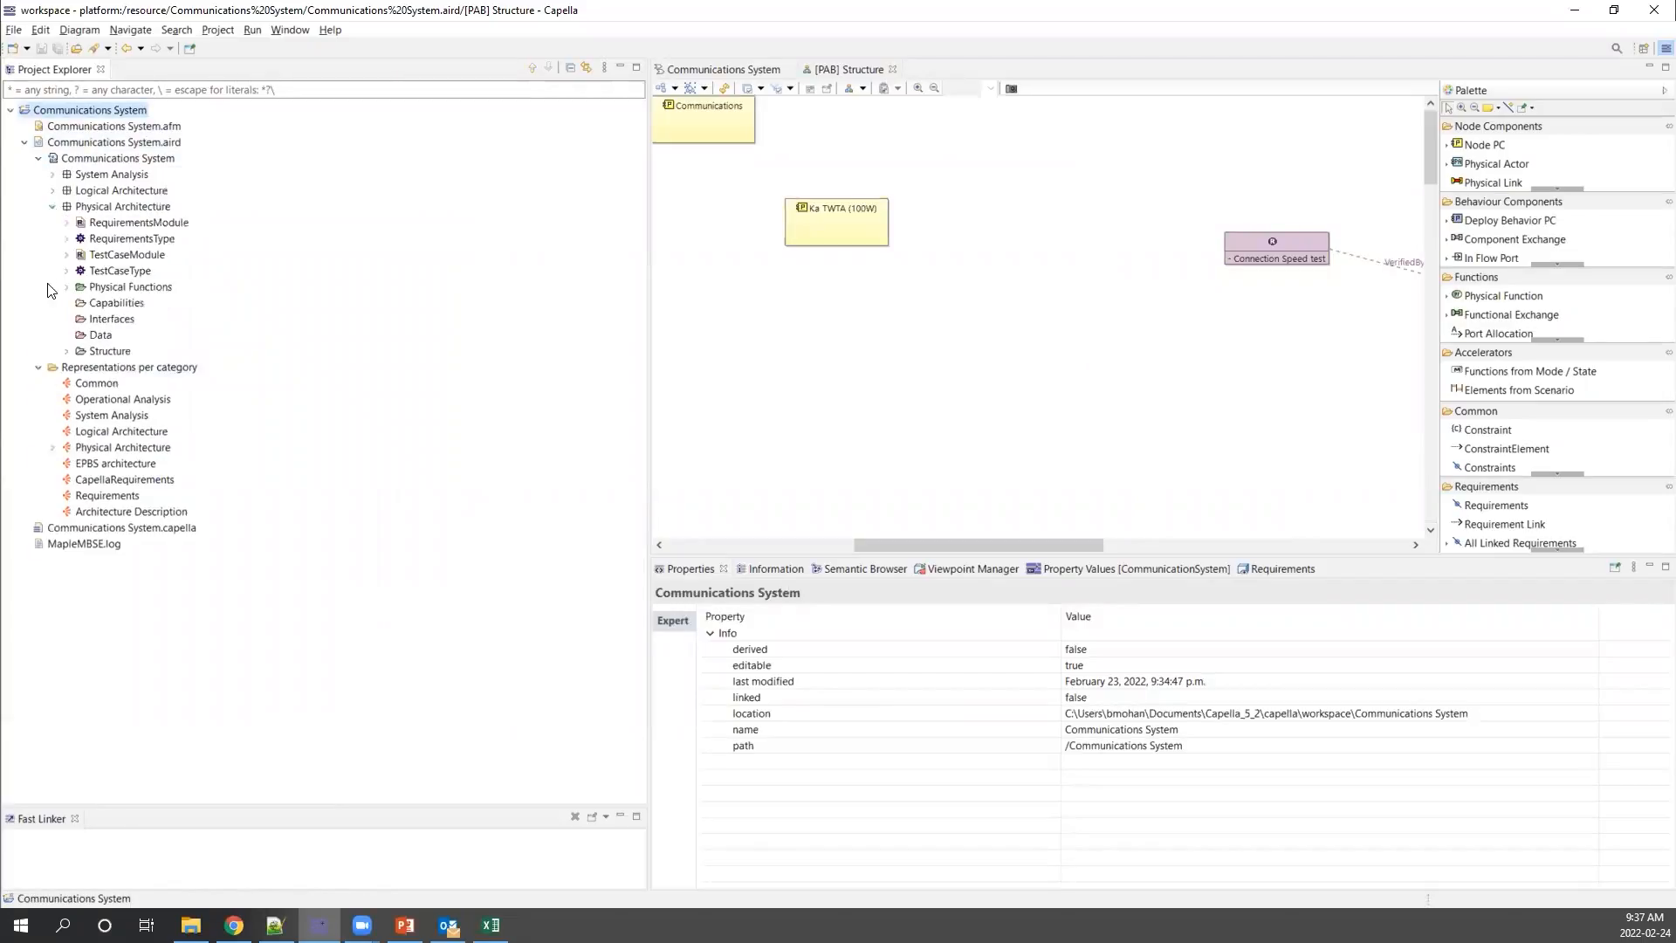
{"action": "left_click", "coordinate": [68, 271]}
{"action": "left_click", "coordinate": [66, 254]}
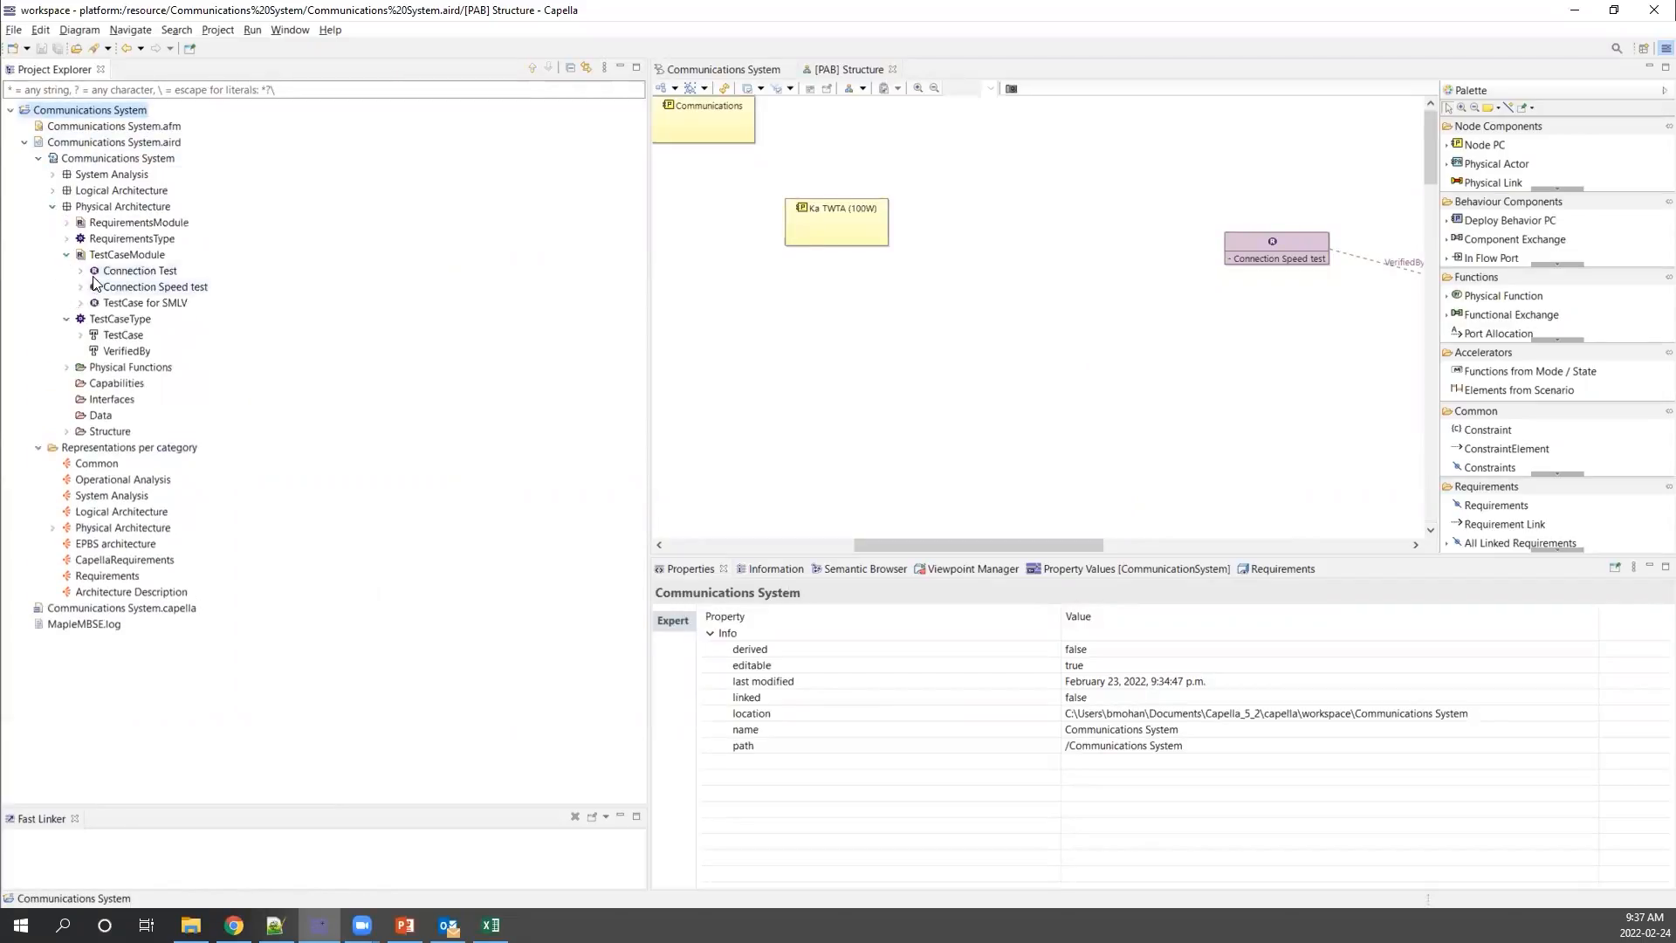
Review the general properties of TestCase for SMLV in TestCaseModule, and check its entry in the Excel TestCases sheet.
{"action": "left_click", "coordinate": [180, 304]}
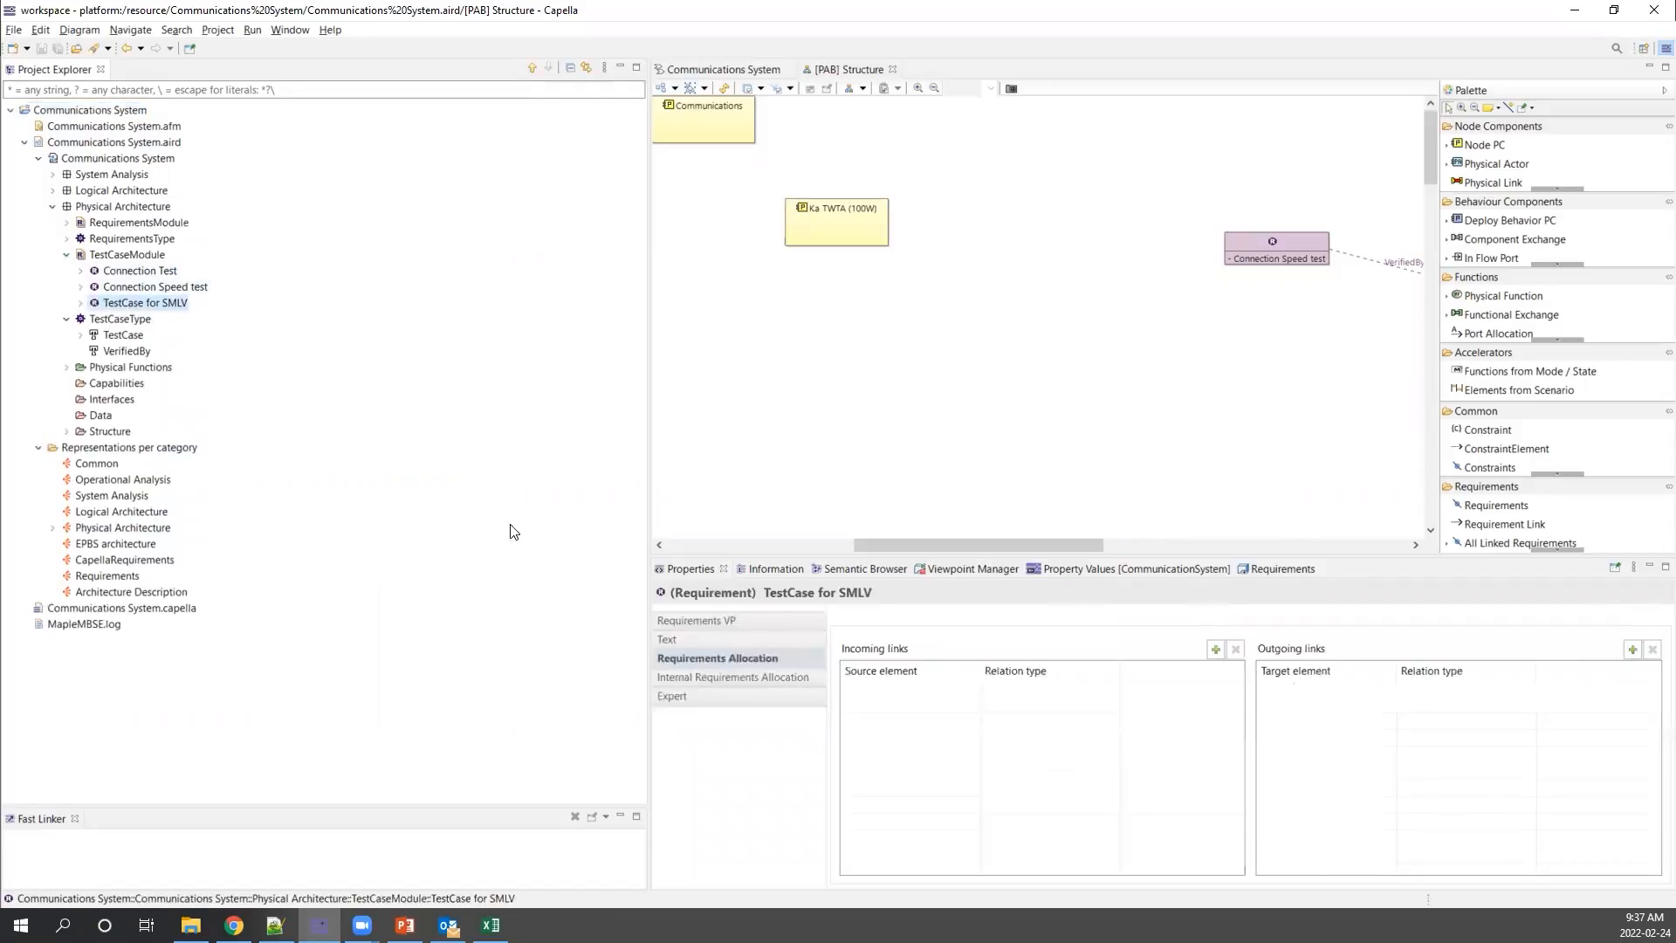
{"action": "left_click", "coordinate": [710, 619]}
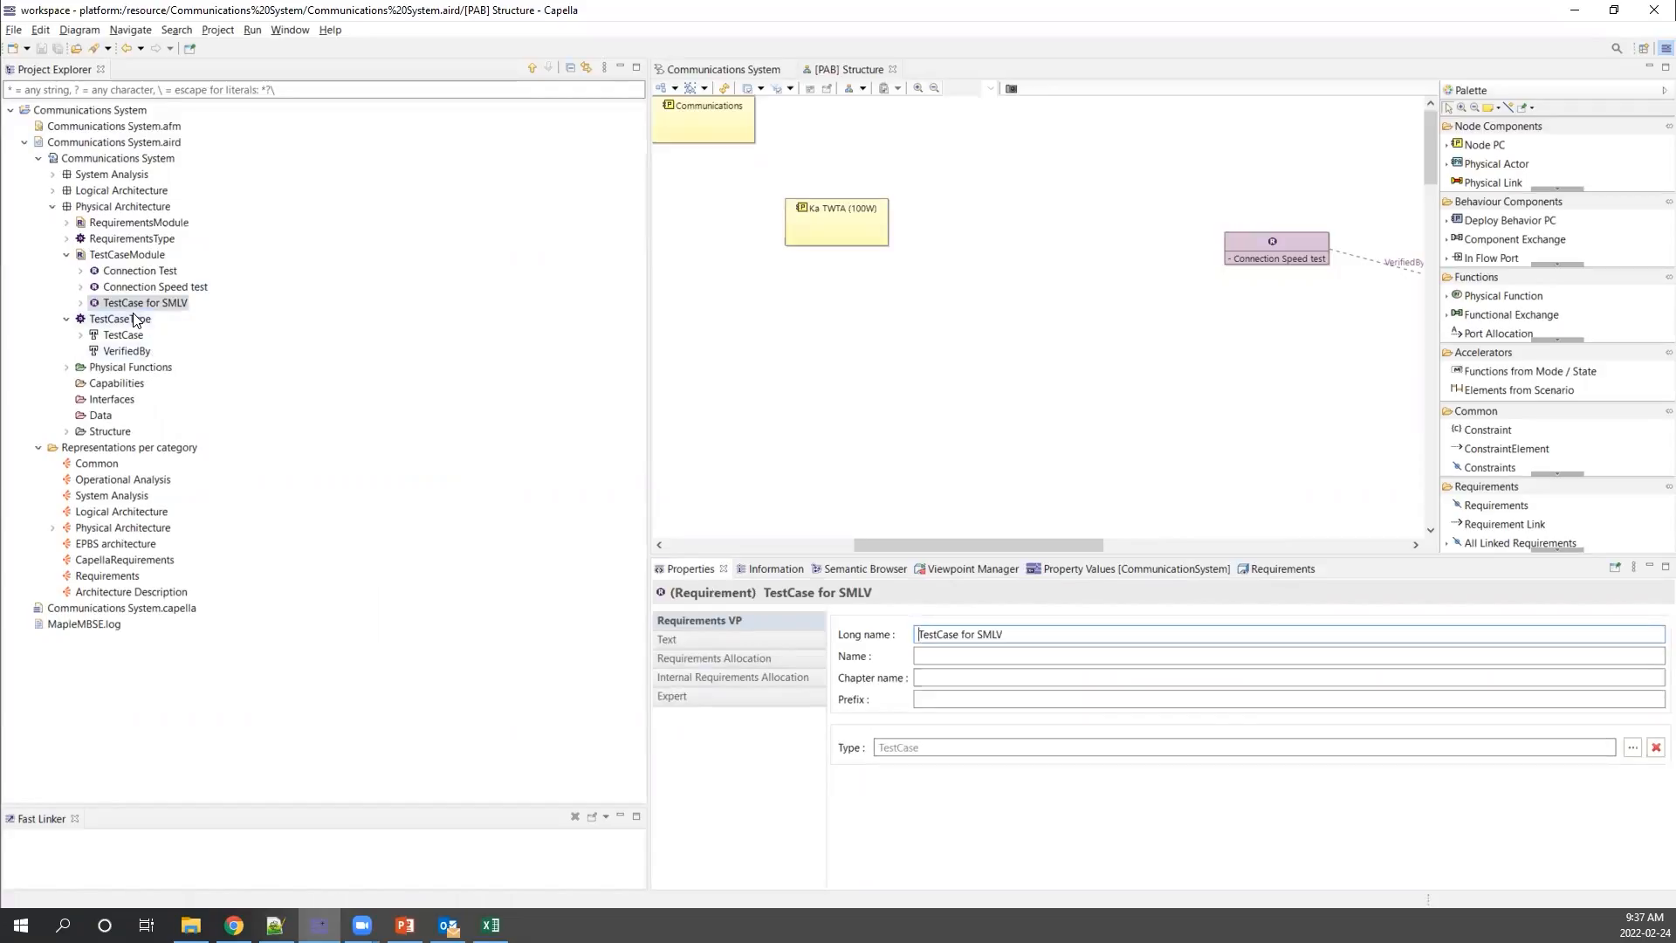
{"action": "left_click", "coordinate": [491, 925]}
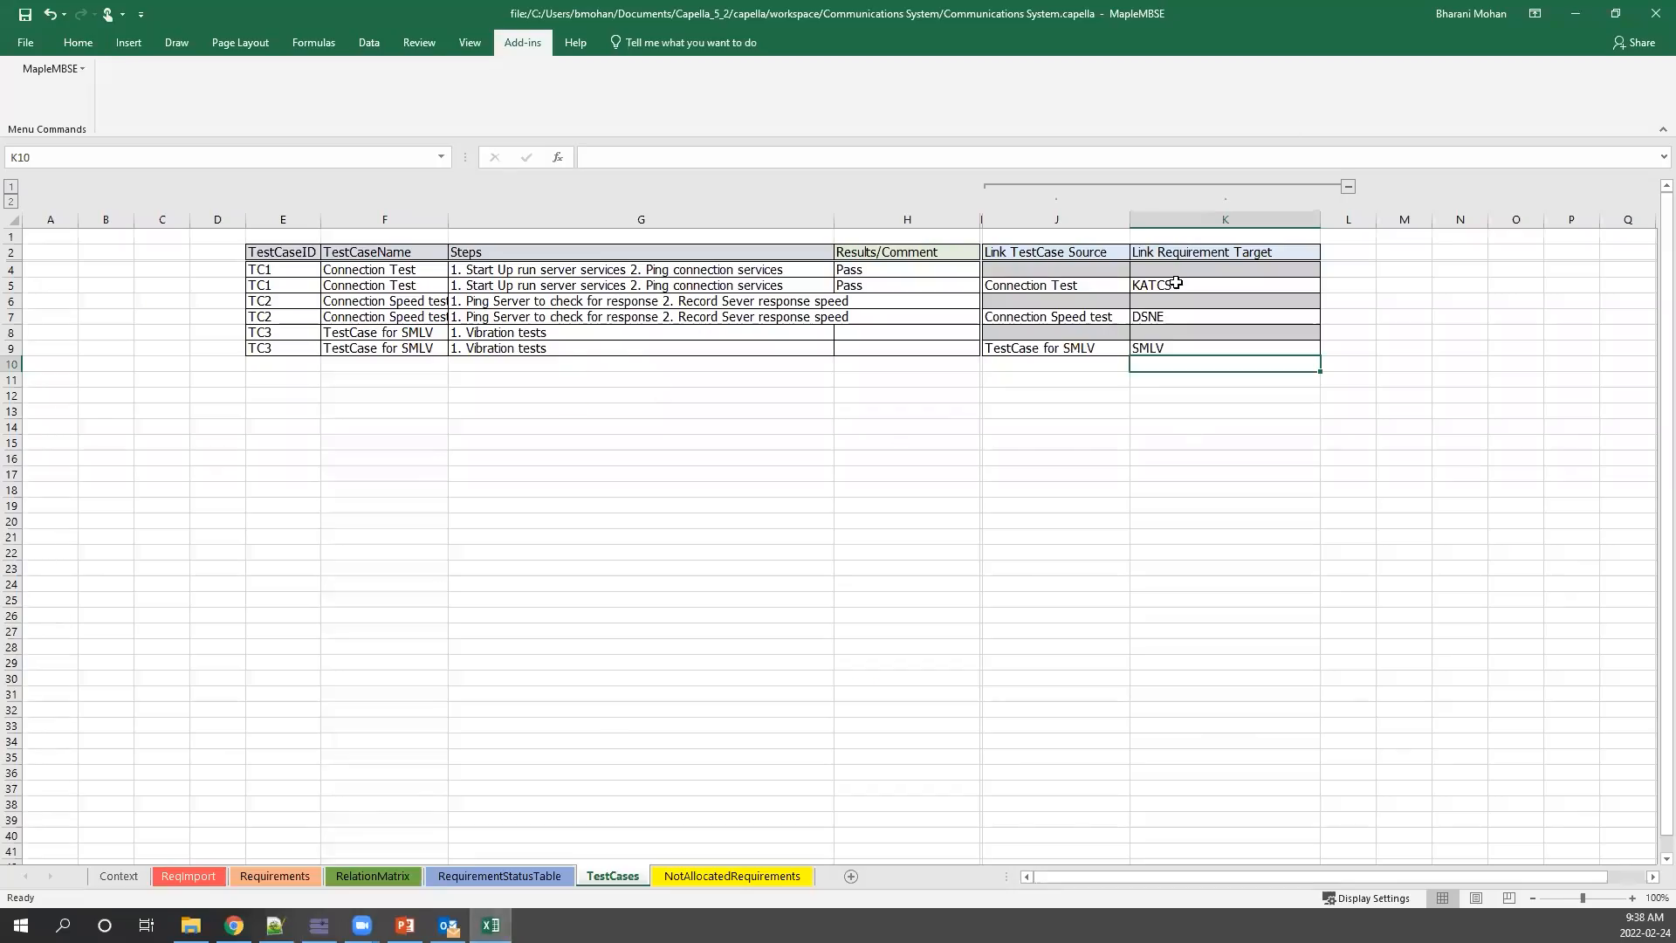
Return to Capella and examine the internal requirement links of TestCase for SMLV, widening the Target element column.
{"action": "left_click", "coordinate": [1581, 11]}
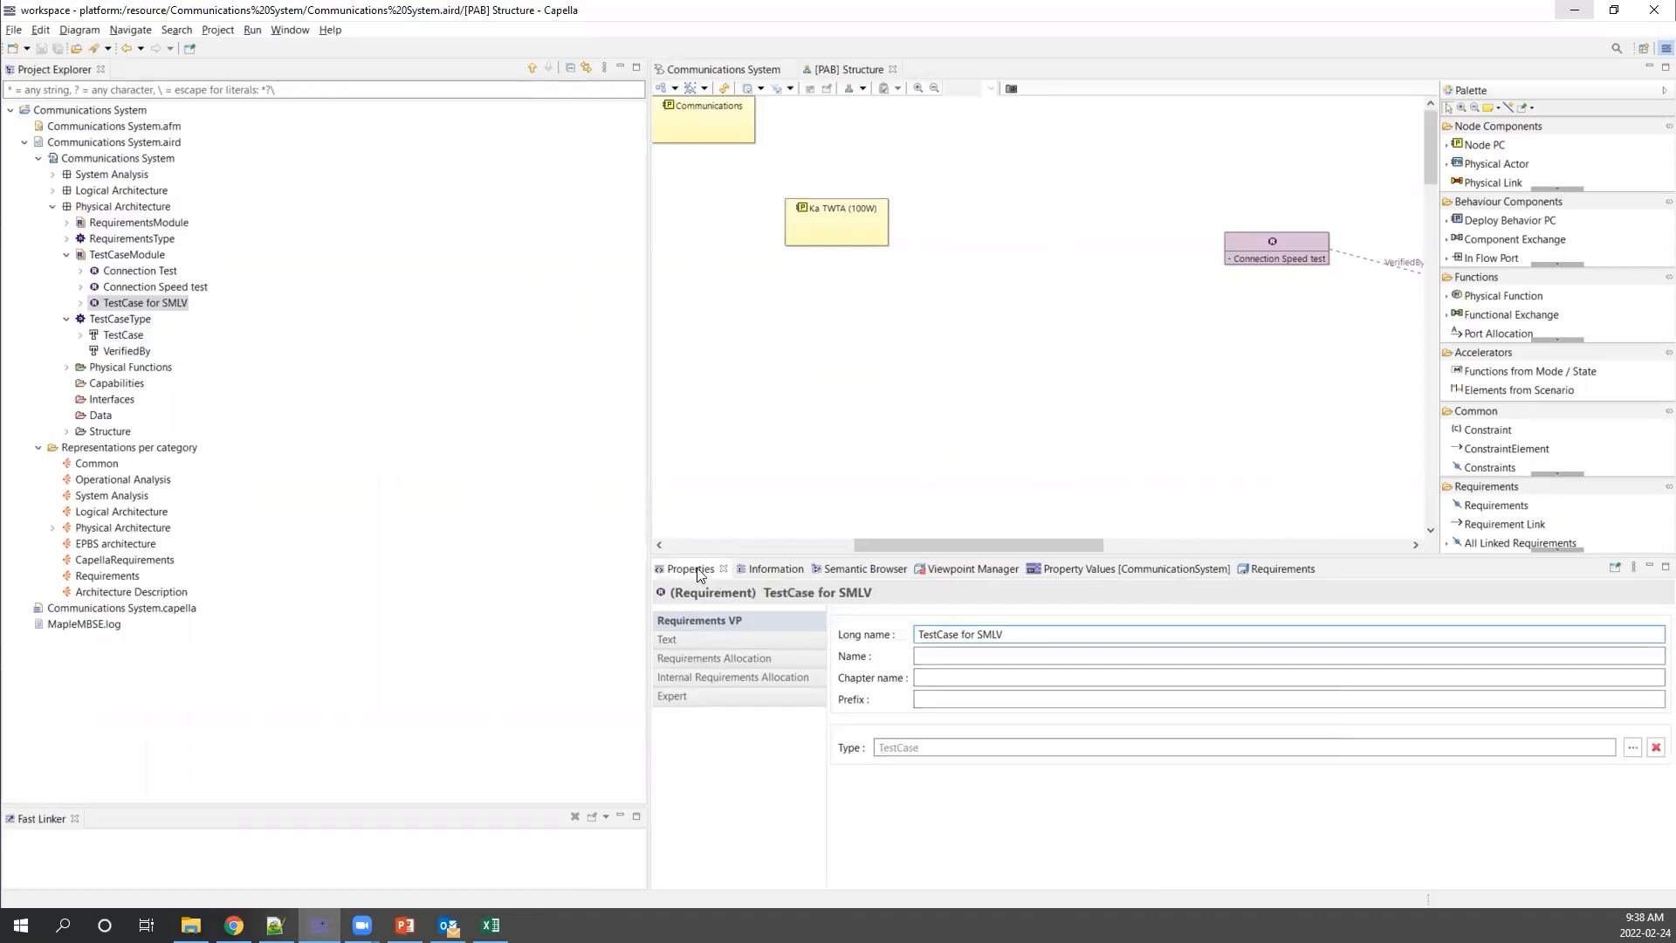
{"action": "left_click", "coordinate": [715, 657]}
{"action": "left_click", "coordinate": [721, 678]}
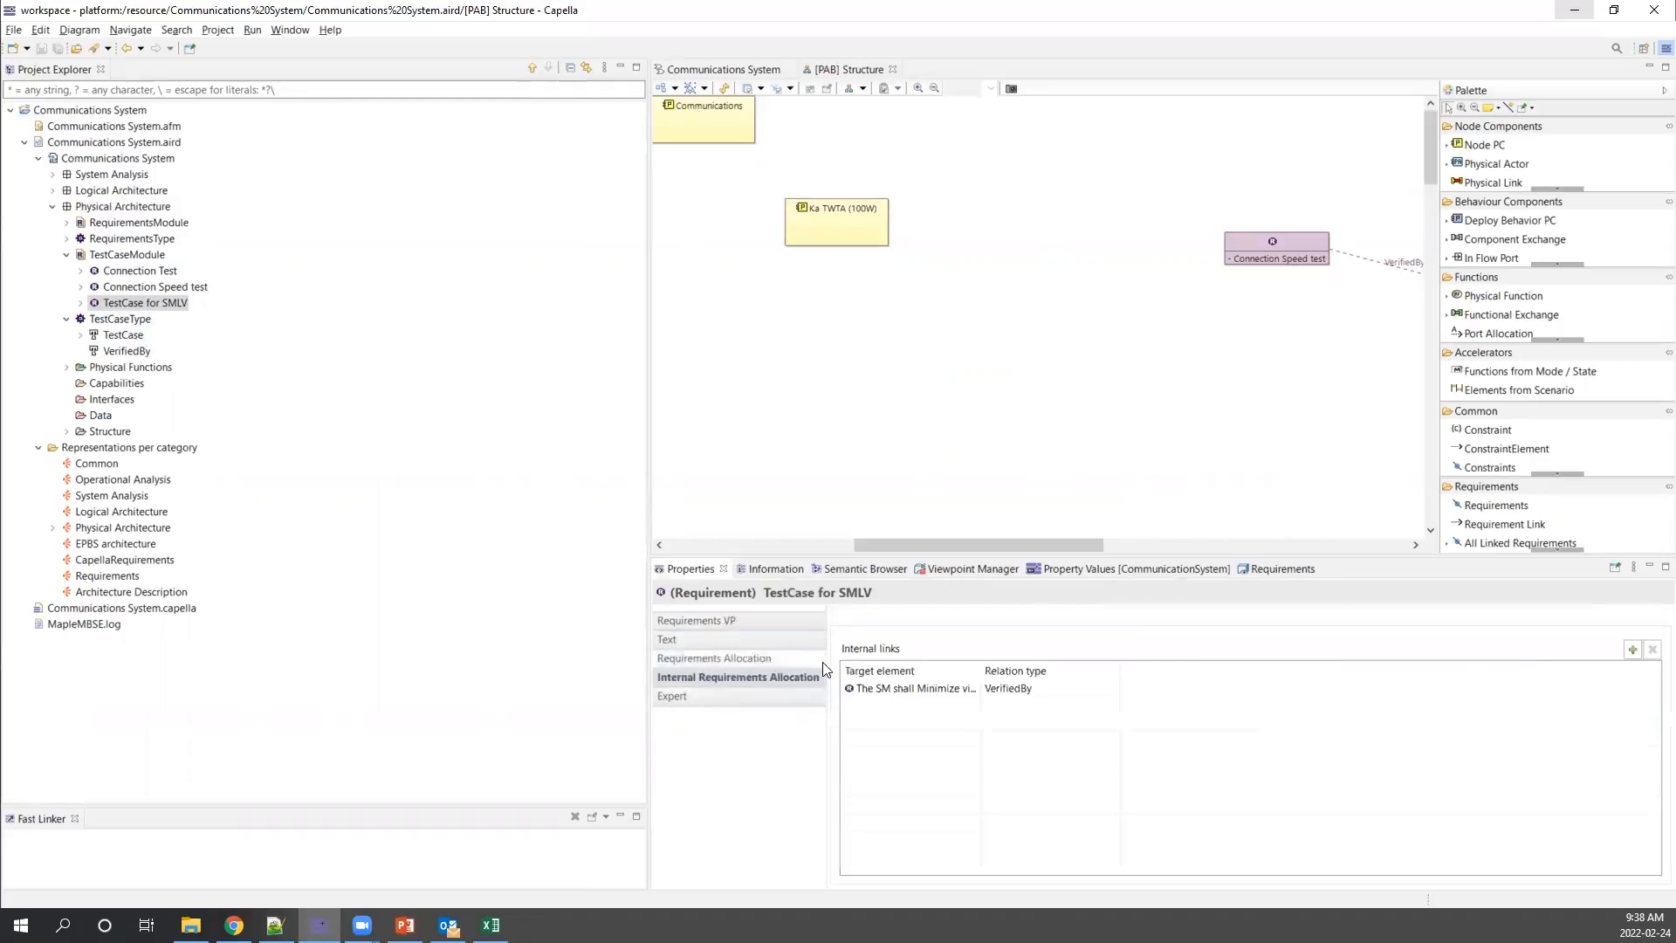
{"action": "left_click_drag", "start_coordinate": [1011, 670], "coordinate": [1077, 670]}
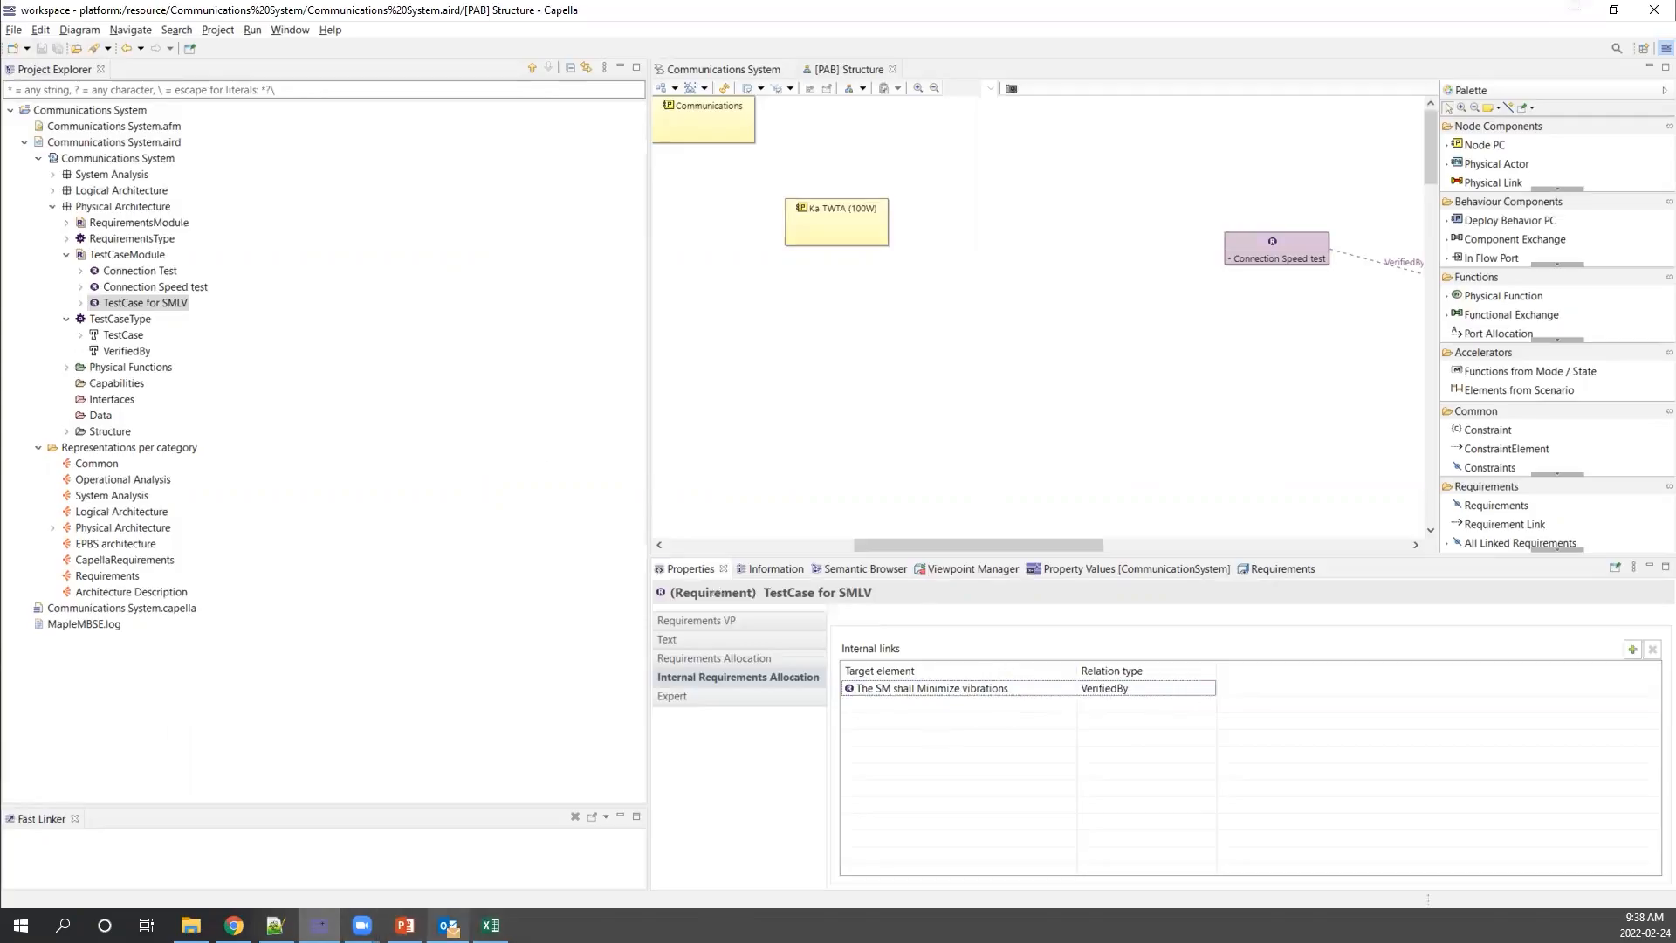
Switch to the Excel workbook and examine the full requirements list in the NotAllocatedRequirements sheet.
{"action": "mouse_move", "coordinate": [491, 925]}
{"action": "left_click", "coordinate": [450, 851]}
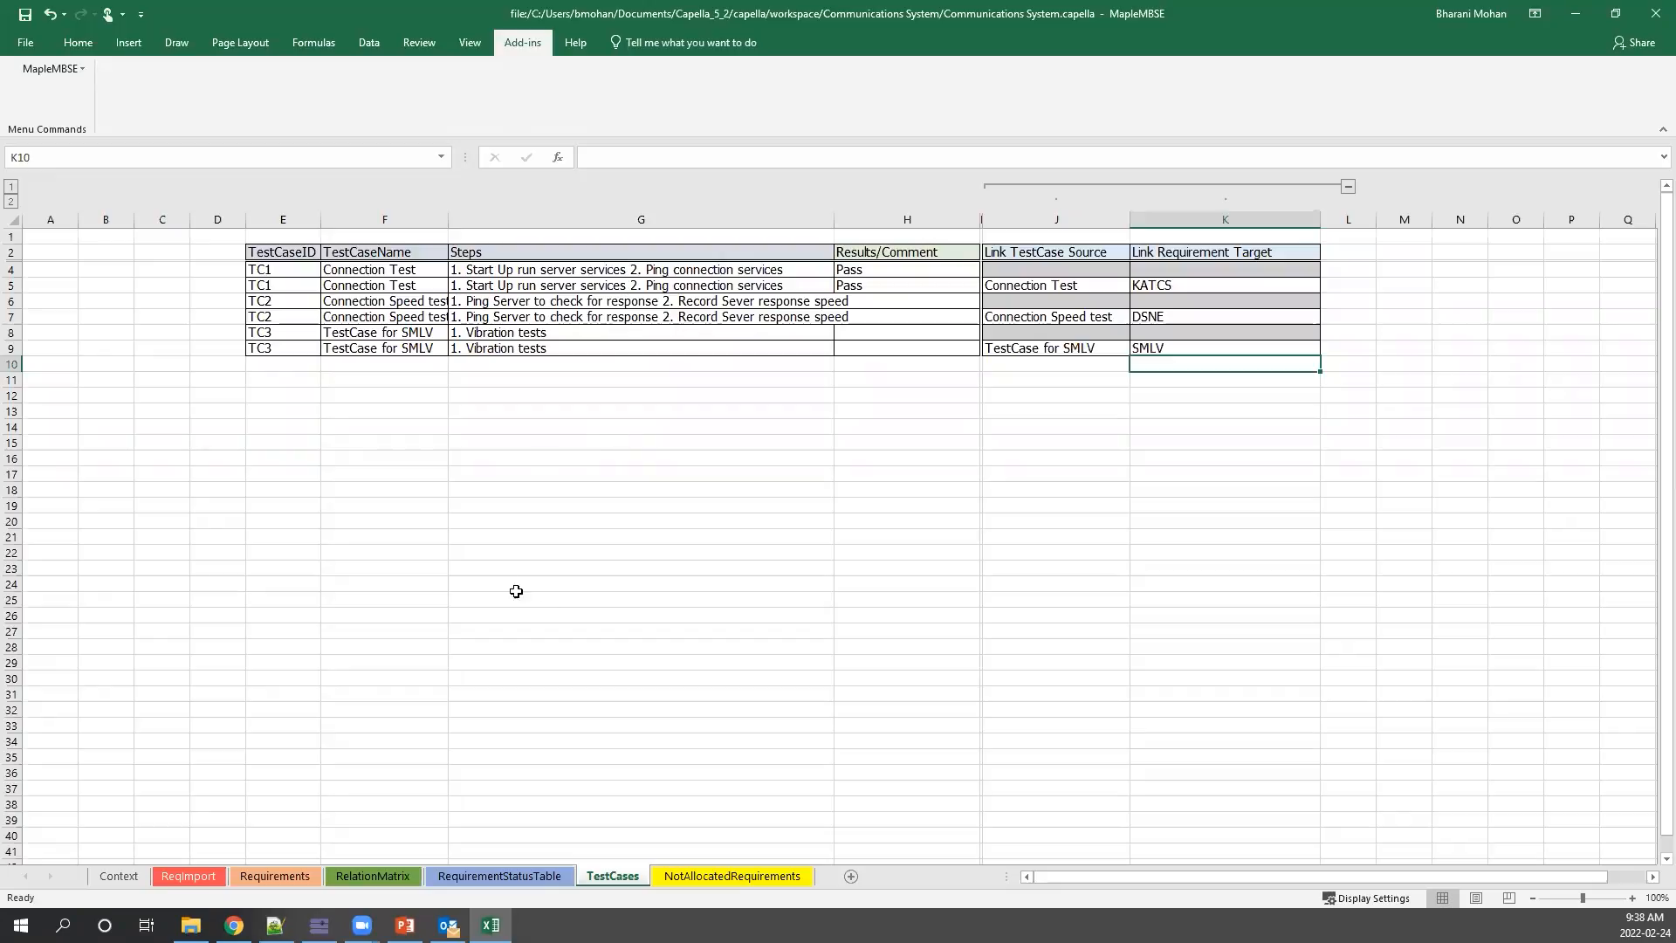
{"action": "left_click", "coordinate": [568, 757]}
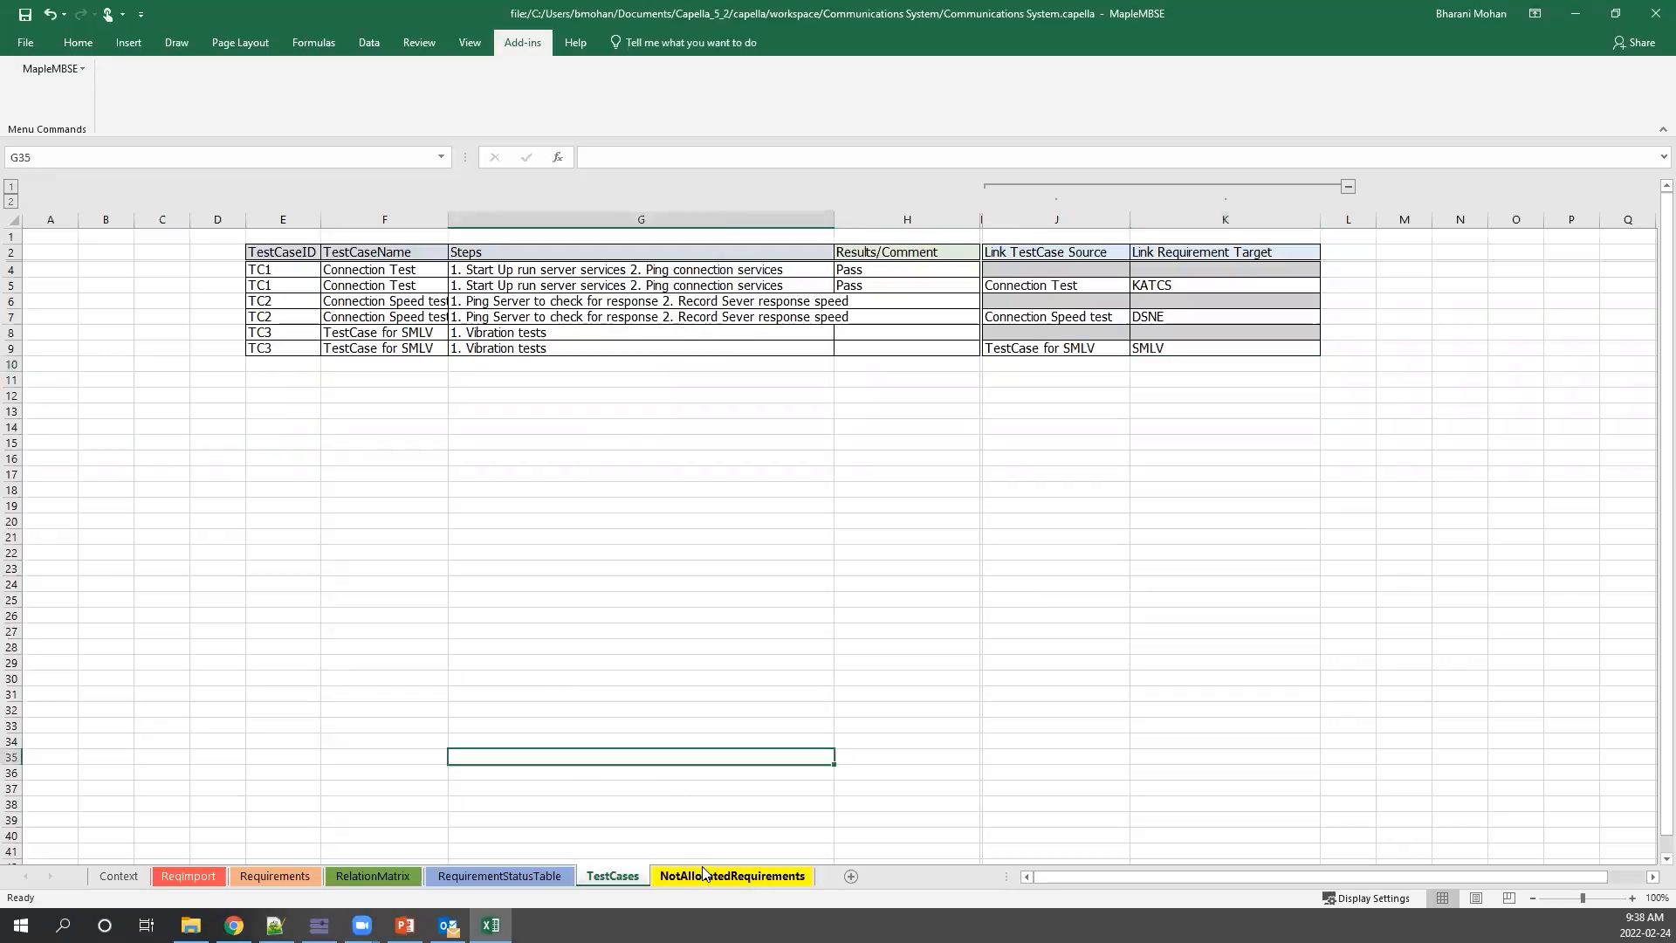
{"action": "left_click", "coordinate": [703, 876]}
{"action": "left_click_drag", "start_coordinate": [232, 236], "coordinate": [725, 651]}
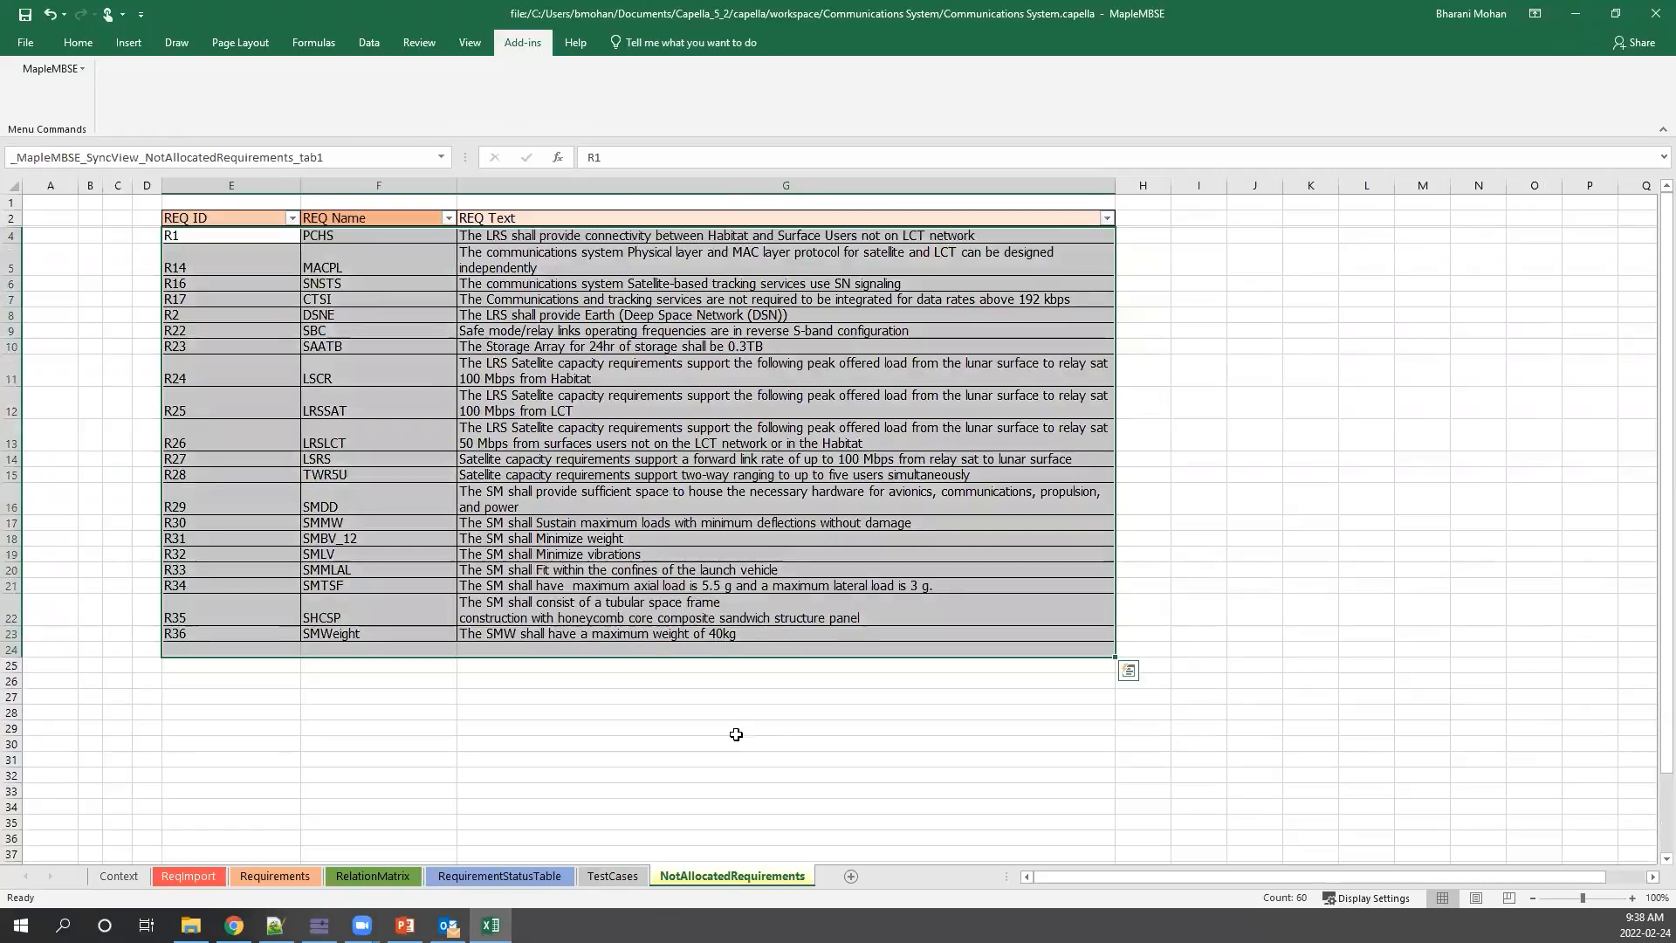
{"action": "left_click", "coordinate": [731, 711]}
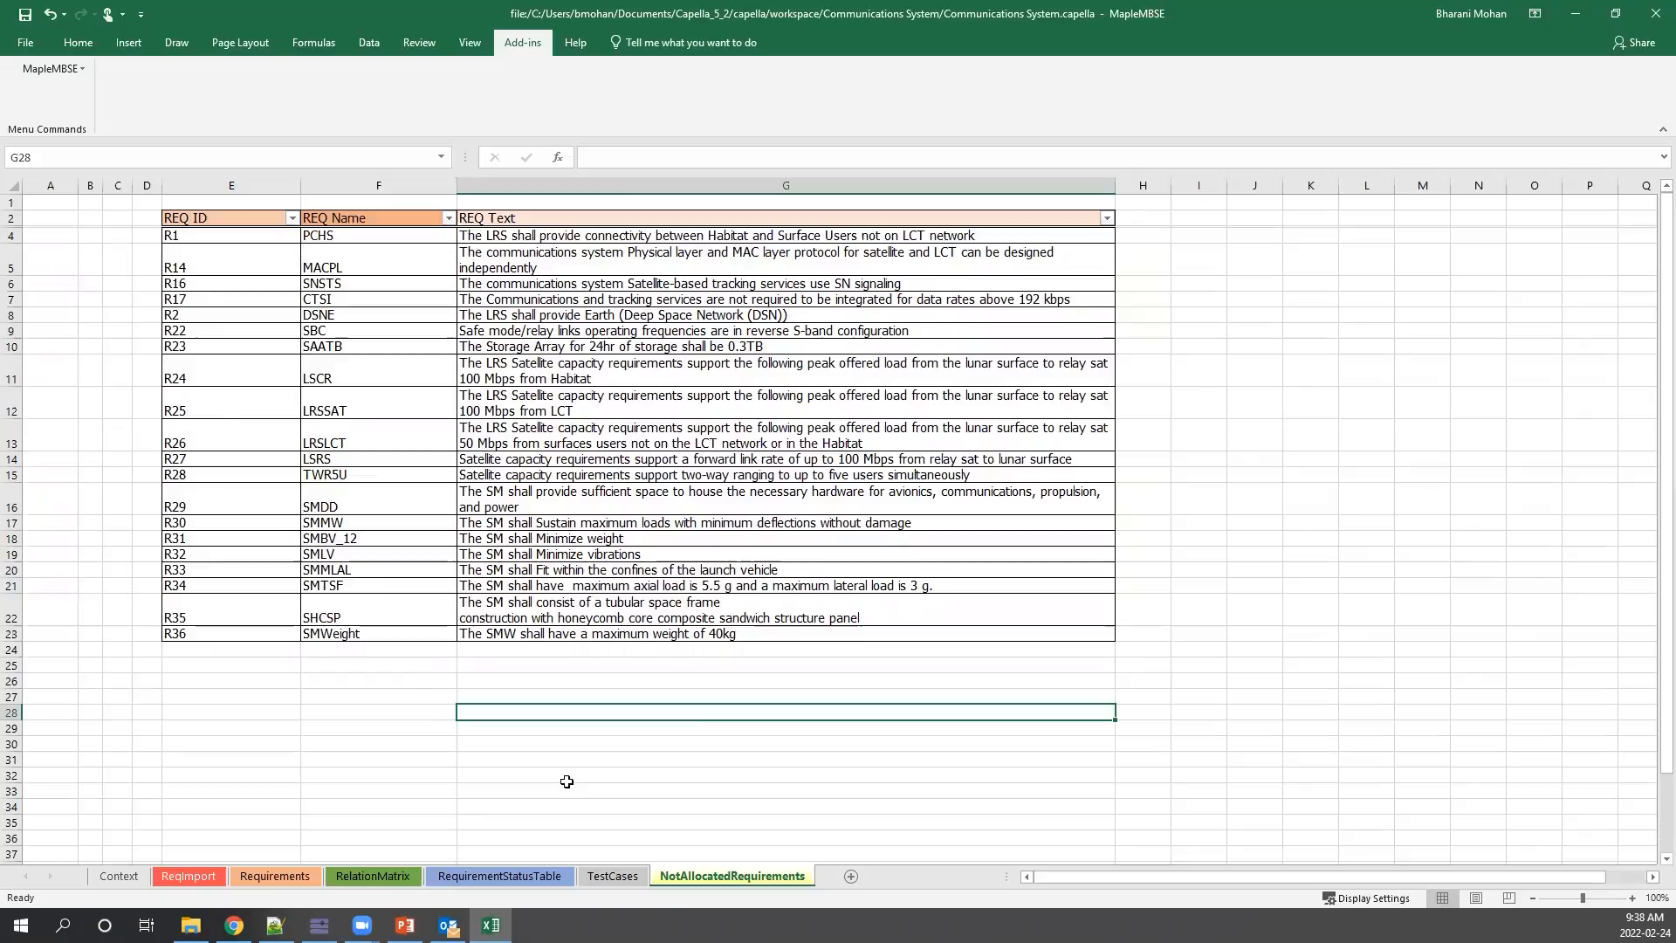
{"action": "left_click_drag", "start_coordinate": [221, 239], "coordinate": [603, 626]}
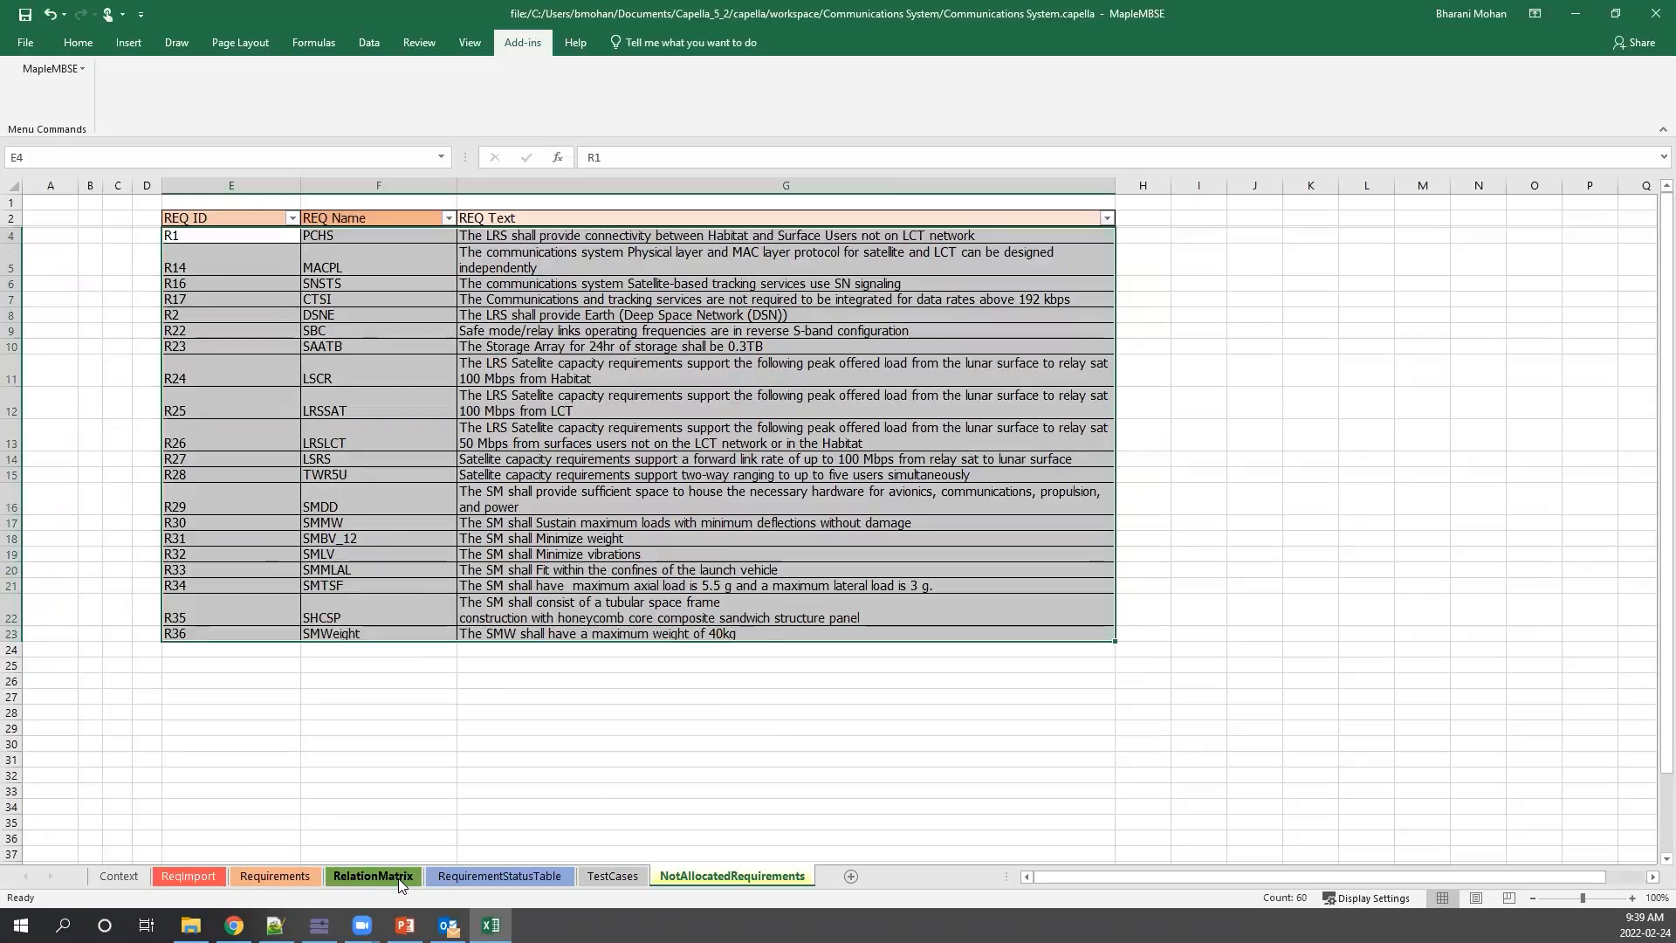
Compare the NotAllocatedRequirements sheet with the Requirements and RelationMatrix sheets, checking the SMLV requirement.
{"action": "left_click", "coordinate": [275, 876]}
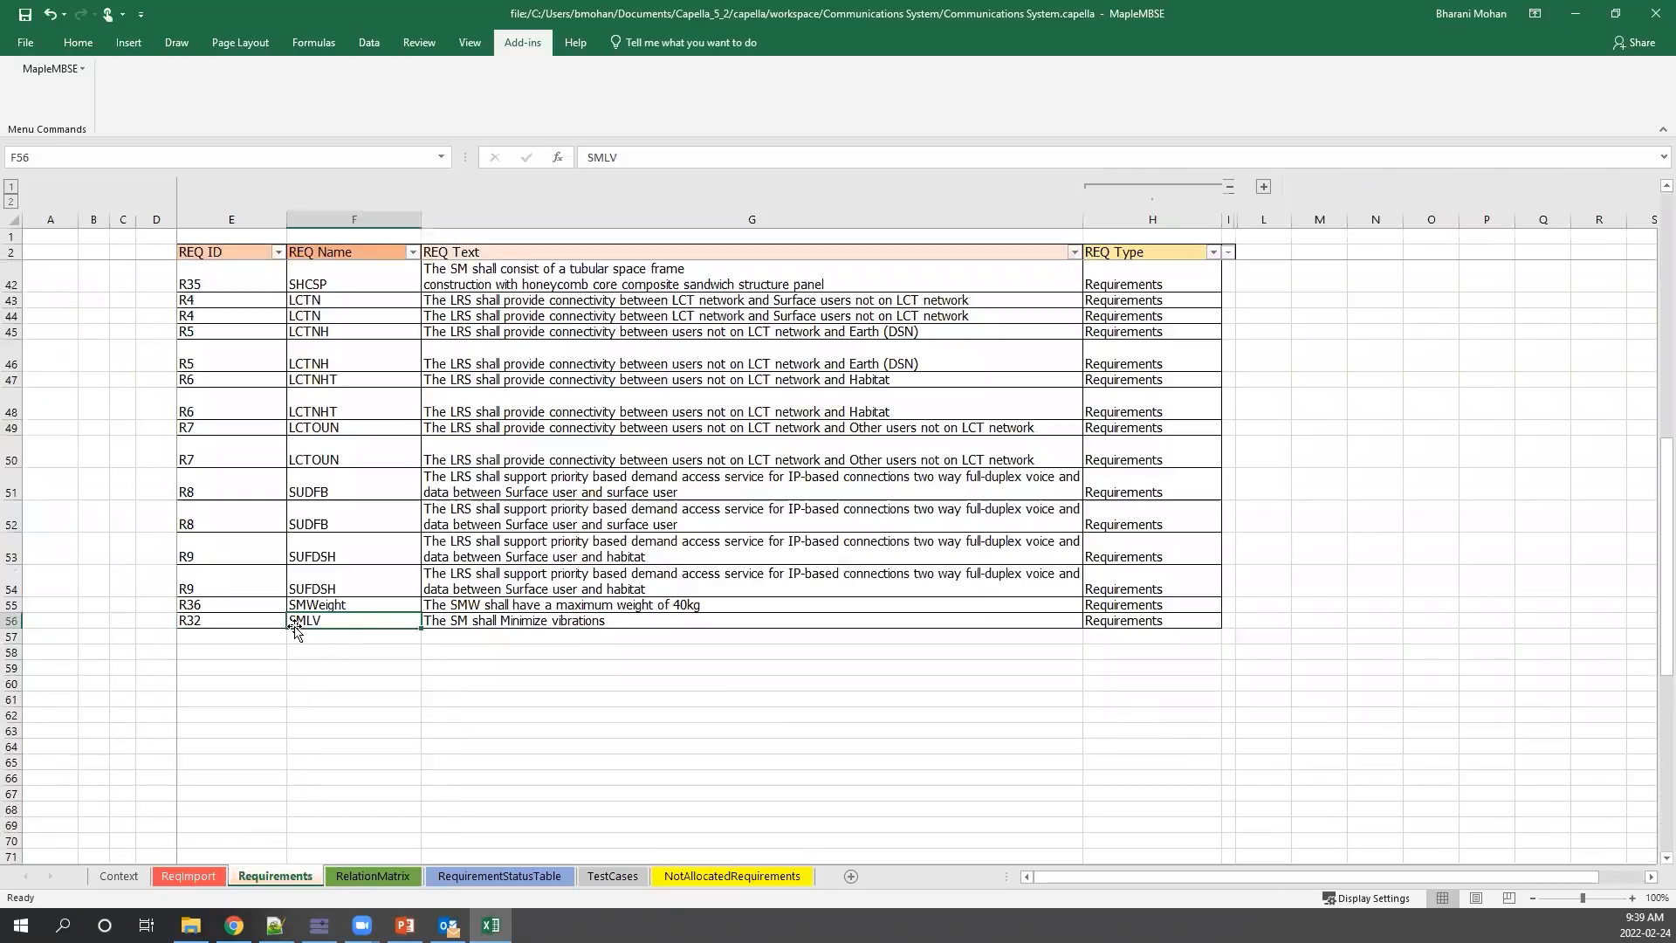
{"action": "left_click", "coordinate": [717, 880]}
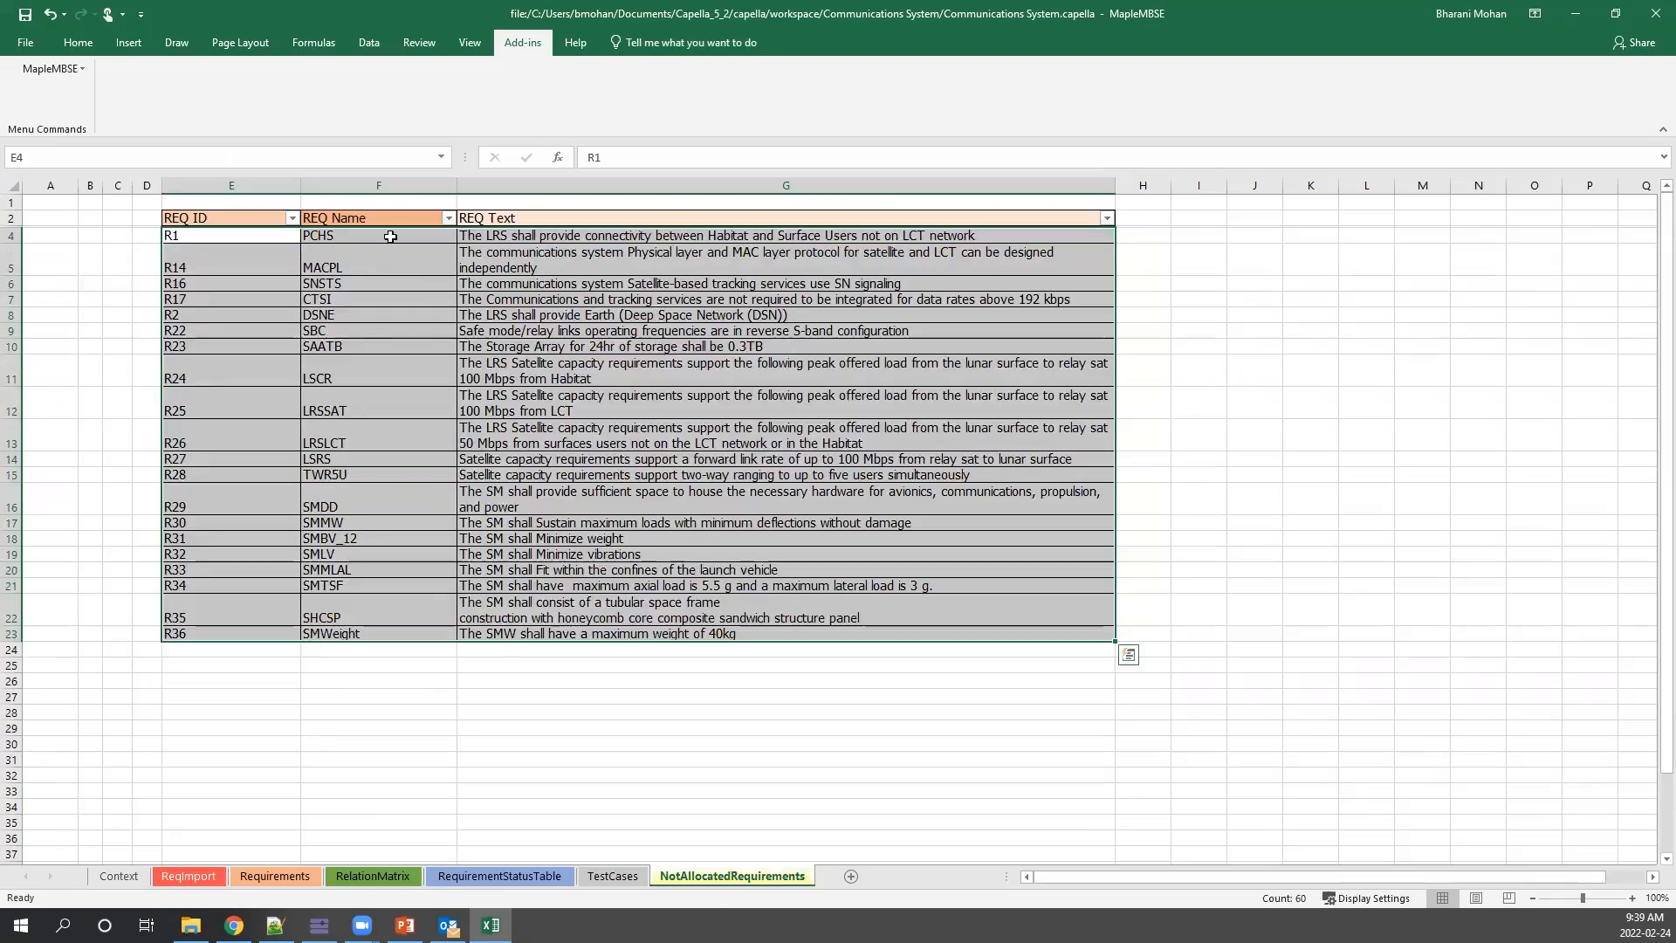
{"action": "scroll", "coordinate": [450, 768], "scroll_direction": "down", "scroll_amount": 5}
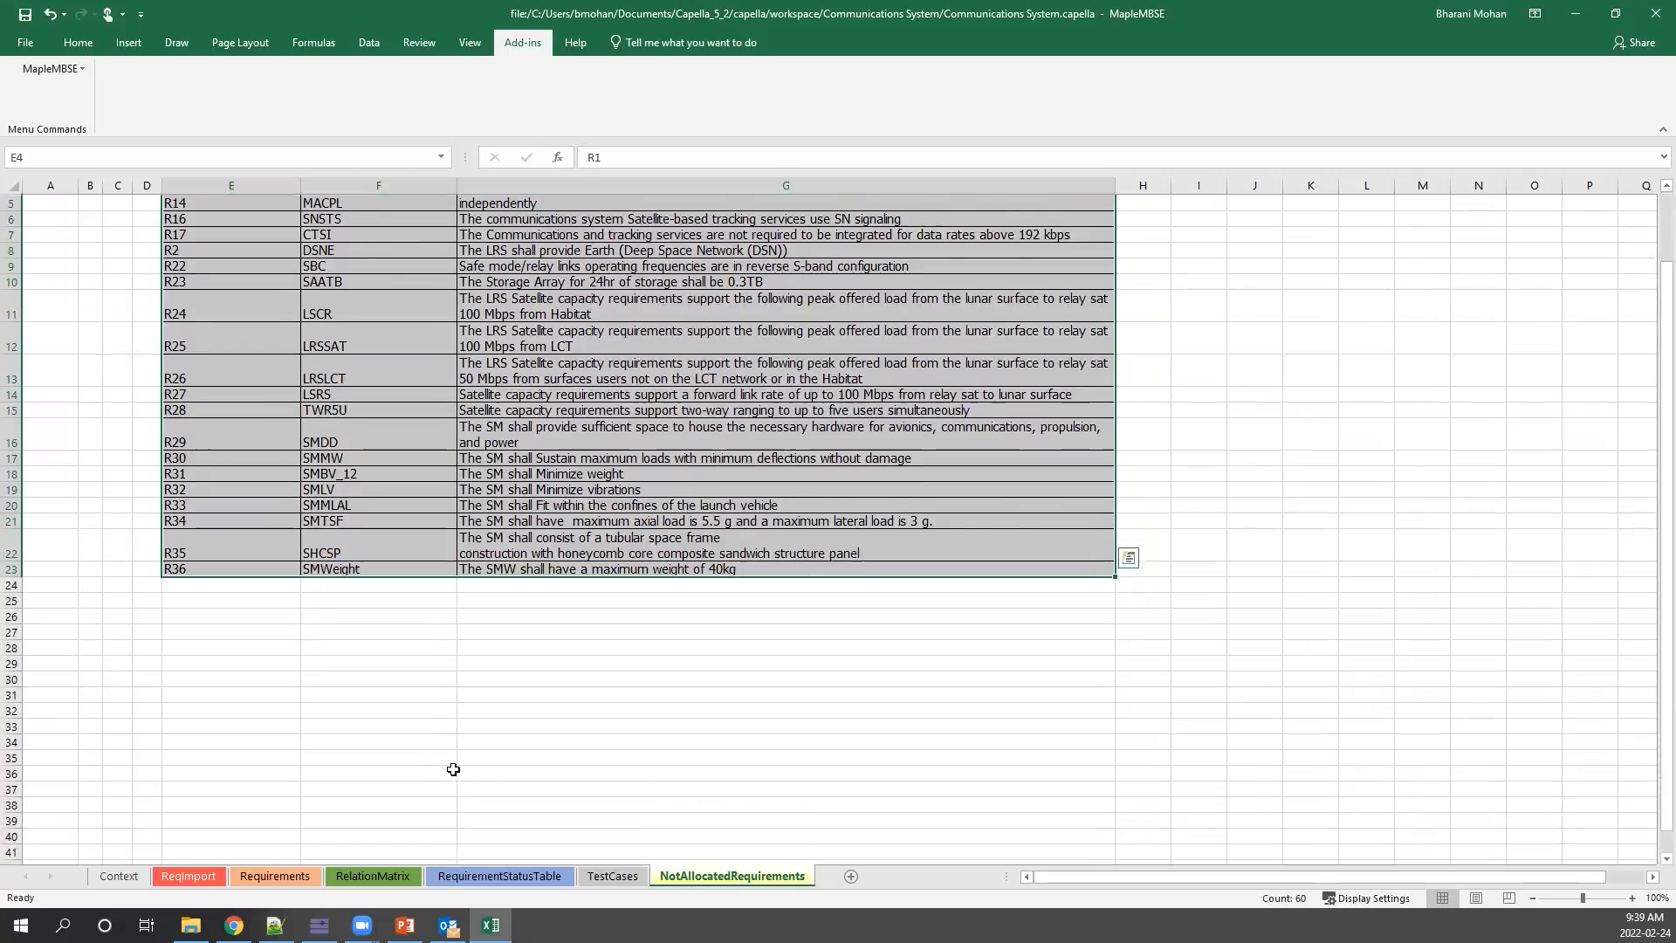
{"action": "scroll", "coordinate": [469, 764], "scroll_direction": "up", "scroll_amount": 5}
{"action": "left_click", "coordinate": [275, 876]}
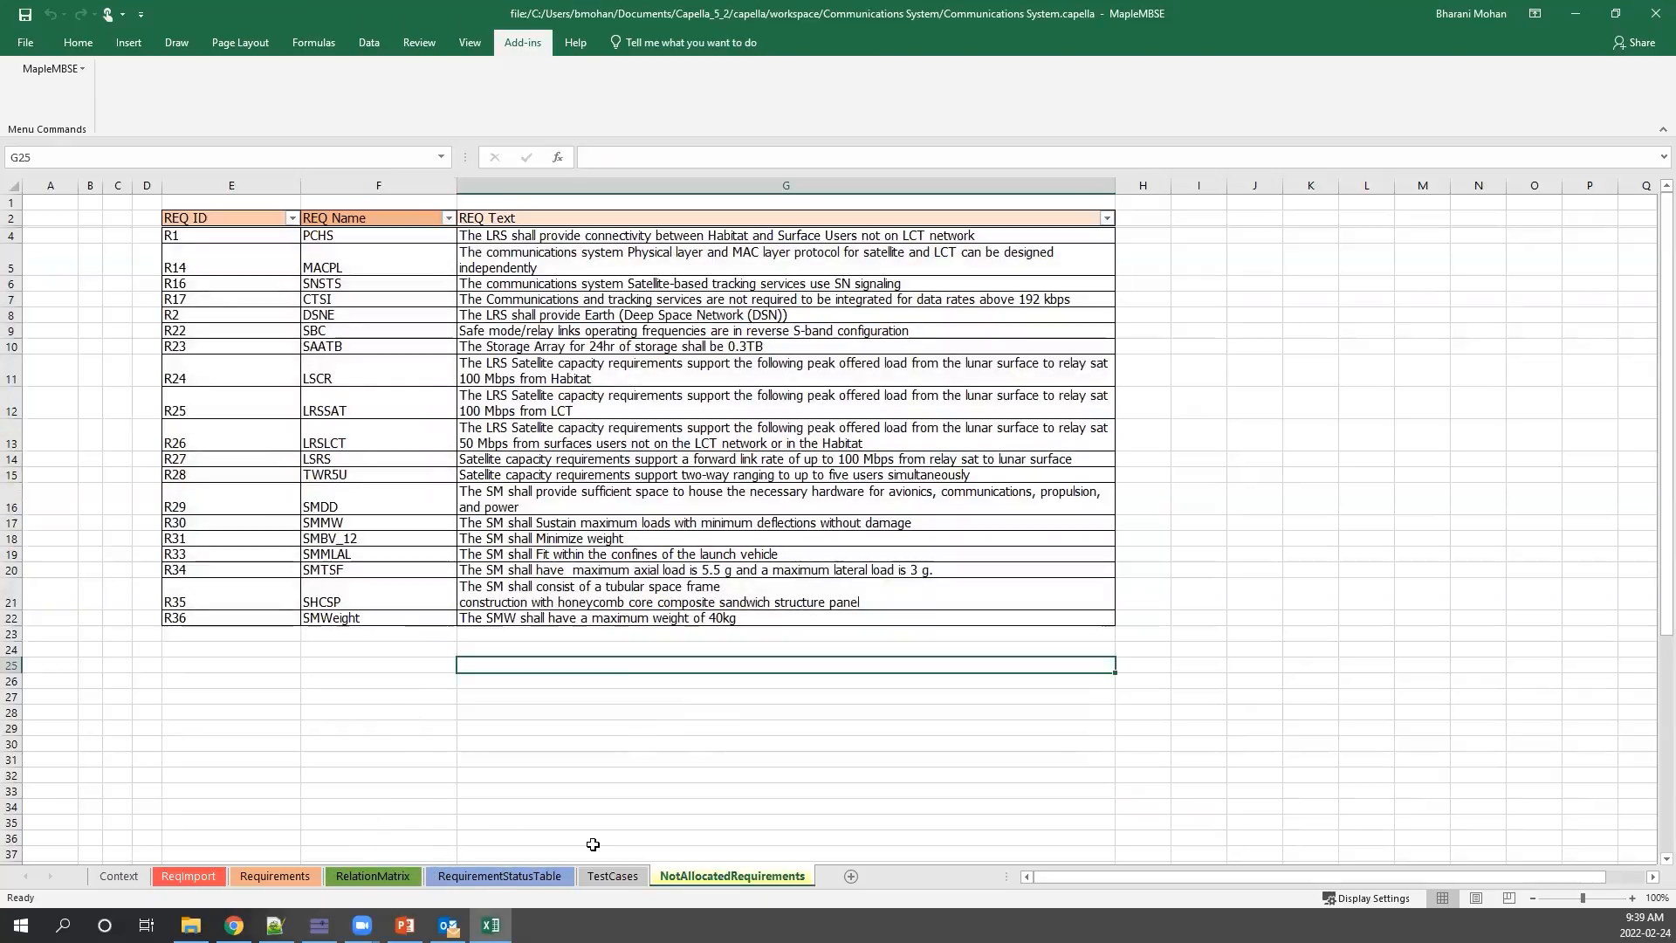
{"action": "left_click", "coordinate": [613, 875]}
{"action": "left_click", "coordinate": [266, 873]}
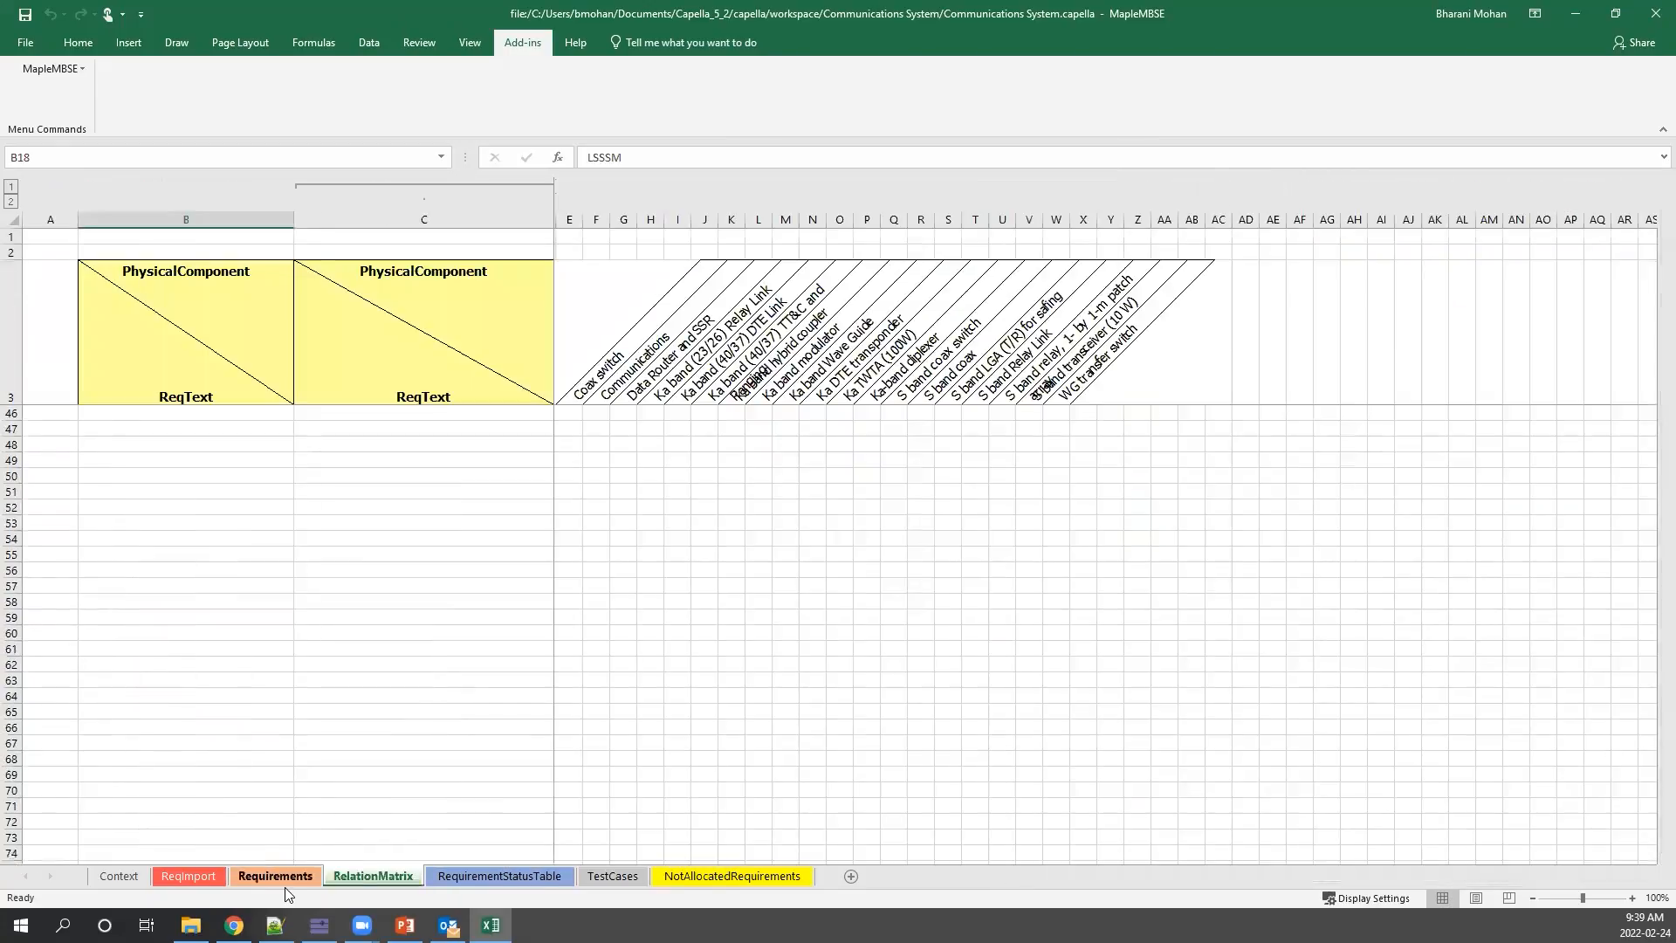
{"action": "left_click", "coordinate": [714, 876]}
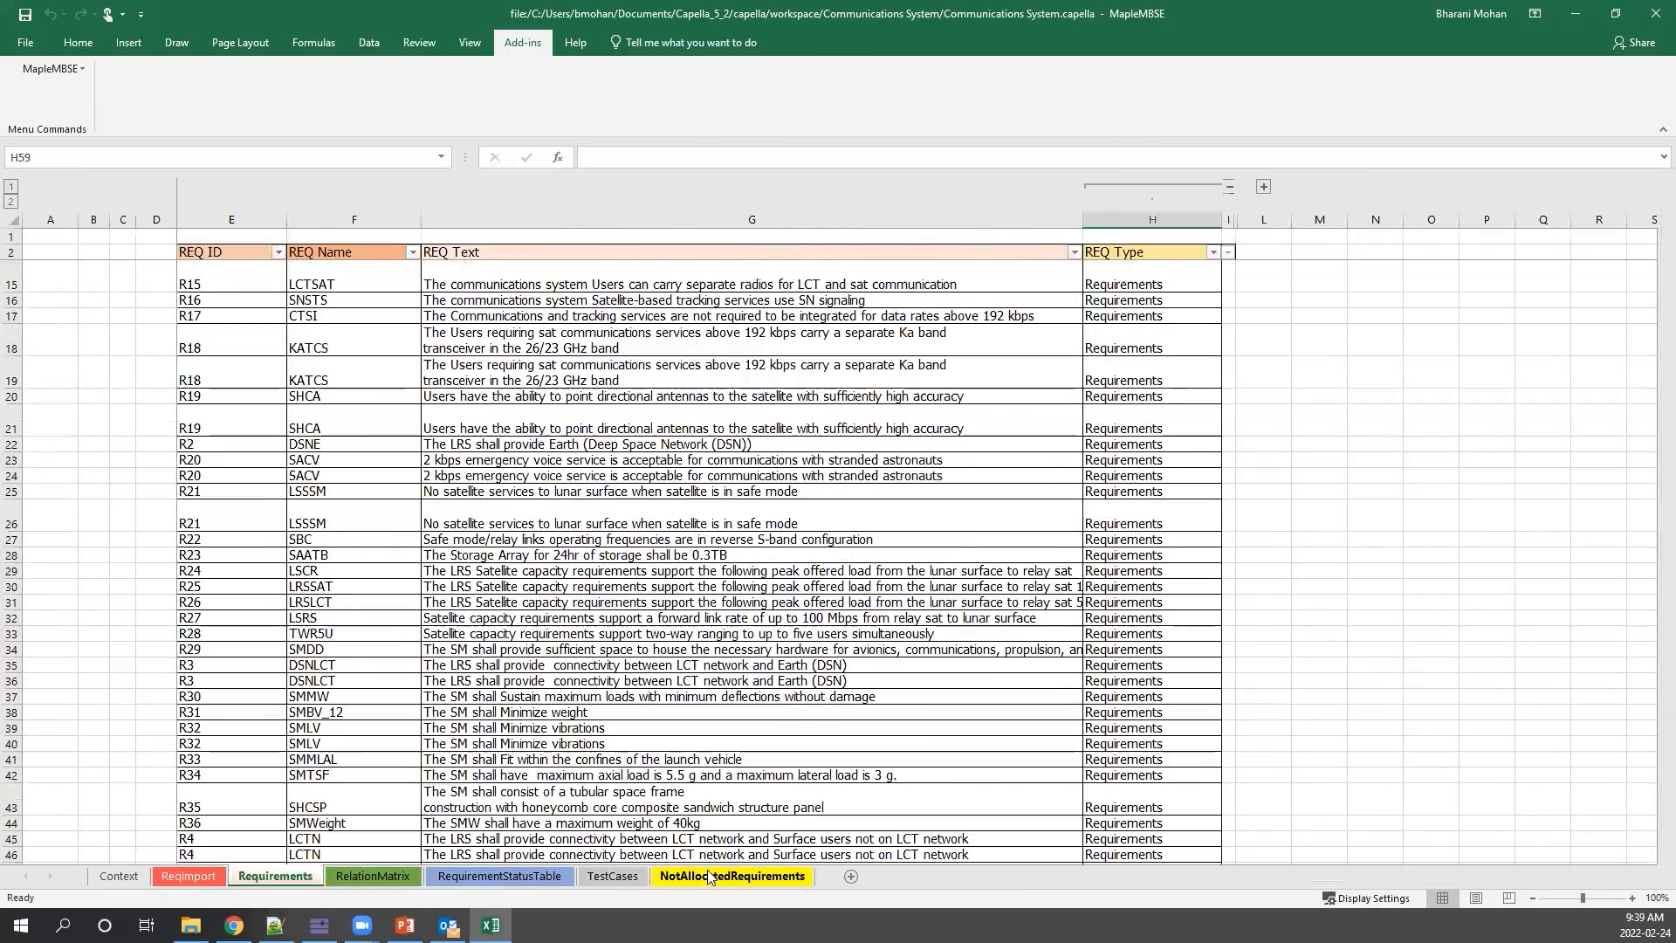
Switch to Capella and narrow the Project Explorer to enlarge the [PAB] Structure diagram.
{"action": "left_click", "coordinate": [53, 68]}
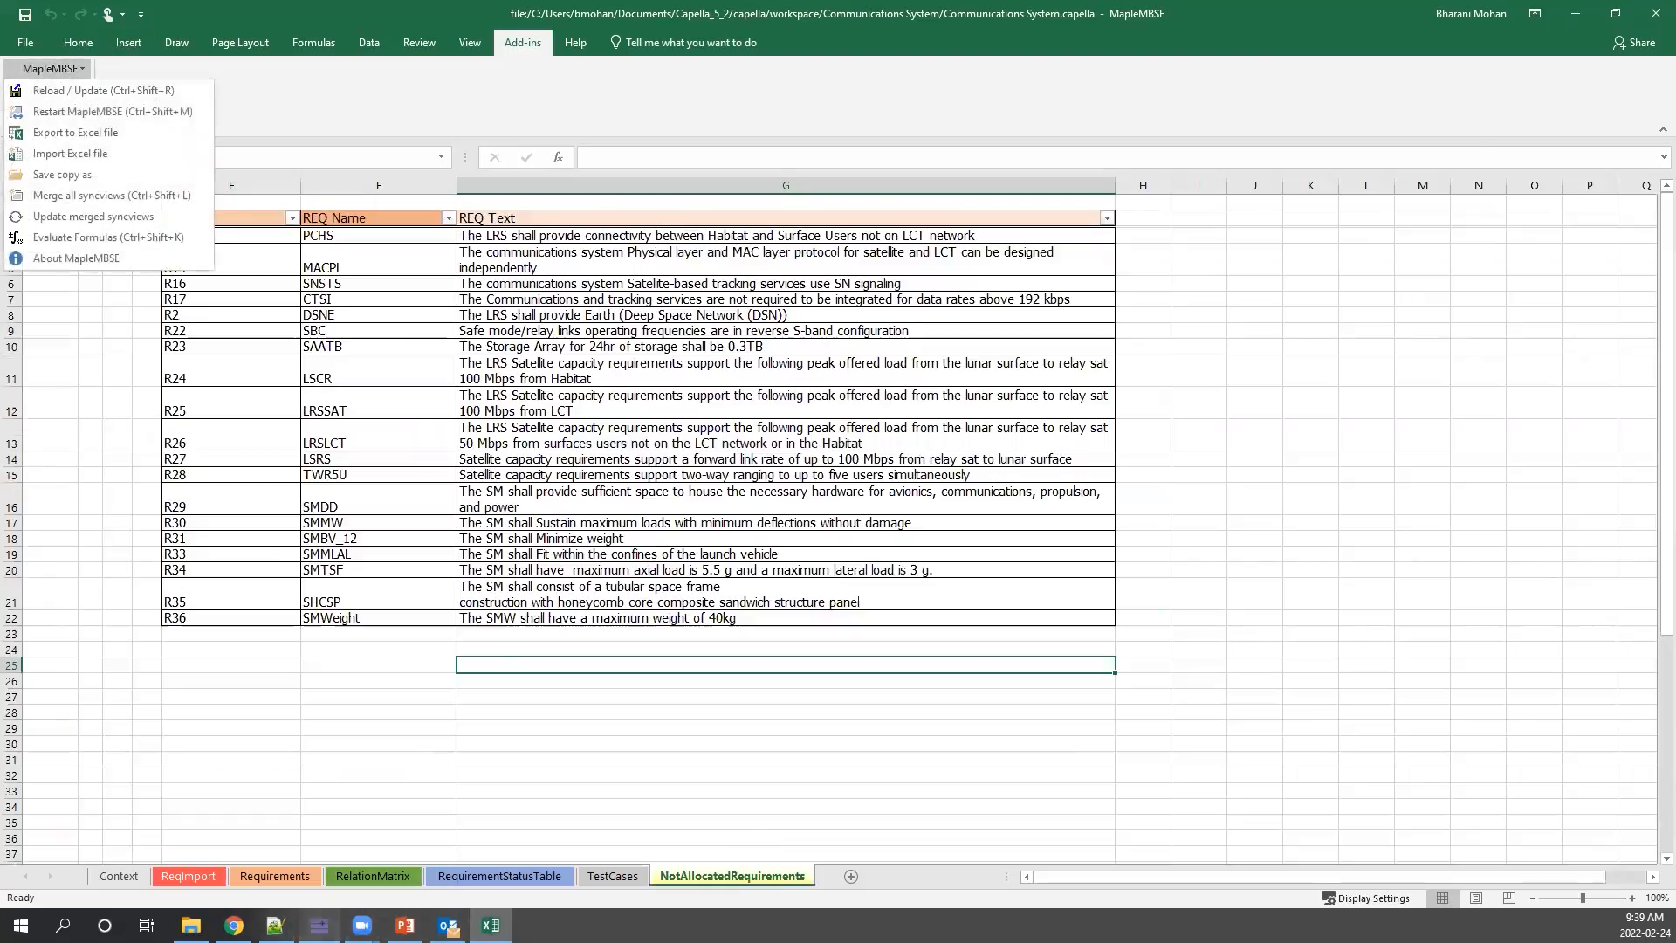
{"action": "left_click", "coordinate": [319, 926]}
{"action": "left_click", "coordinate": [651, 345]}
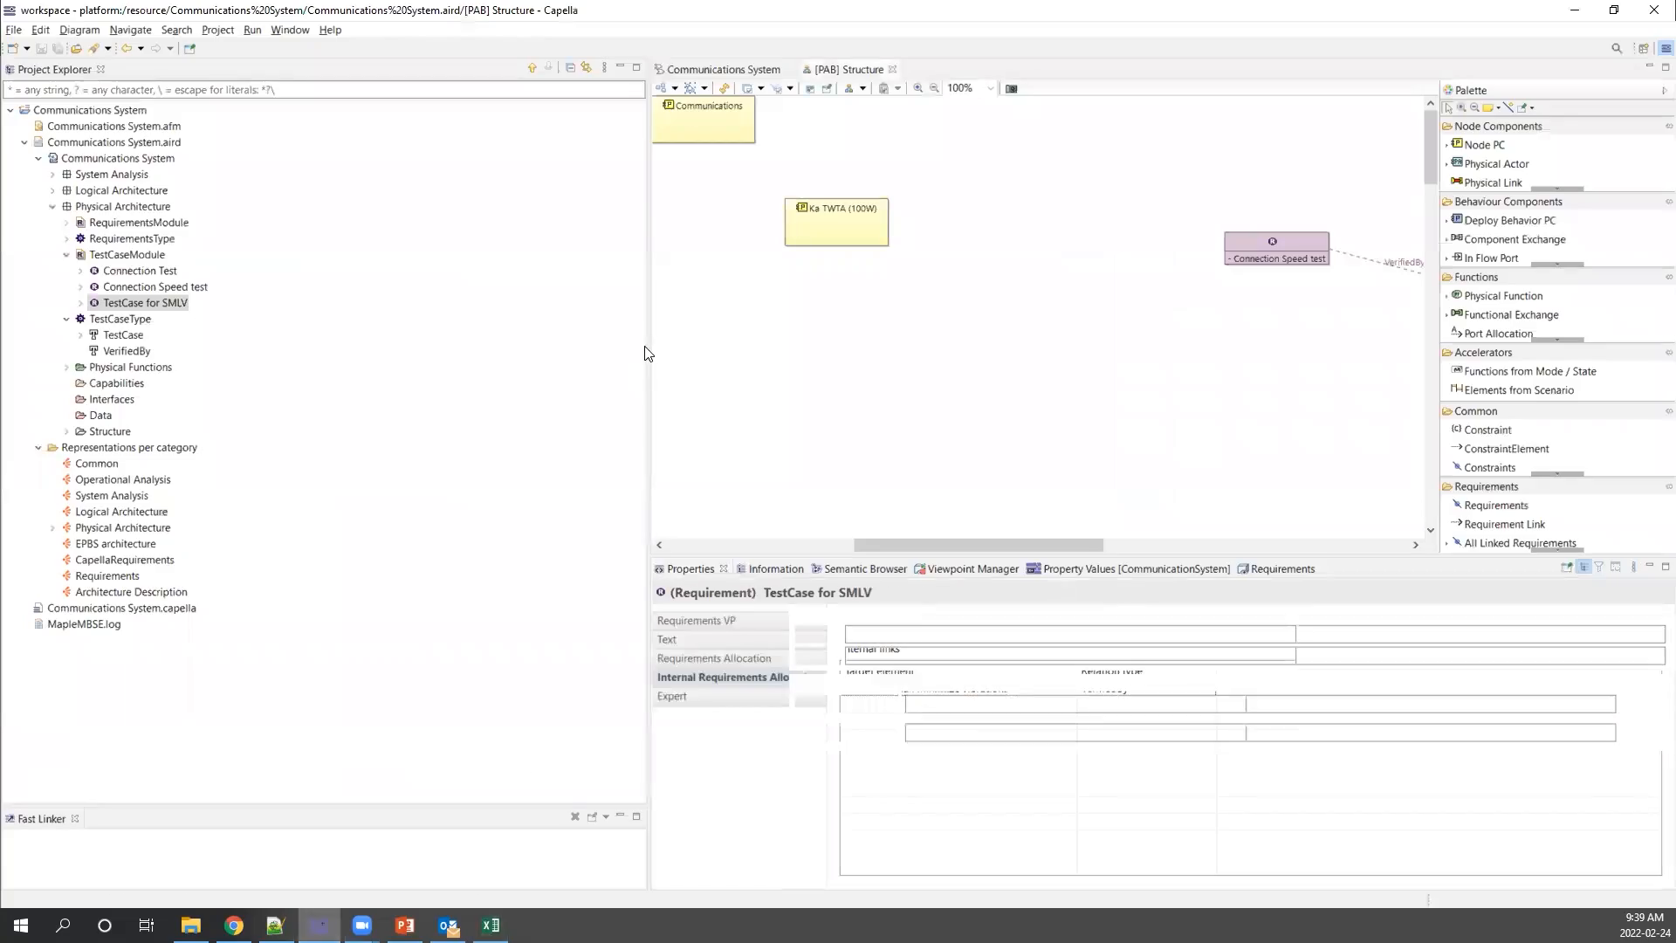
{"action": "left_click_drag", "start_coordinate": [647, 341], "coordinate": [285, 358]}
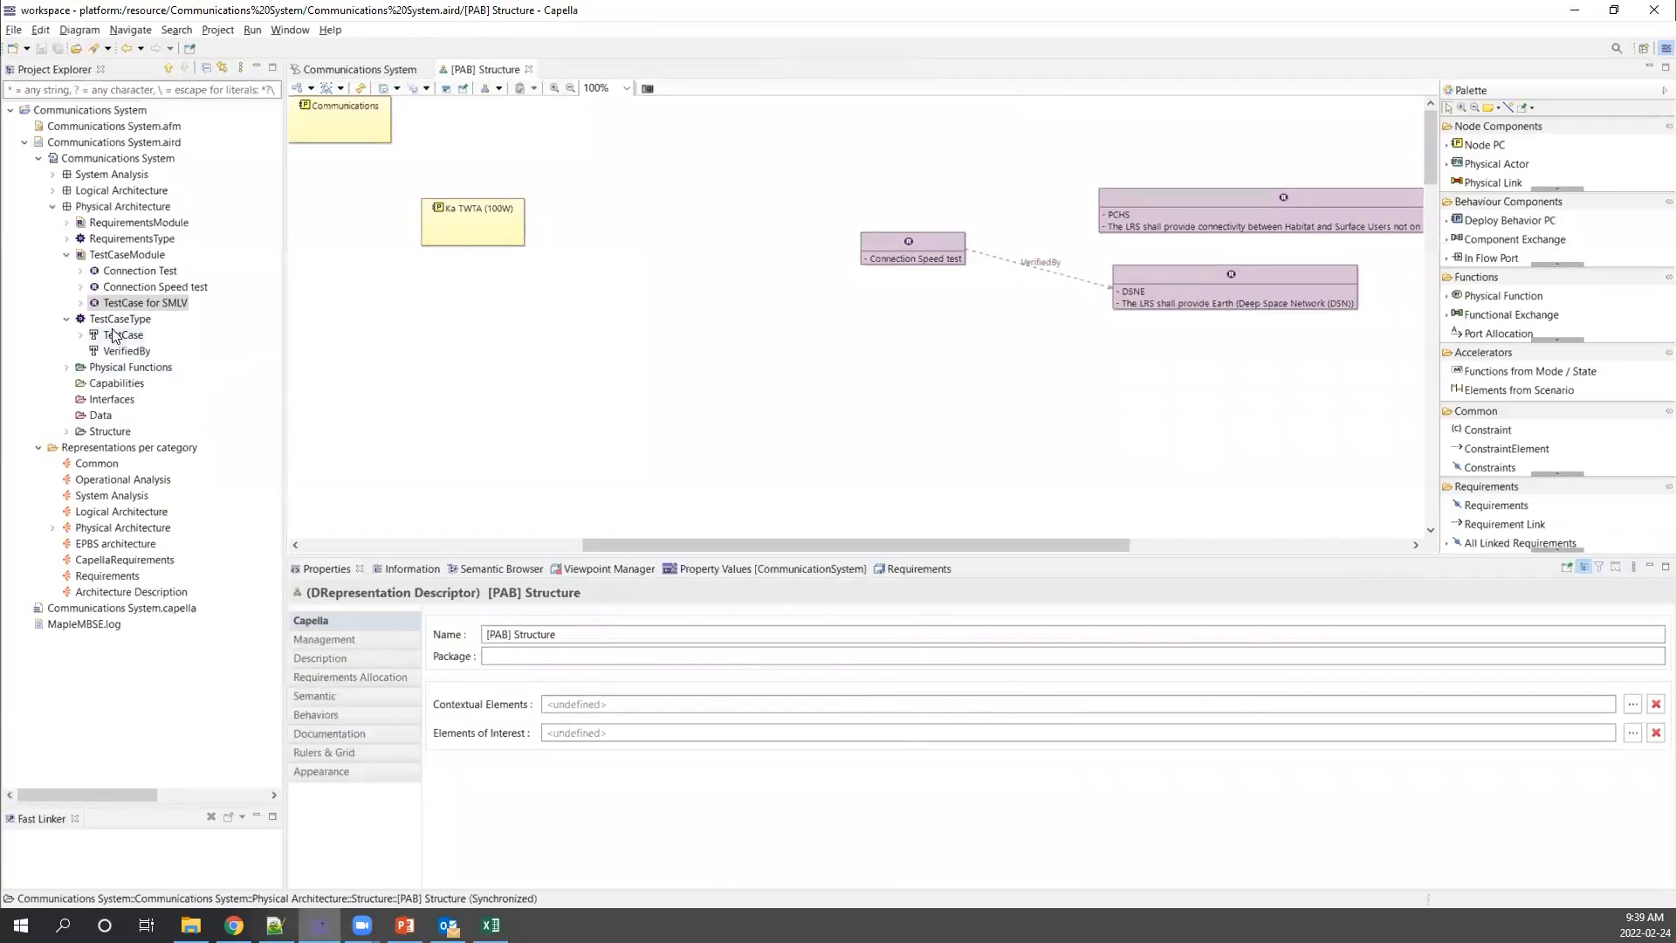
Show the requirement "The SM shall Minimize vibrations" and TestCase for SMLV in the [PAB] Structure diagram.
{"action": "scroll", "coordinate": [588, 334], "scroll_direction": "down", "scroll_amount": 10}
{"action": "scroll", "coordinate": [588, 333], "scroll_direction": "down", "scroll_amount": 10}
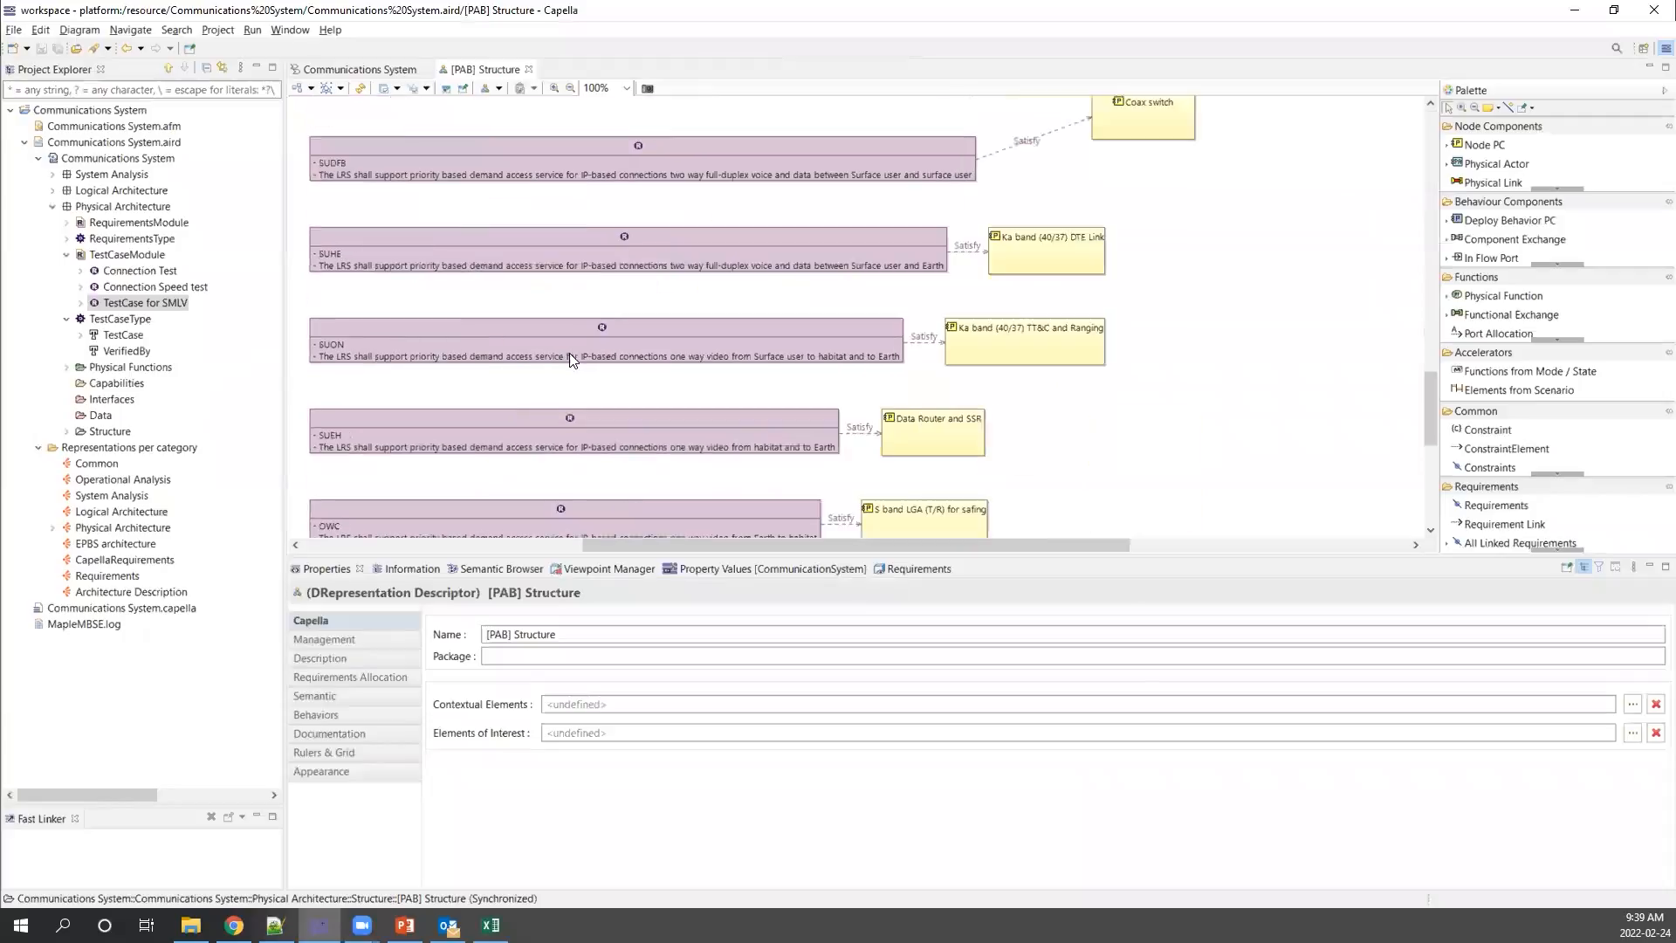
{"action": "left_click", "coordinate": [1488, 505]}
{"action": "left_click", "coordinate": [1072, 265]}
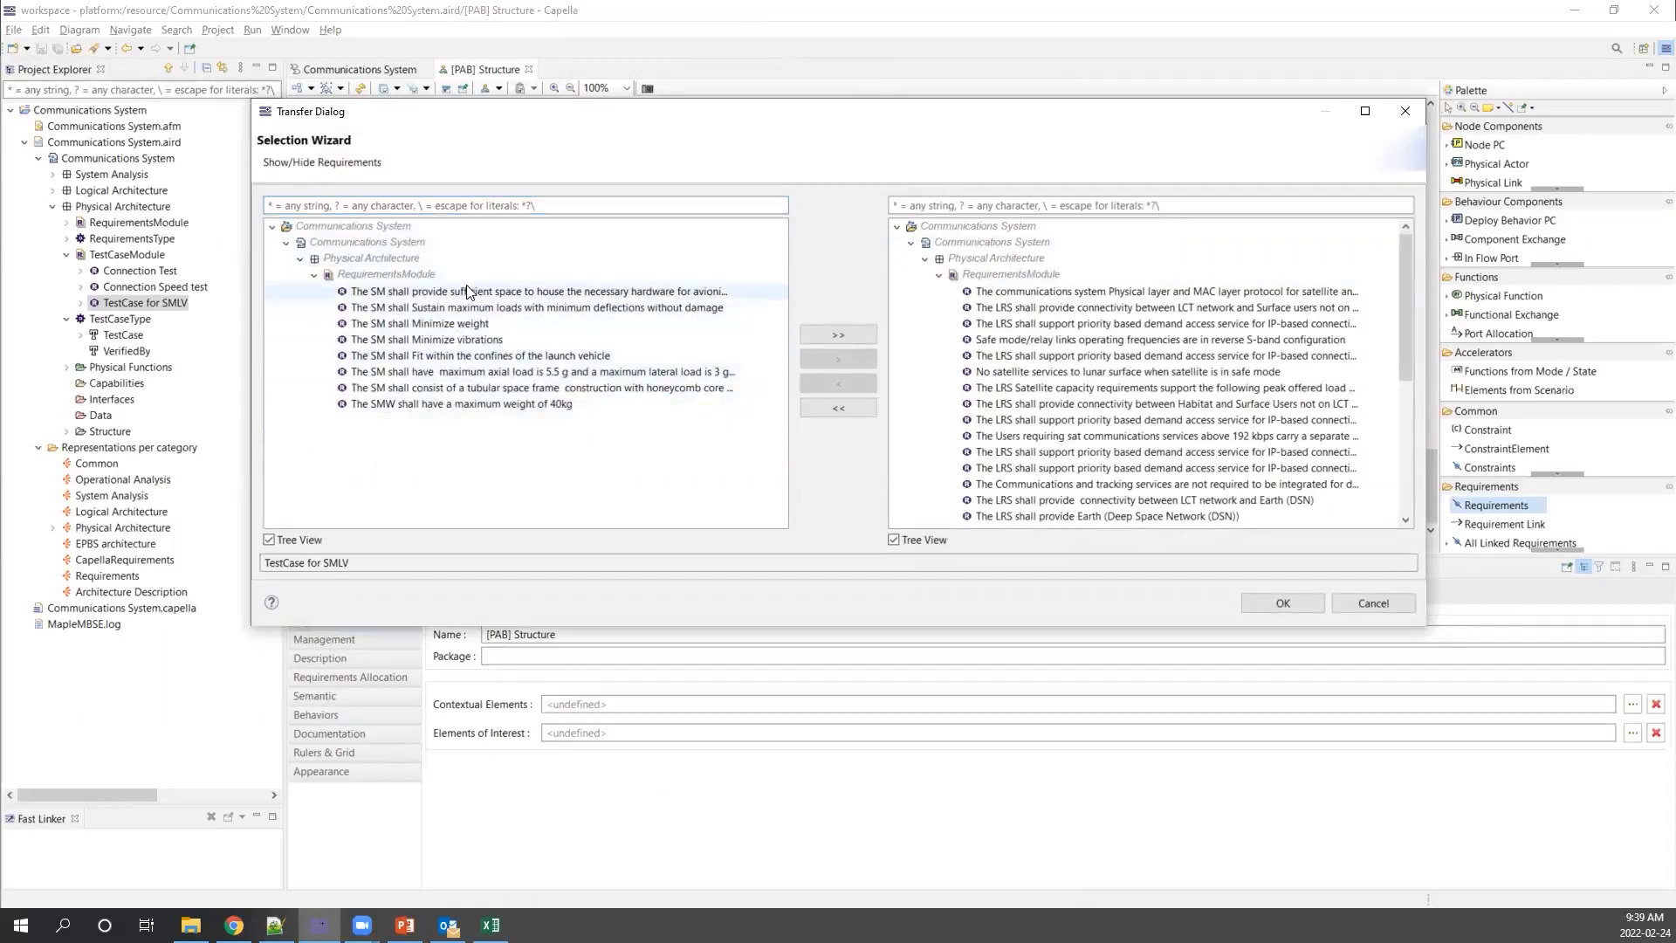
{"action": "double_click", "coordinate": [465, 338]}
{"action": "left_click", "coordinate": [1270, 601]}
Move the SMLV requirement and TestCase for SMLV into empty diagram space, with the test case above the requirement.
{"action": "left_click_drag", "start_coordinate": [997, 550], "coordinate": [1276, 550]}
{"action": "left_click", "coordinate": [1114, 337]}
{"action": "left_click_drag", "start_coordinate": [1130, 316], "coordinate": [1148, 546]}
{"action": "left_click_drag", "start_coordinate": [1100, 271], "coordinate": [668, 382]}
{"action": "left_click_drag", "start_coordinate": [1168, 520], "coordinate": [646, 487]}
{"action": "left_click_drag", "start_coordinate": [875, 545], "coordinate": [727, 545]}
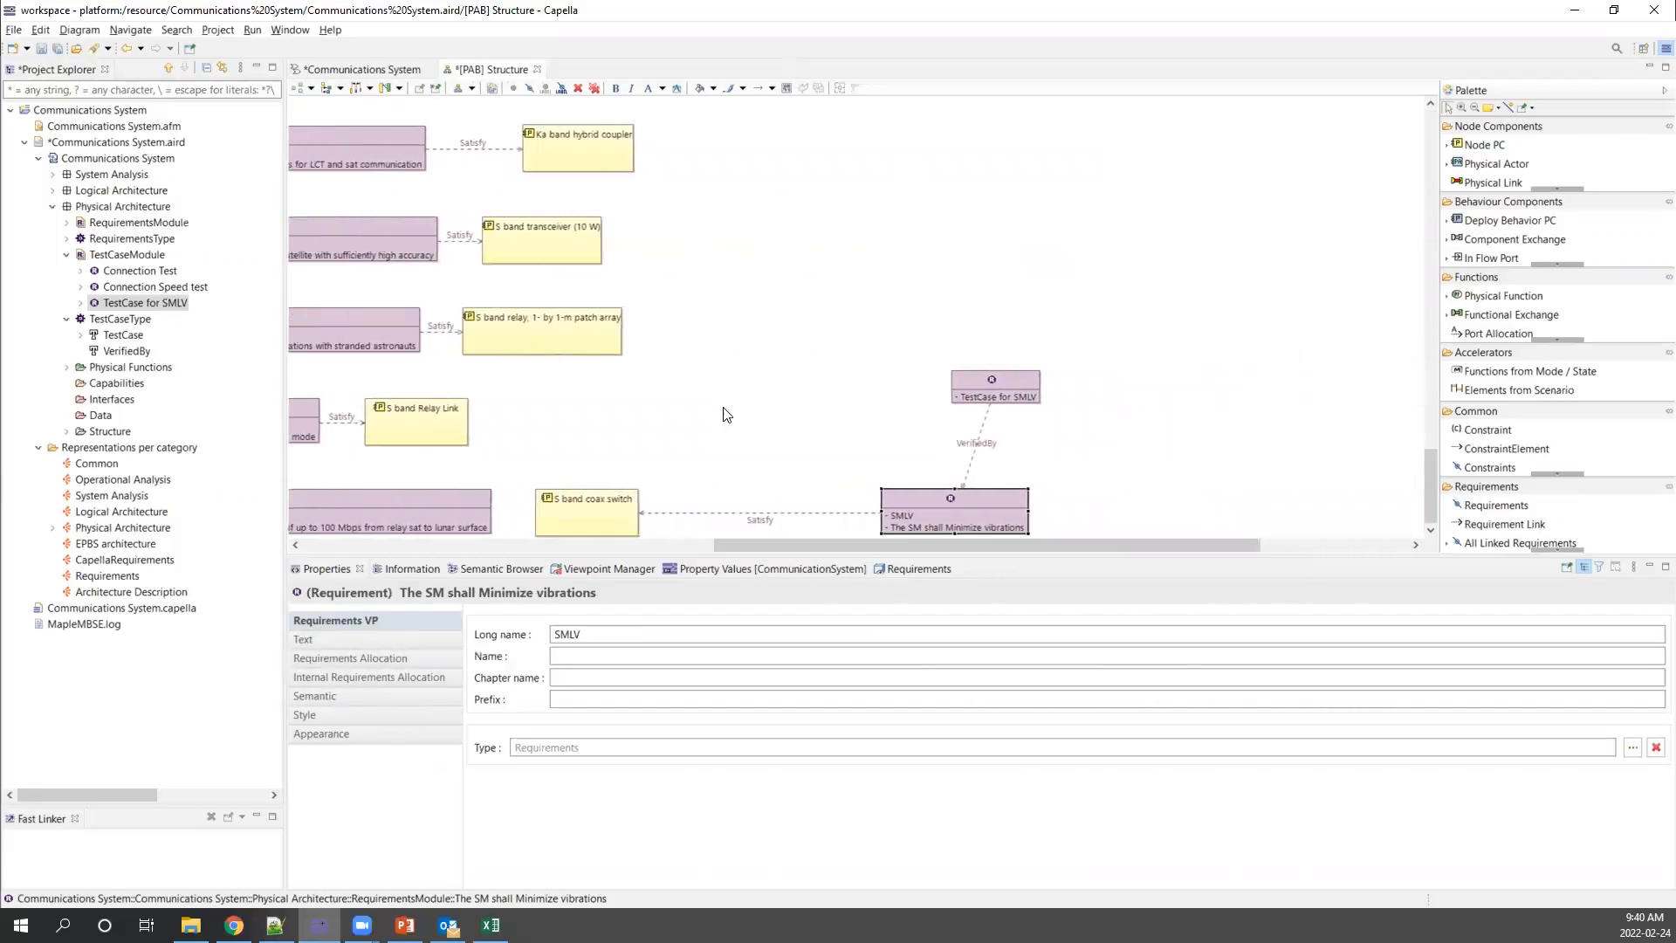
{"action": "left_click_drag", "start_coordinate": [916, 515], "coordinate": [857, 465]}
{"action": "left_click_drag", "start_coordinate": [1009, 380], "coordinate": [1098, 329]}
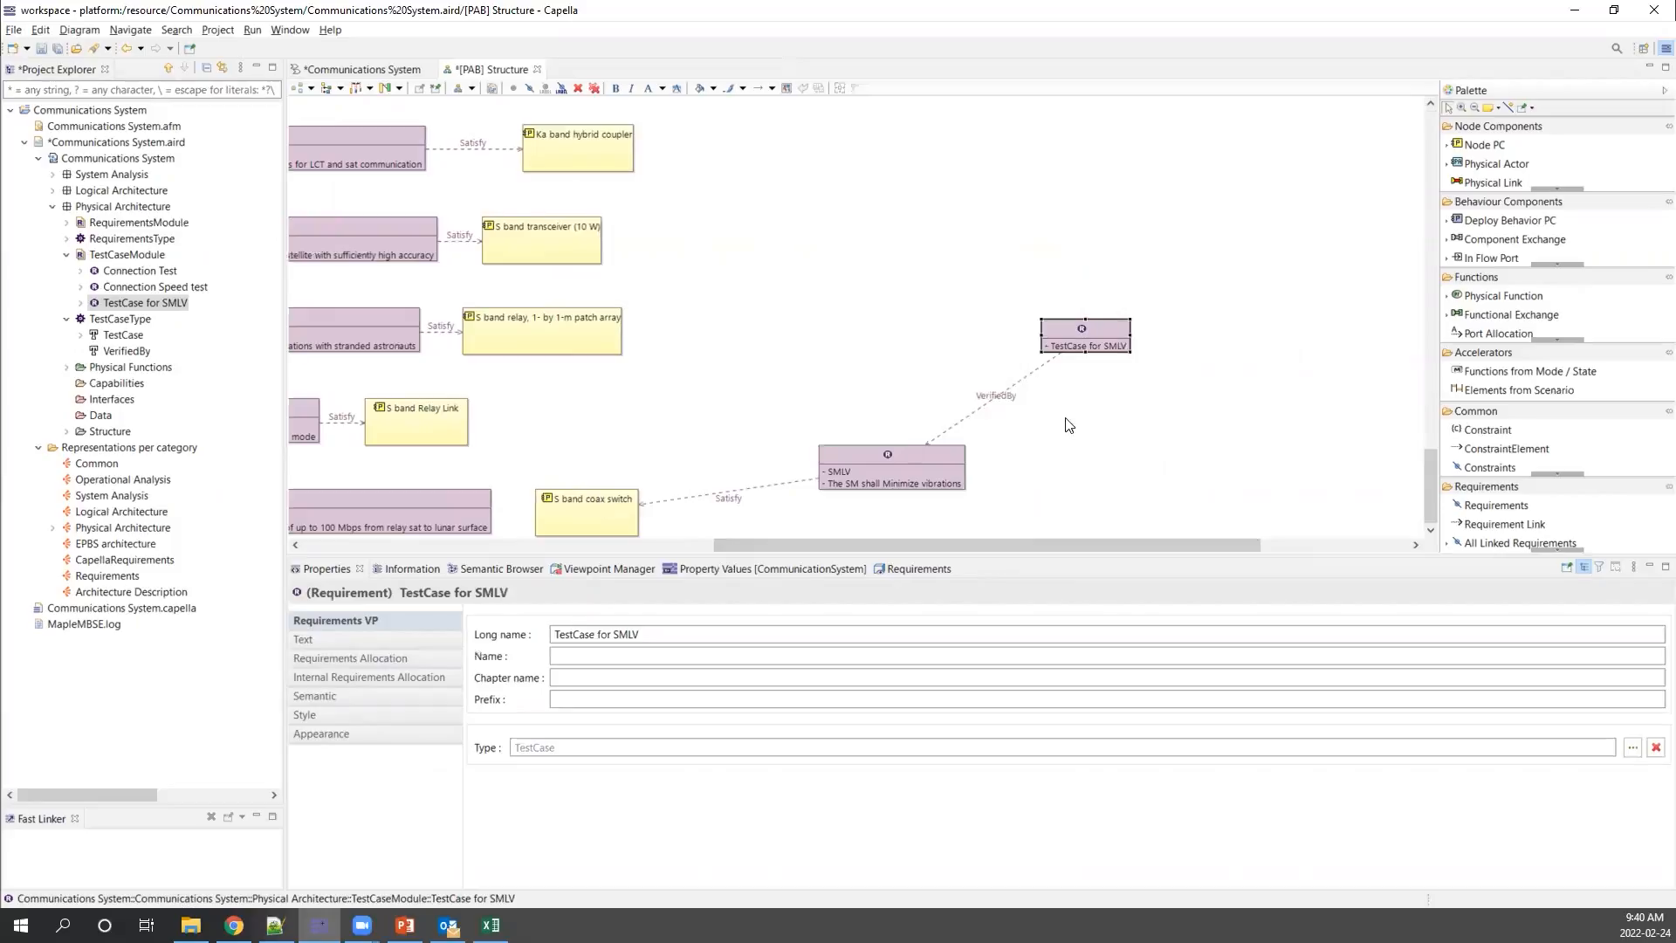
Inspect the linked SMLV elements and move the S band coax switch component just above the SMLV requirement.
{"action": "left_click", "coordinate": [1074, 384]}
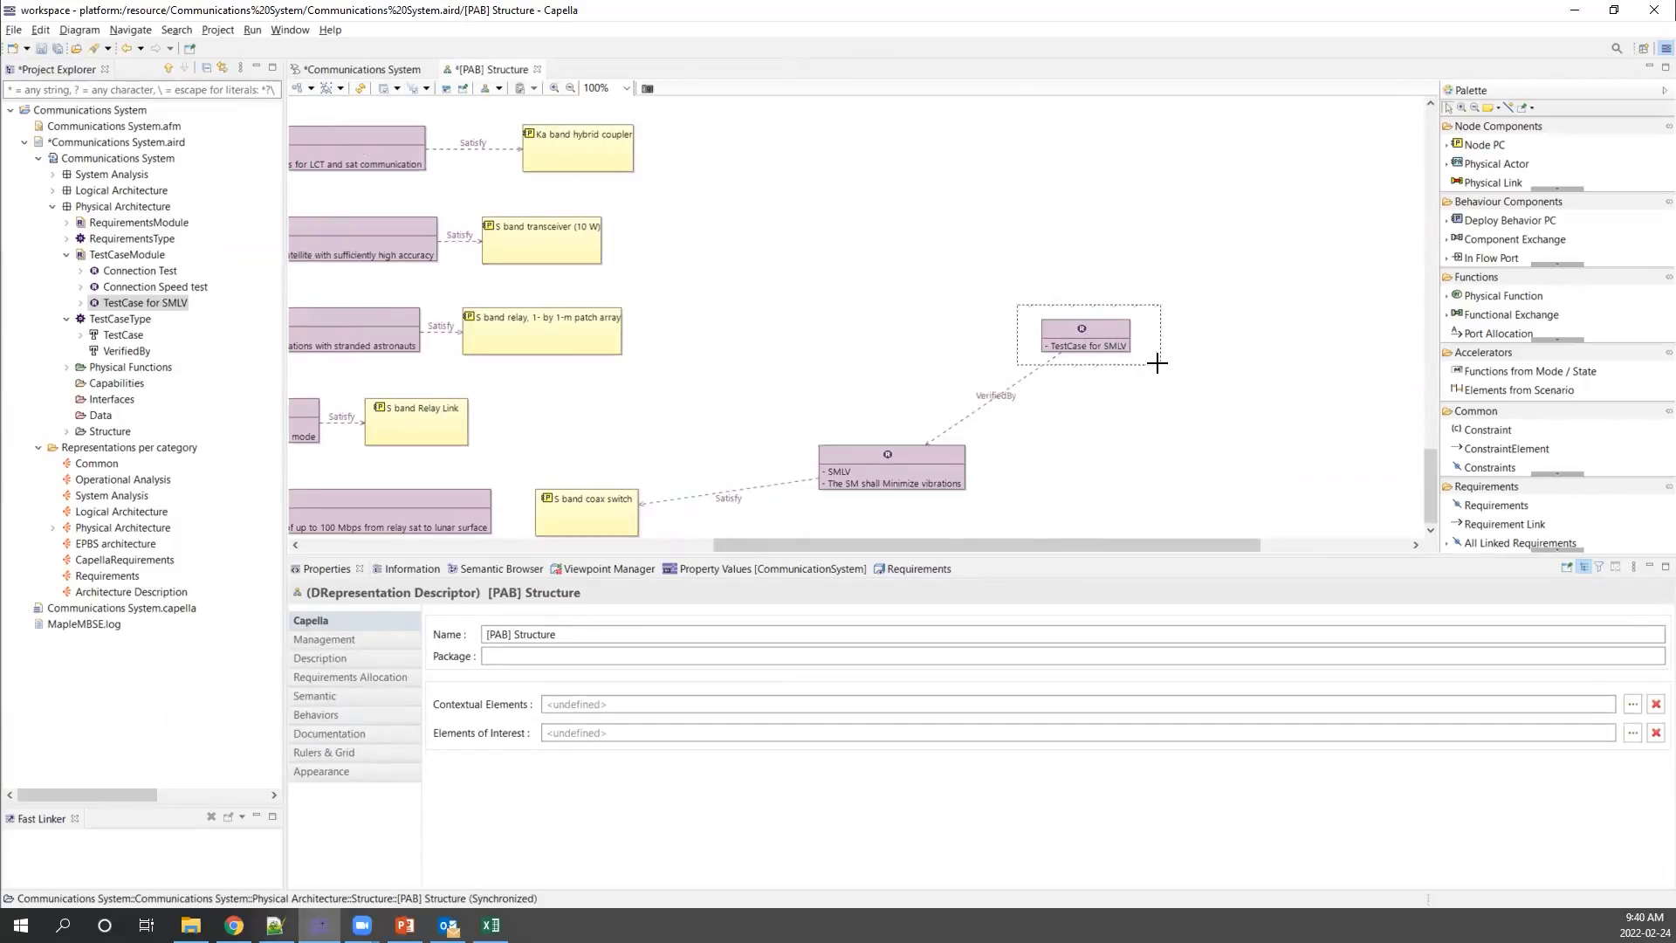
{"action": "left_click", "coordinate": [1098, 348]}
{"action": "left_click", "coordinate": [819, 430]}
{"action": "left_click", "coordinate": [536, 529]}
{"action": "left_click_drag", "start_coordinate": [536, 529], "coordinate": [739, 374]}
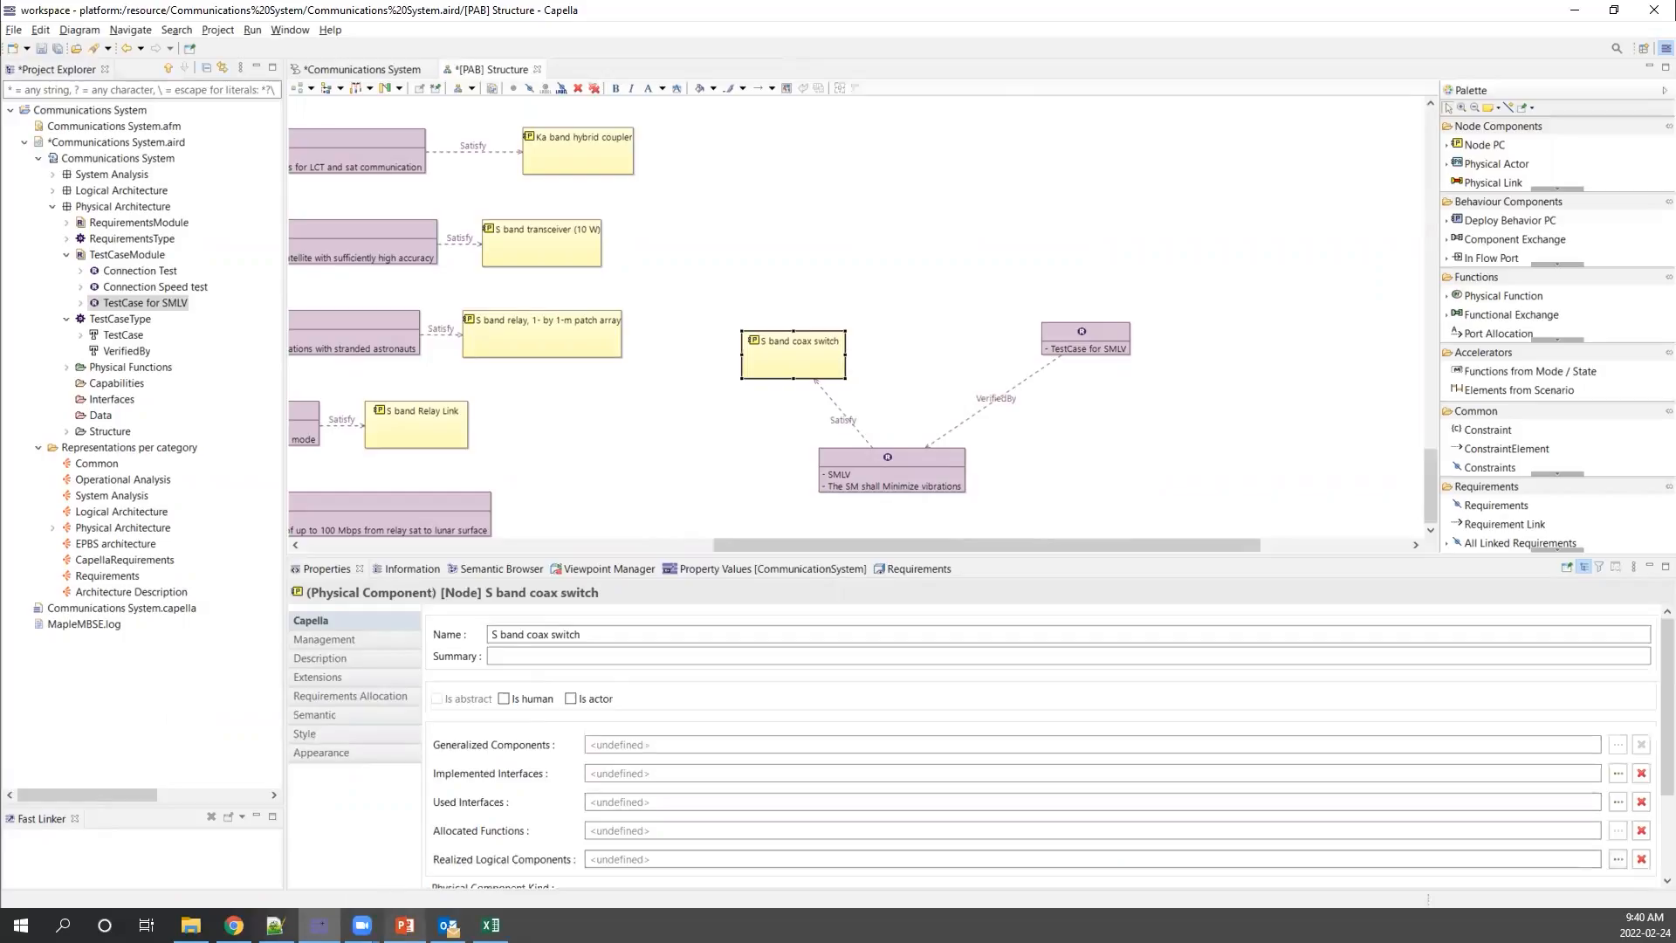
Switch from Capella to the PowerPoint presentation.
{"action": "mouse_move", "coordinate": [405, 922]}
{"action": "left_click", "coordinate": [422, 877]}
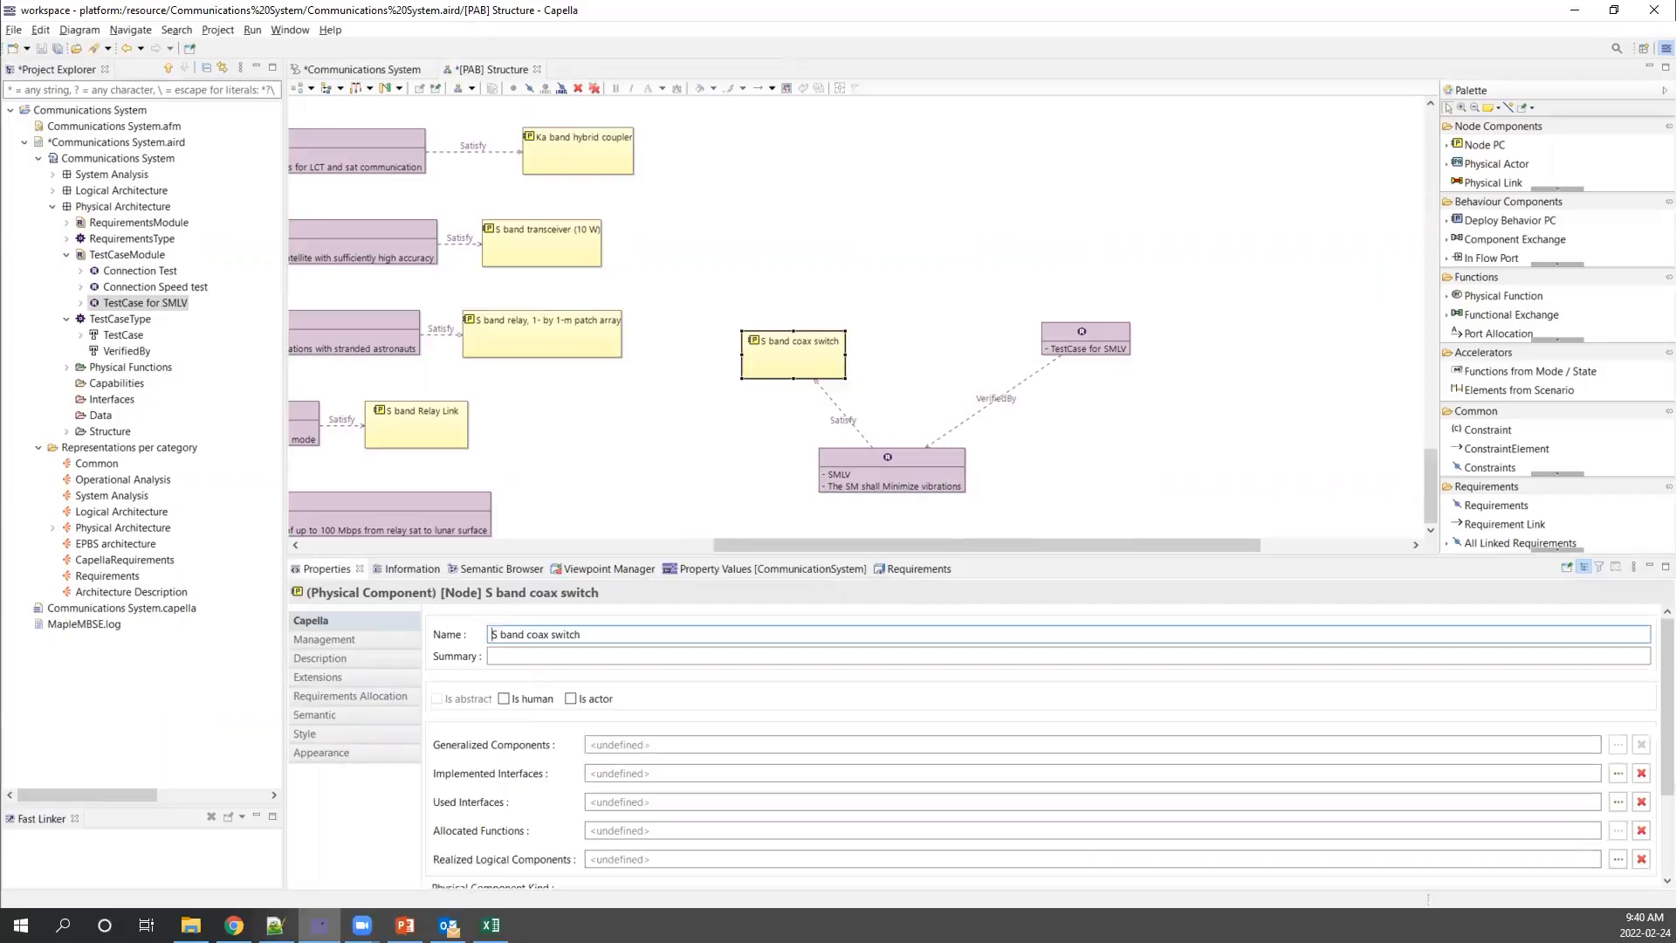
{"action": "key", "text": "alt+Tab"}
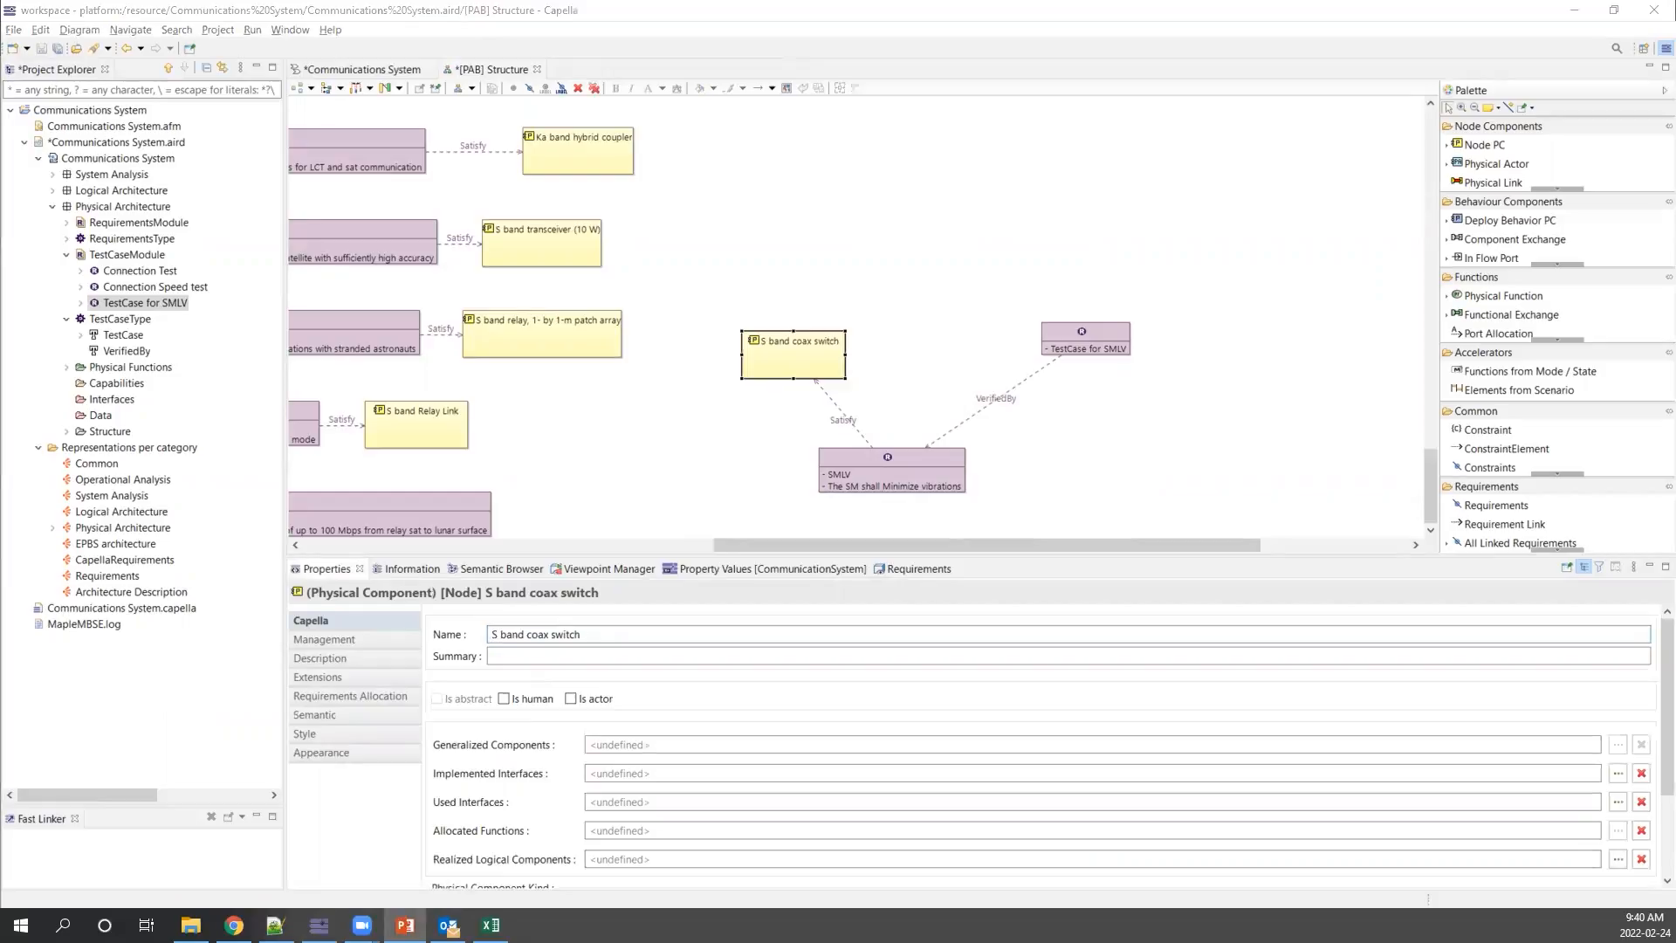